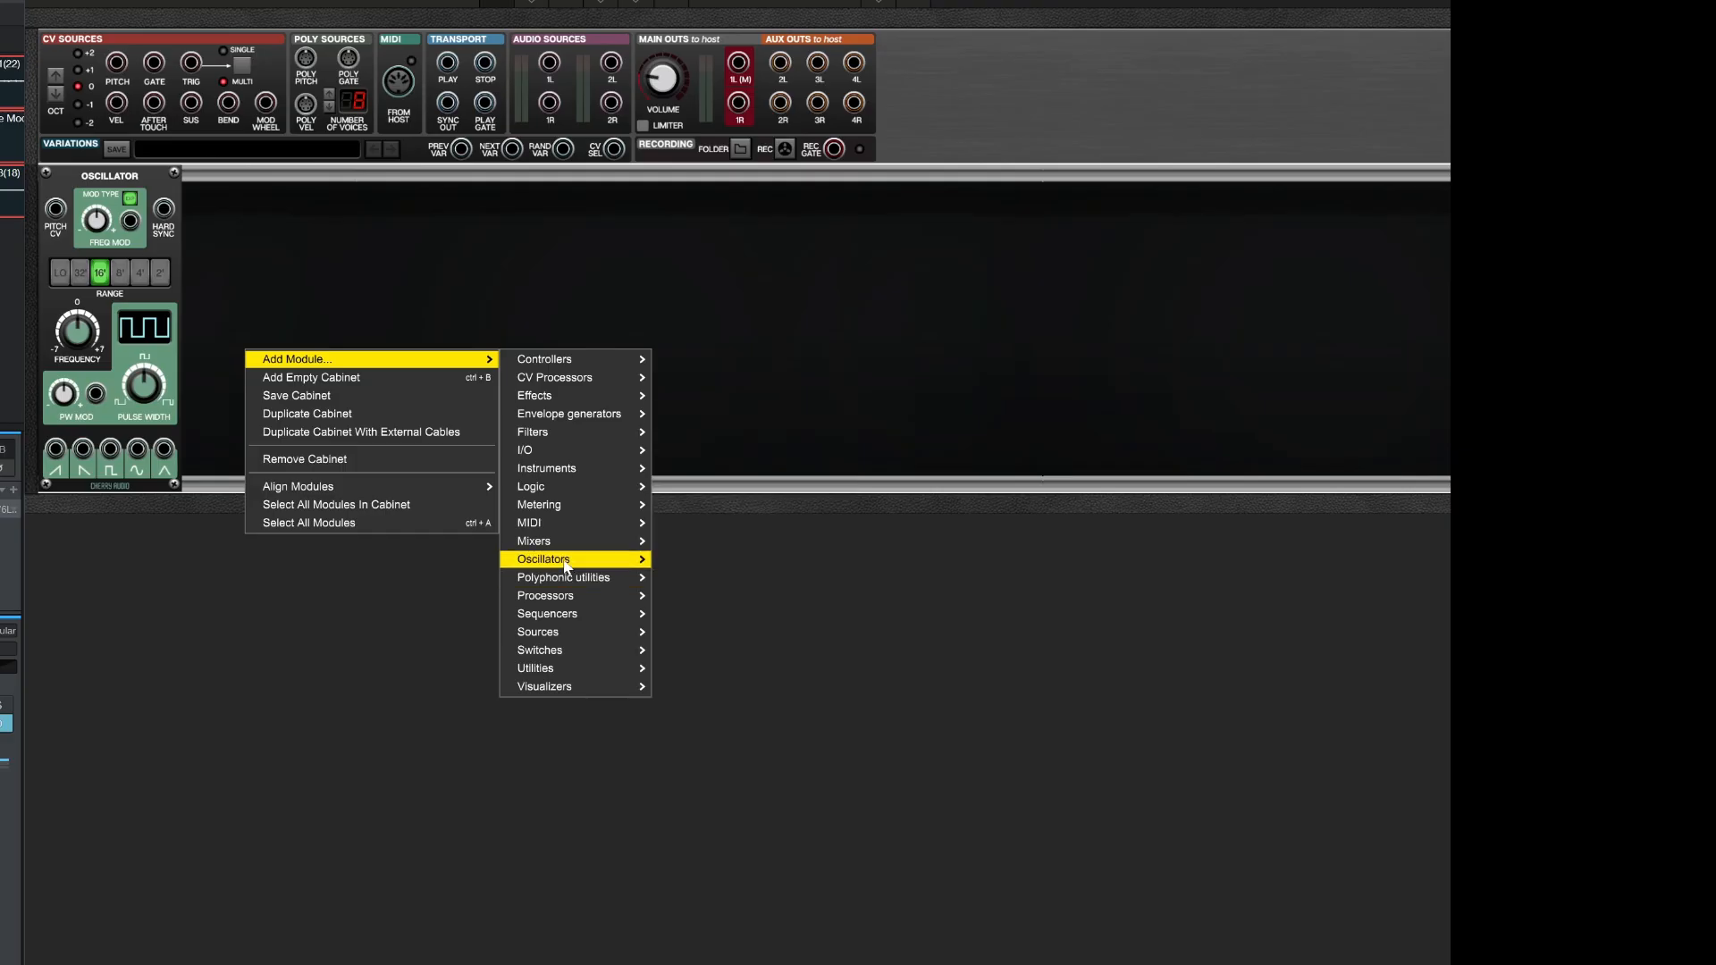
# - Add an LFO module beside the oscillator and patch its random output into the oscillator's Pitch CV
pyautogui.moveTo(572, 560)
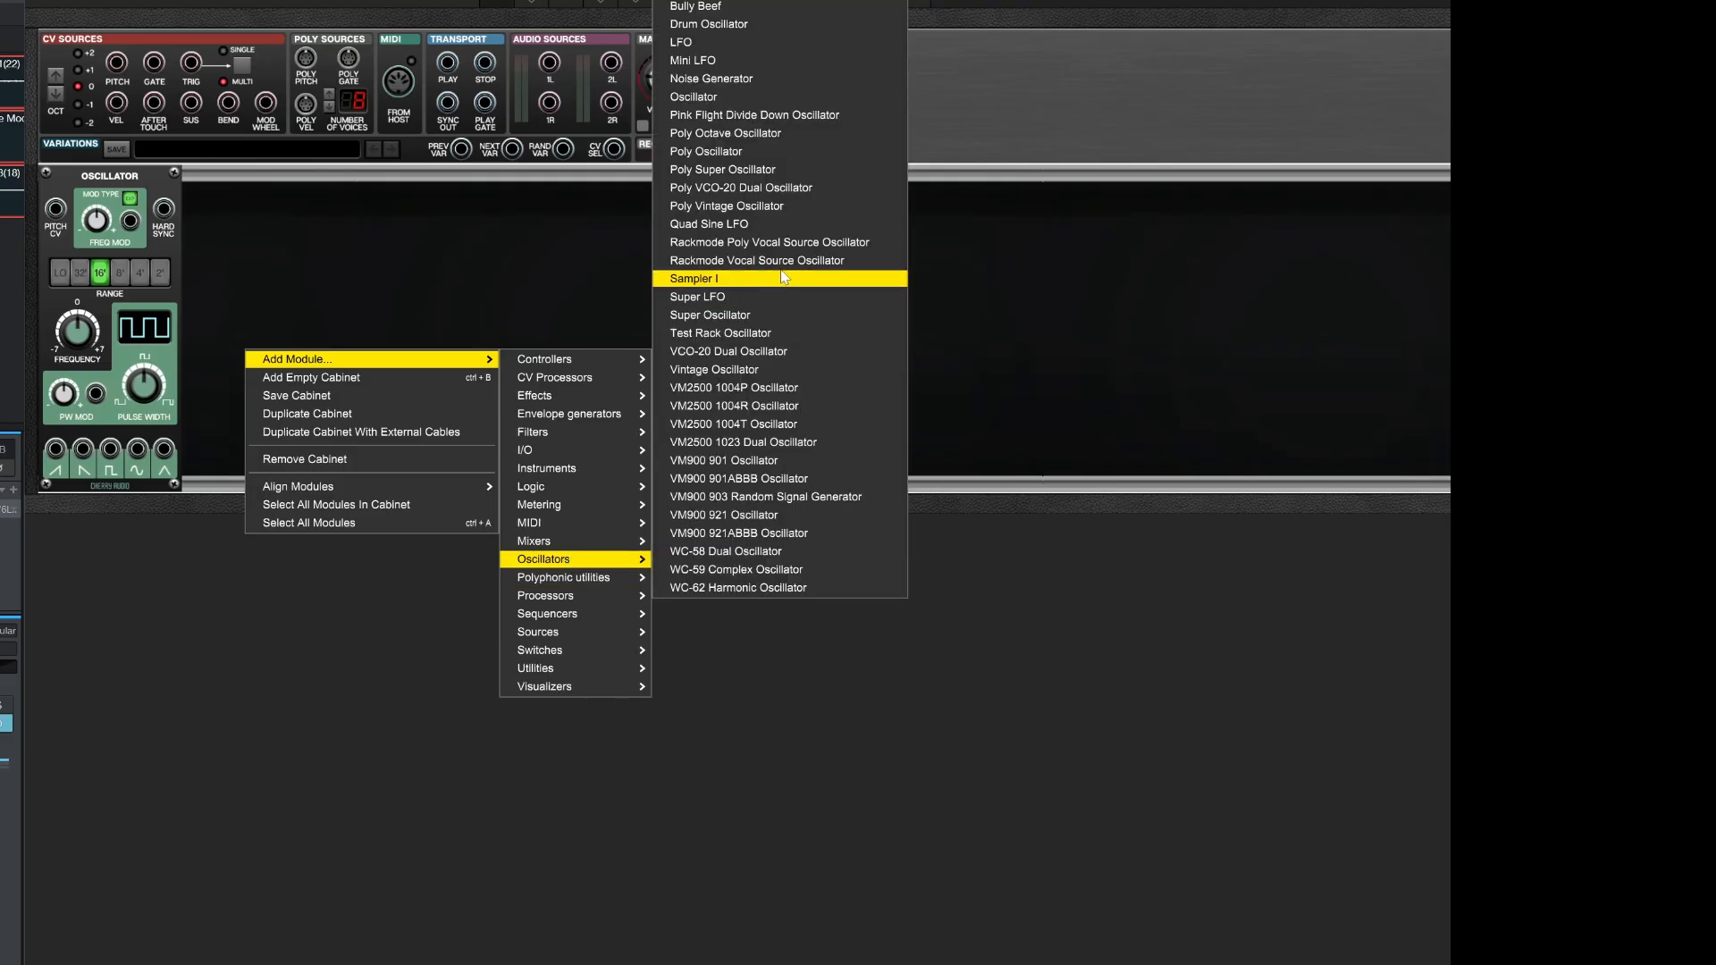
pyautogui.click(703, 46)
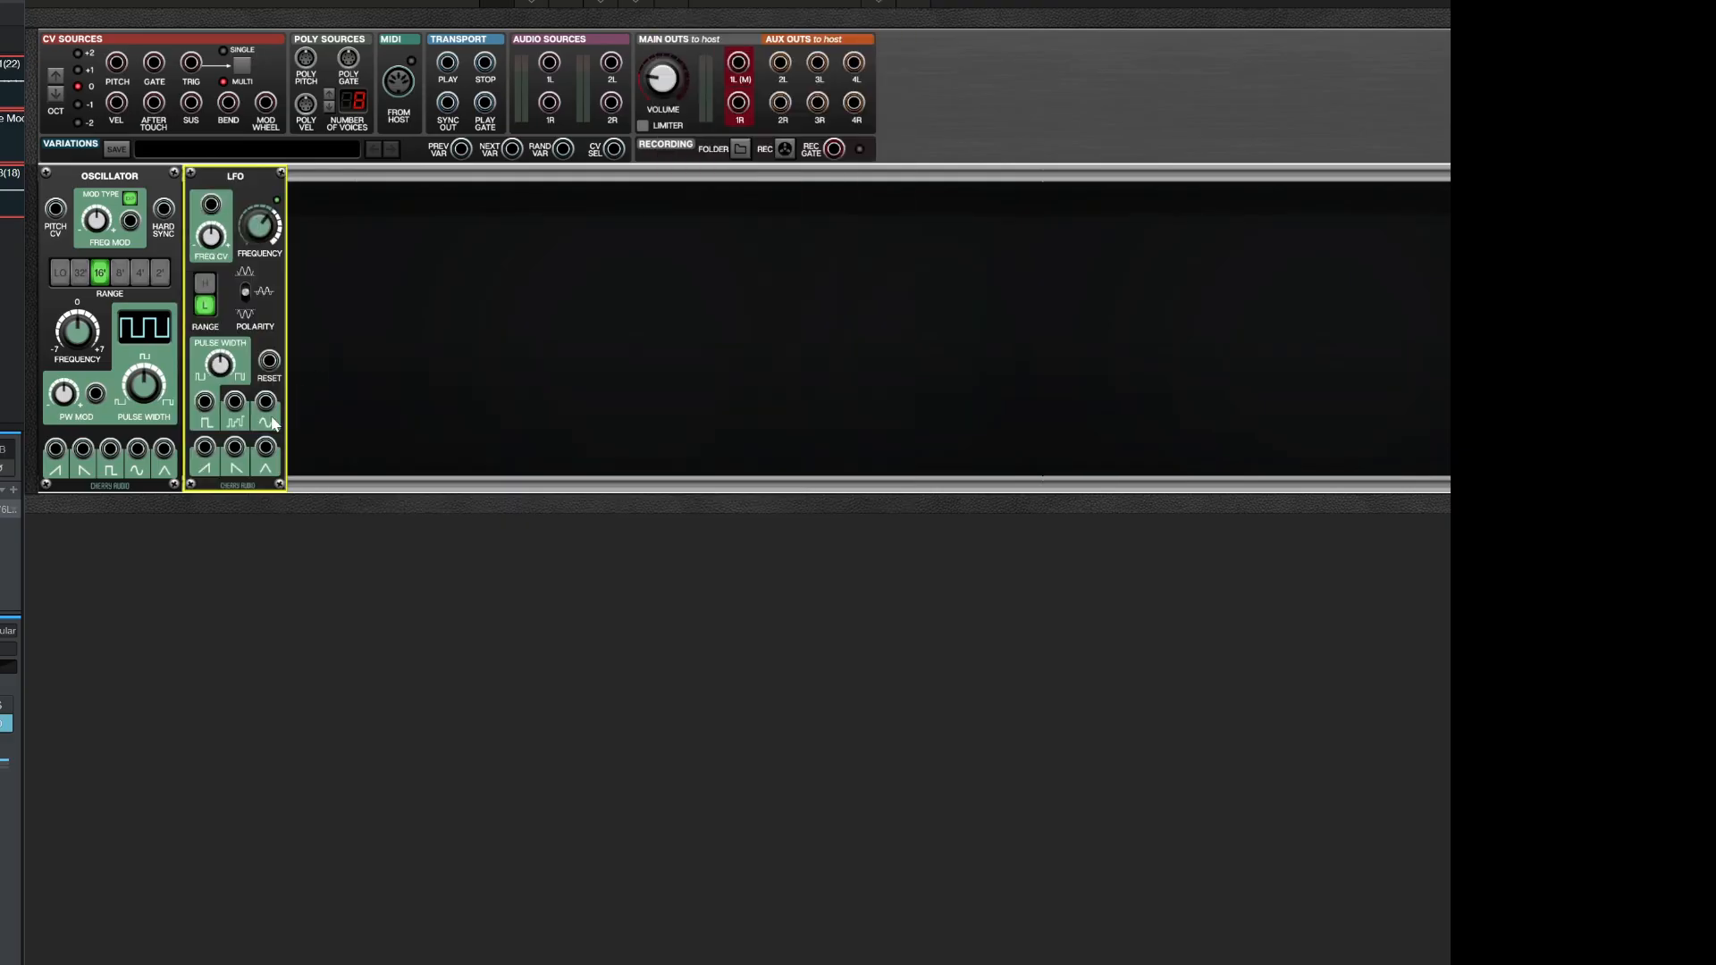
pyautogui.moveTo(236, 401); pyautogui.dragTo(55, 208)
# - Patch the oscillator's sine output to main out 1L and set the oscillator's range to 8'
pyautogui.moveTo(137, 448); pyautogui.dragTo(738, 60)
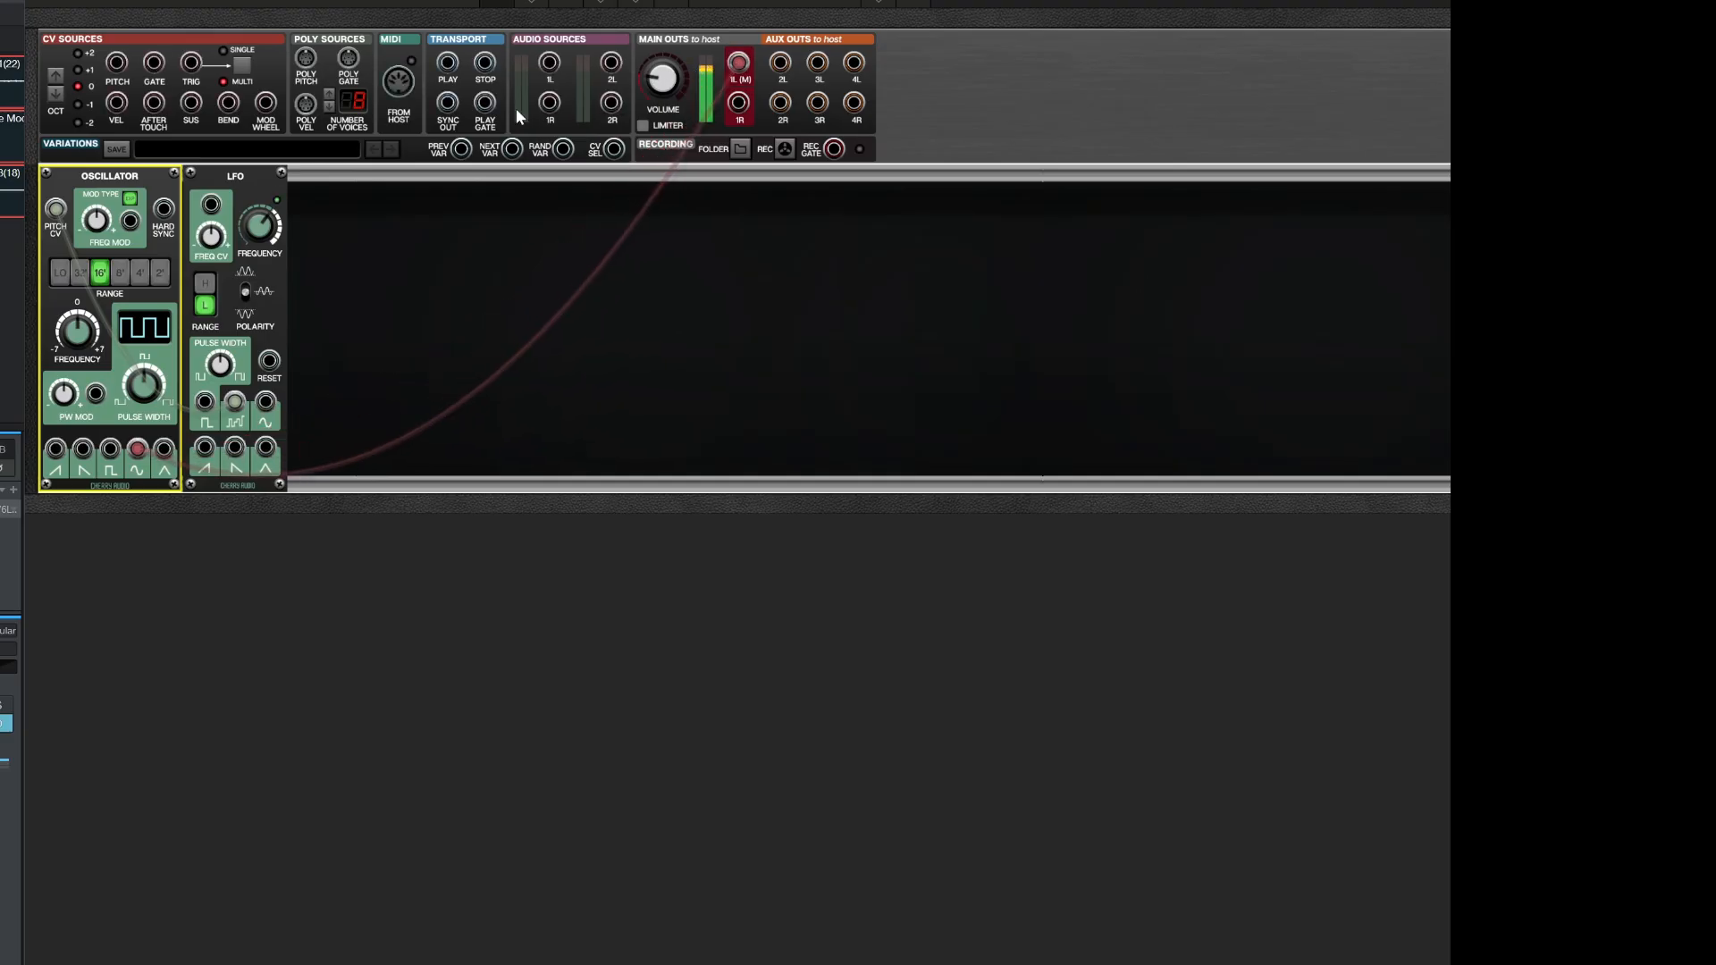
pyautogui.moveTo(276, 229)
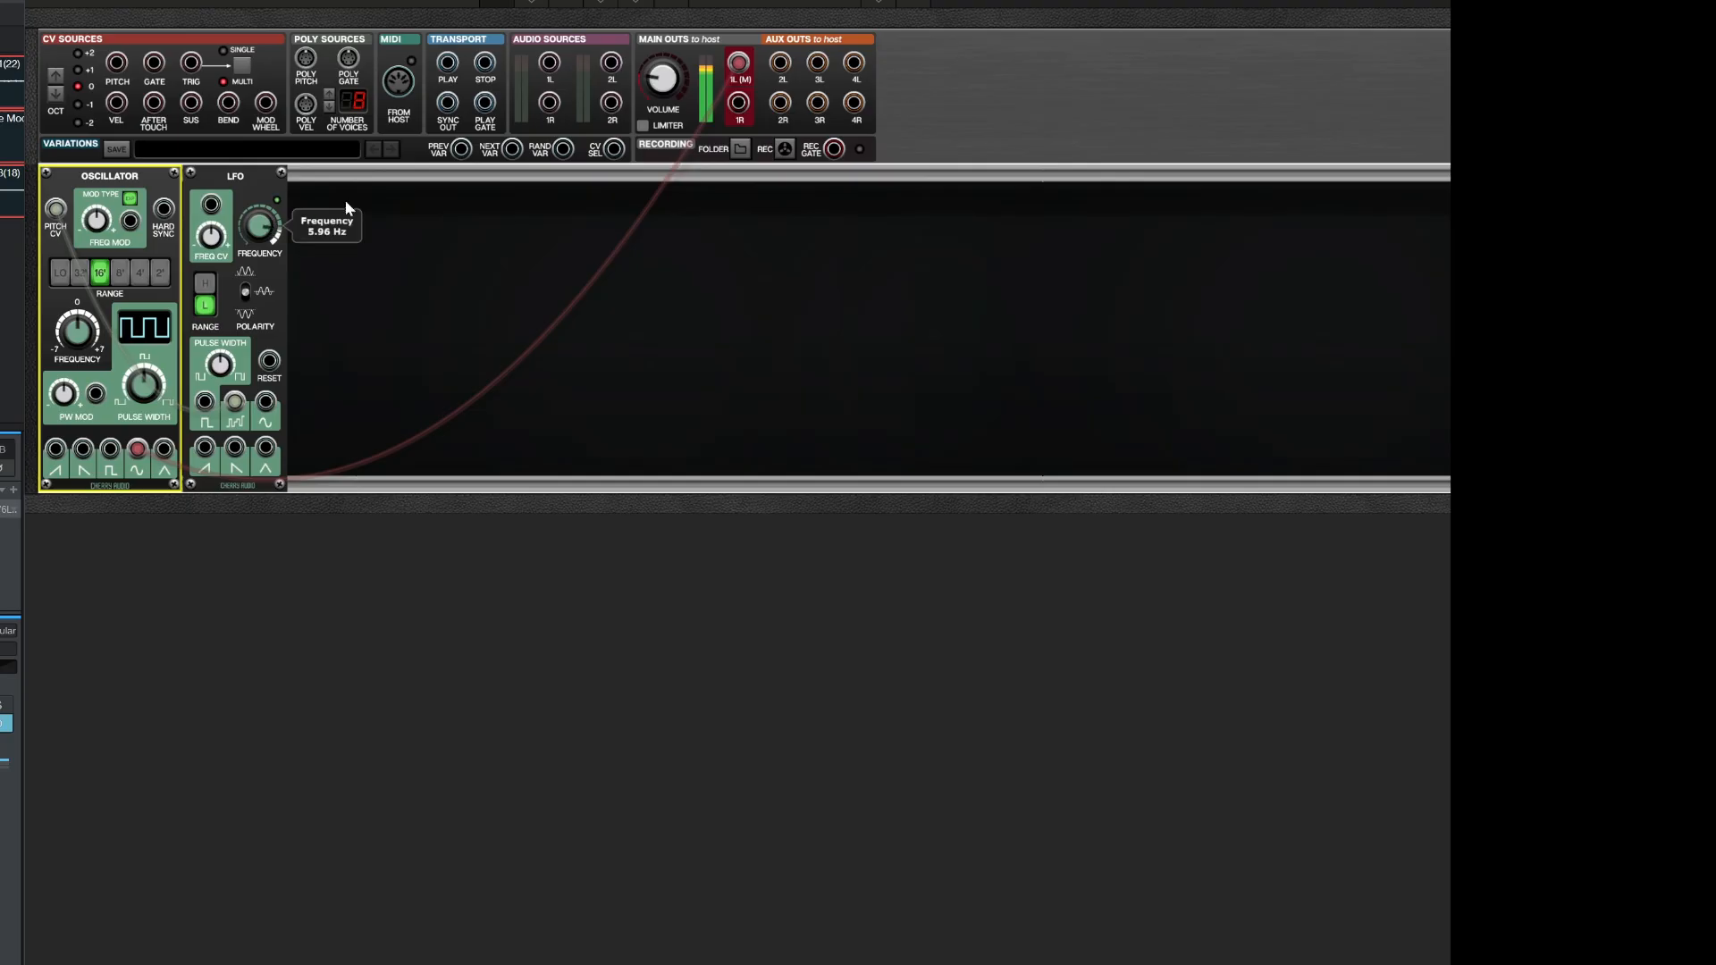
pyautogui.click(119, 274)
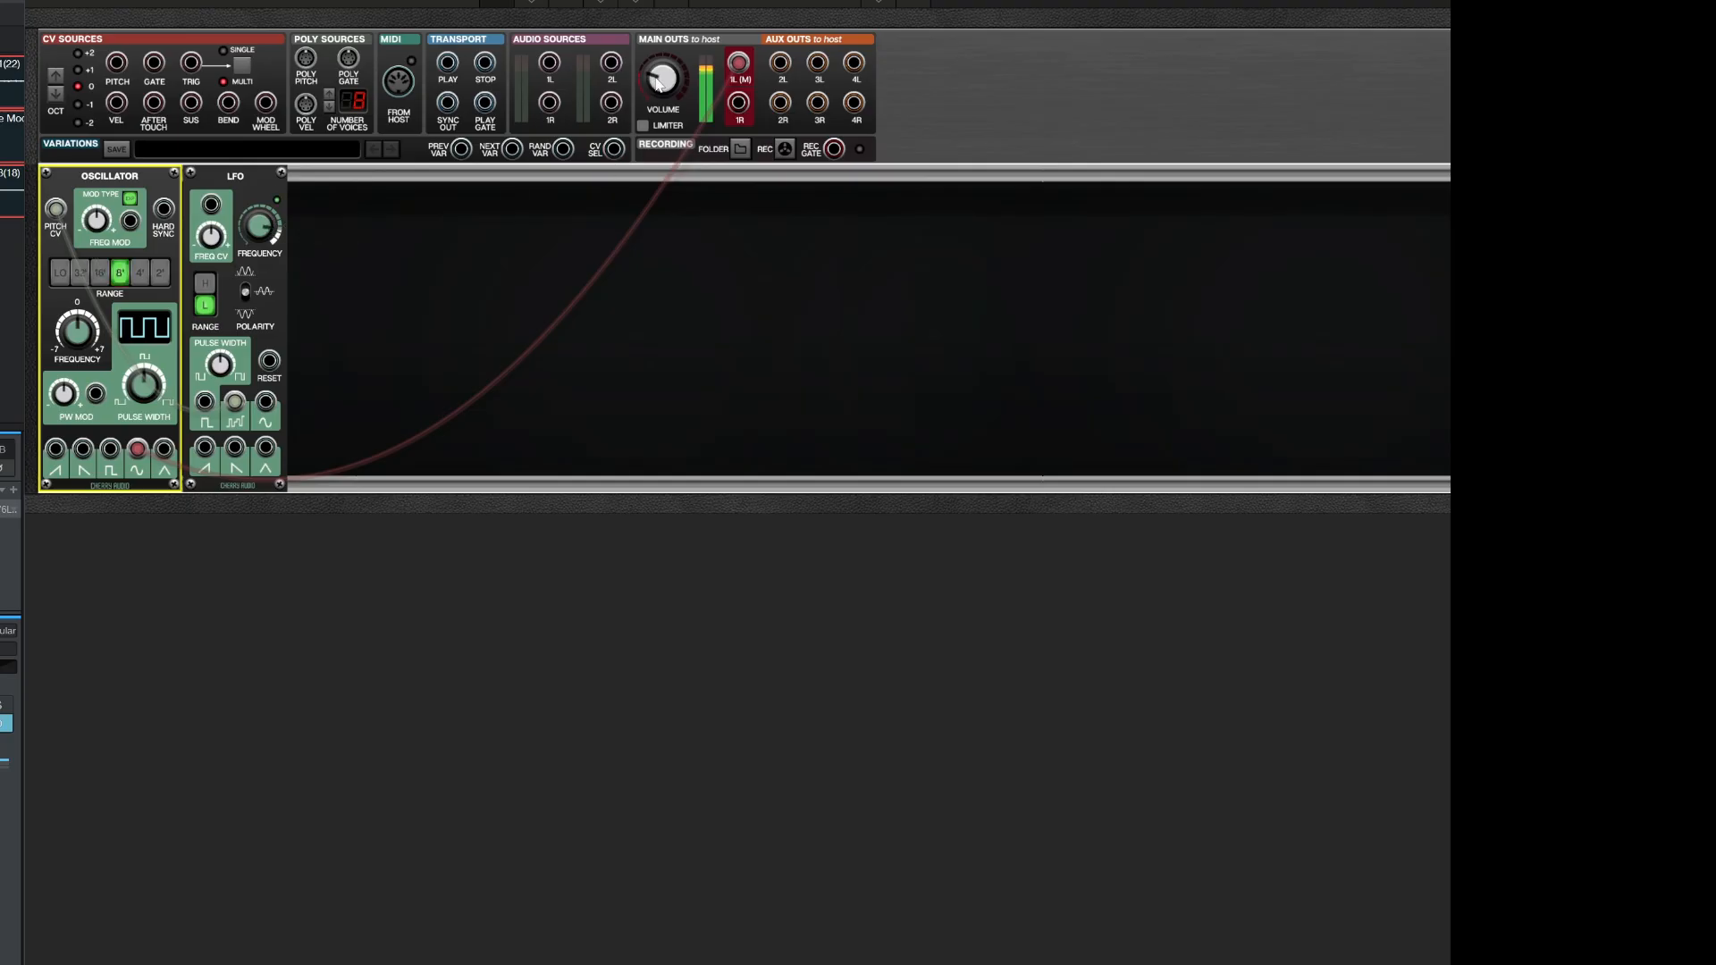
# - Raise the main output volume to hear the random-pitch patch, and silence it again
pyautogui.moveTo(659, 81)
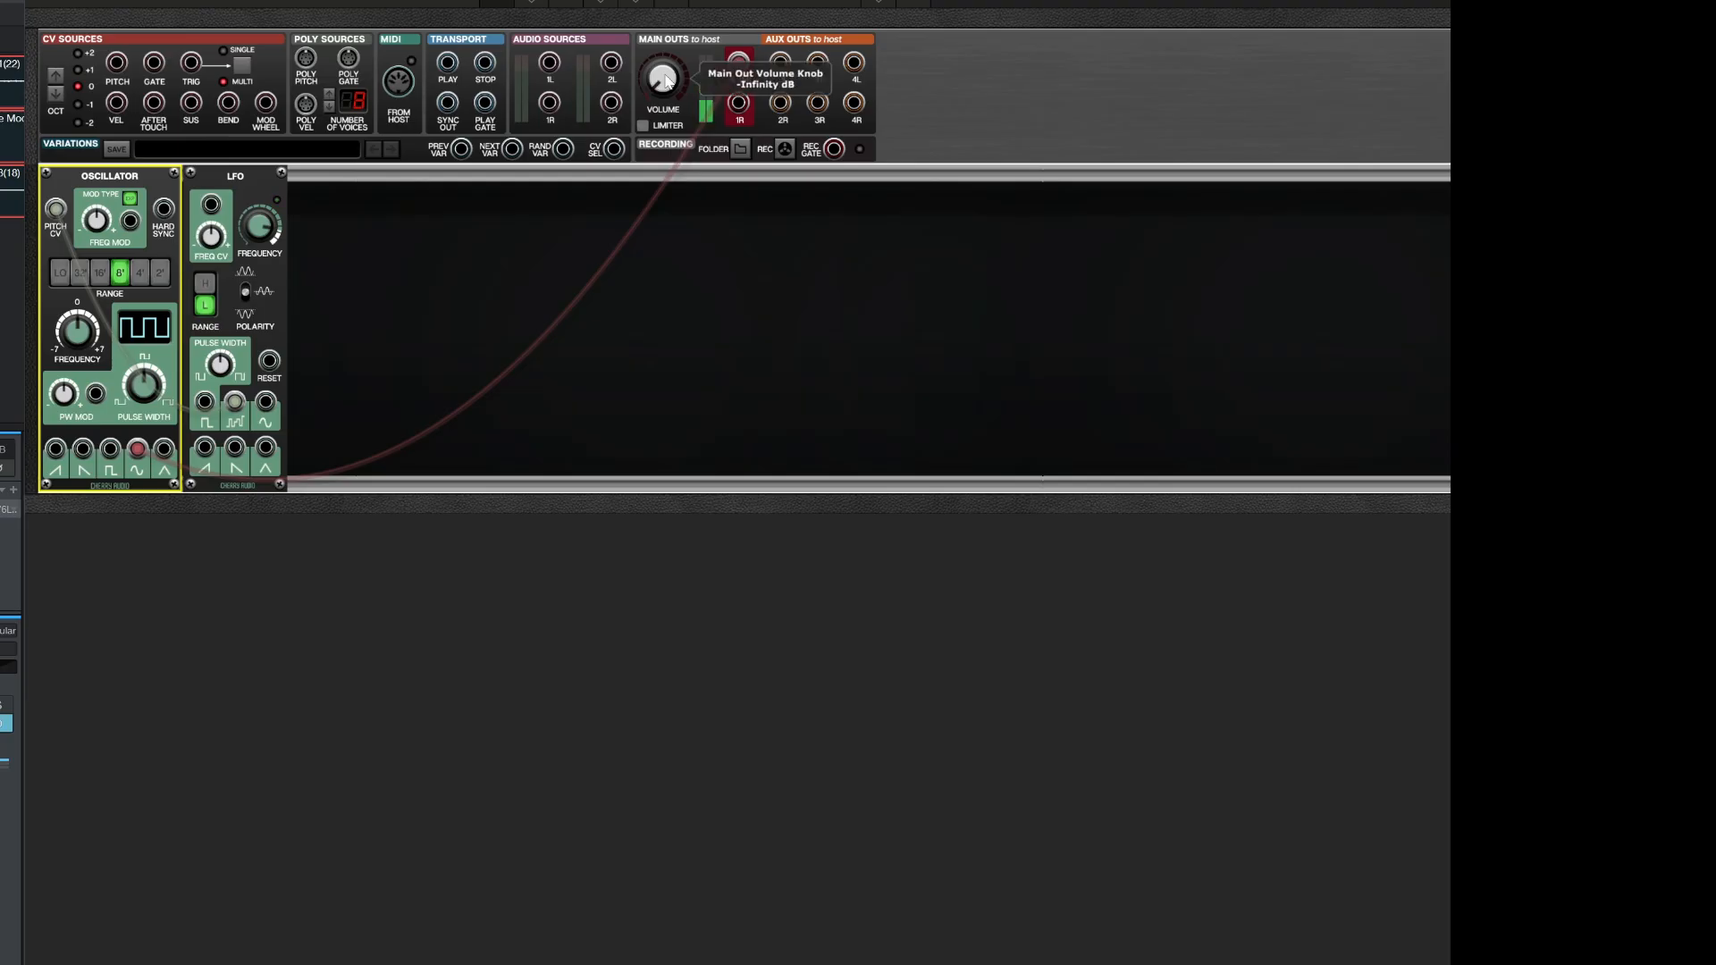
pyautogui.scroll(5, 665, 81)
pyautogui.scroll(-5, 666, 82)
# - Add a Quantizer module from the CV Processors category beside the LFO
pyautogui.rightClick(343, 276)
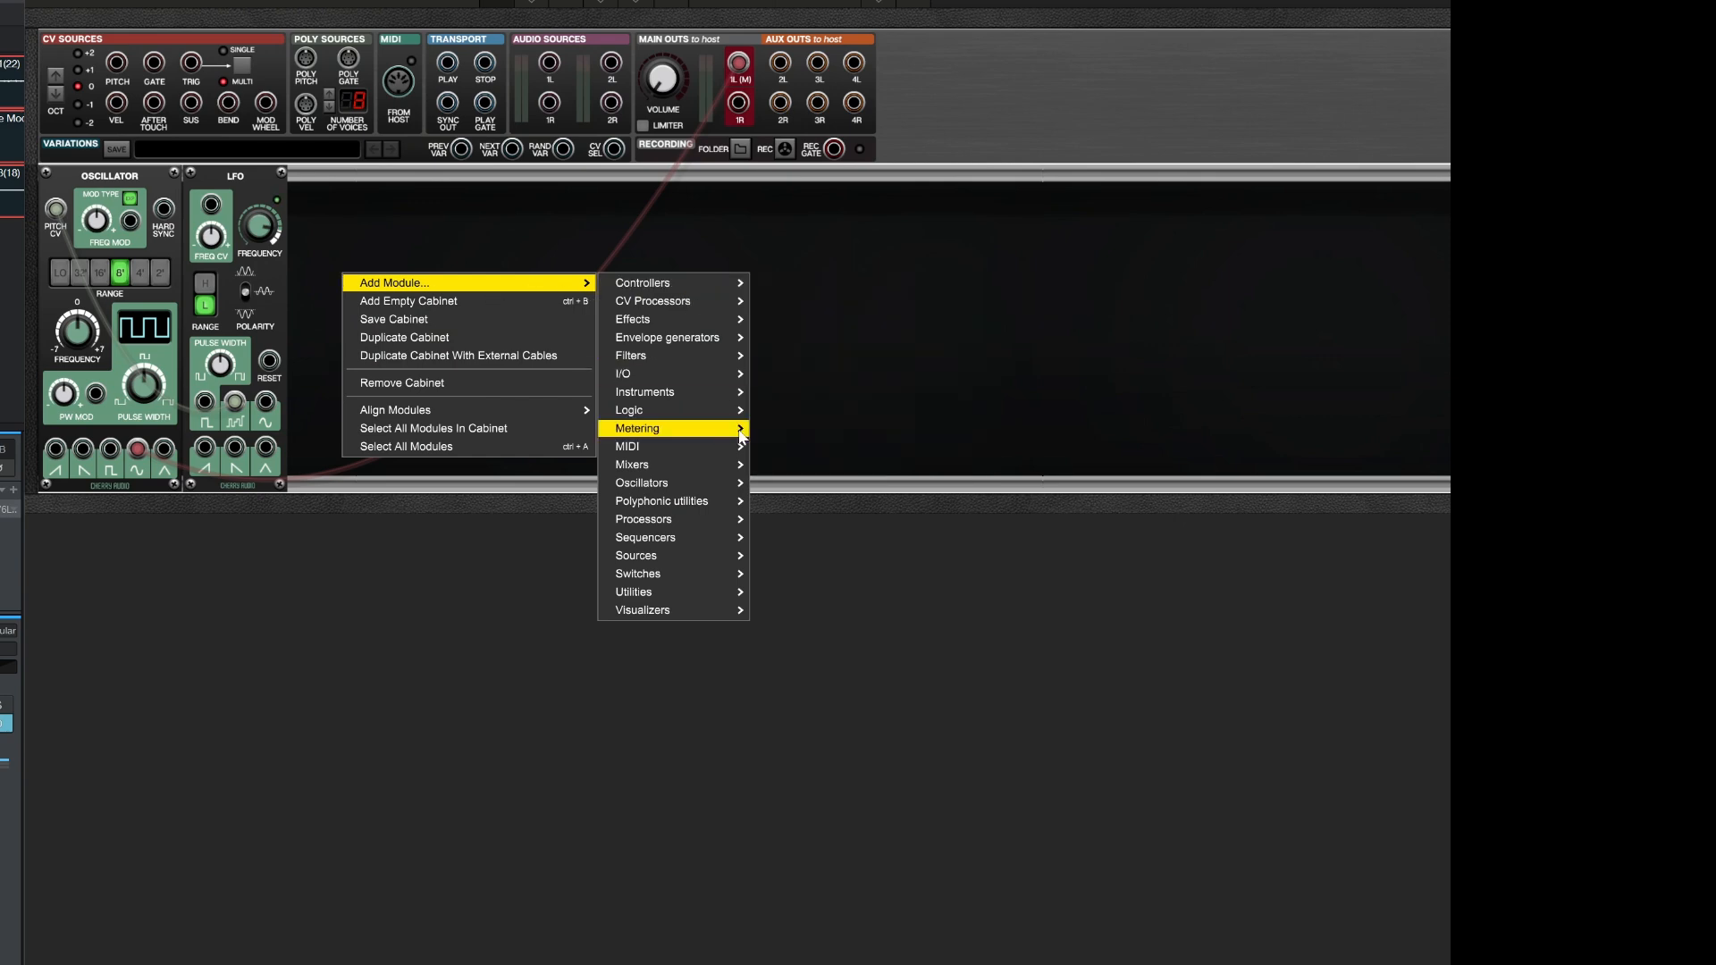
pyautogui.moveTo(711, 559)
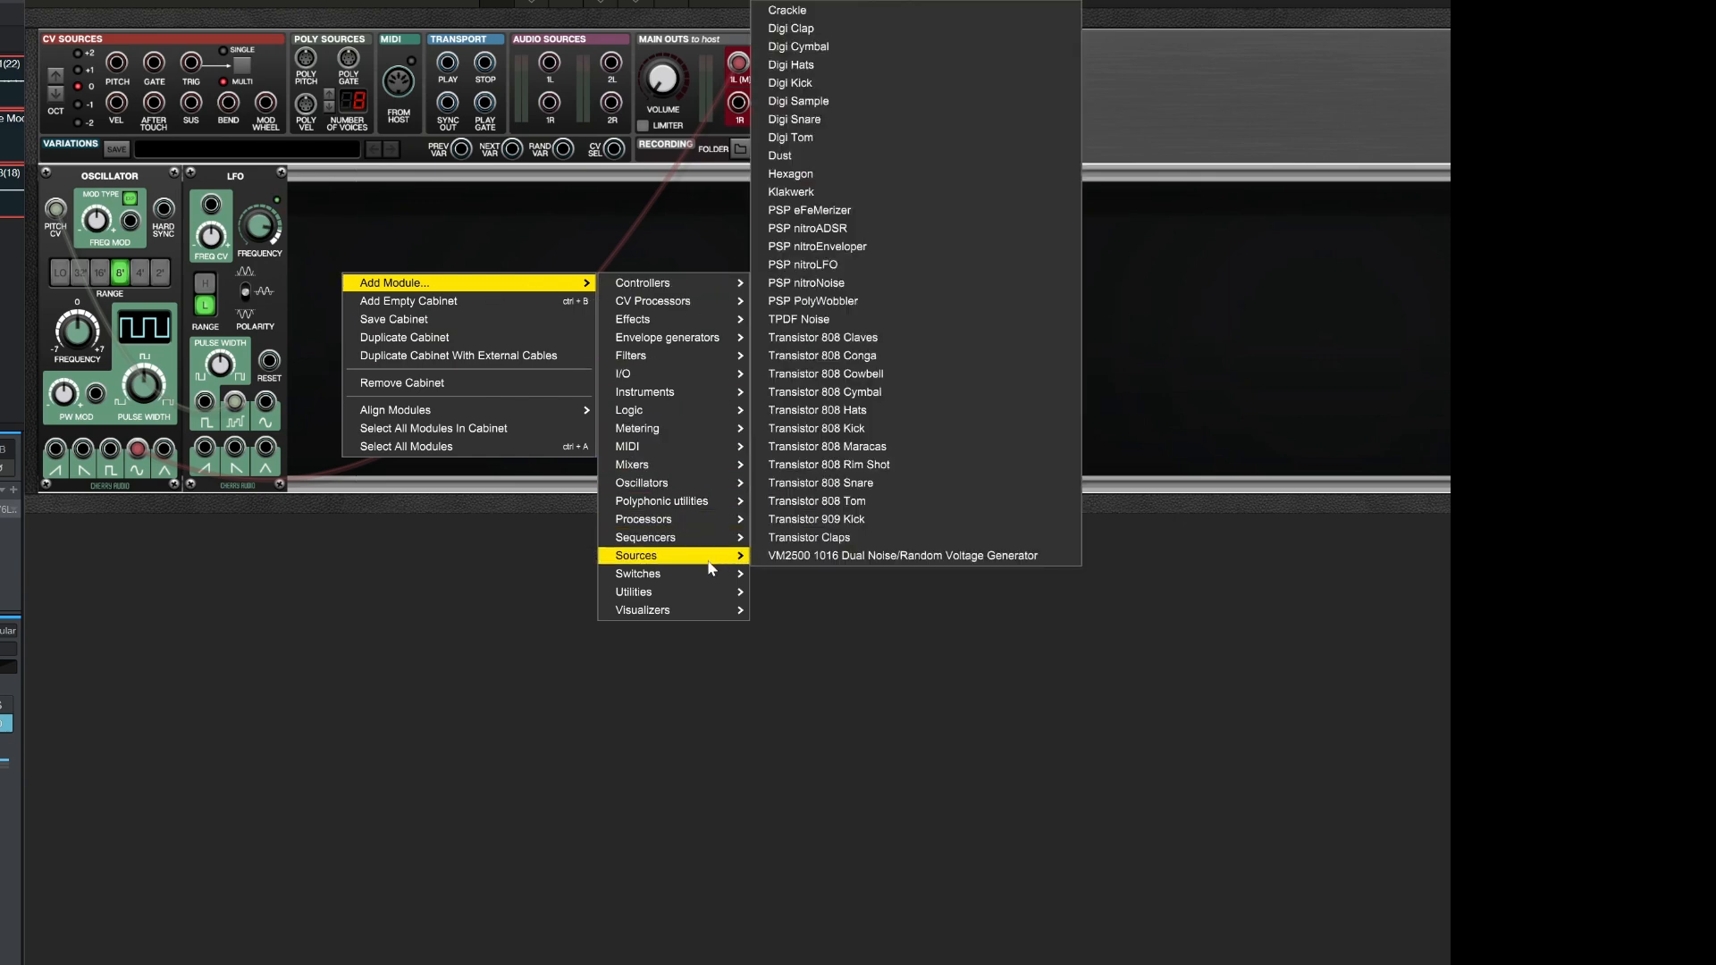
pyautogui.moveTo(688, 304)
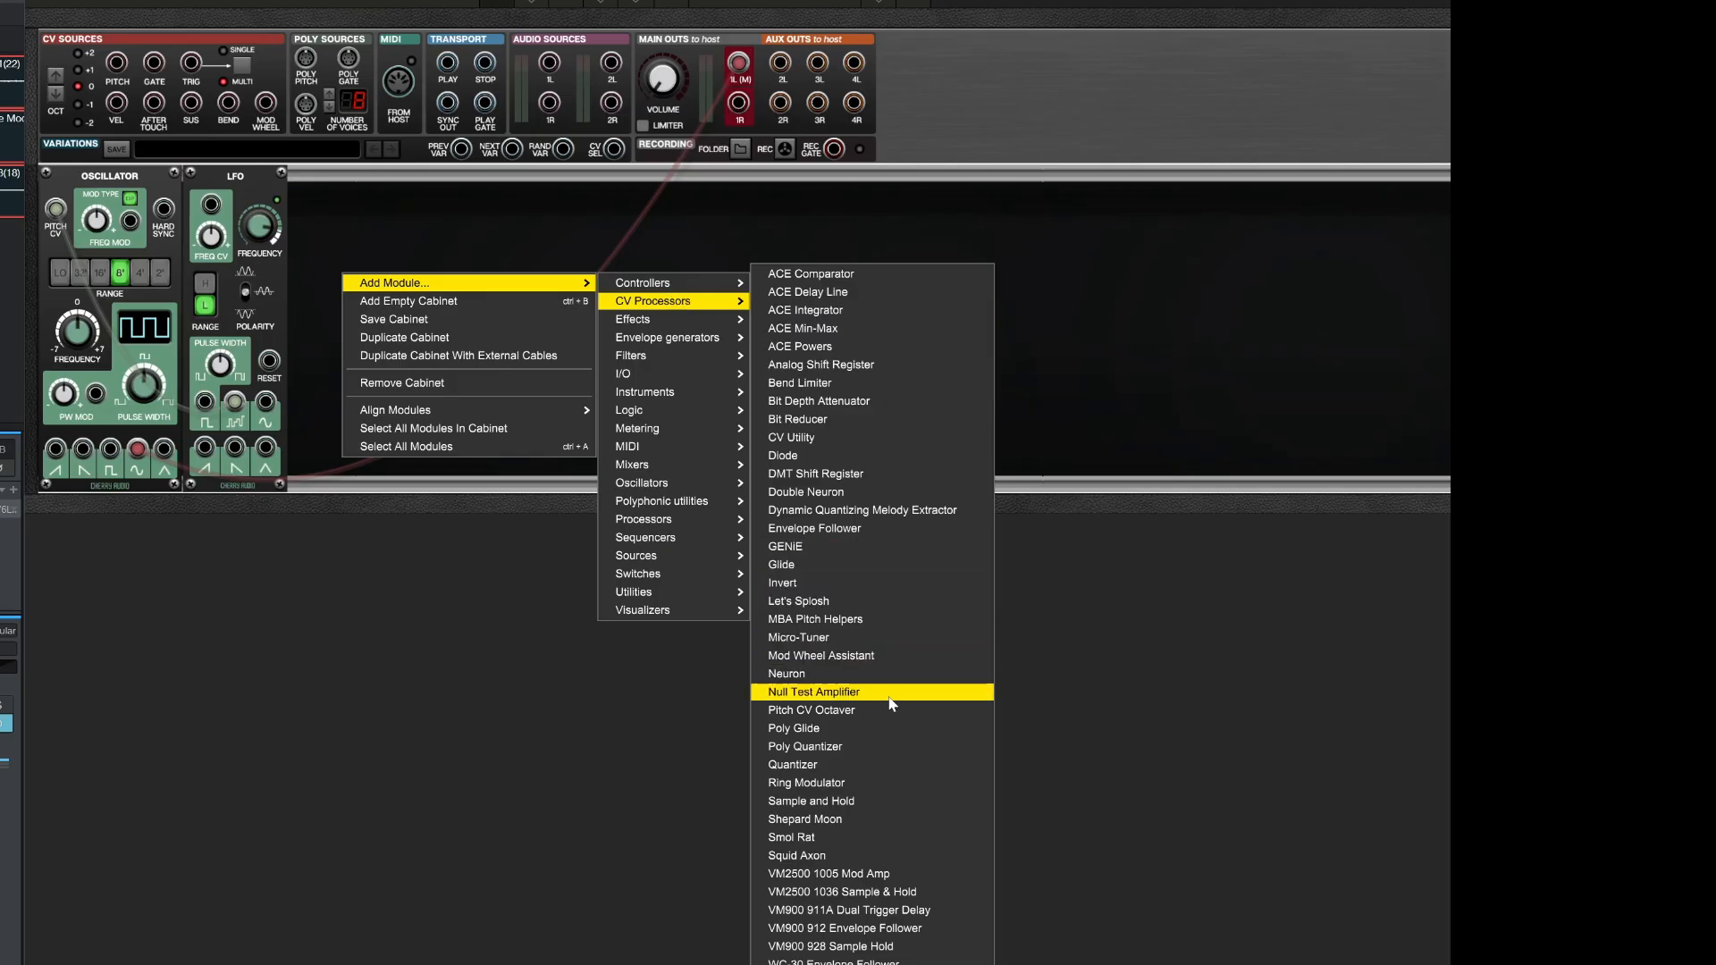
pyautogui.click(855, 771)
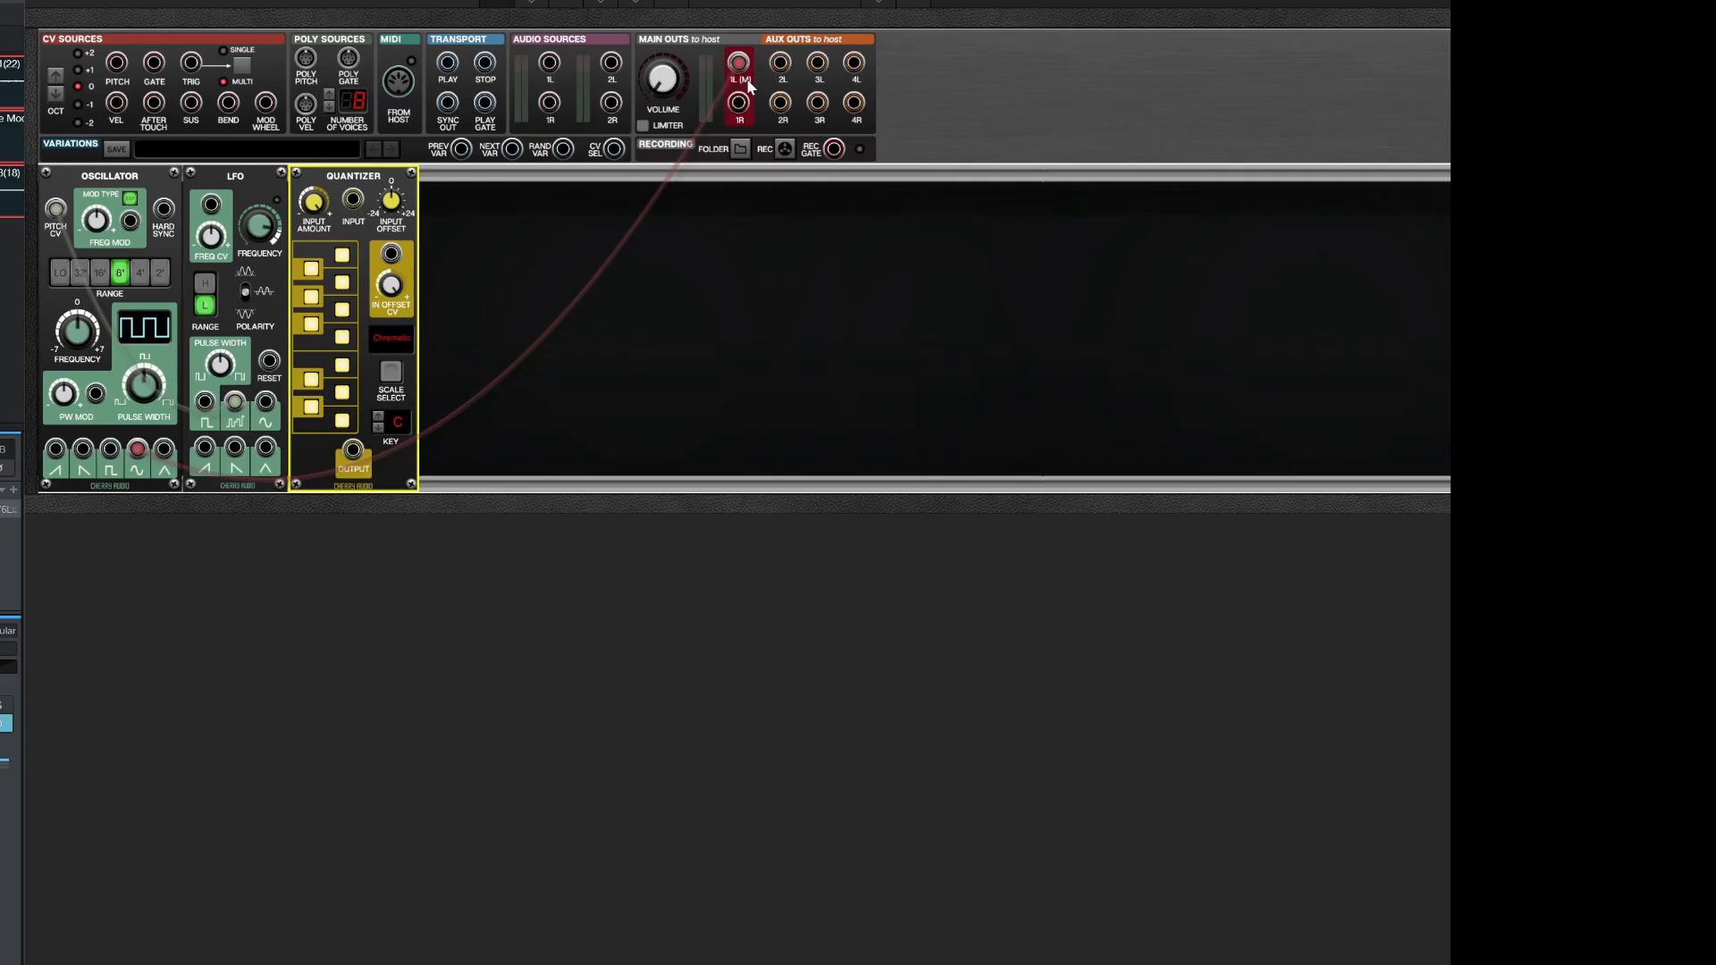
# - Route the LFO's random output through the quantizer into the oscillator's Pitch CV, and briefly raise the main volume to listen
pyautogui.moveTo(235, 401); pyautogui.dragTo(356, 198)
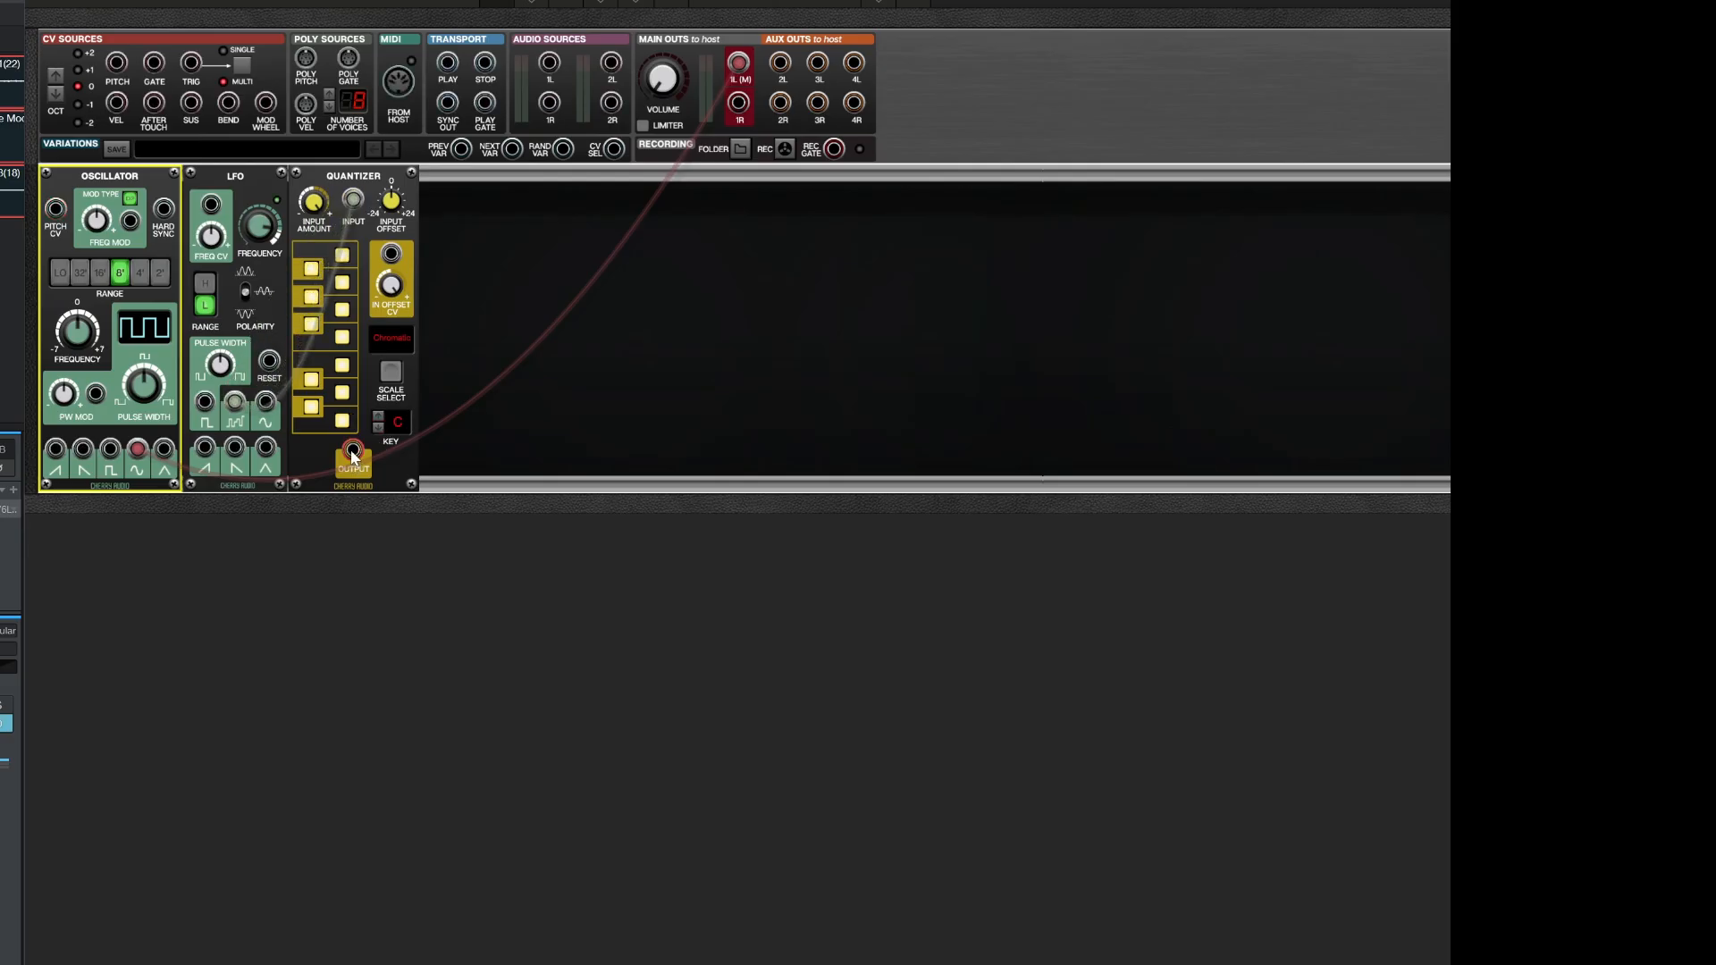
pyautogui.moveTo(353, 449); pyautogui.dragTo(58, 213)
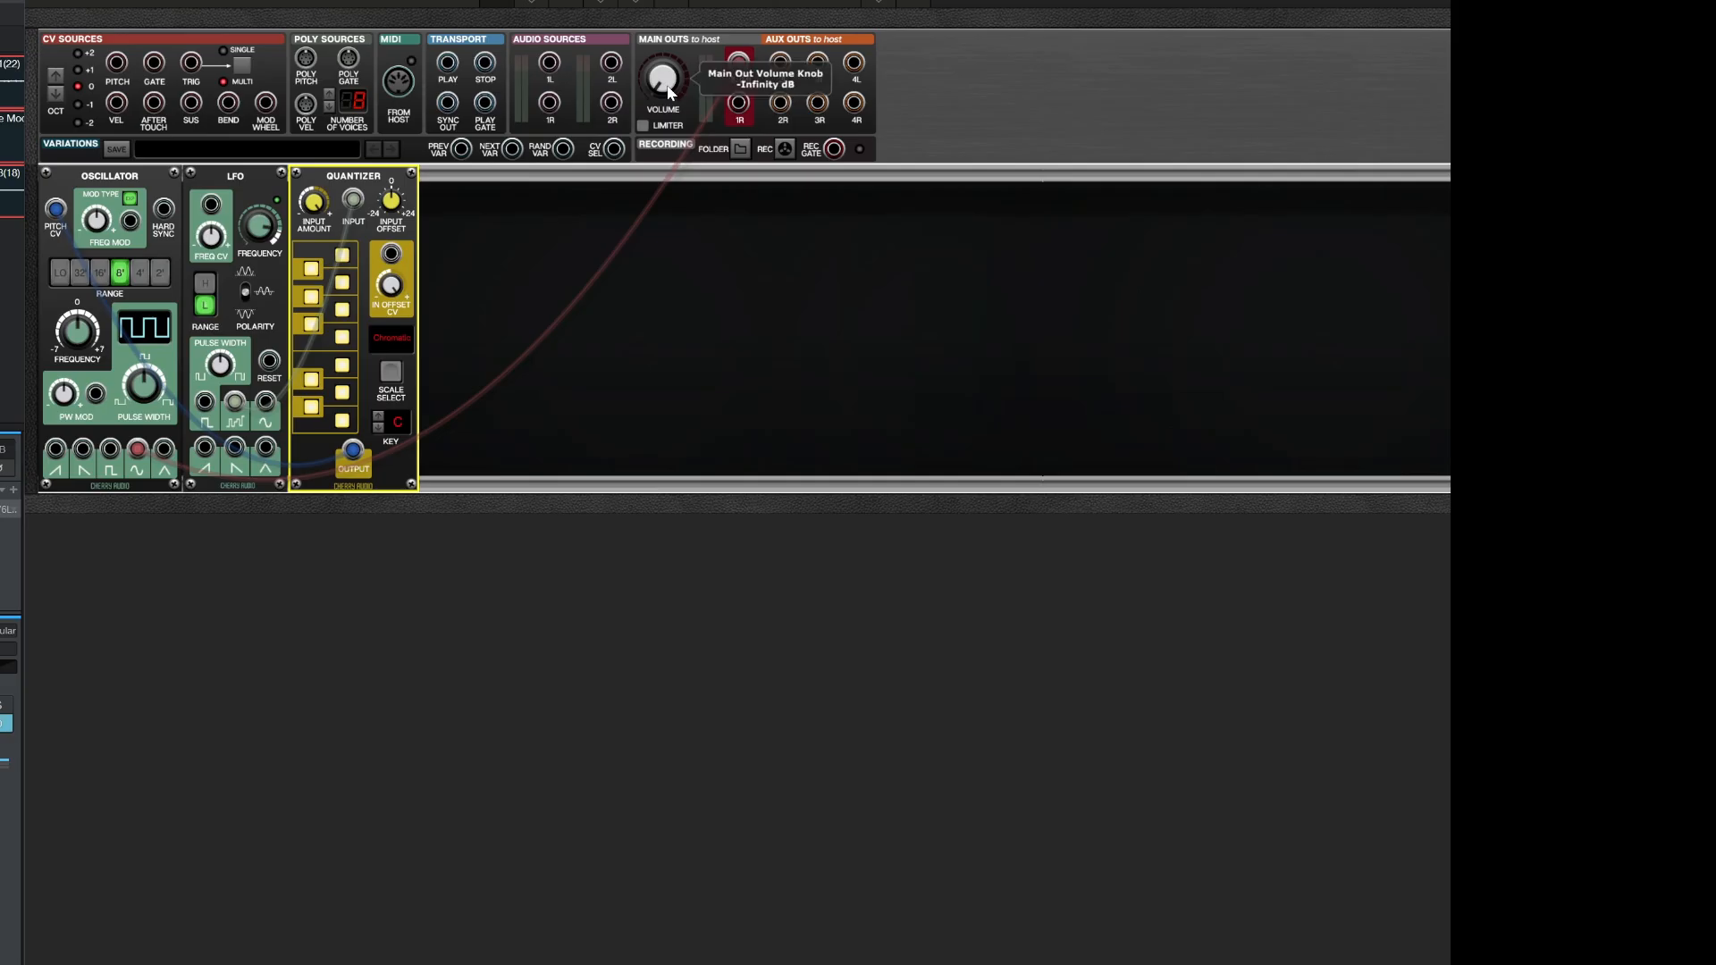
pyautogui.scroll(5, 669, 92)
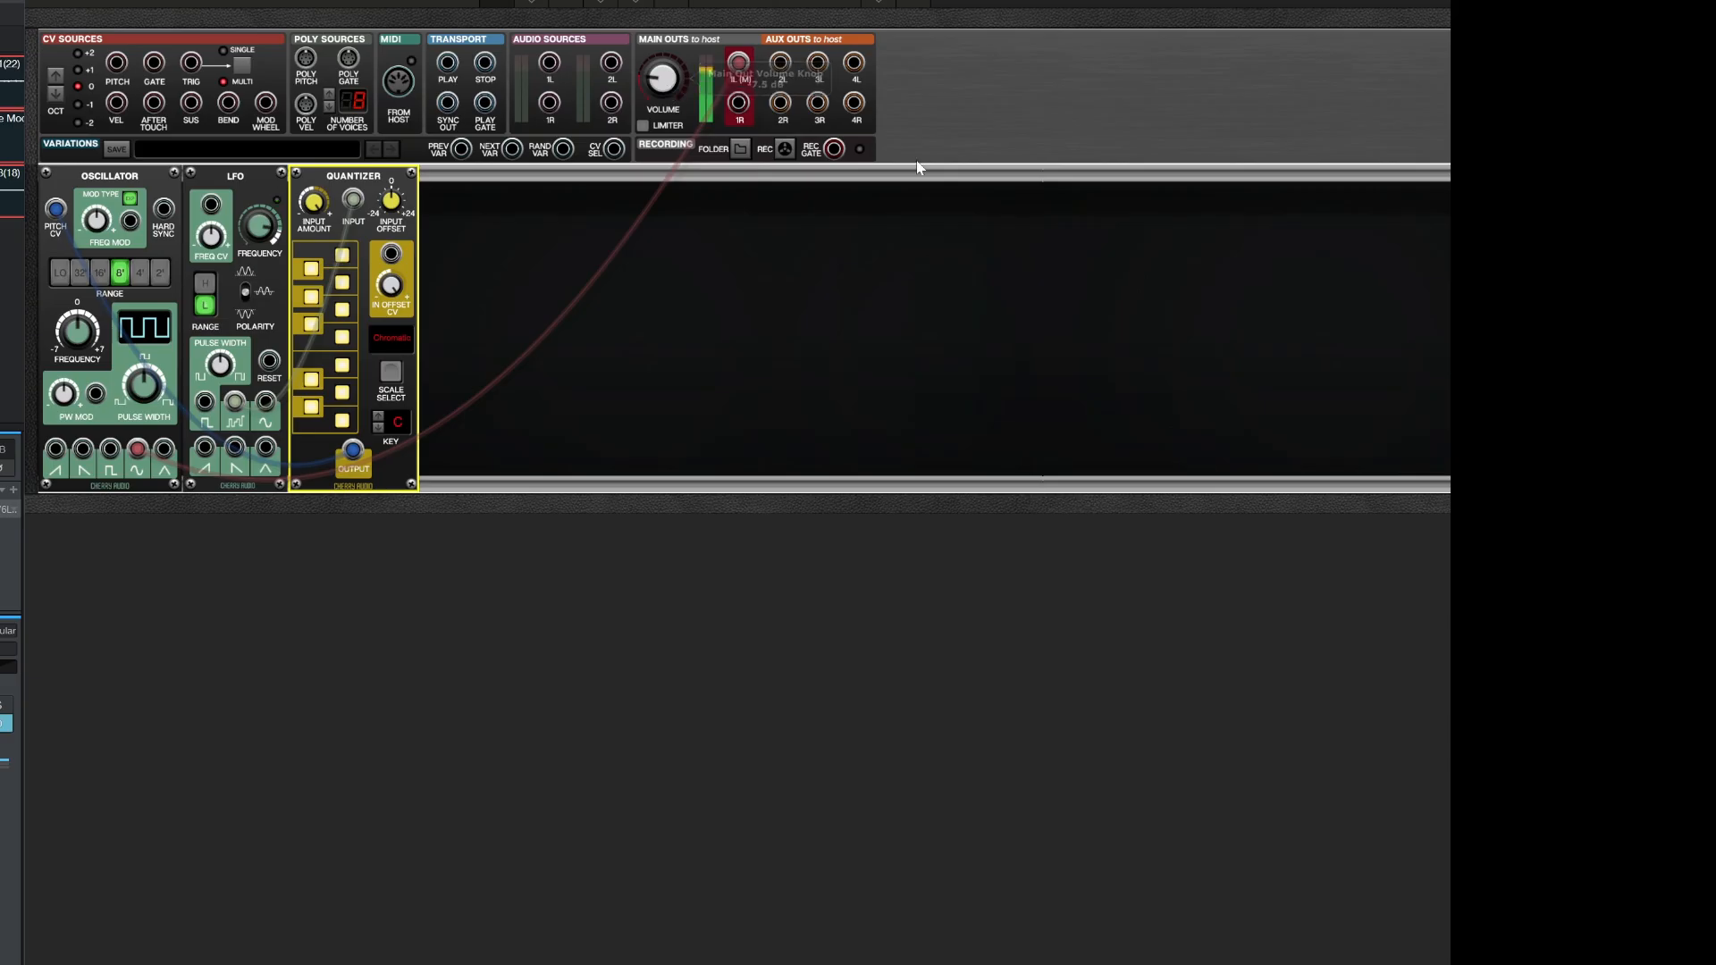
pyautogui.scroll(-5, 659, 77)
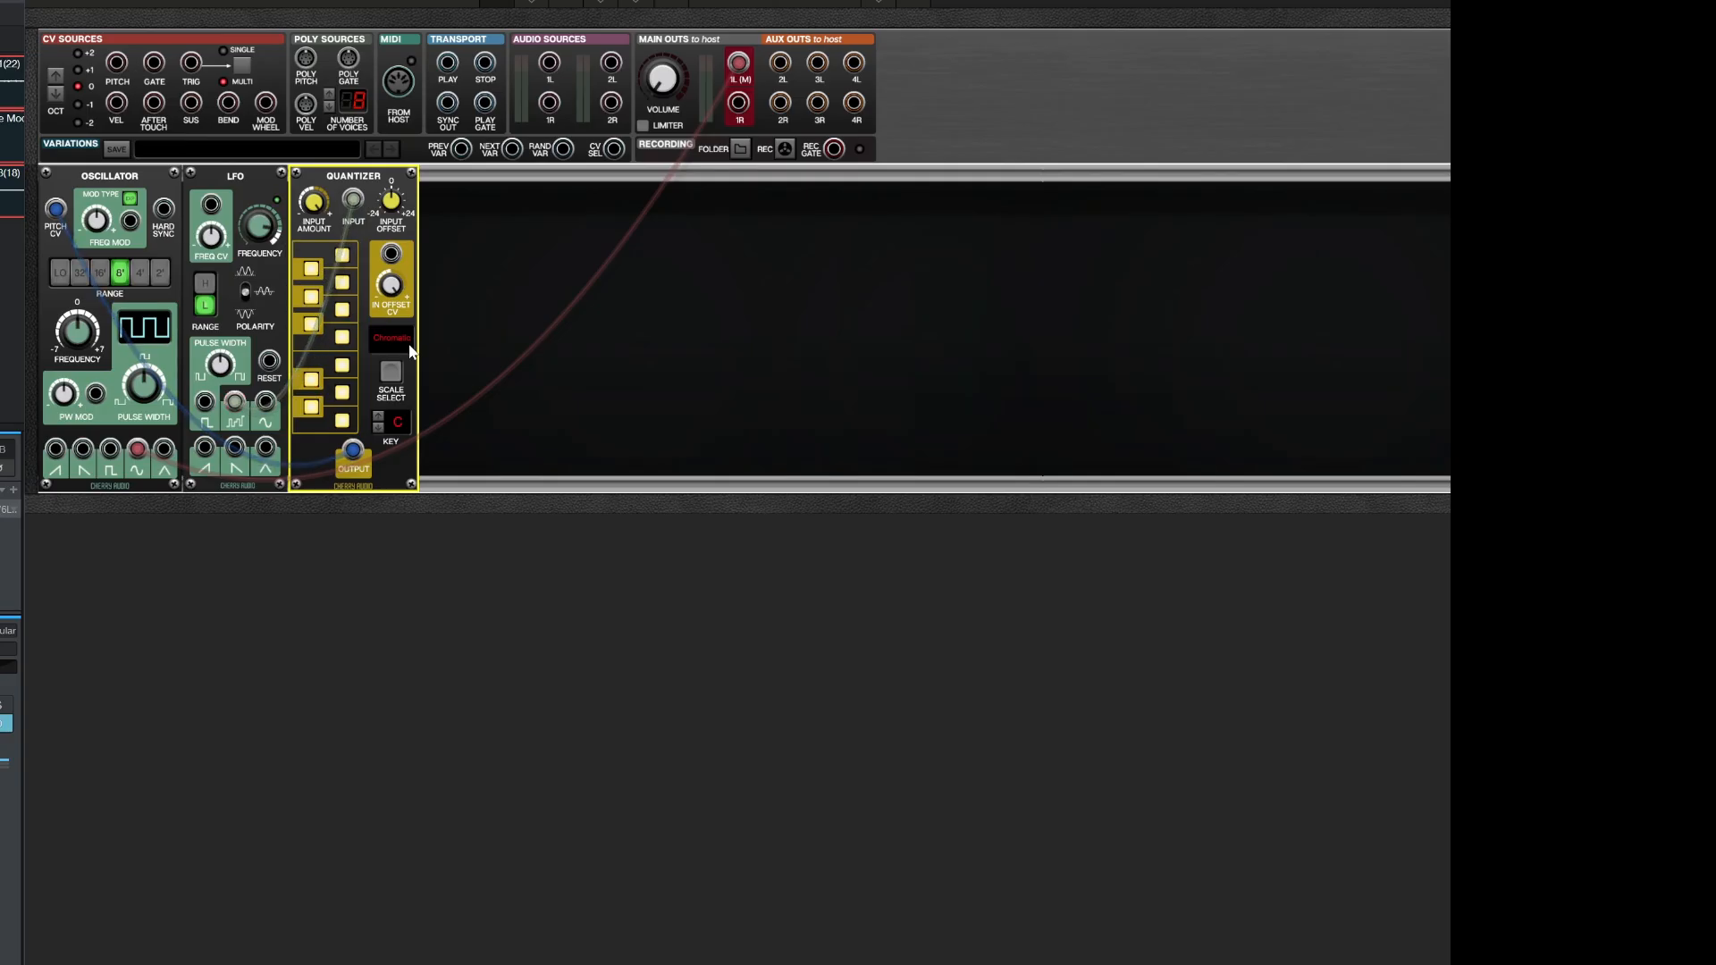
# - Set the quantizer's scale to Major and adjust the main output volume to hear it
pyautogui.click(382, 341)
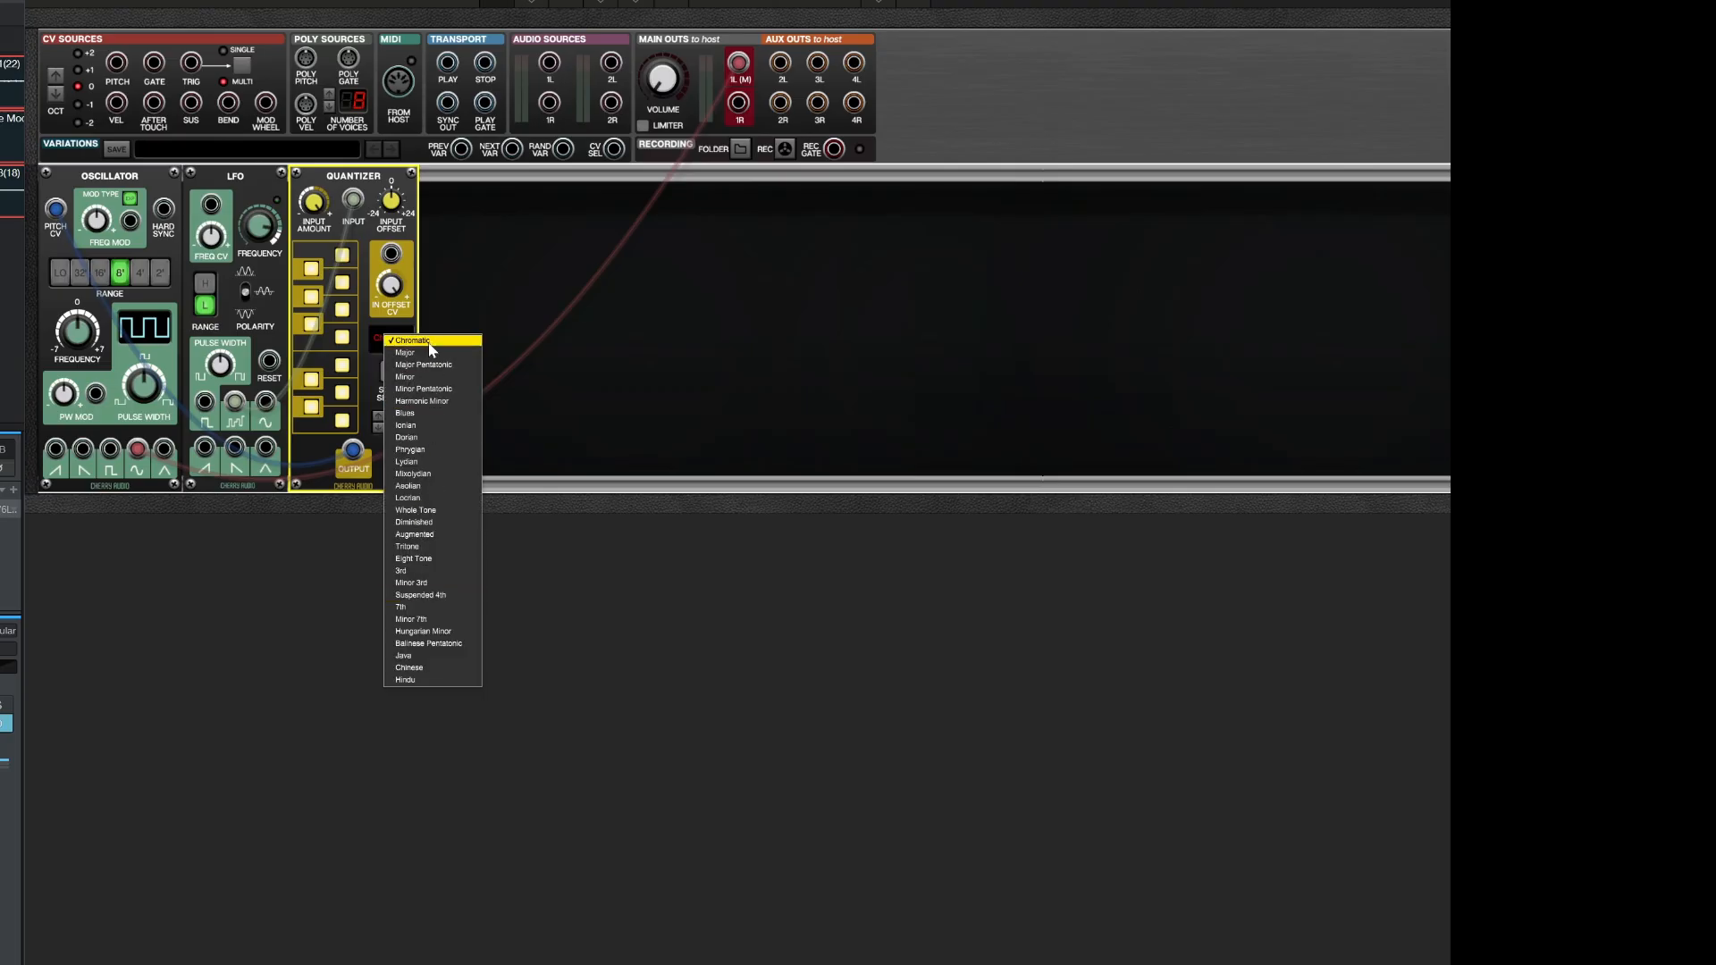
pyautogui.click(421, 353)
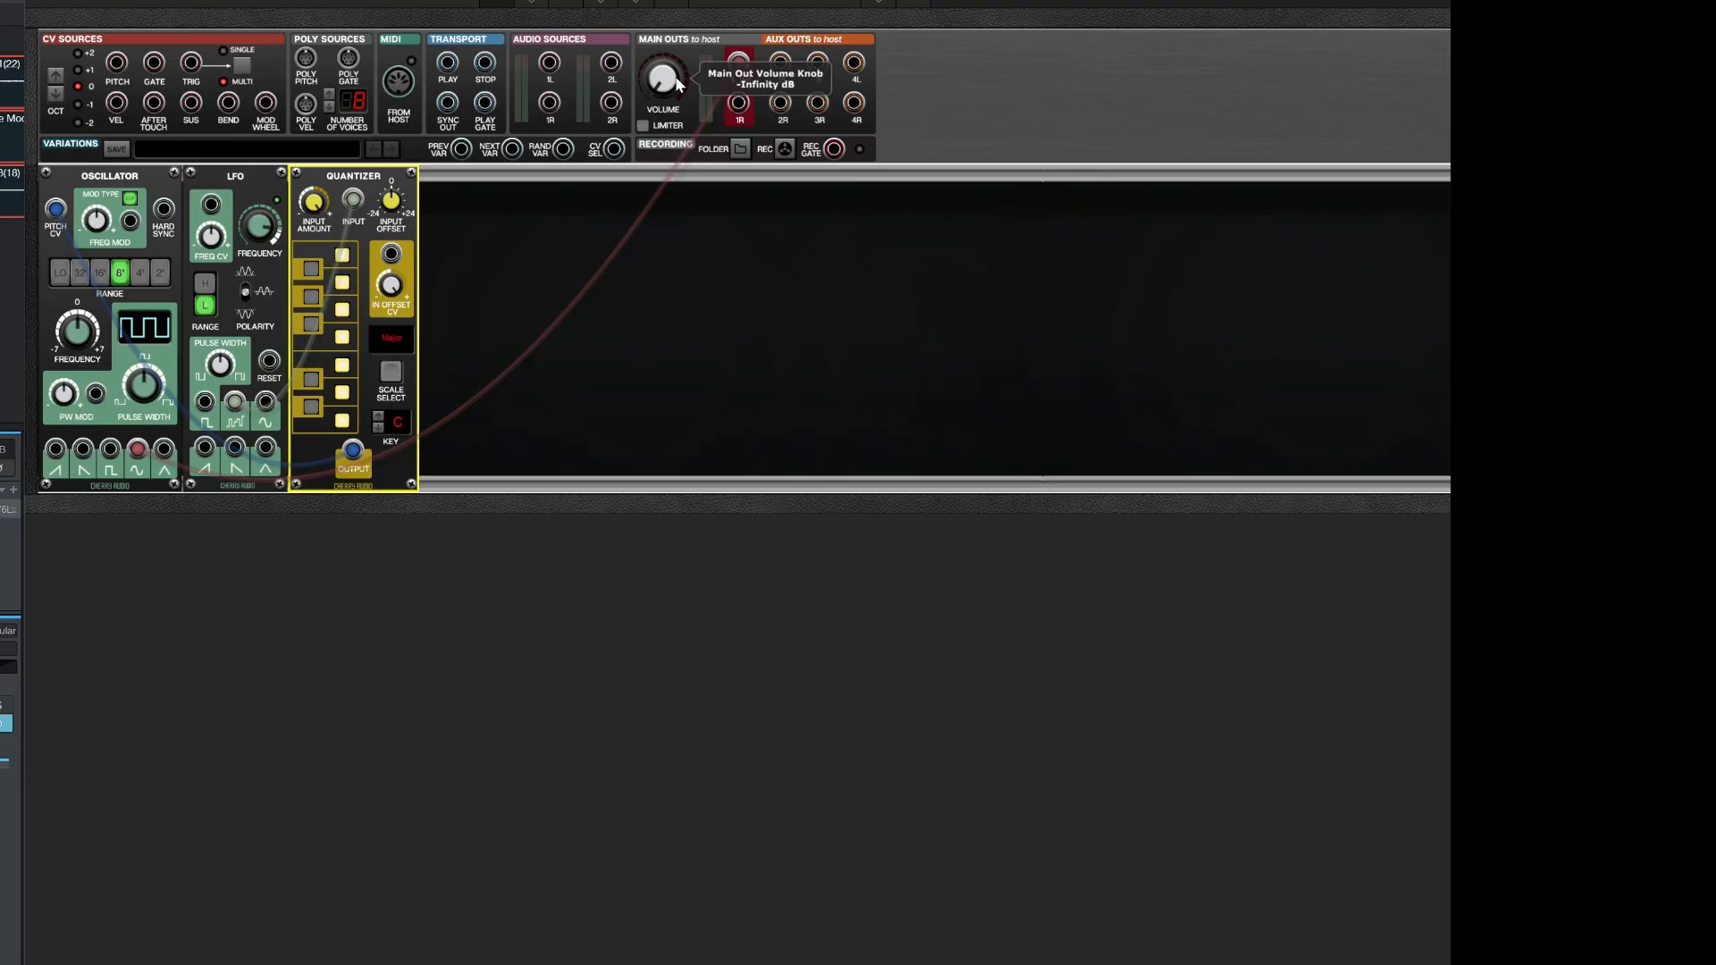
pyautogui.scroll(5, 676, 84)
# - Add an Attenuverter module from the Utilities category beside the quantizer
pyautogui.rightClick(479, 268)
pyautogui.moveTo(501, 274)
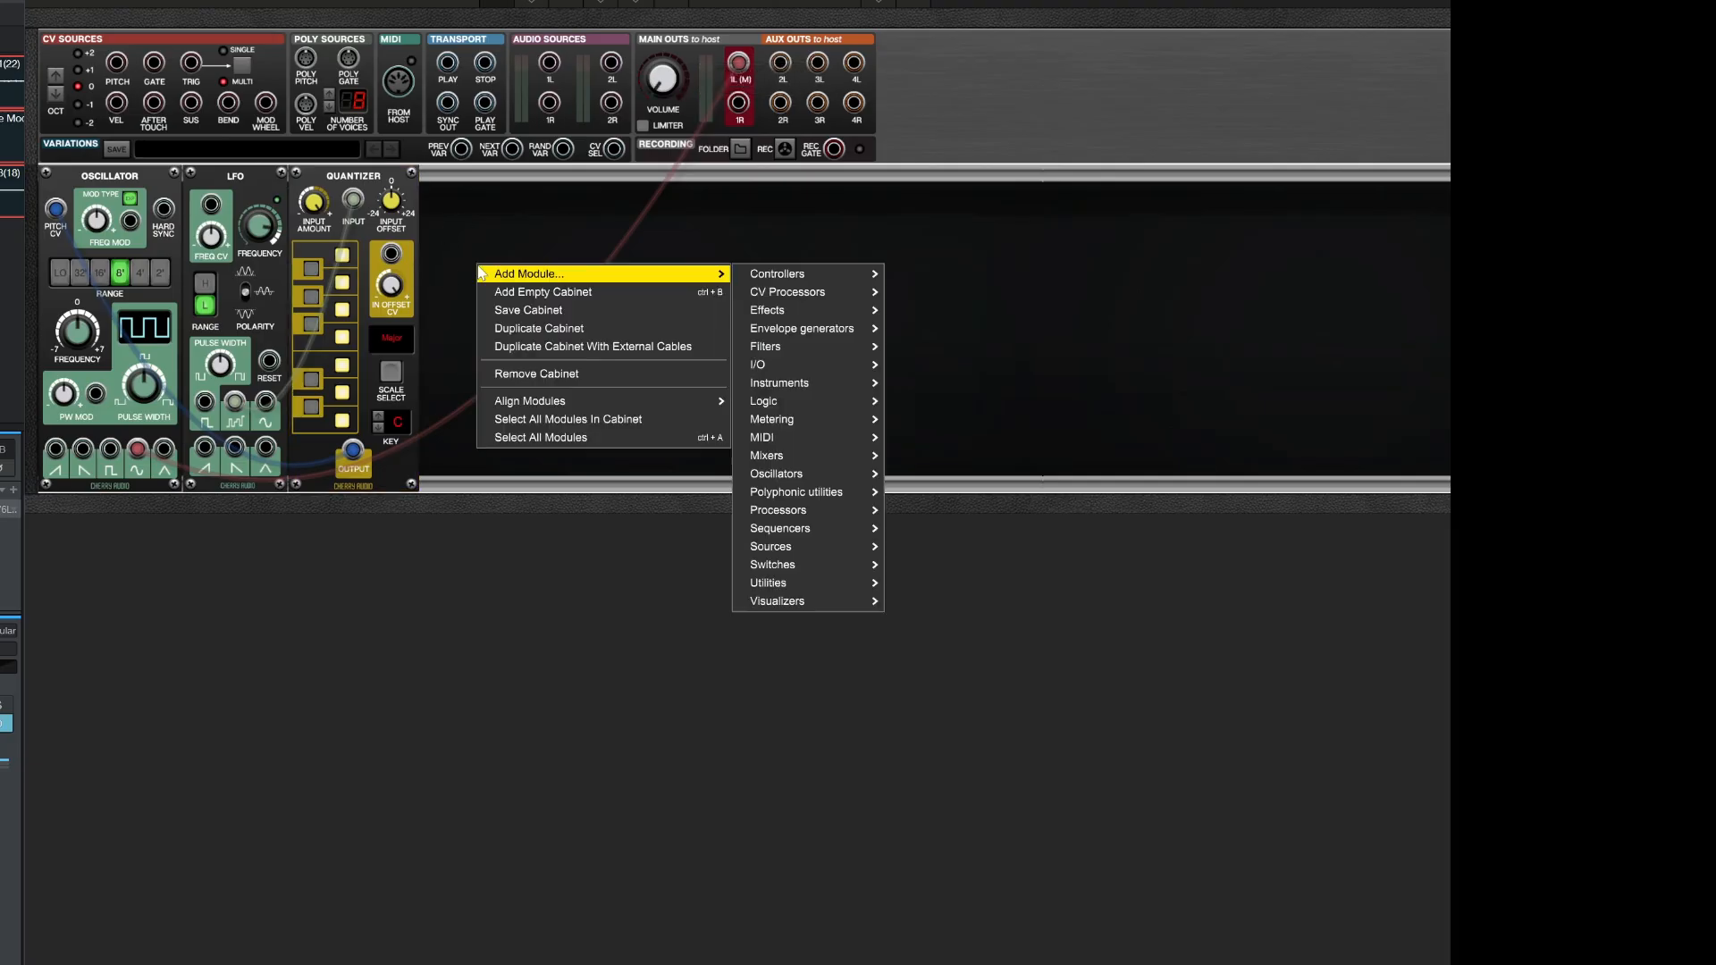
pyautogui.moveTo(879, 529)
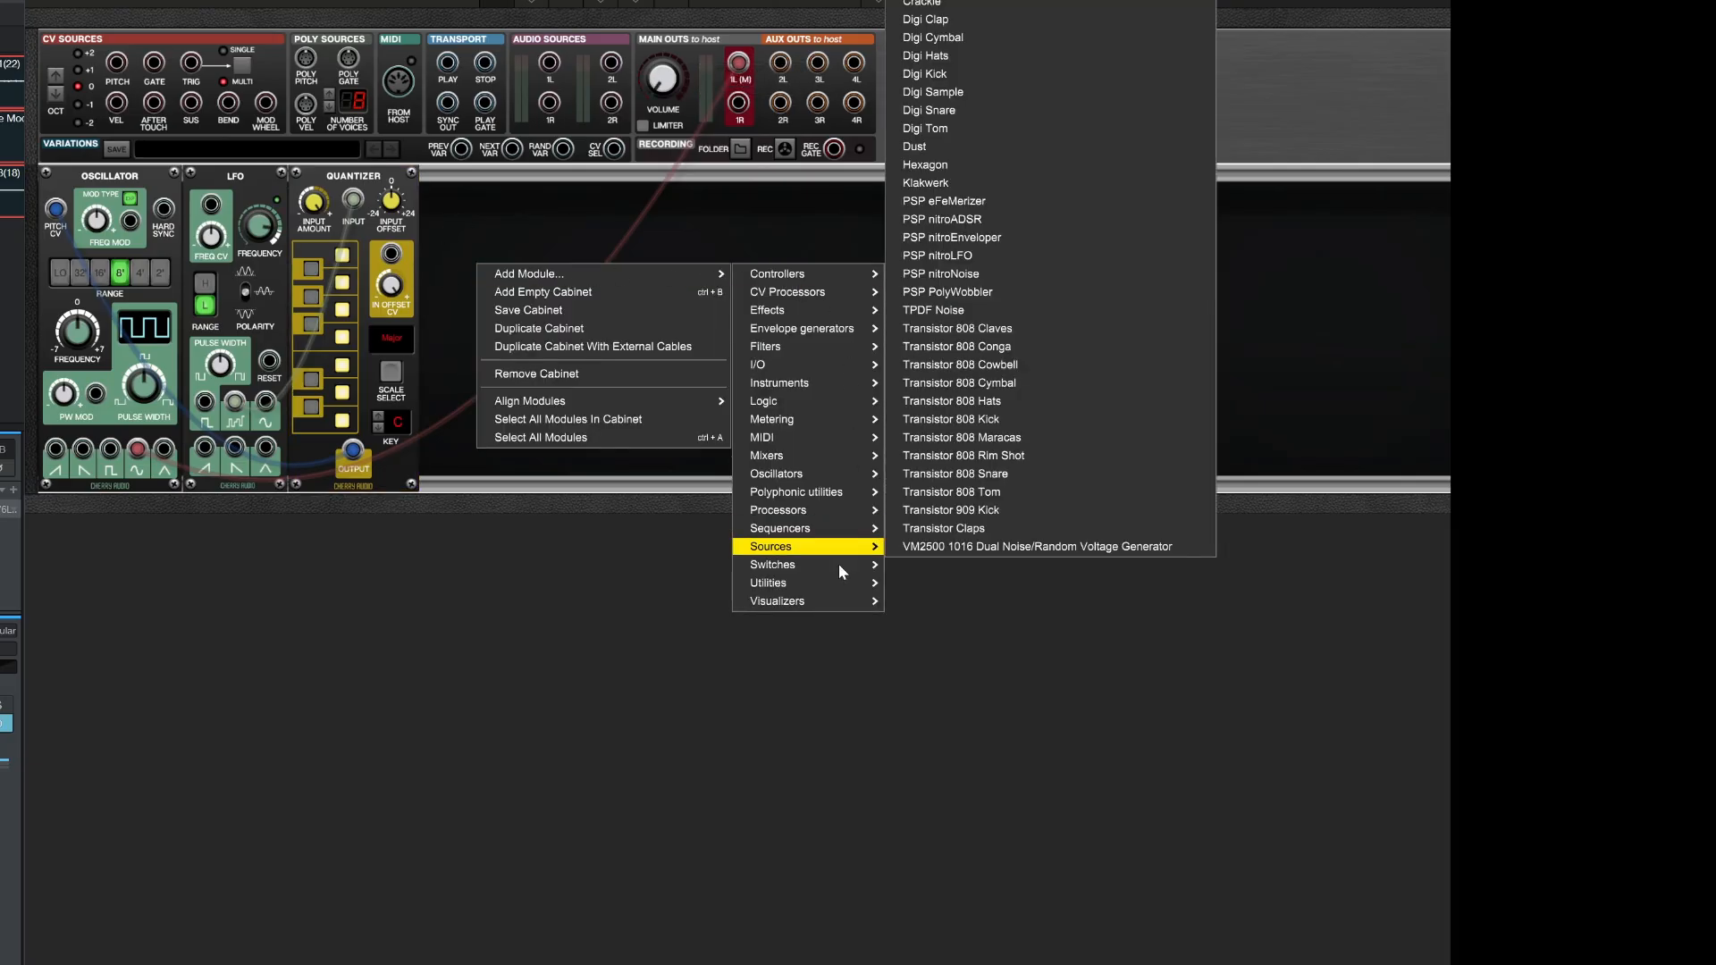
pyautogui.moveTo(840, 582)
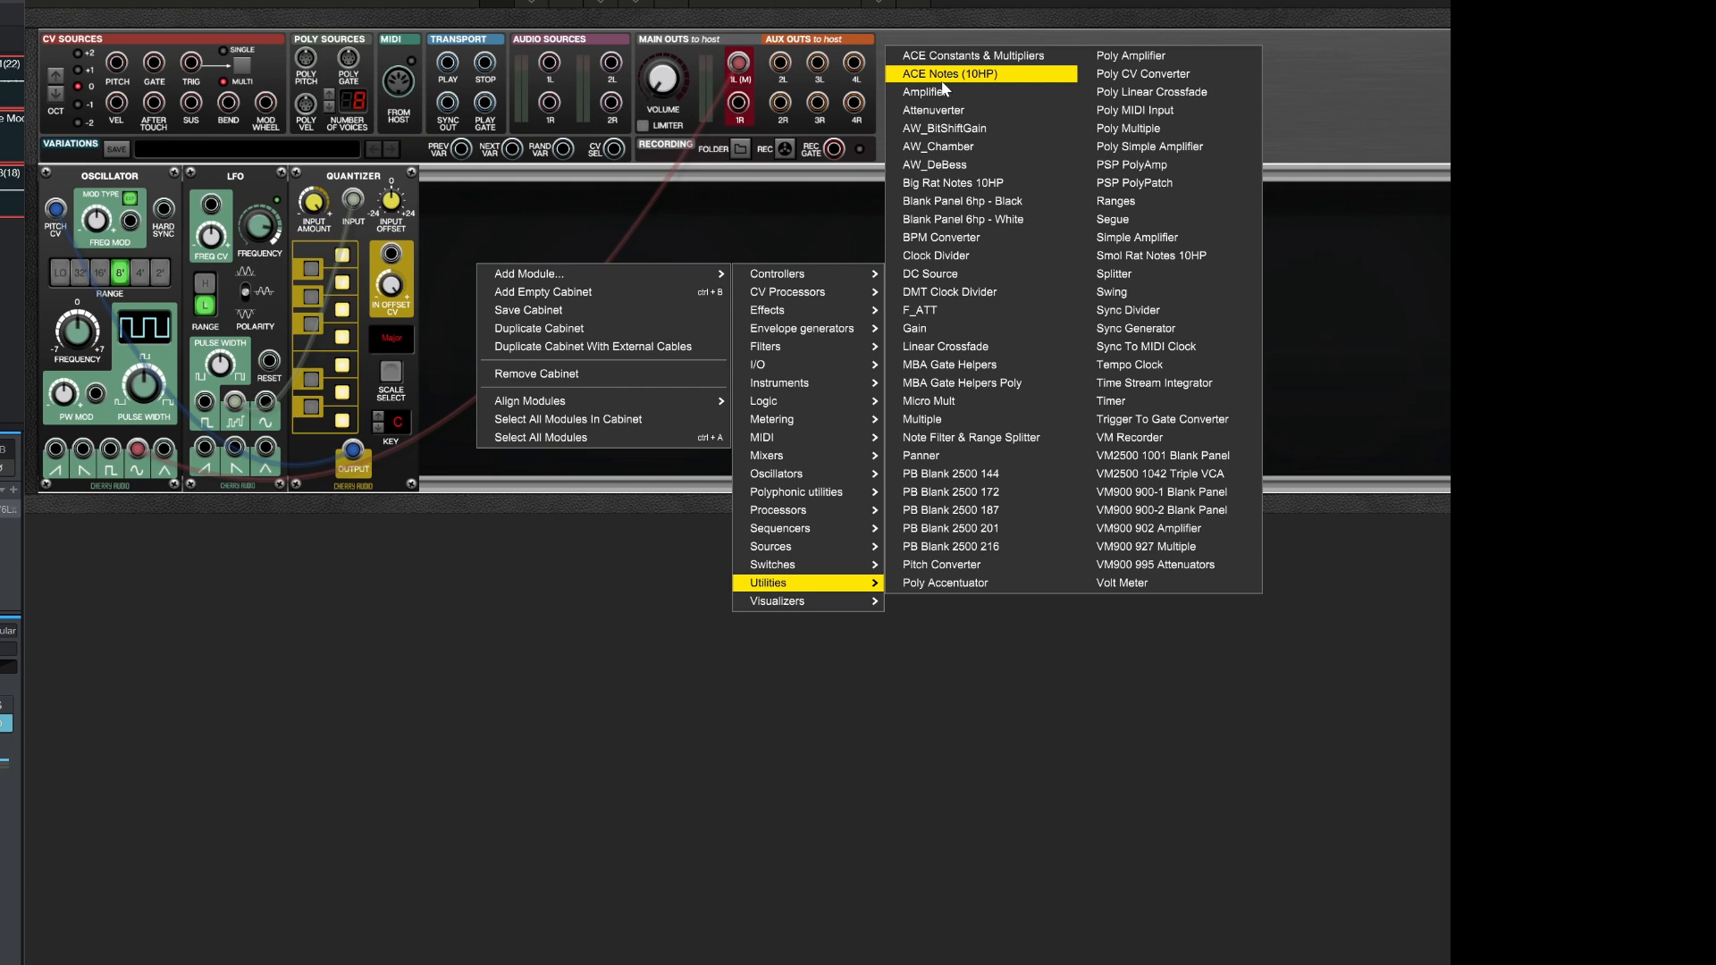
pyautogui.click(935, 114)
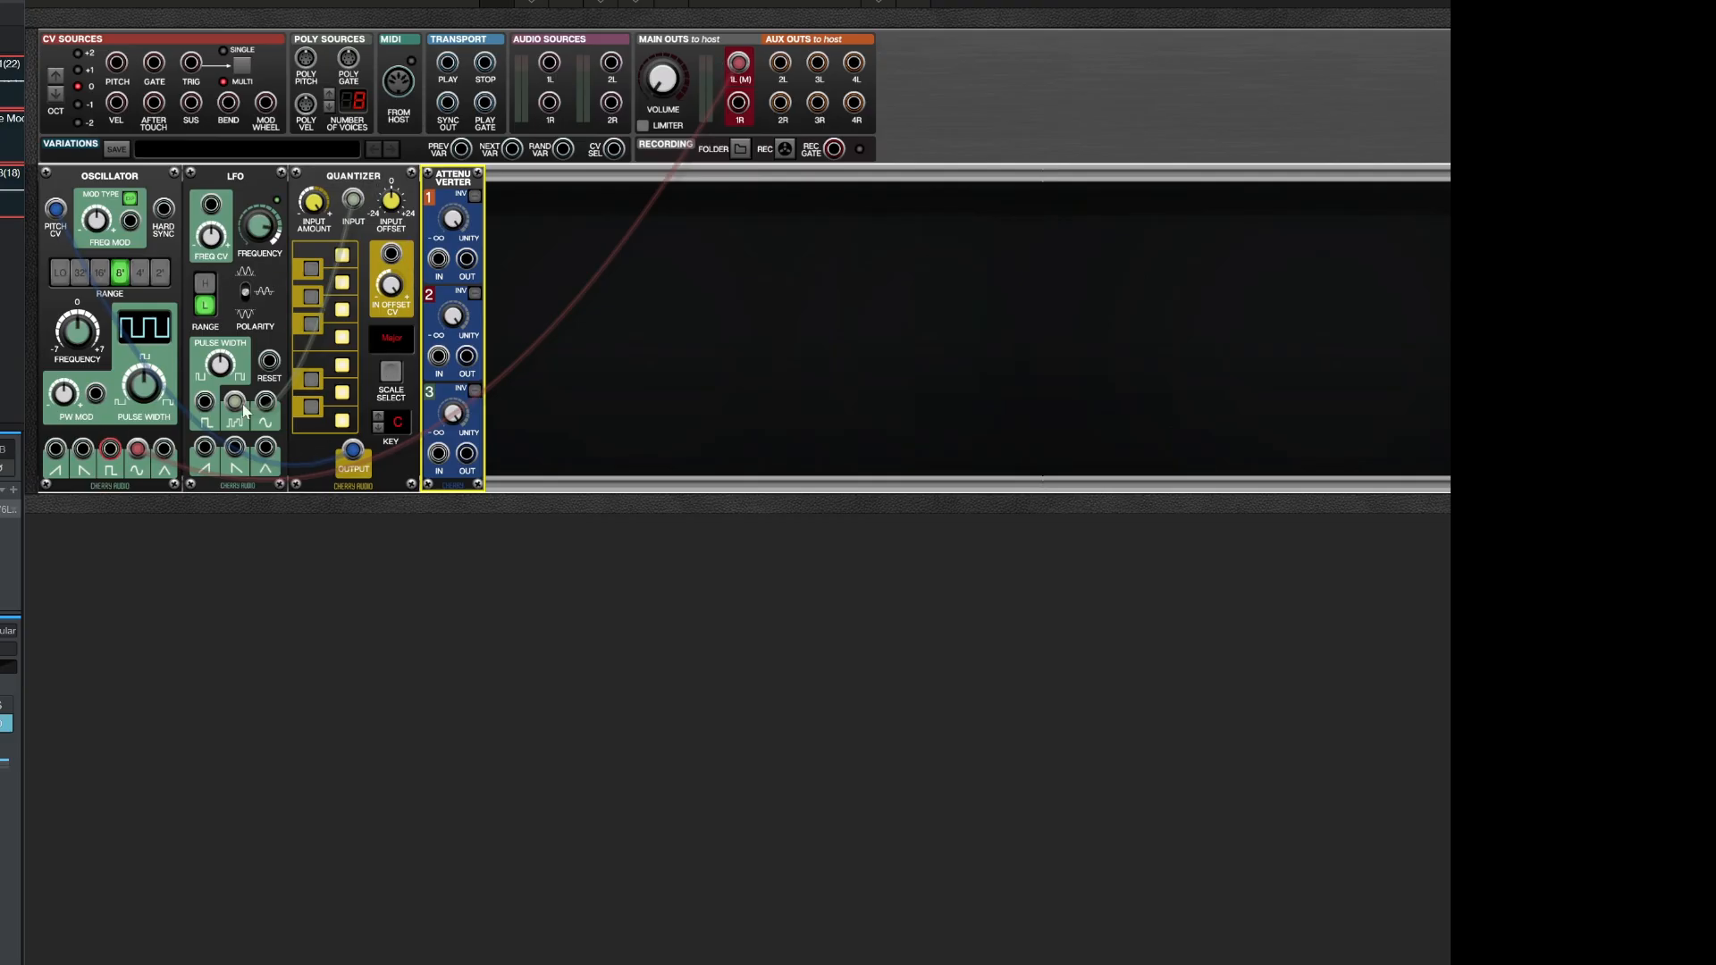
# - Route the LFO's random output through channel 1 of the attenuverter into the quantizer's input
pyautogui.moveTo(235, 401); pyautogui.dragTo(355, 198)
pyautogui.moveTo(107, 447); pyautogui.dragTo(286, 330)
pyautogui.moveTo(347, 195)
pyautogui.mouseDown()
pyautogui.moveTo(437, 259)
pyautogui.moveTo(354, 202)
pyautogui.mouseUp()
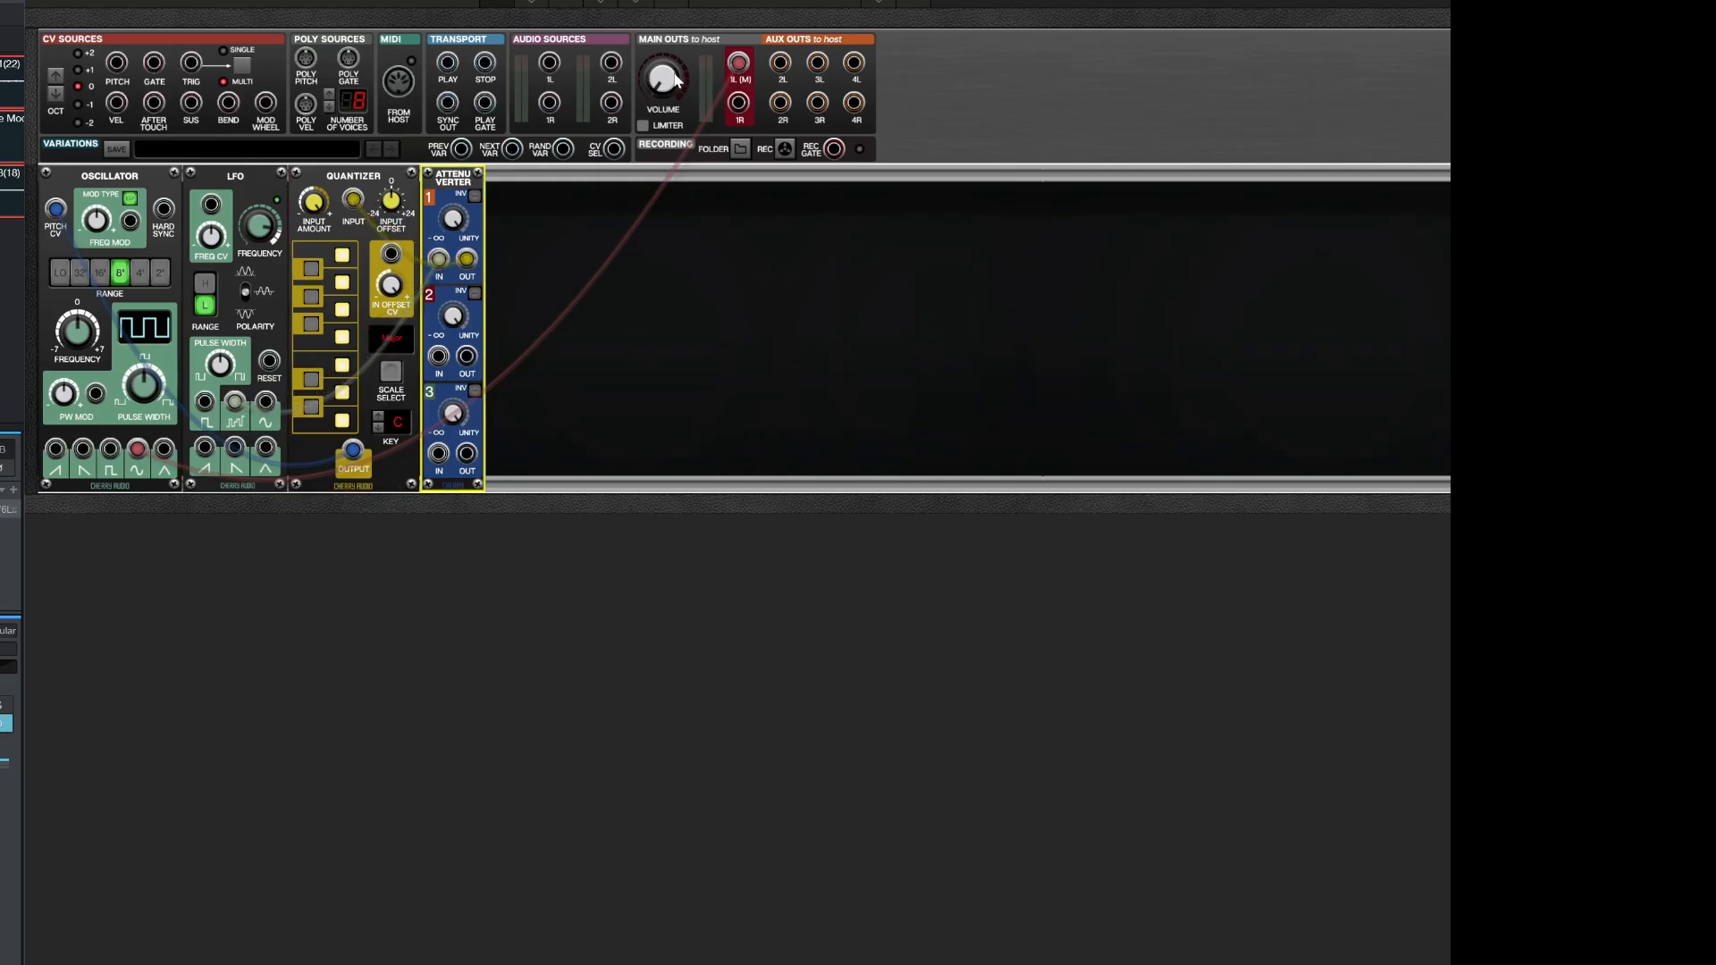
# - Set the oscillator's range to 4' while auditioning the attenuated patch with the main output volume
pyautogui.scroll(4, 675, 79)
pyautogui.moveTo(459, 219)
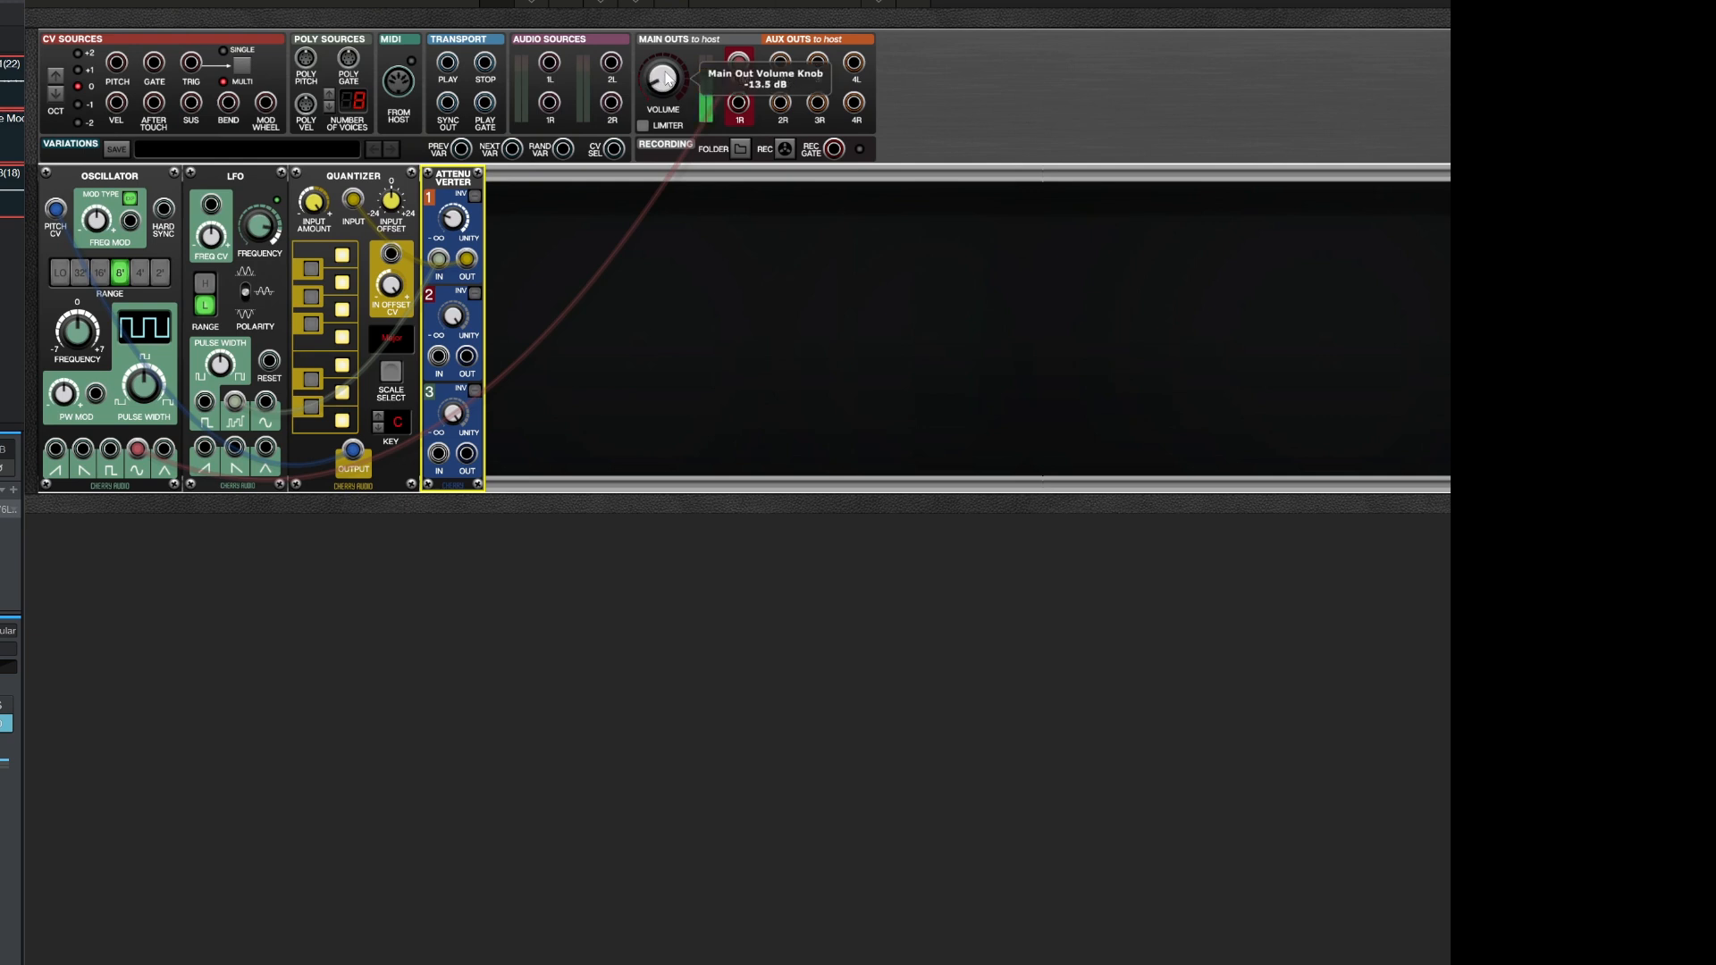
pyautogui.click(140, 274)
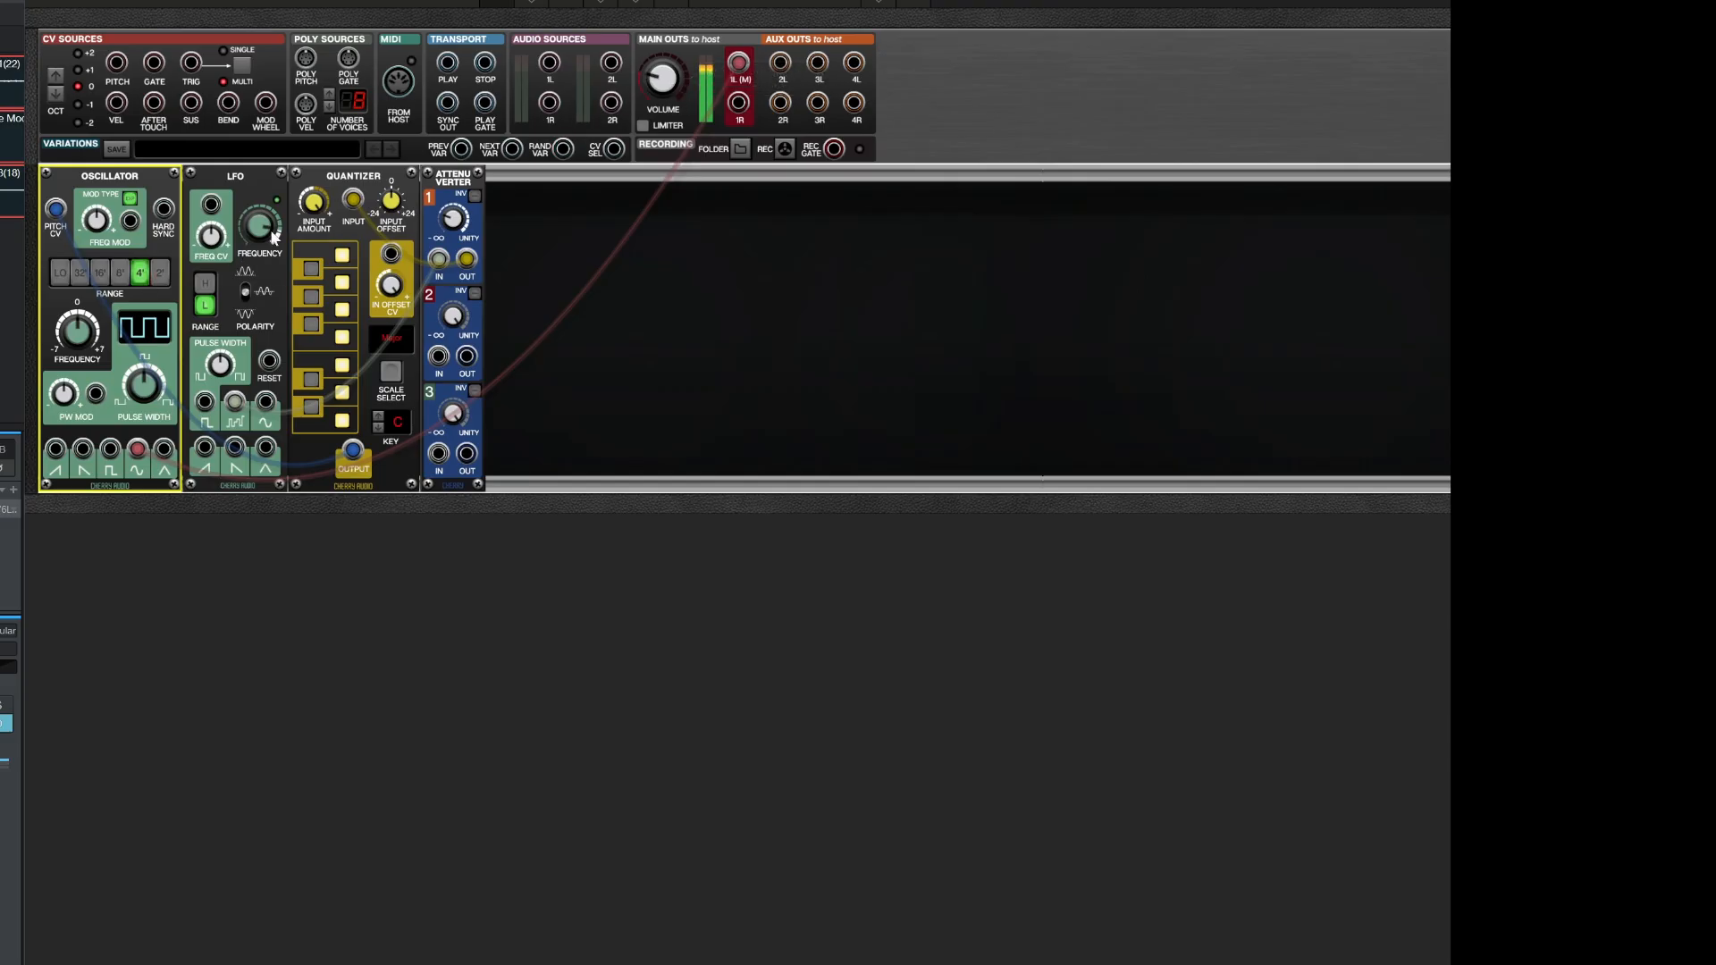
pyautogui.moveTo(263, 236)
pyautogui.moveTo(674, 90)
pyautogui.scroll(5, 676, 71)
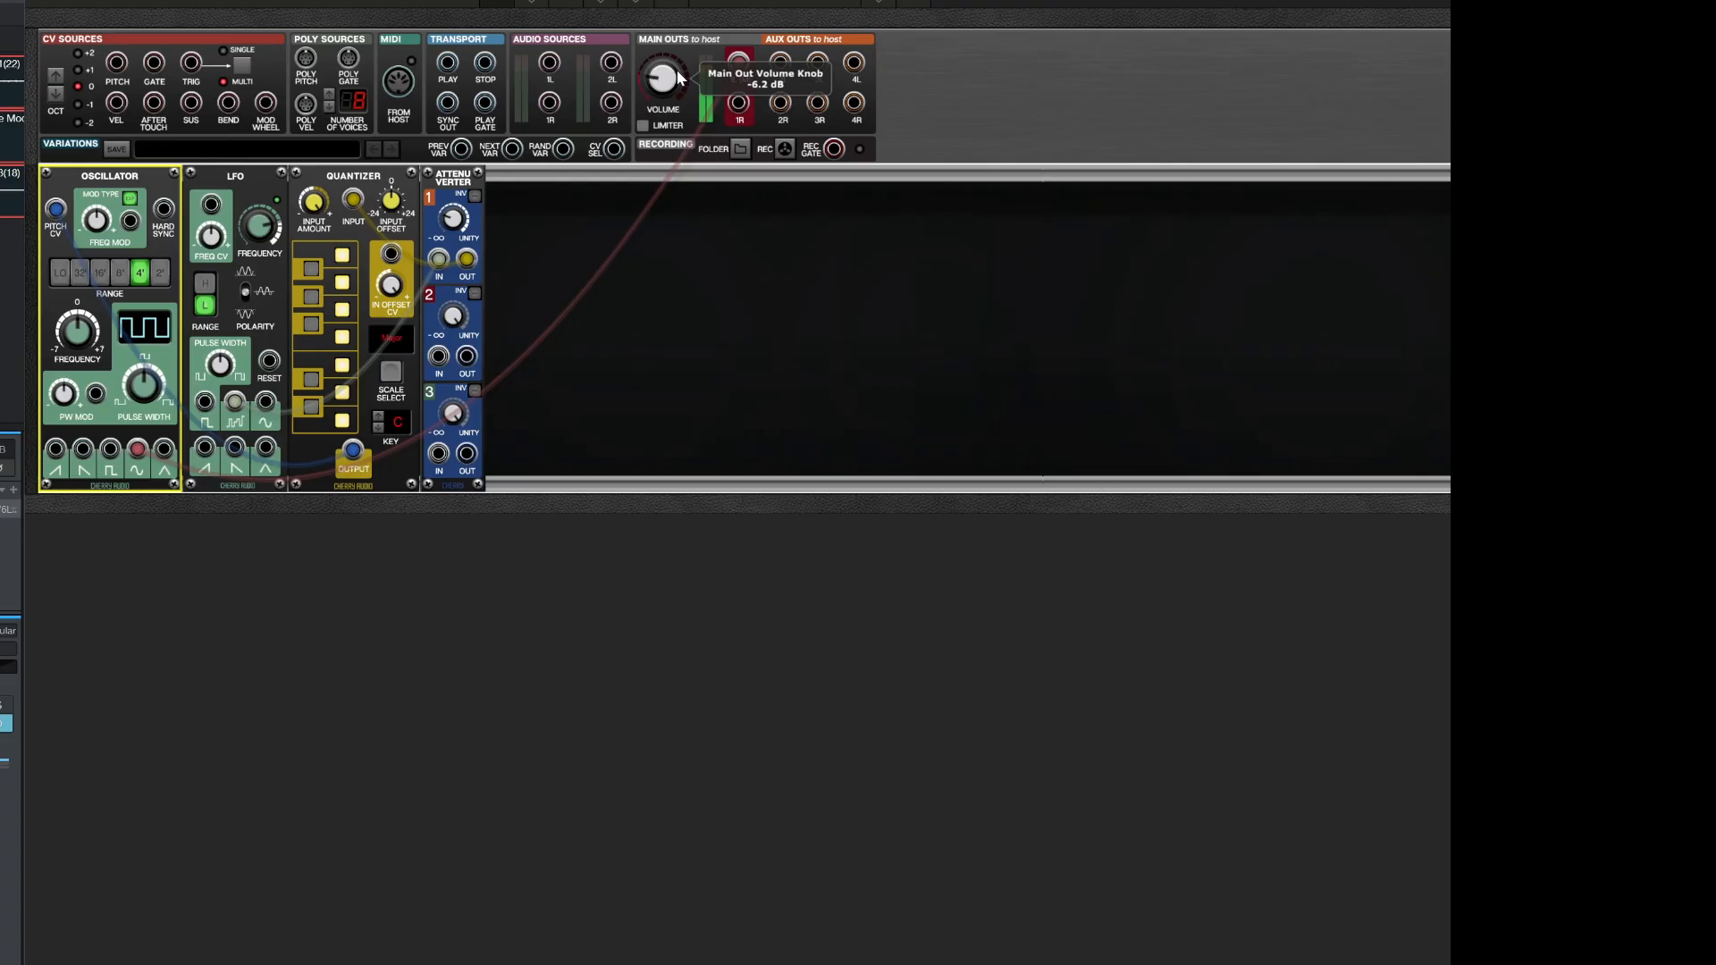
# - Add a second LFO module from the Oscillators category beside the attenuverter
pyautogui.rightClick(555, 222)
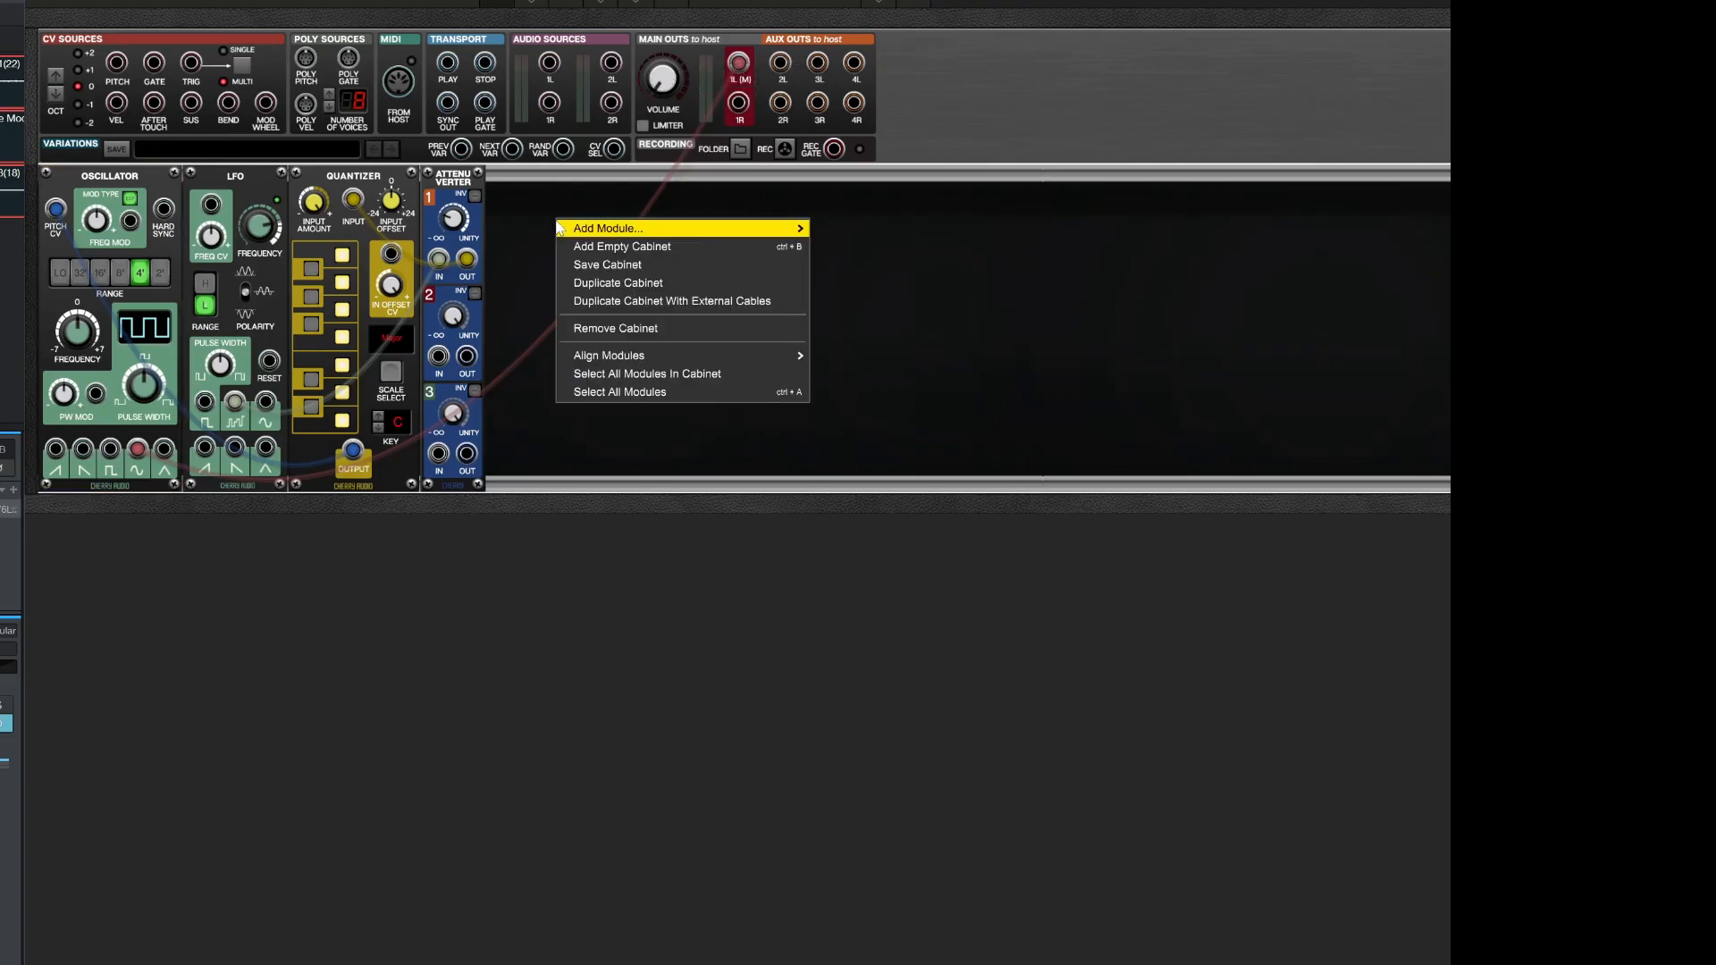
pyautogui.moveTo(762, 222)
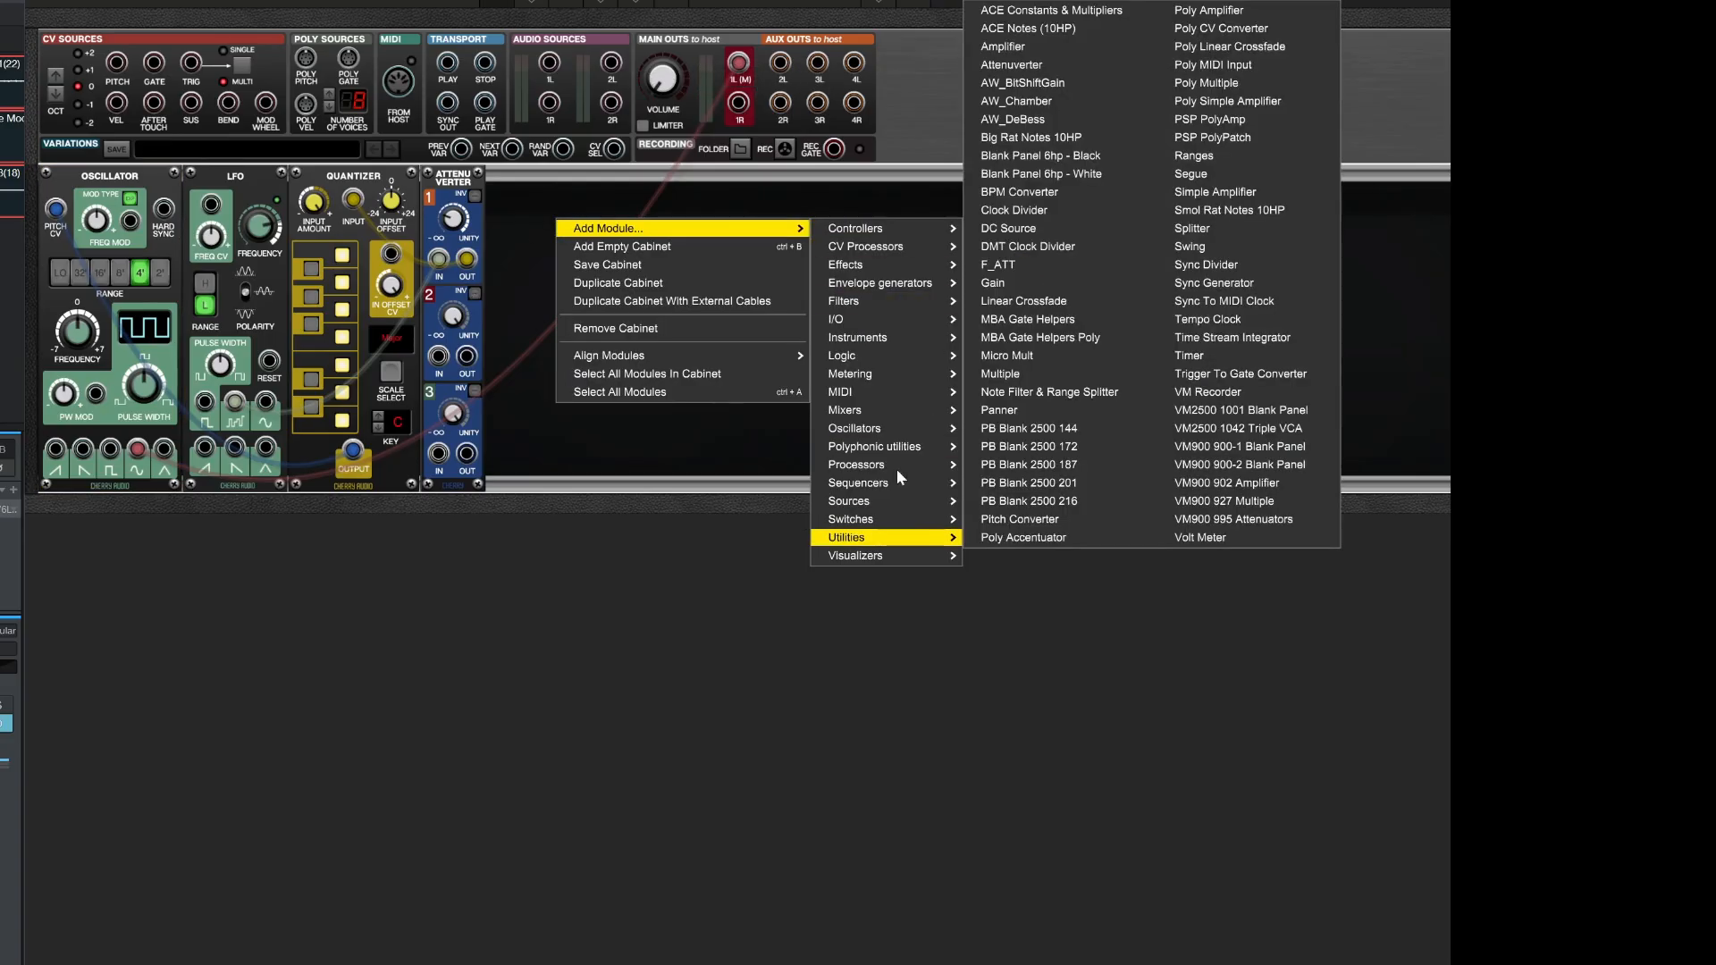
pyautogui.moveTo(865, 430)
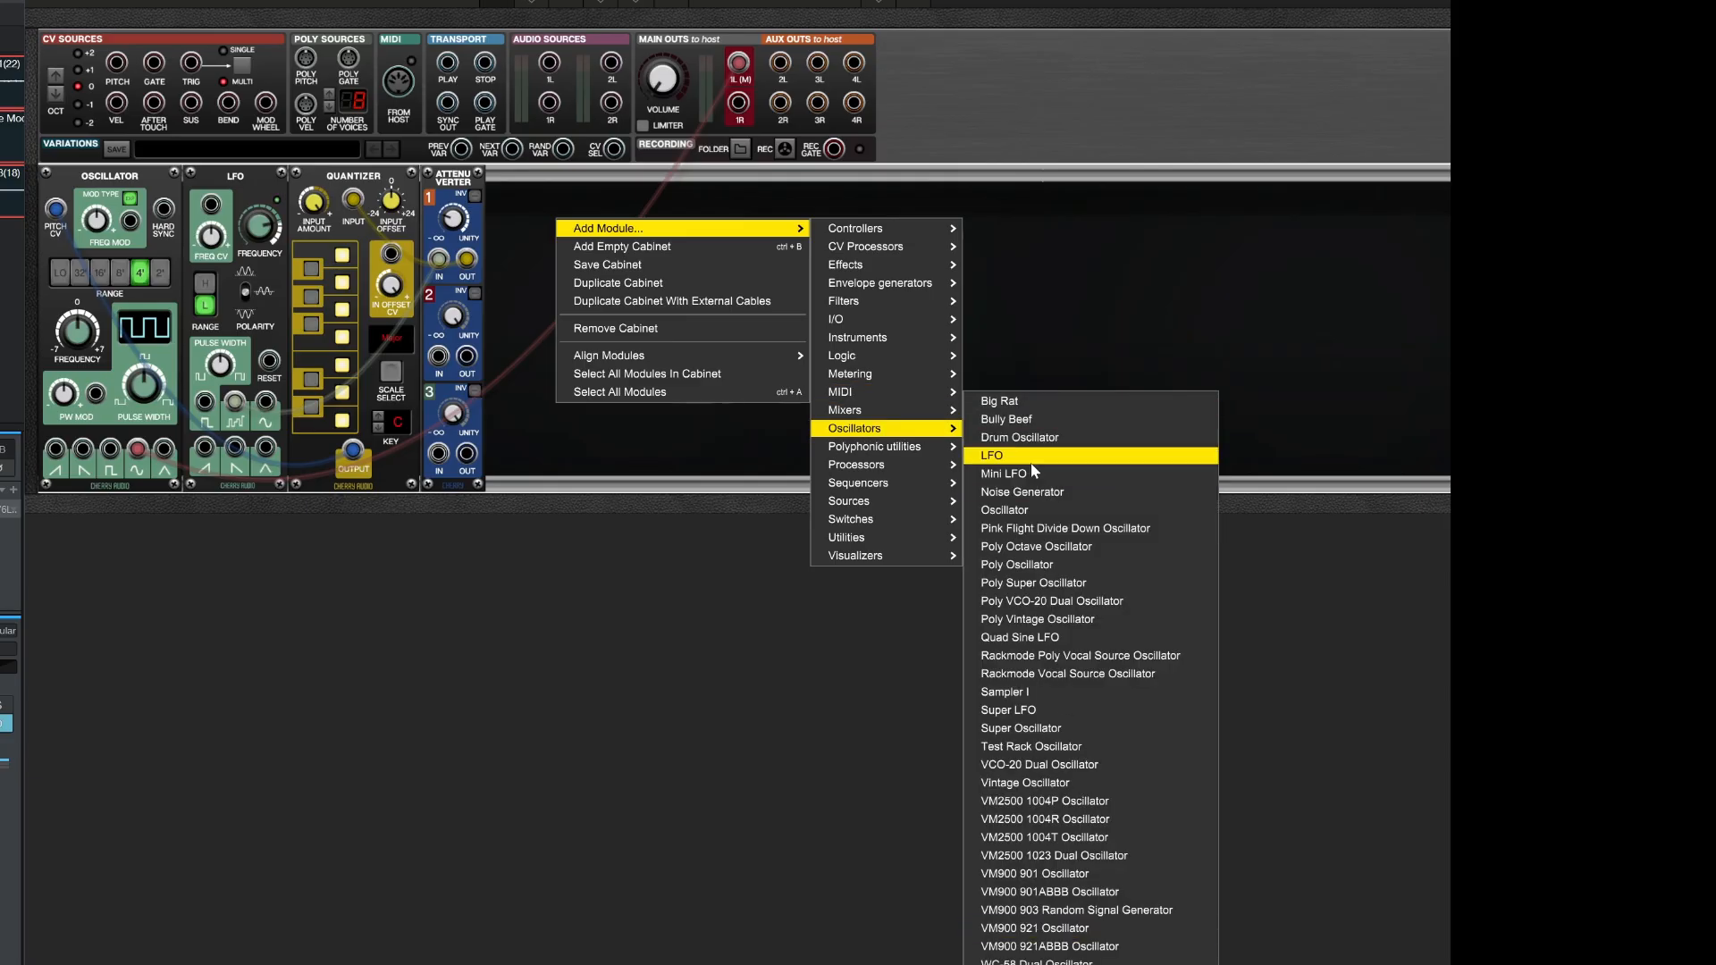
pyautogui.click(992, 455)
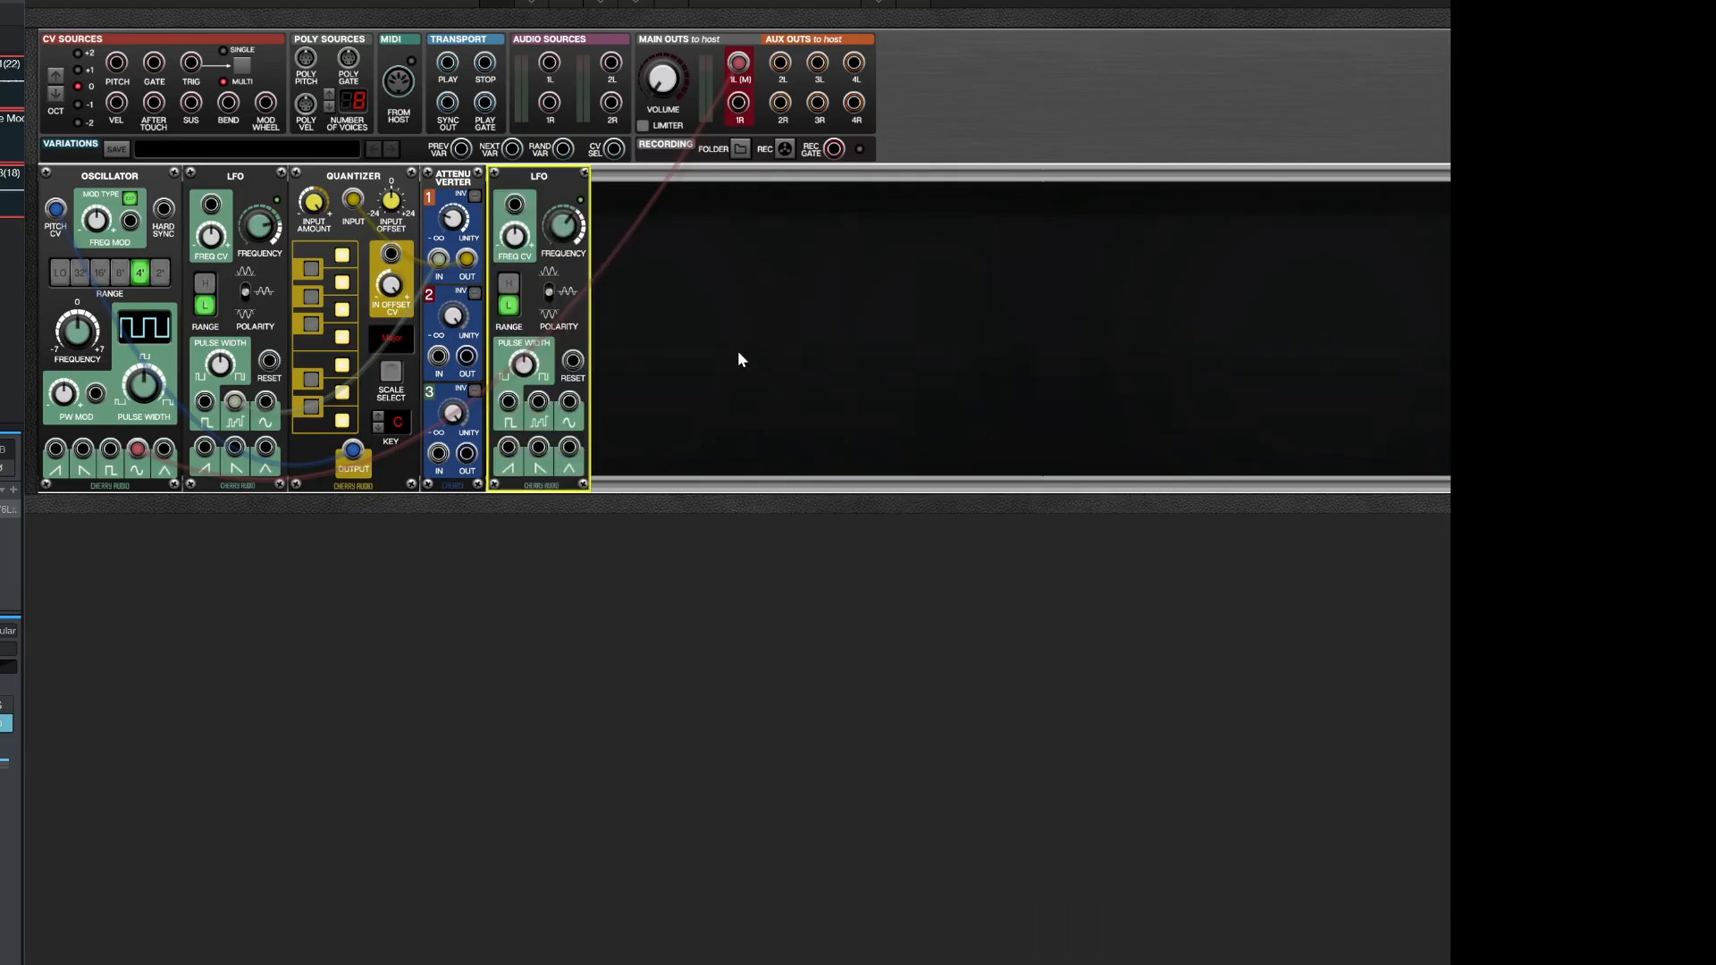
# - Add an Amplifier module from the Utilities category beside the second LFO
pyautogui.rightClick(664, 331)
pyautogui.moveTo(894, 339)
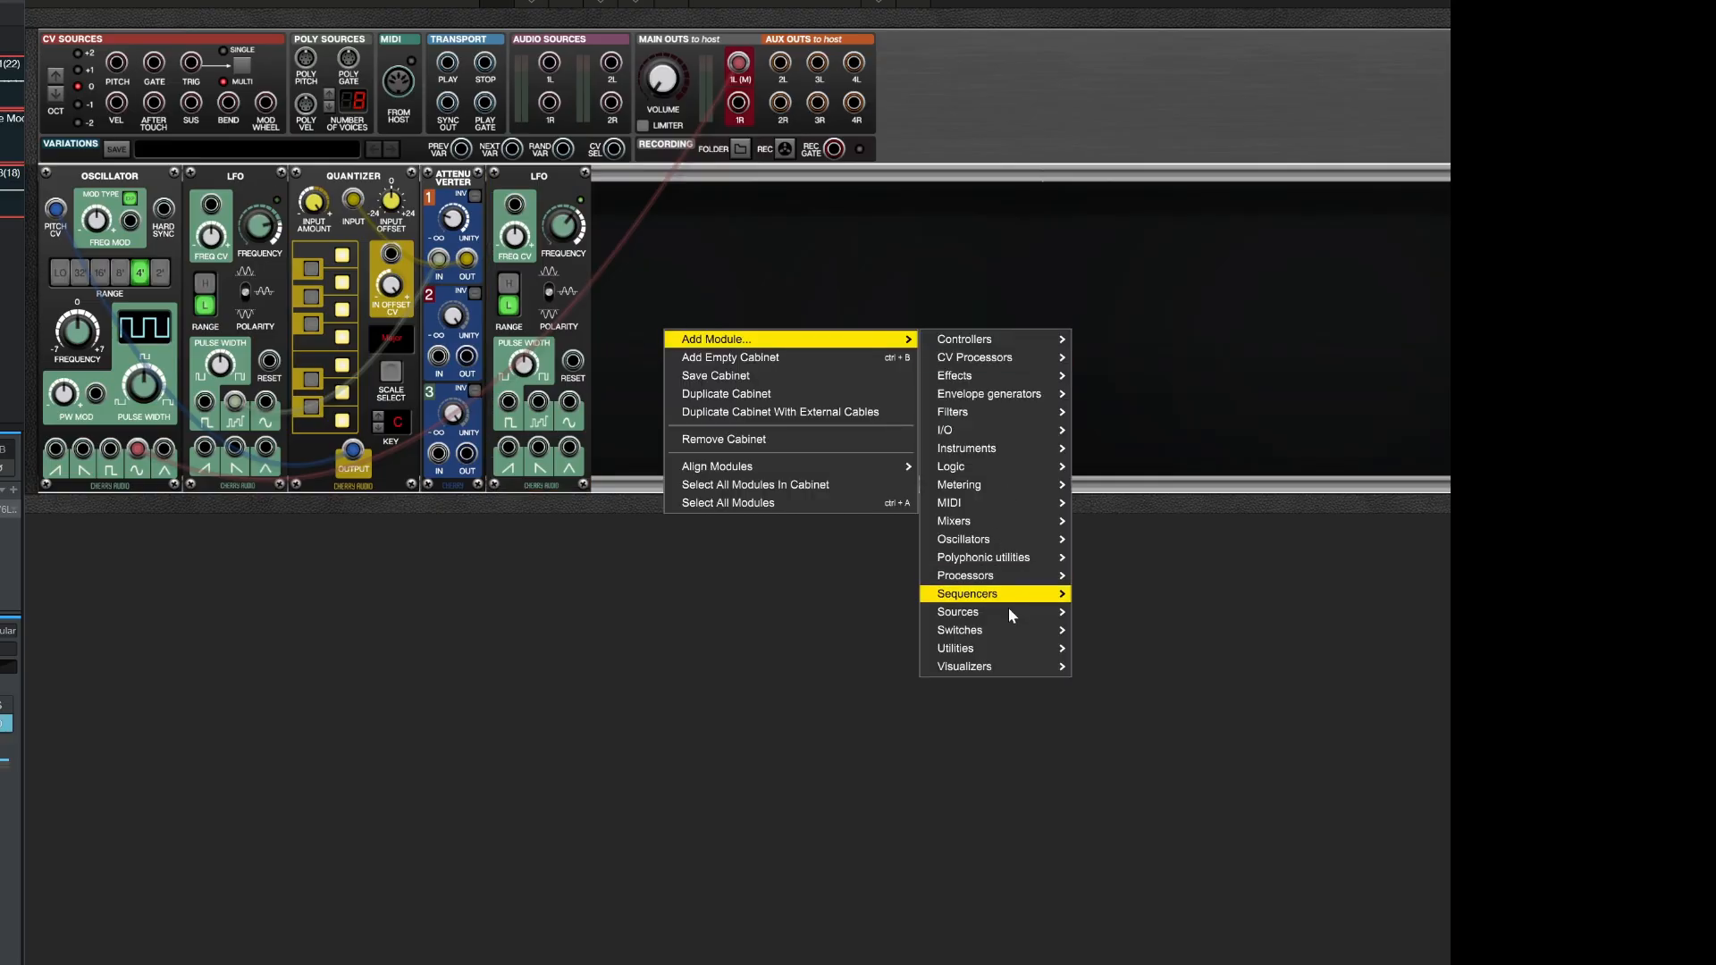
pyautogui.moveTo(1001, 648)
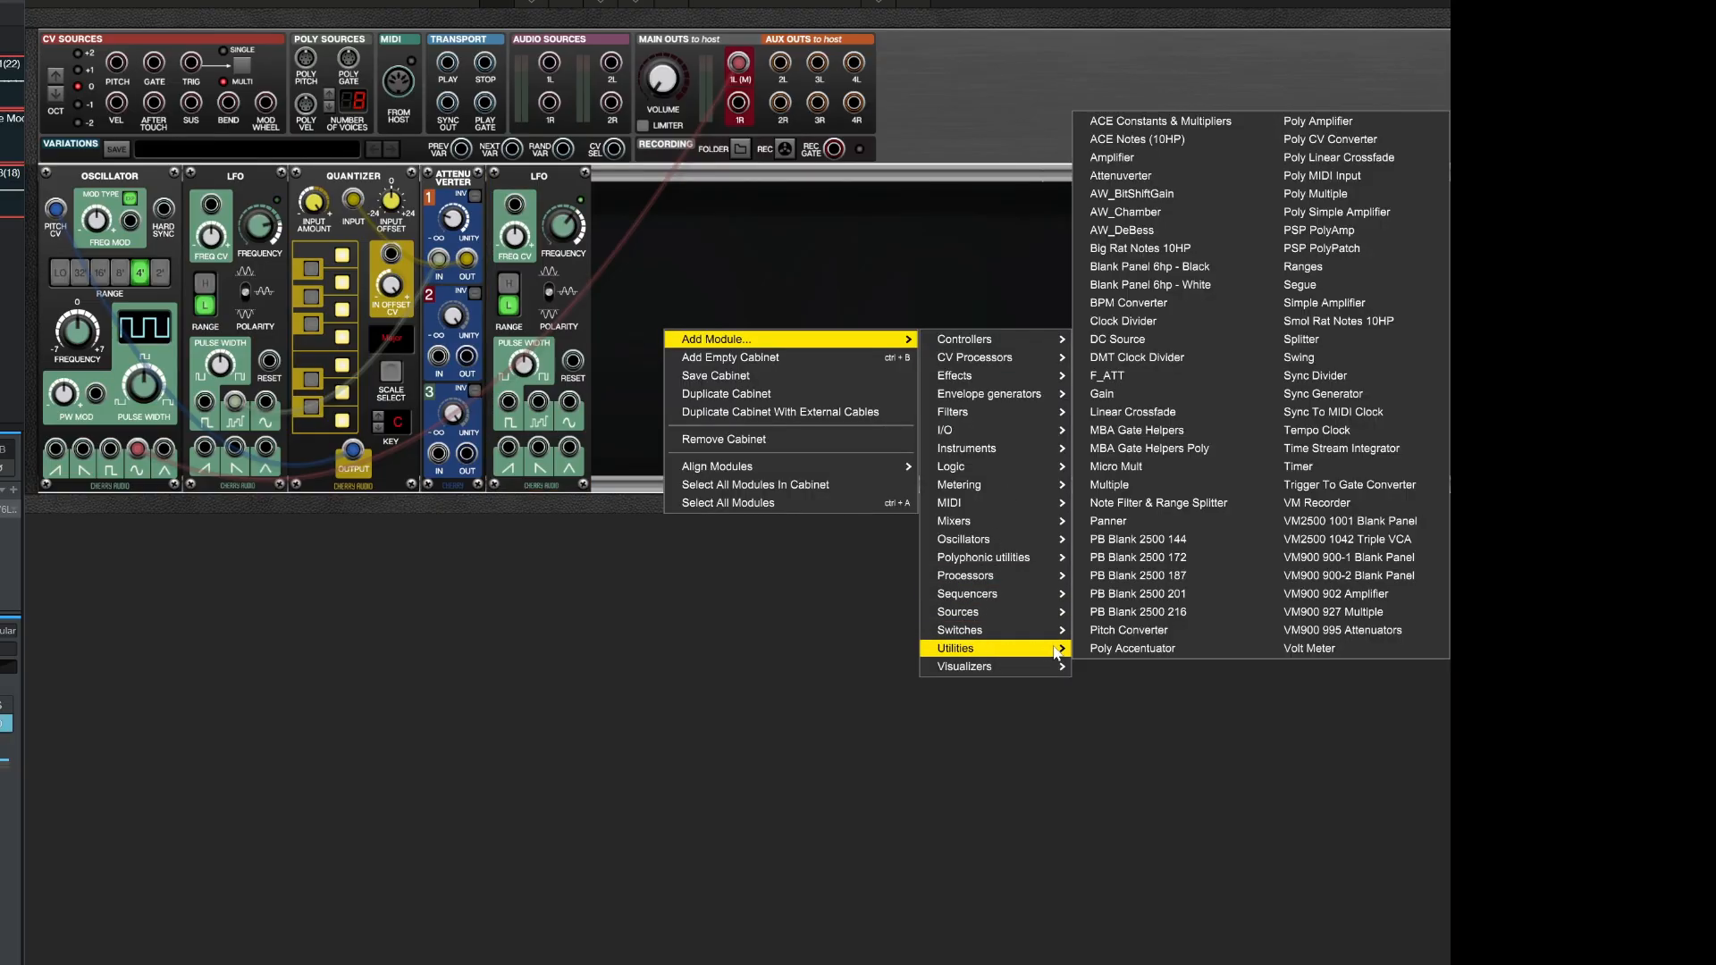
pyautogui.click(1126, 159)
# - Insert the amplifier between the oscillator and main out 1L, and patch the second LFO's square output into its CV amount input
pyautogui.moveTo(740, 65); pyautogui.dragTo(631, 201)
pyautogui.moveTo(647, 448); pyautogui.dragTo(738, 62)
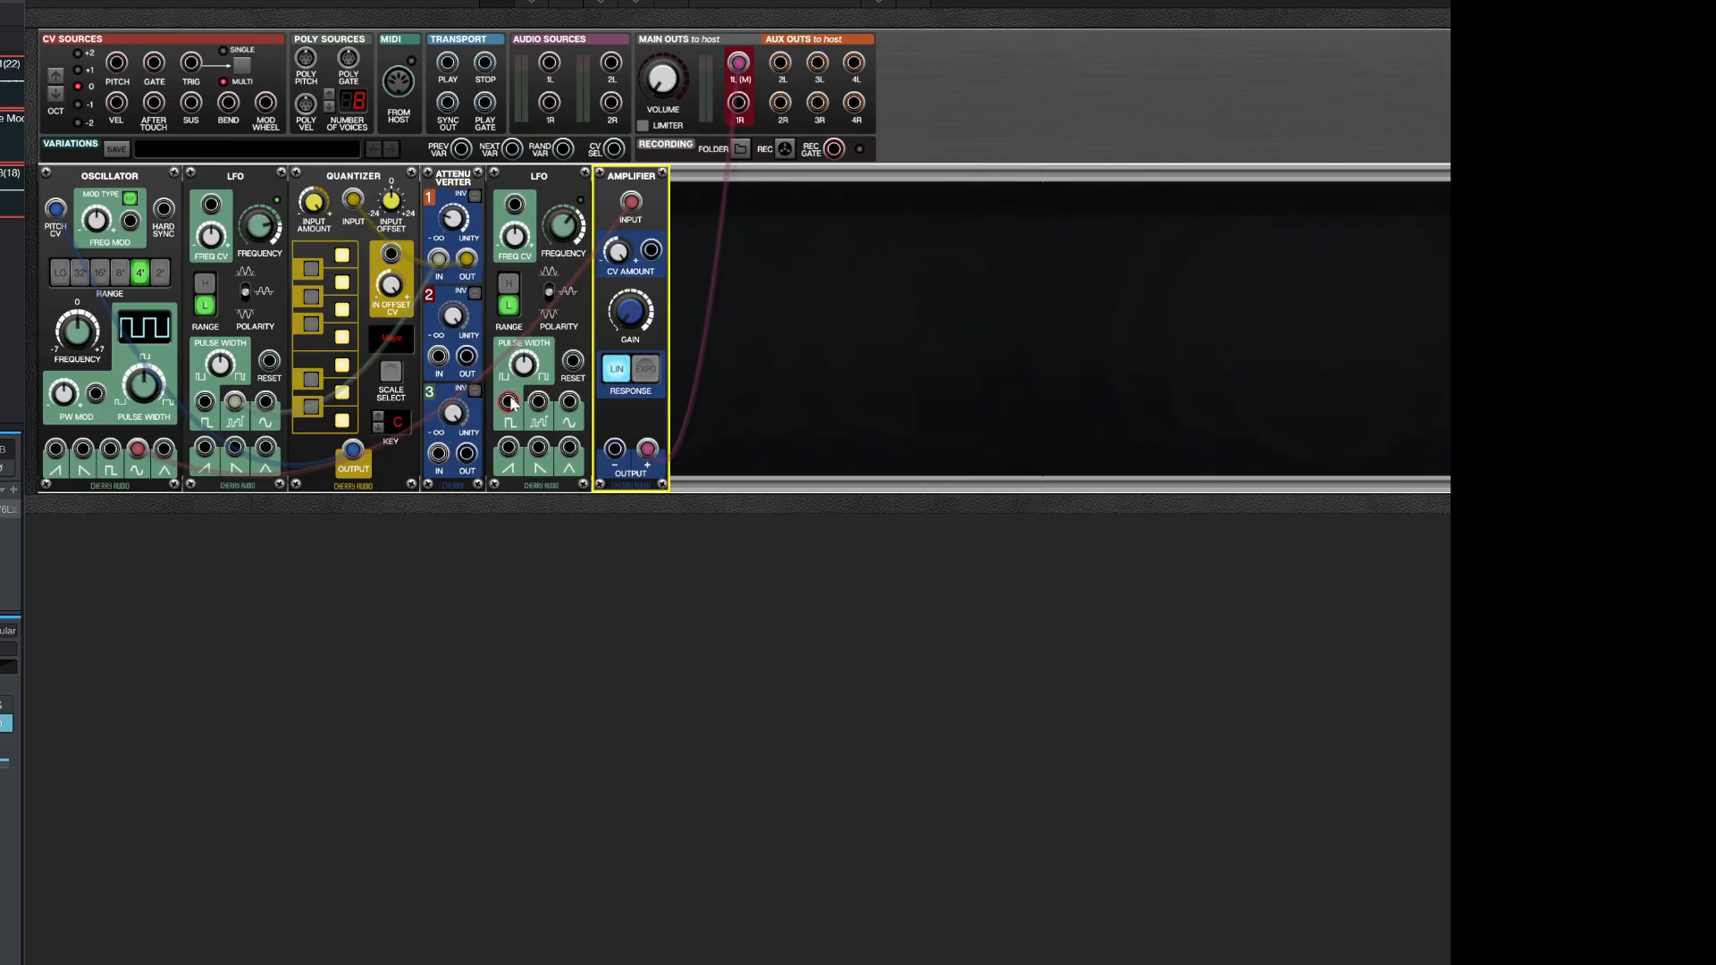
pyautogui.moveTo(510, 403); pyautogui.dragTo(651, 250)
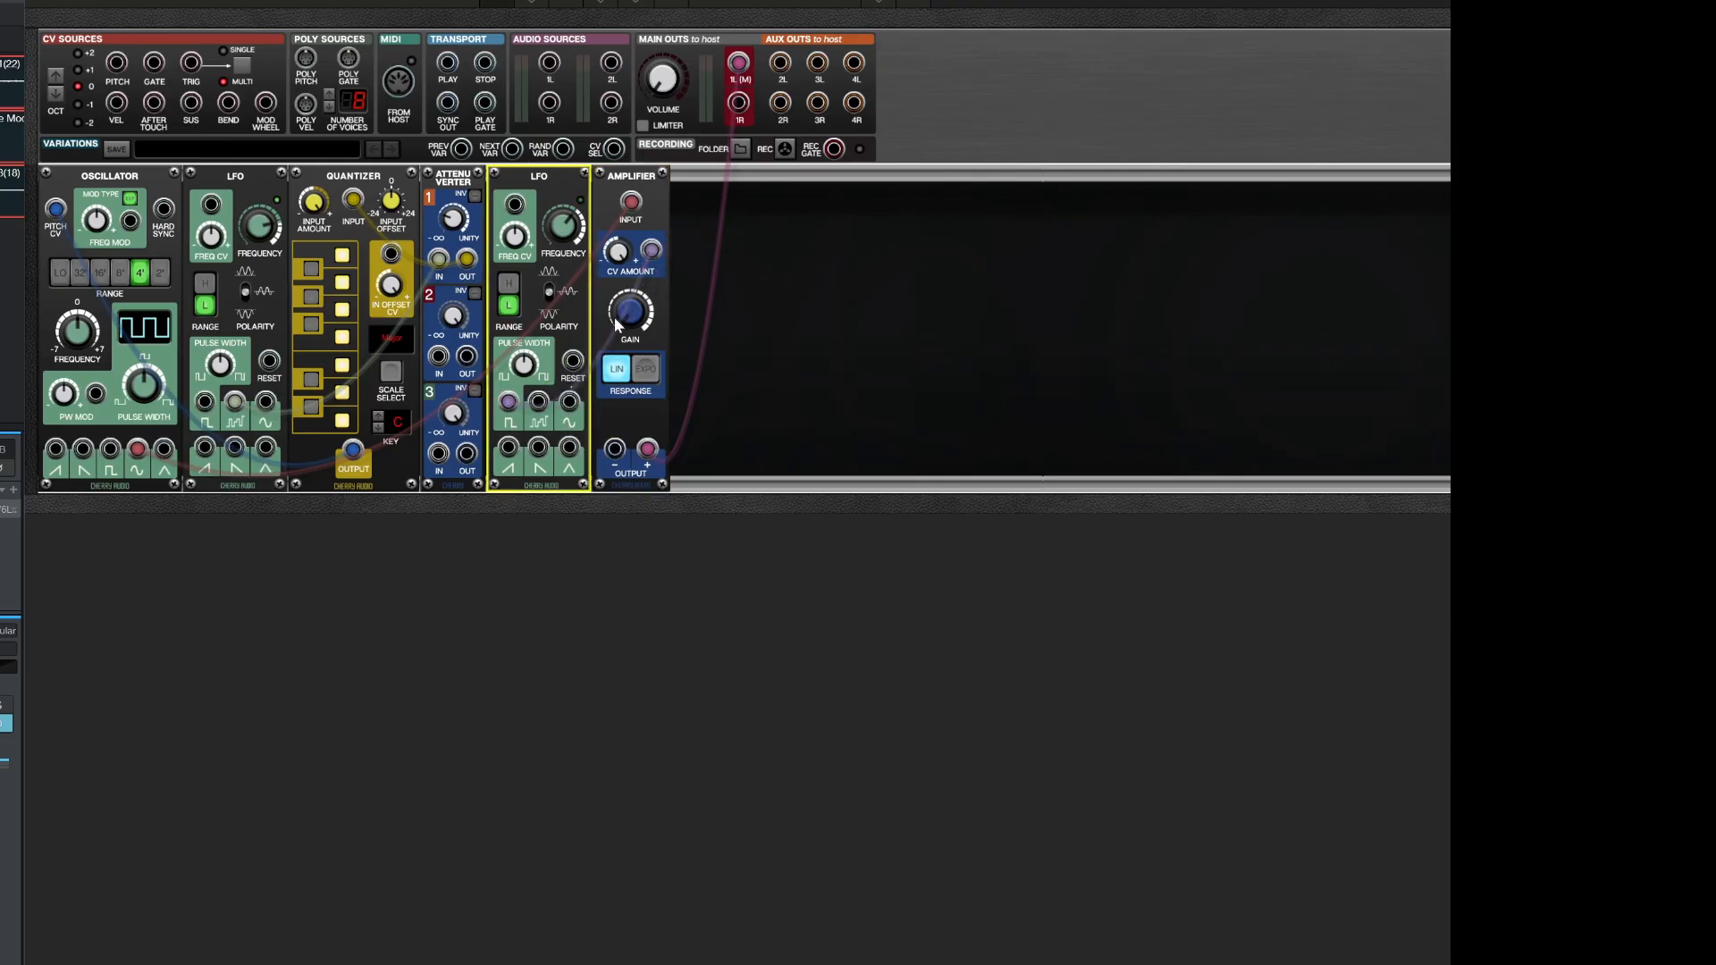
# - Raise the main output volume to audition the patch with the second LFO modulating the amplifier
pyautogui.scroll(5, 660, 77)
pyautogui.click(229, 263)
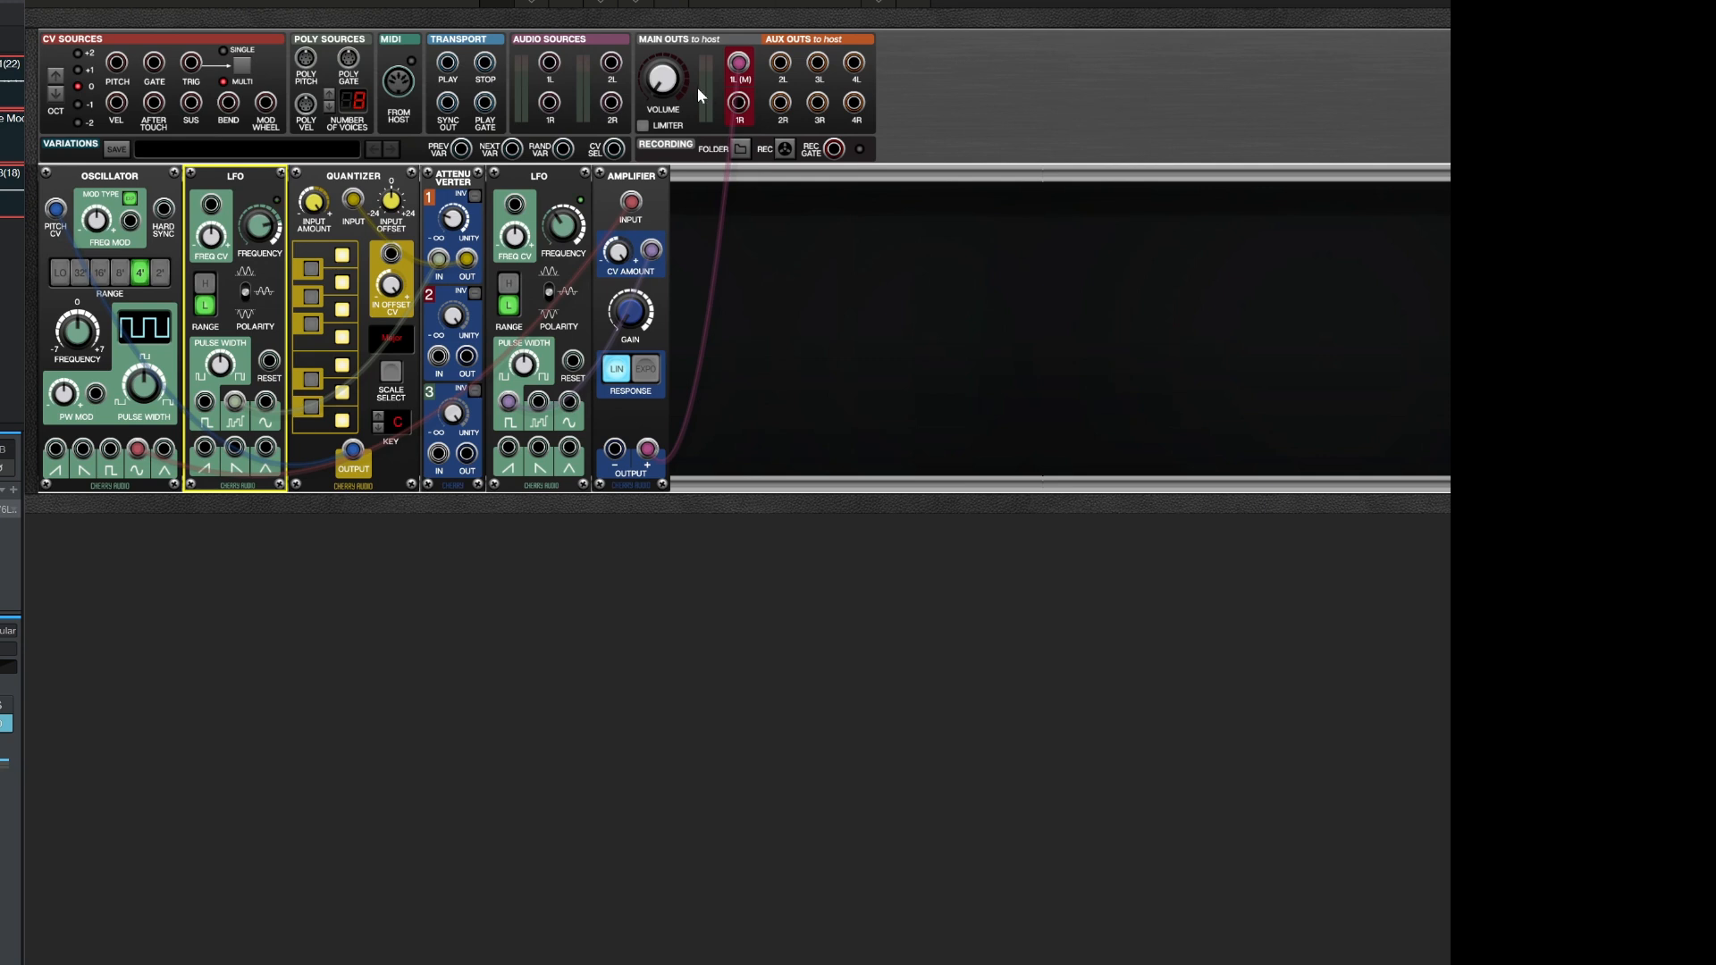
pyautogui.moveTo(672, 79)
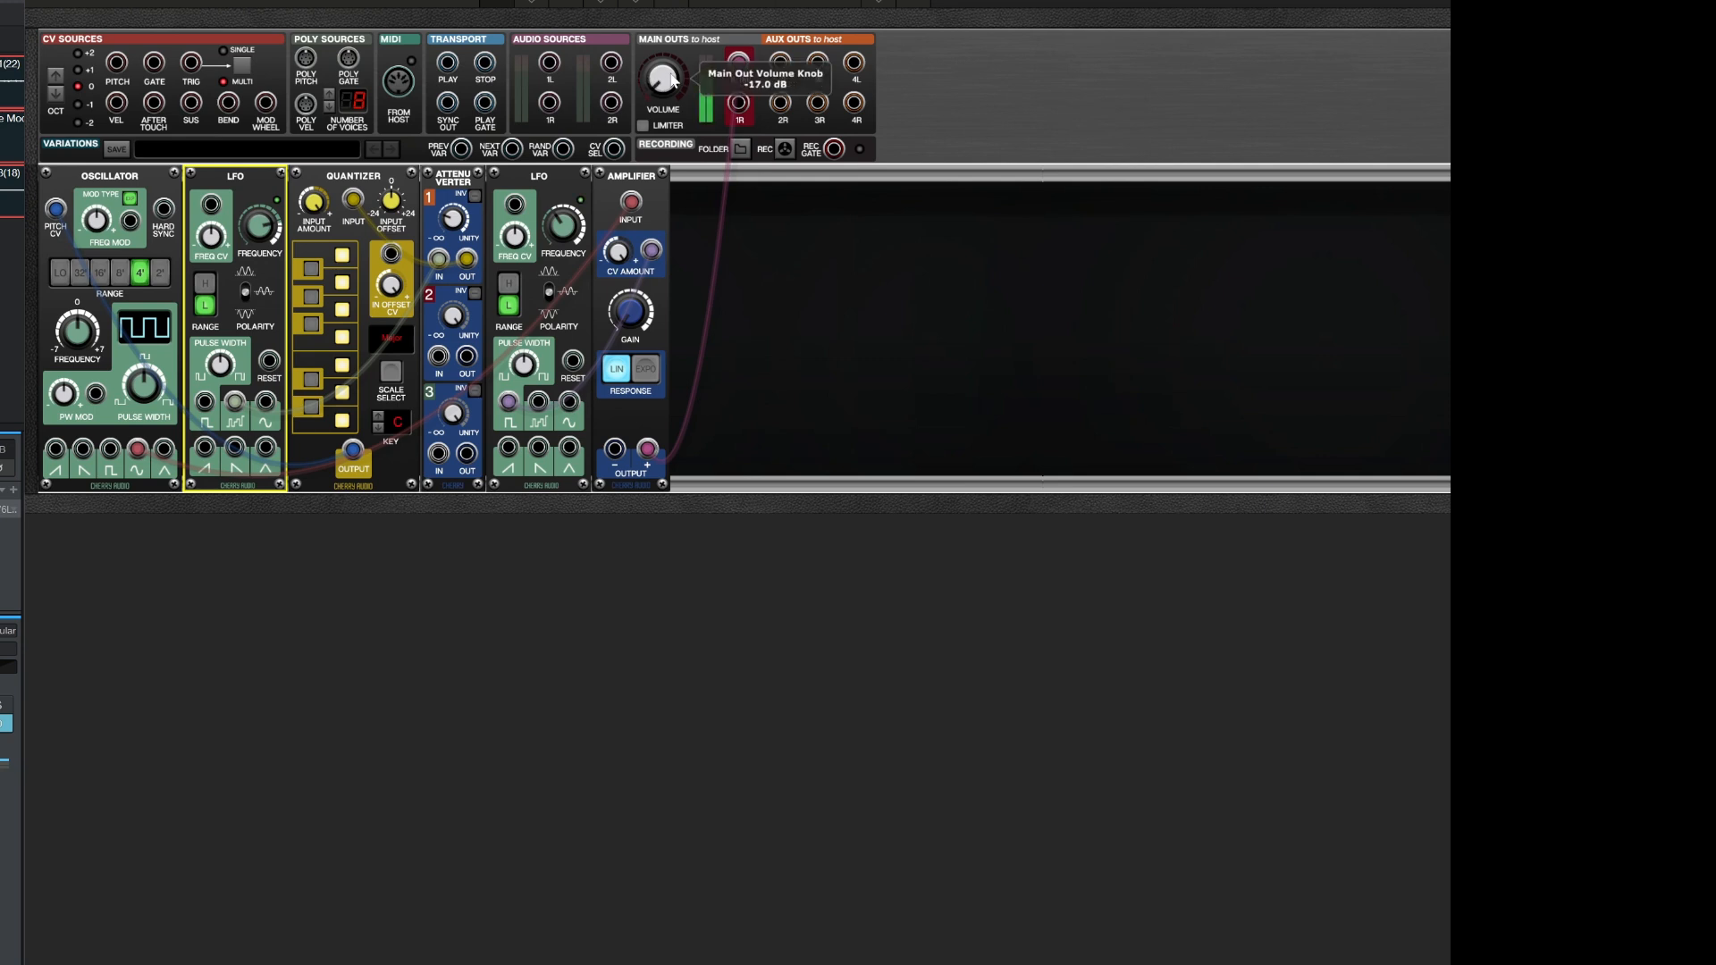
pyautogui.scroll(5, 673, 79)
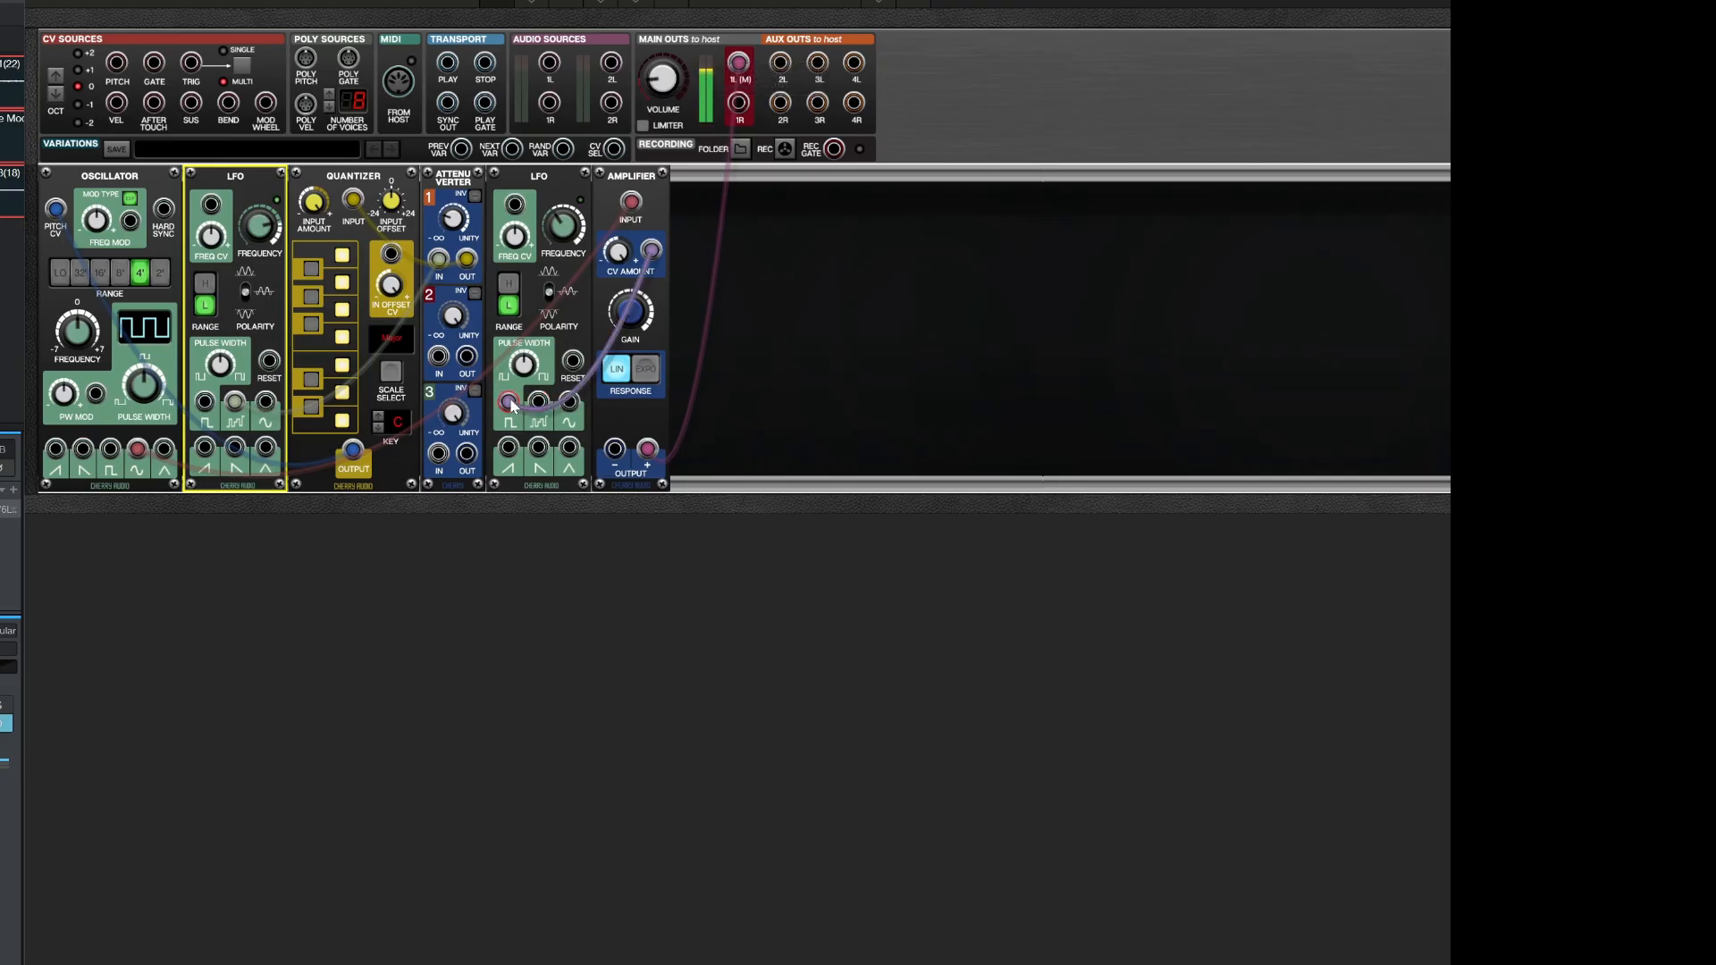
# - Move the amplifier's CV amount cable from the second LFO's square output to its sine output and audition the patch
pyautogui.moveTo(509, 403); pyautogui.dragTo(571, 407)
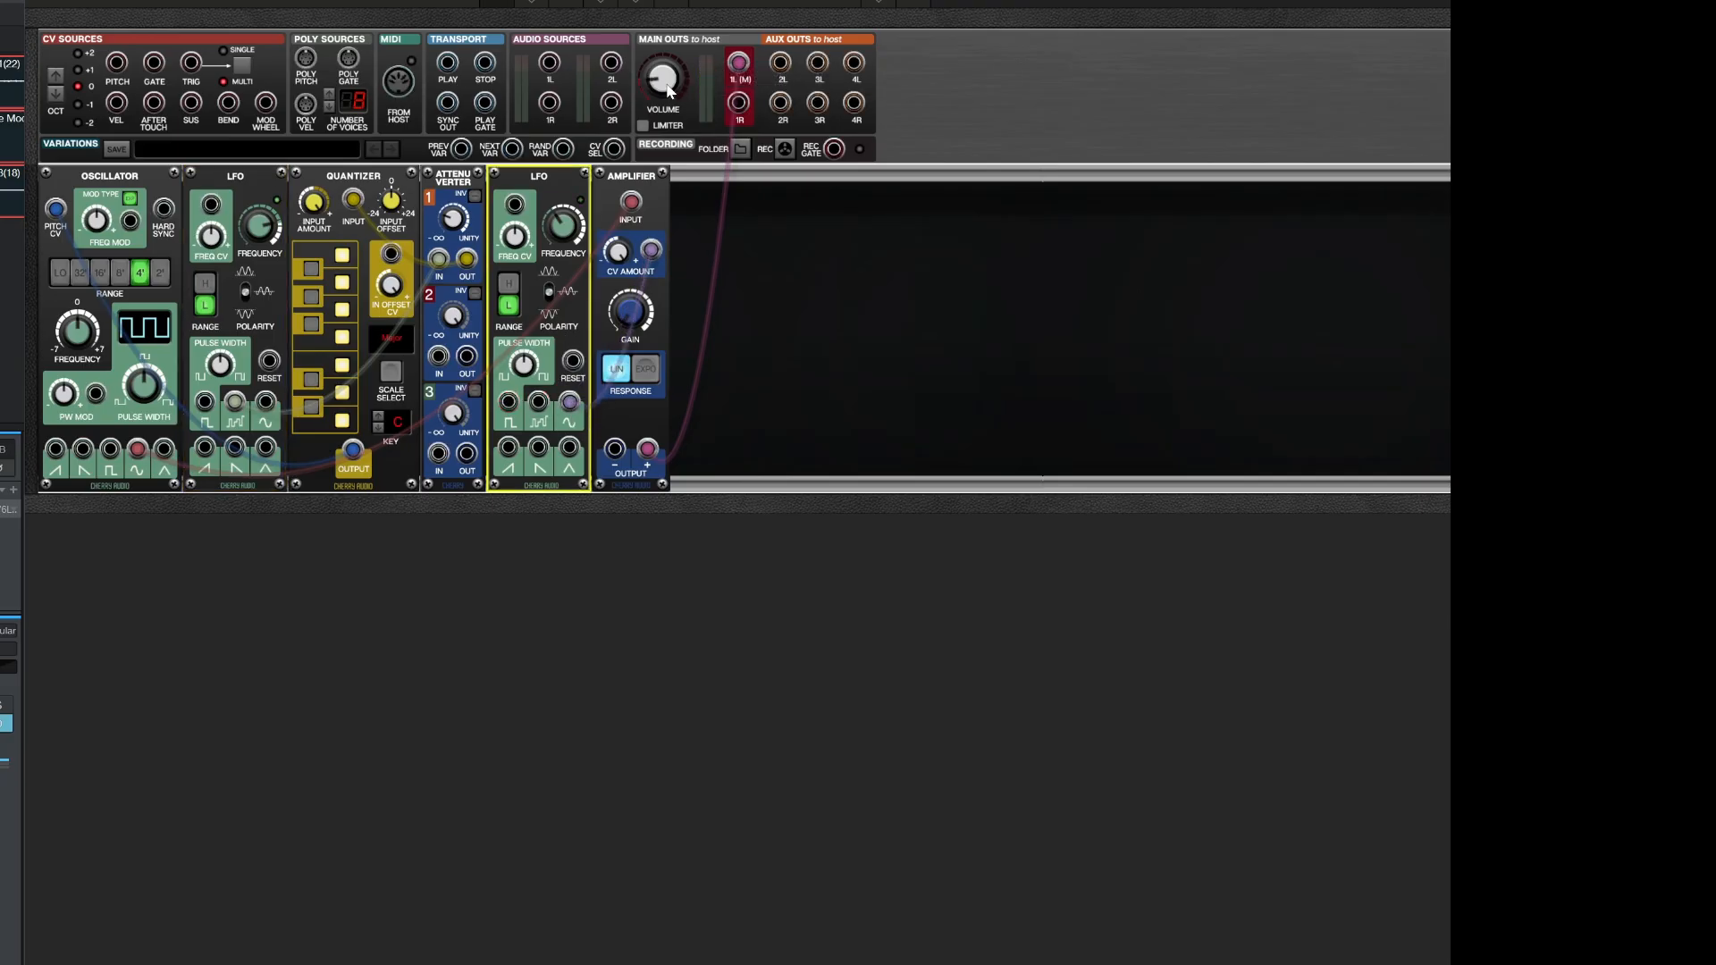
pyautogui.moveTo(669, 91)
pyautogui.rightClick(820, 339)
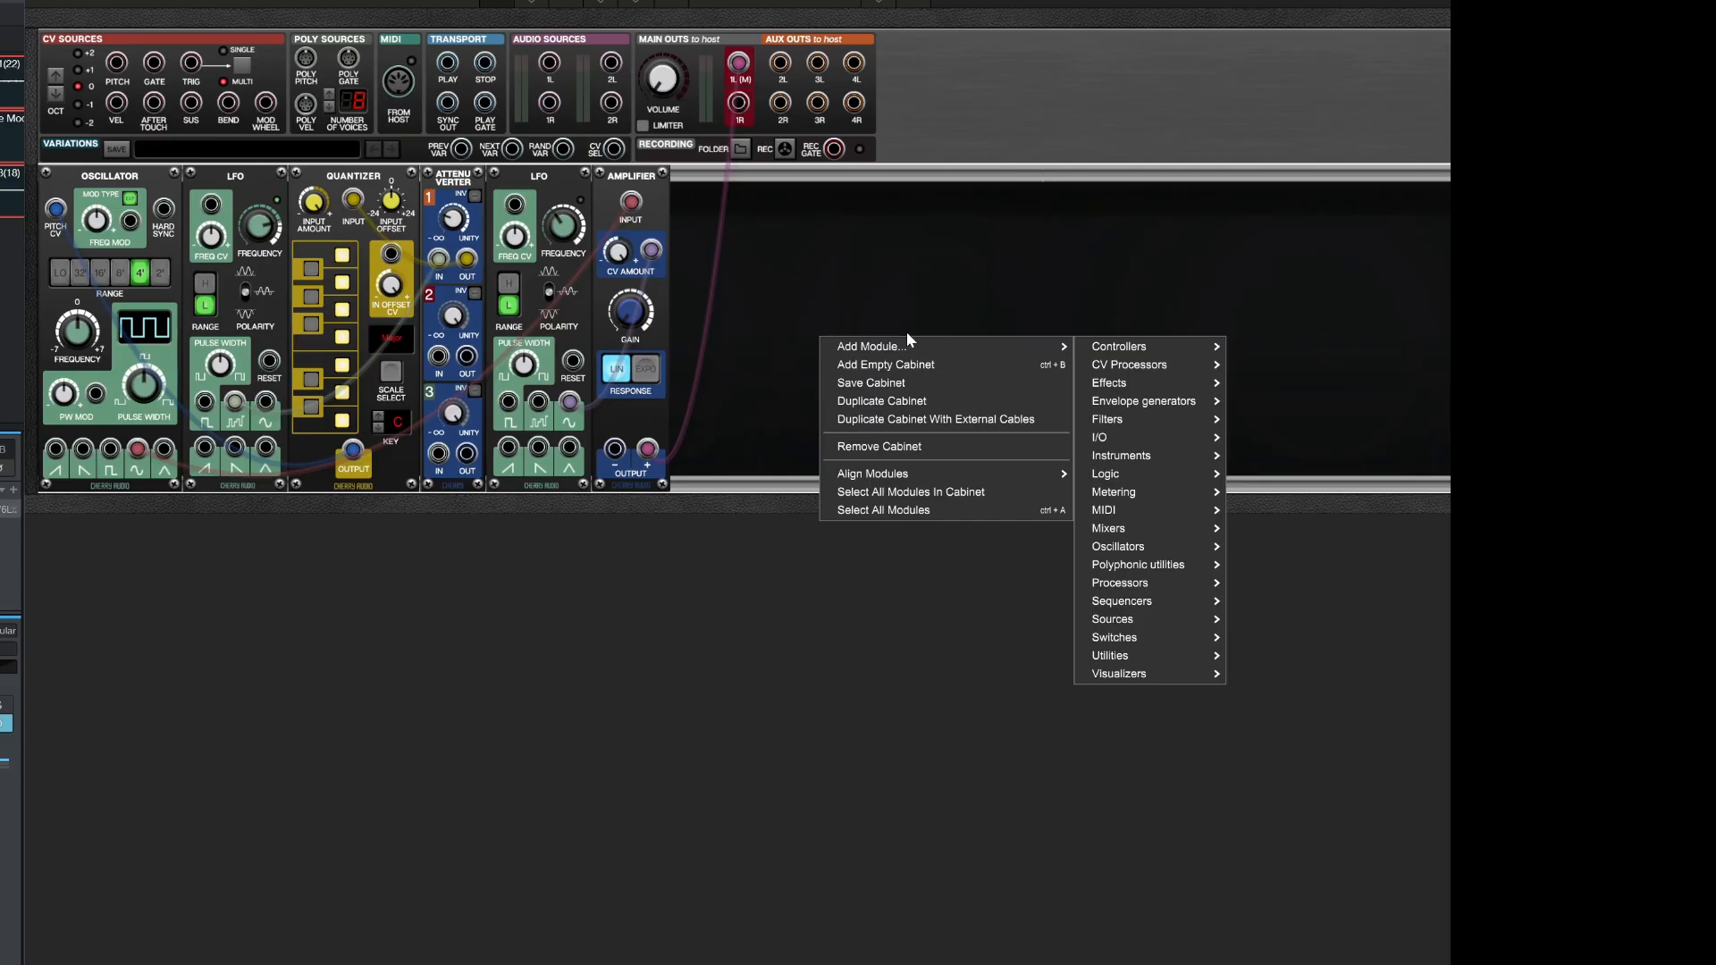
pyautogui.click(853, 278)
pyautogui.rightClick(815, 275)
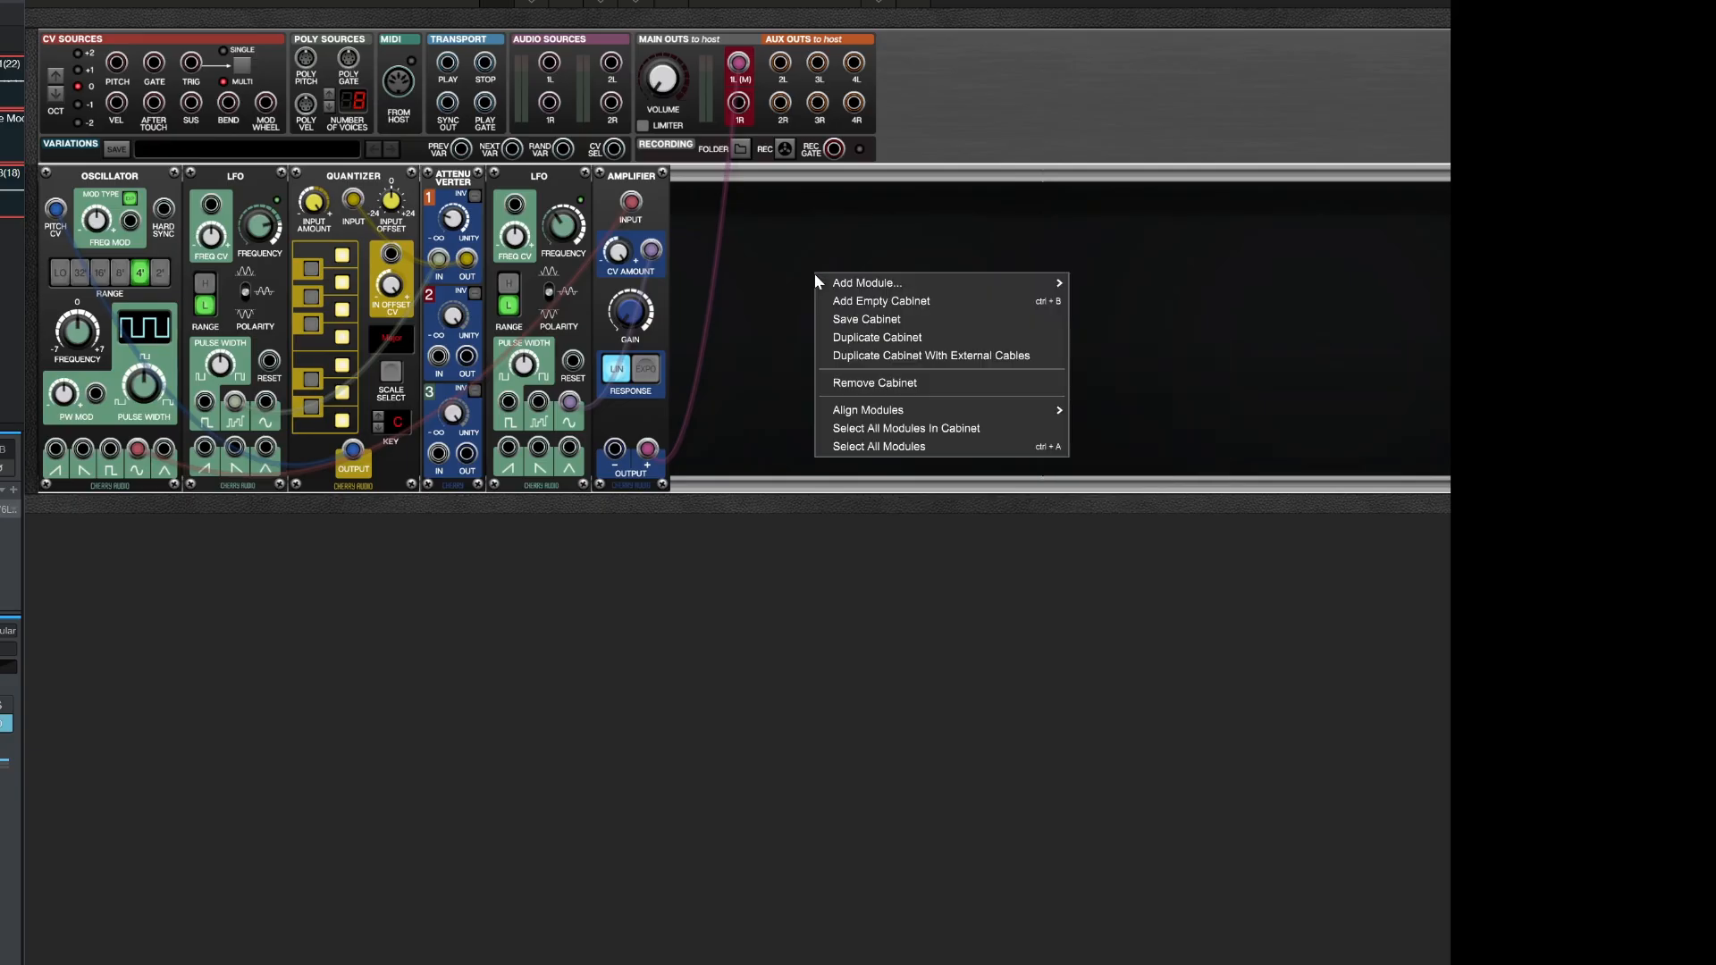
pyautogui.click(784, 238)
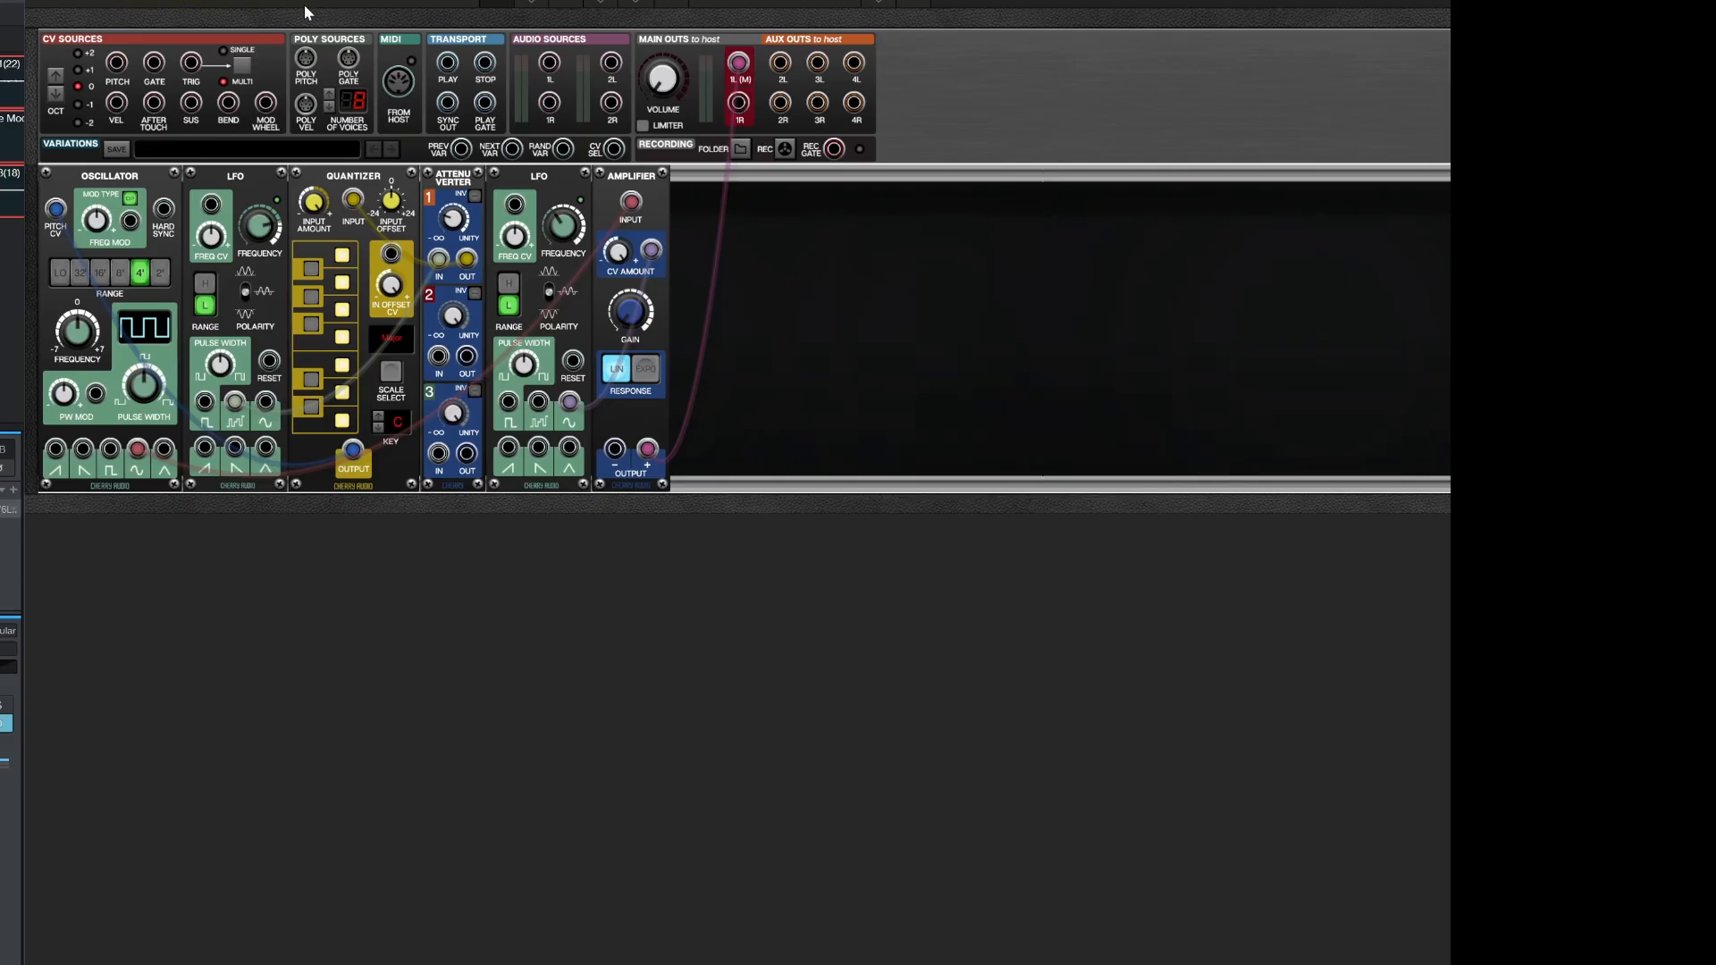
# - Add the ACE Comparator from the module library beside the amplifier and close the library
pyautogui.click(496, 2)
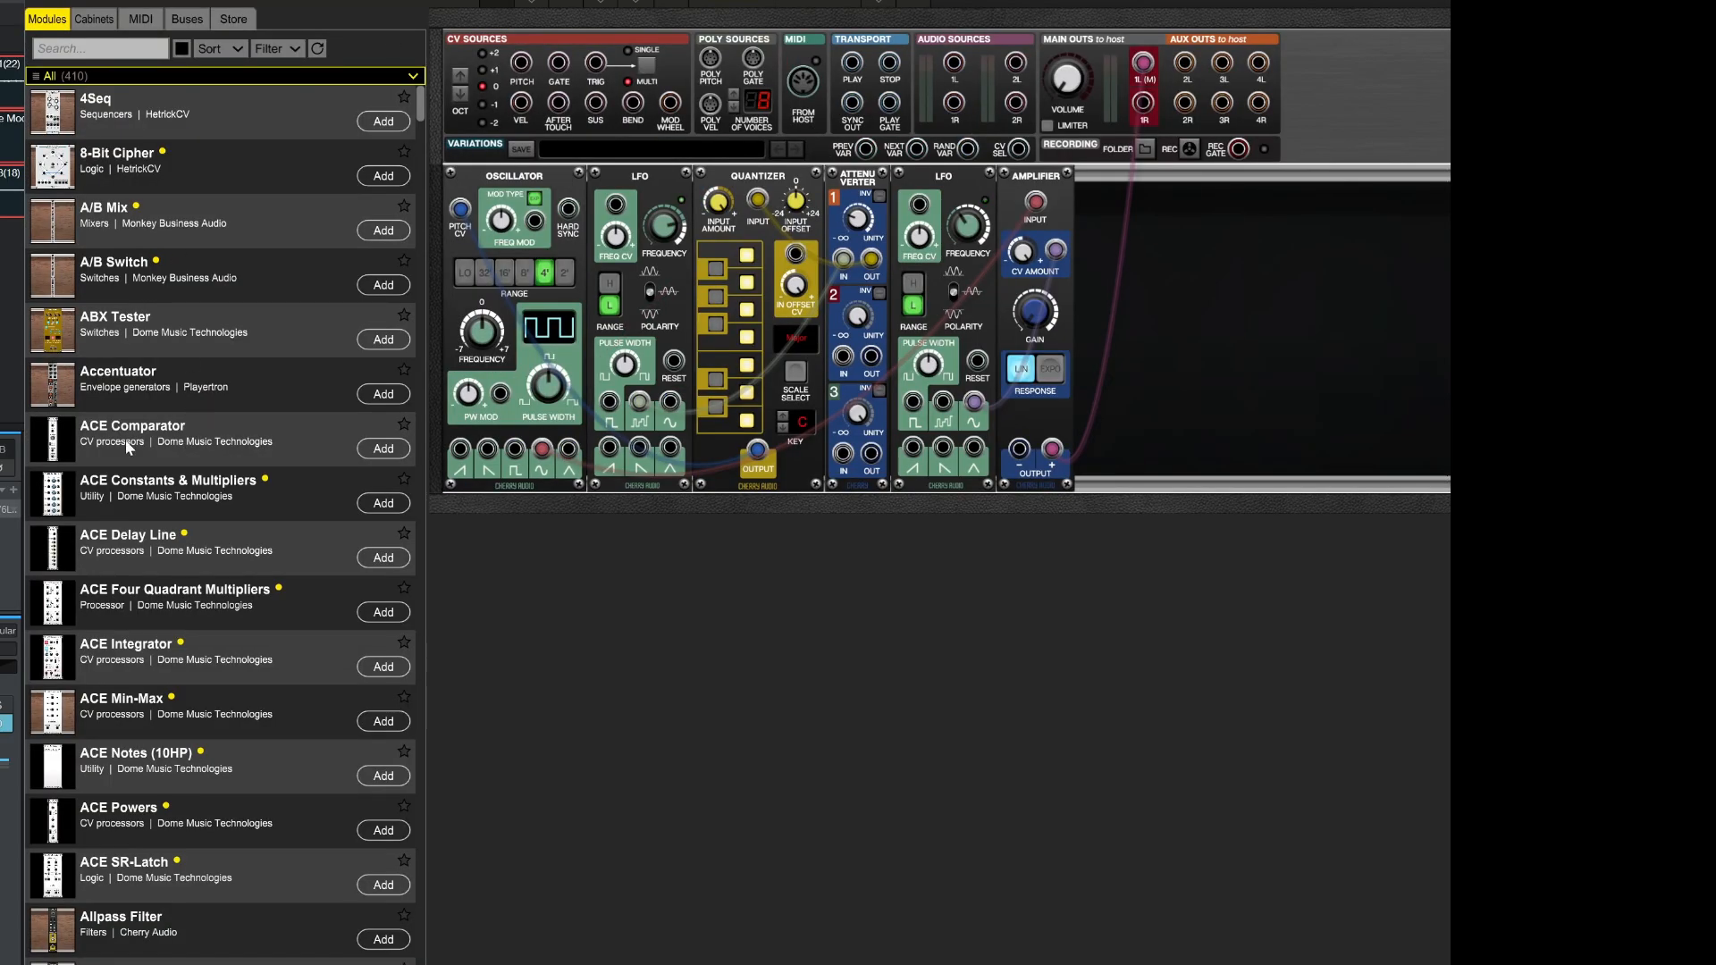
pyautogui.click(383, 448)
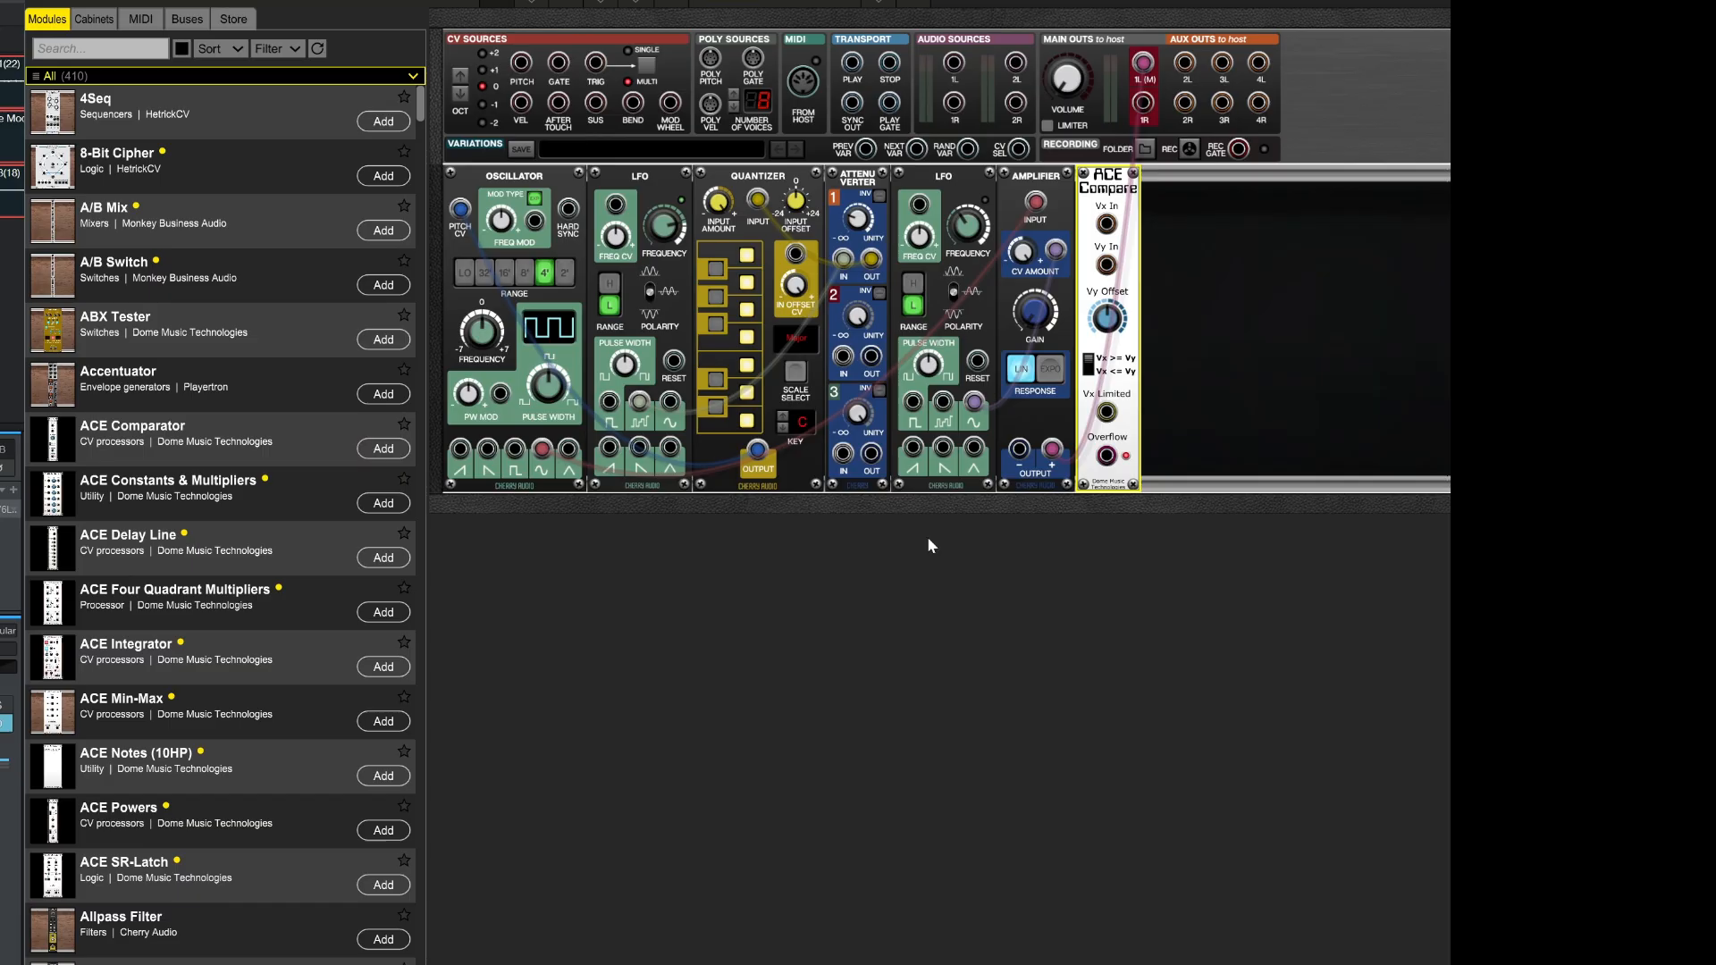
pyautogui.click(735, 4)
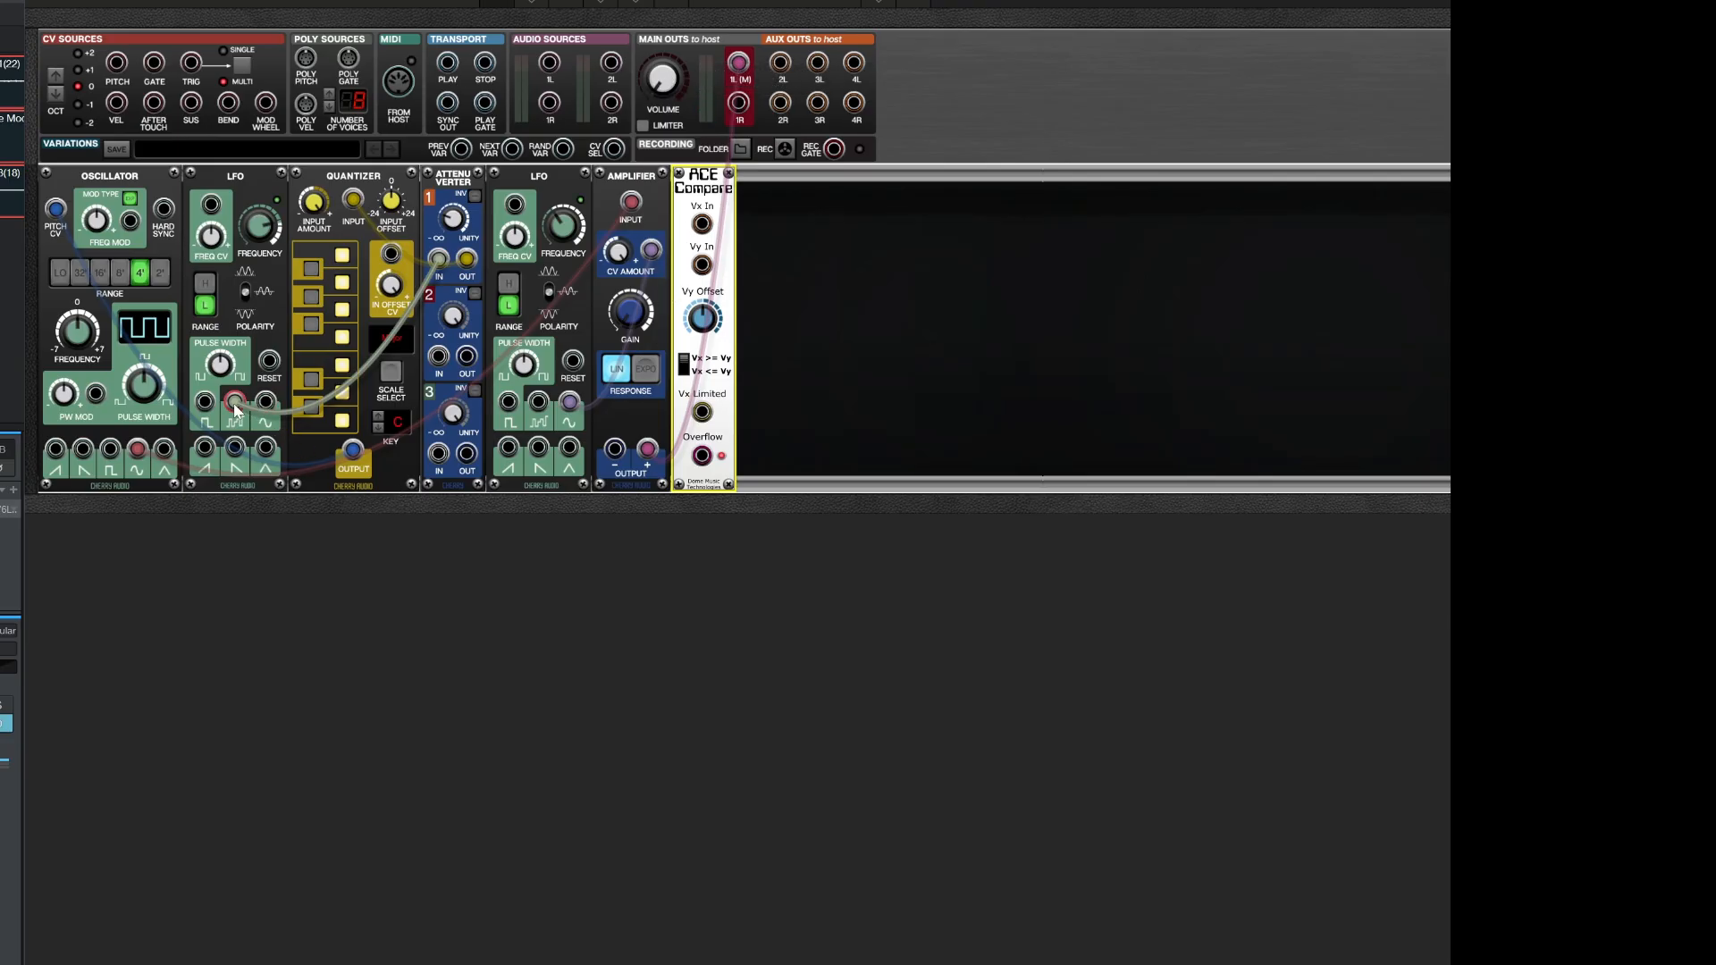
# - Patch the first LFO's random output to the comparator's Vx In, and its Overflow output to the amplifier's CV amount in place of the second LFO
pyautogui.moveTo(237, 410); pyautogui.dragTo(703, 224)
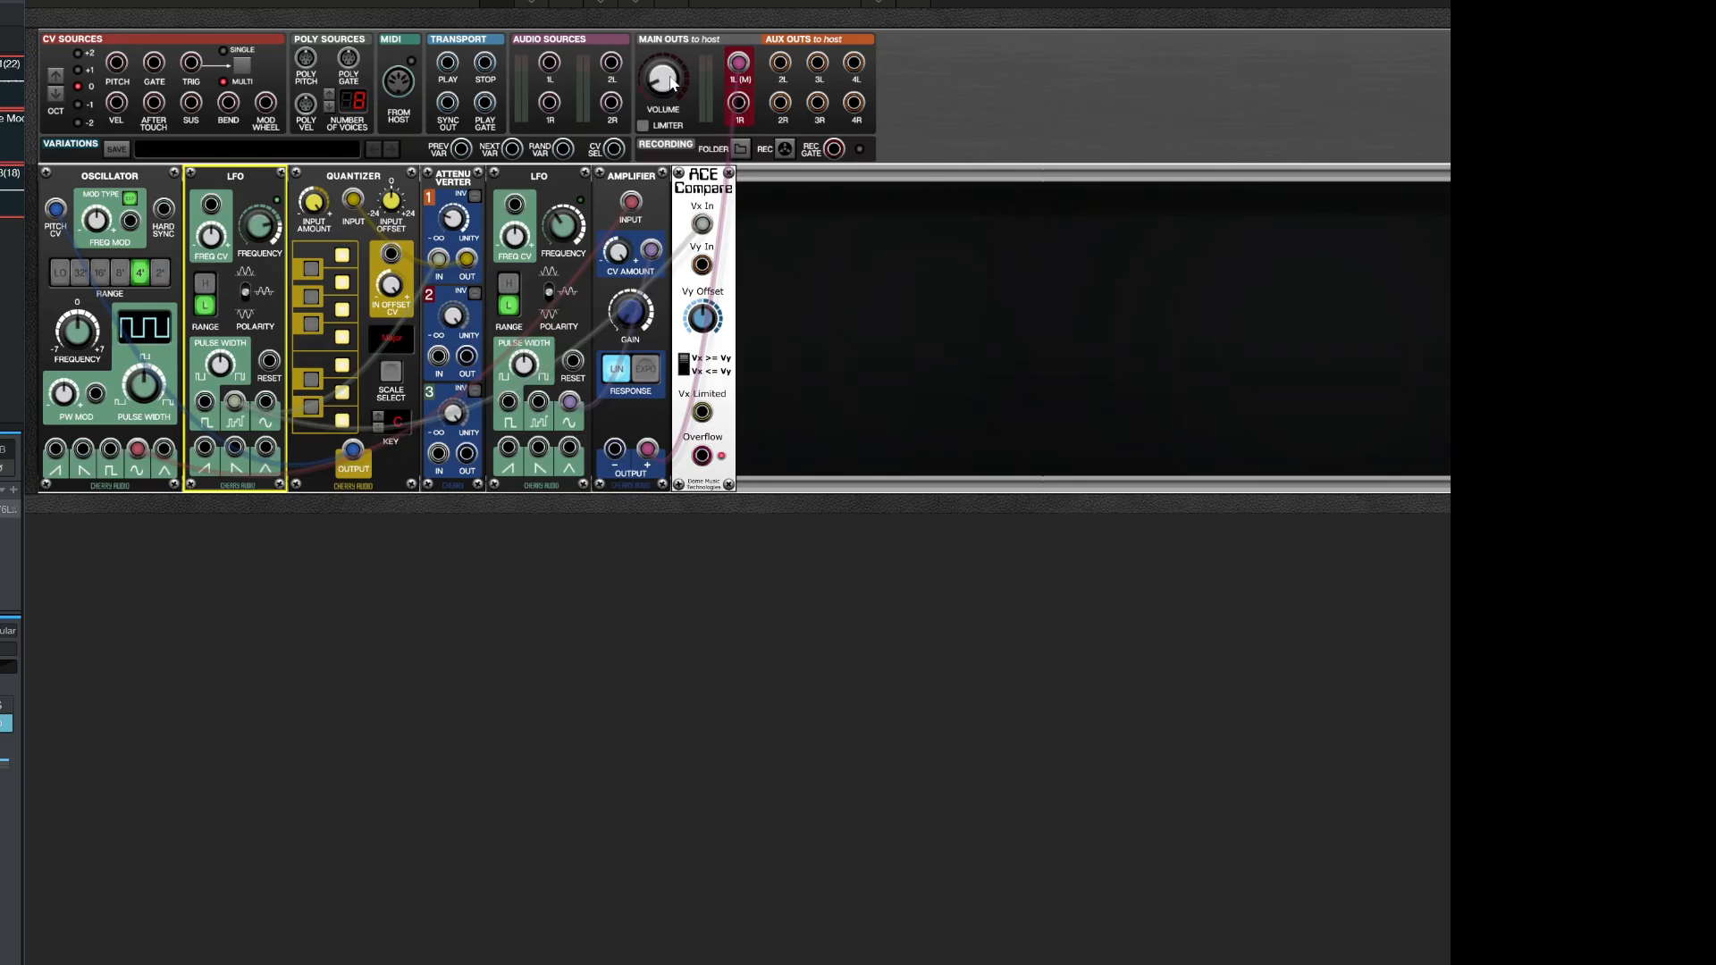
pyautogui.moveTo(671, 77); pyautogui.dragTo(672, 64)
pyautogui.moveTo(579, 413); pyautogui.dragTo(668, 496)
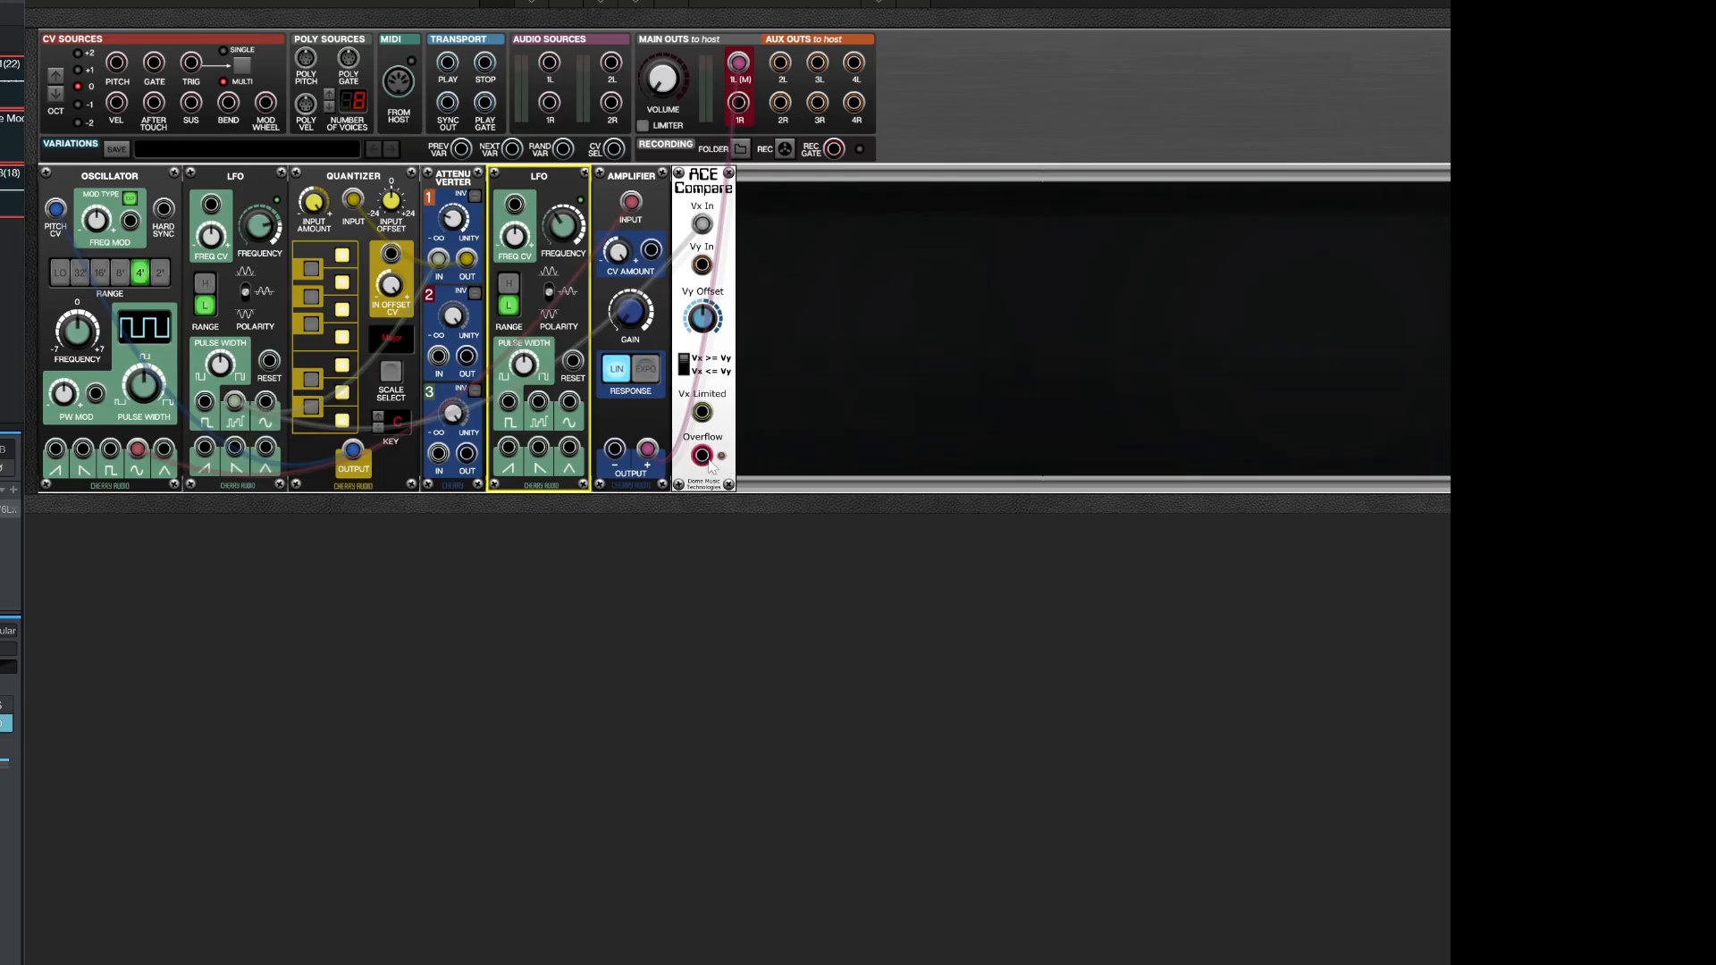
pyautogui.moveTo(702, 456); pyautogui.dragTo(652, 252)
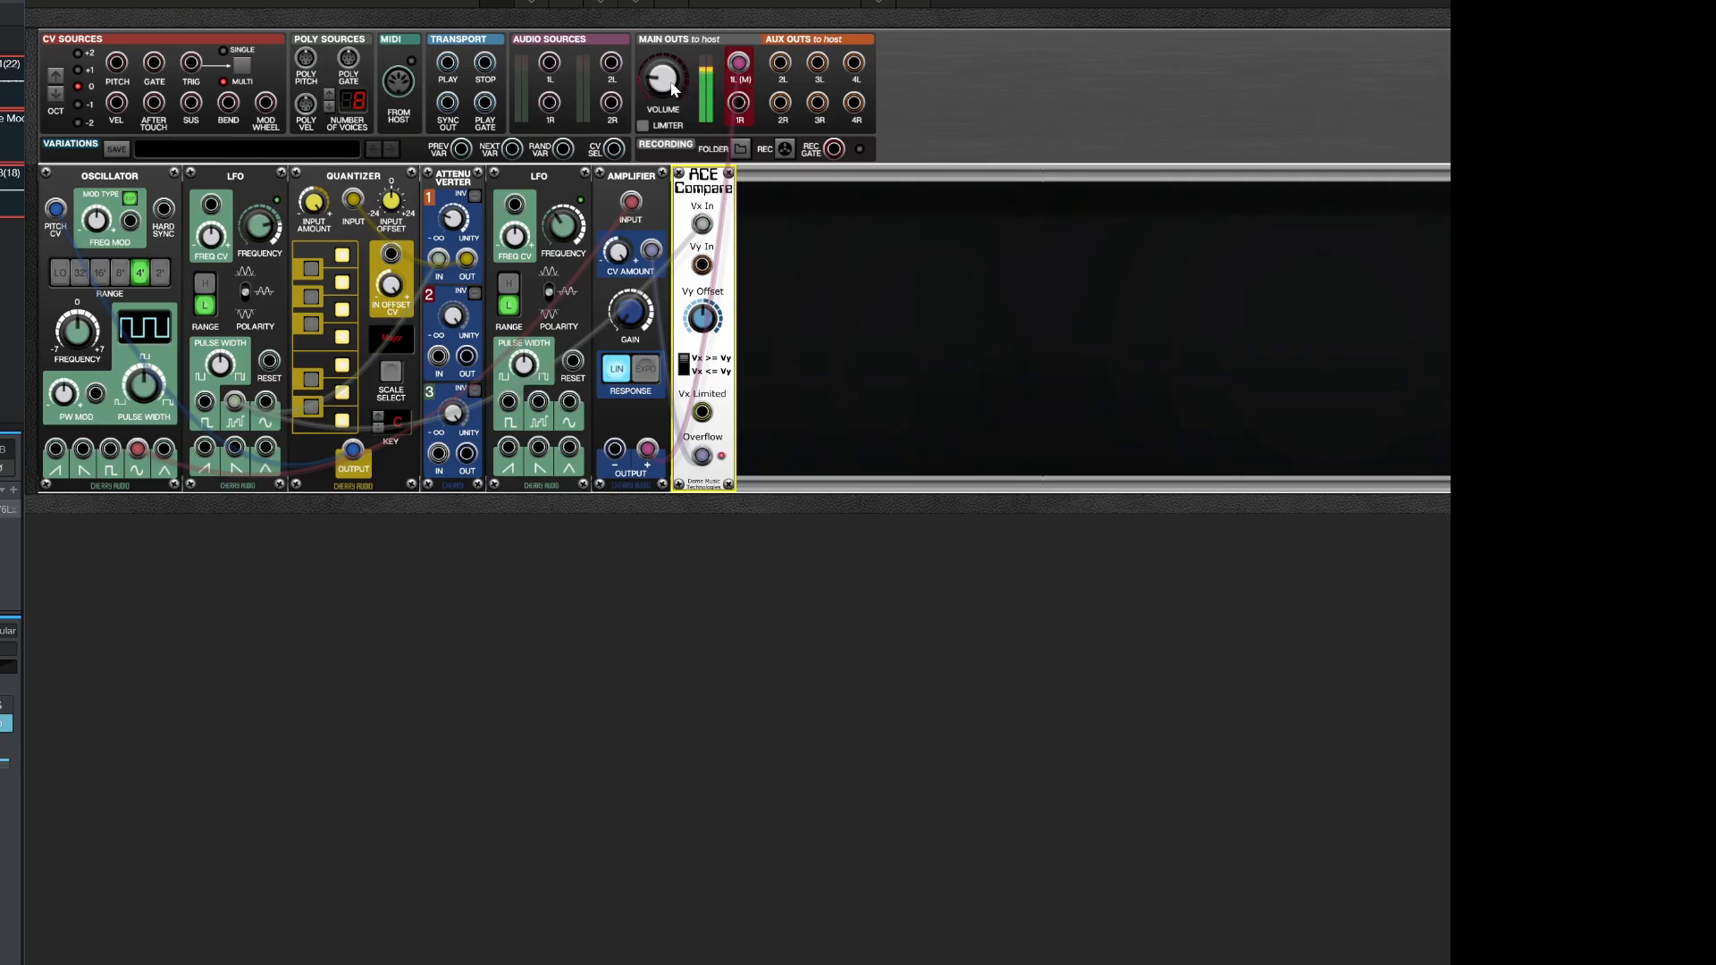
# - Raise the main output volume to audition the comparator gating the amplifier, and adjust the comparator's Vy Offset
pyautogui.moveTo(671, 83)
pyautogui.scroll(5, 671, 83)
pyautogui.moveTo(672, 82); pyautogui.dragTo(672, 234)
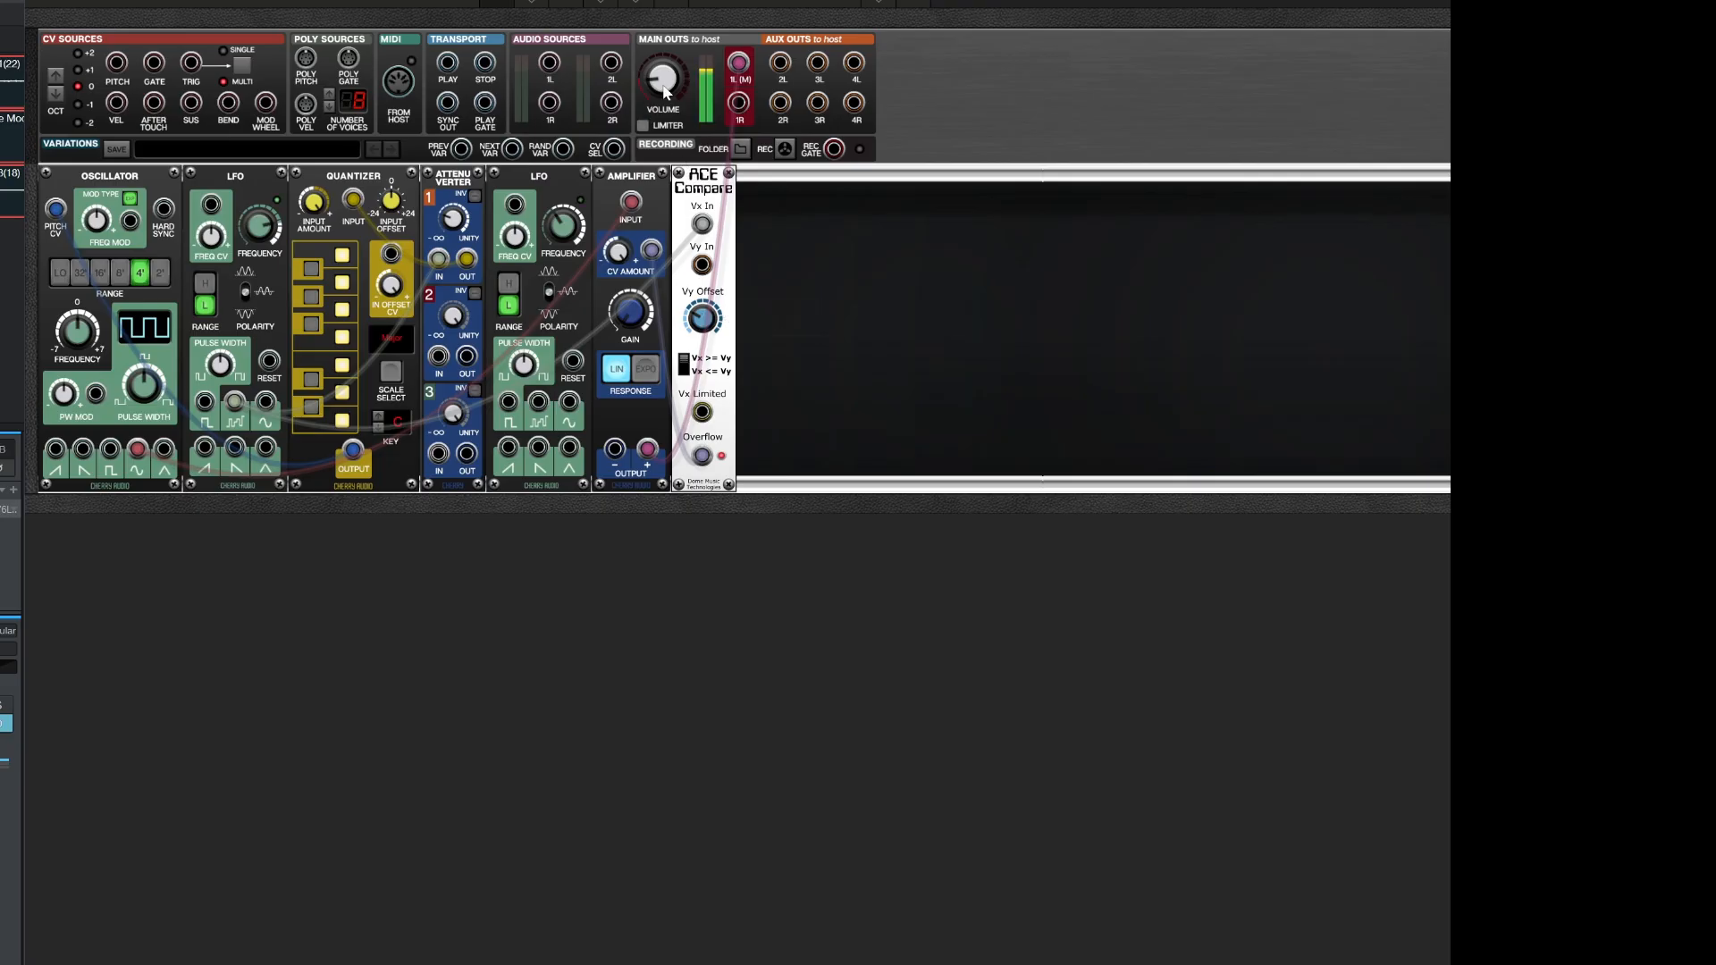
pyautogui.moveTo(673, 101)
pyautogui.moveTo(705, 326)
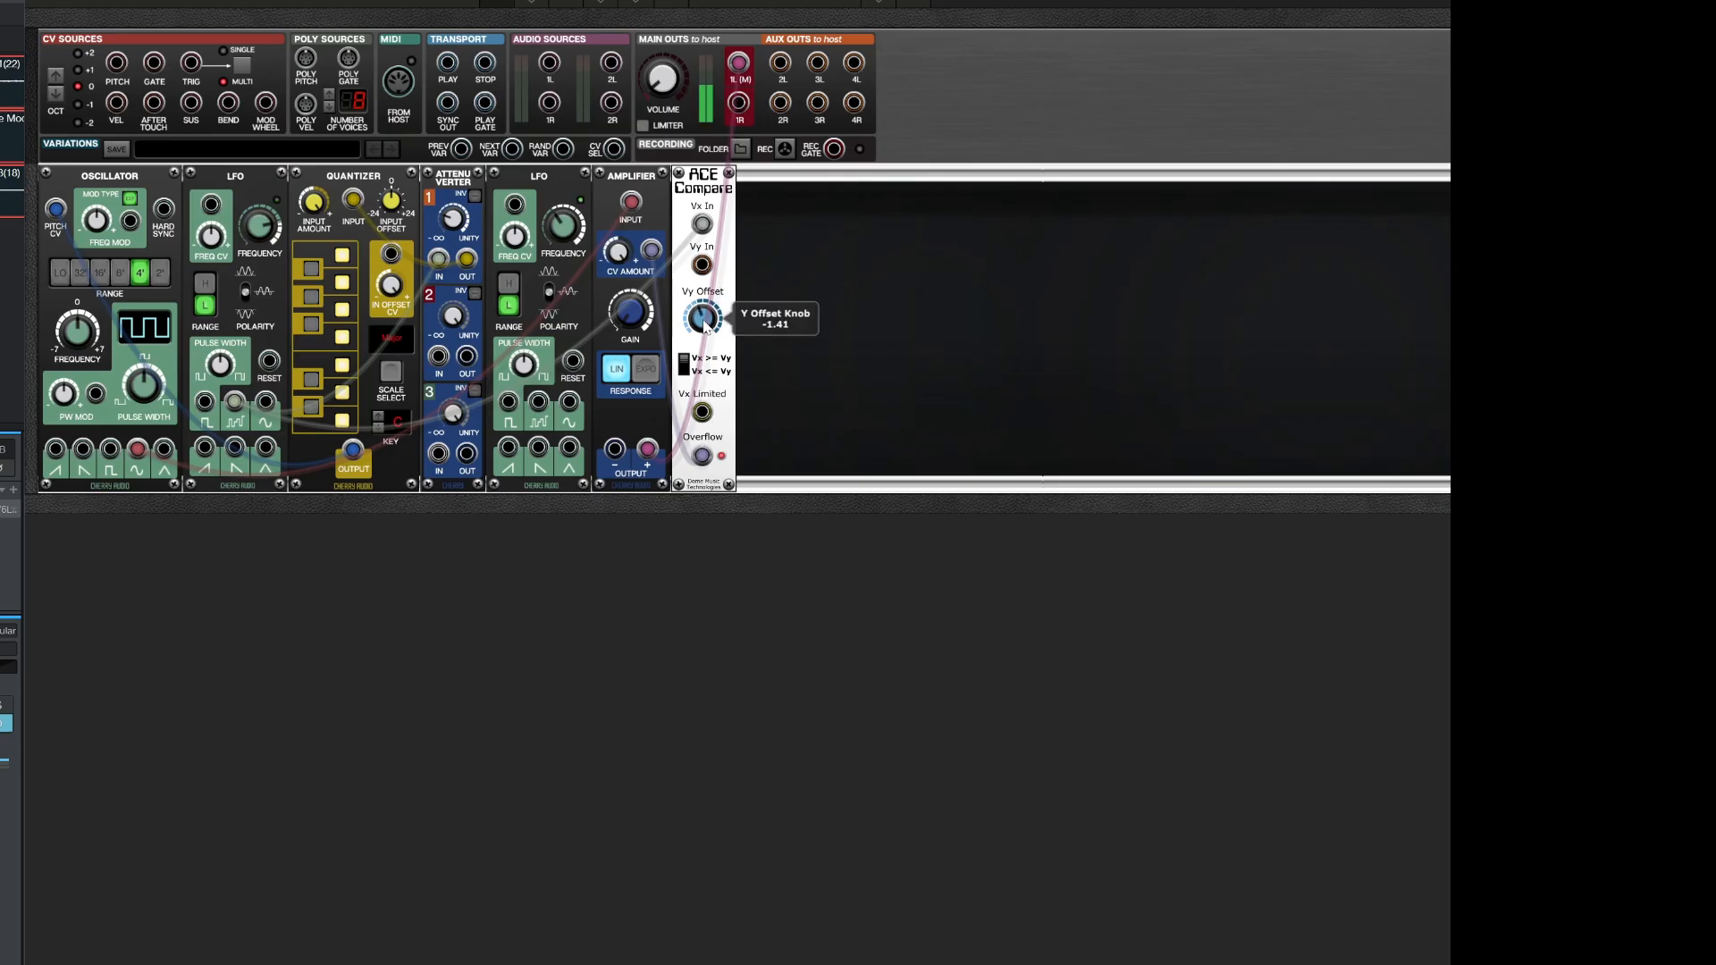
pyautogui.scroll(5, 705, 327)
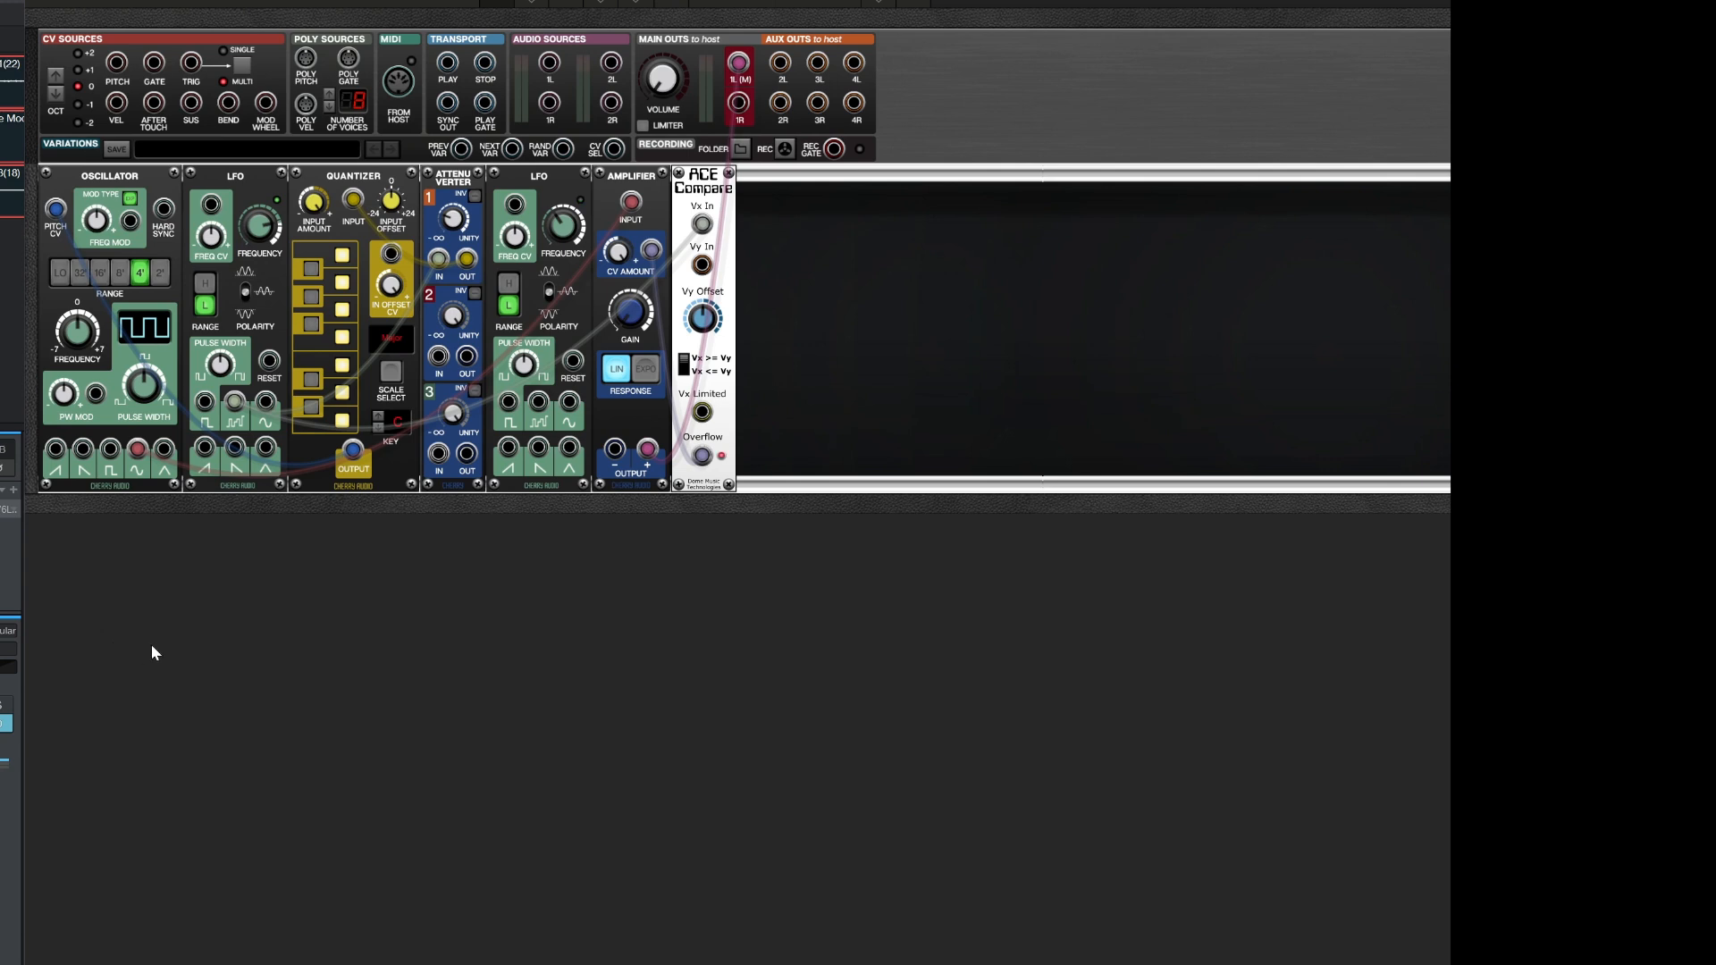
# - Place a duplicate of the Quantizer in a new cabinet row below and patch its output into the amplifier's CV amount input
pyautogui.rightClick(320, 179)
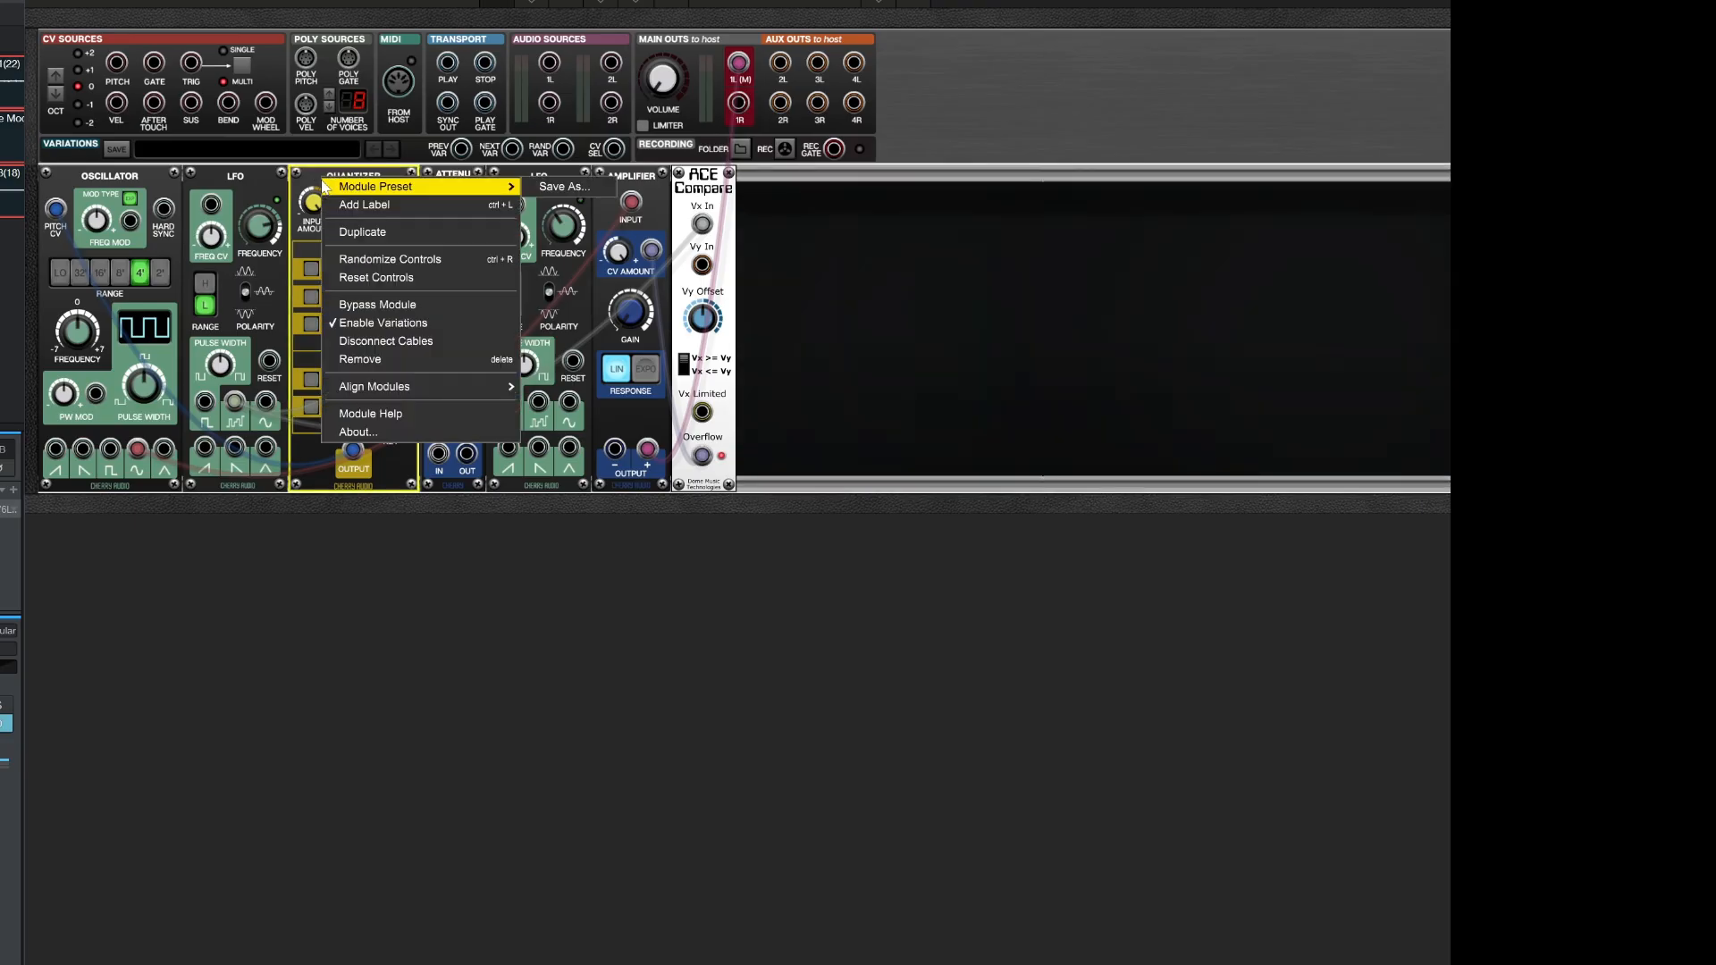
pyautogui.click(377, 234)
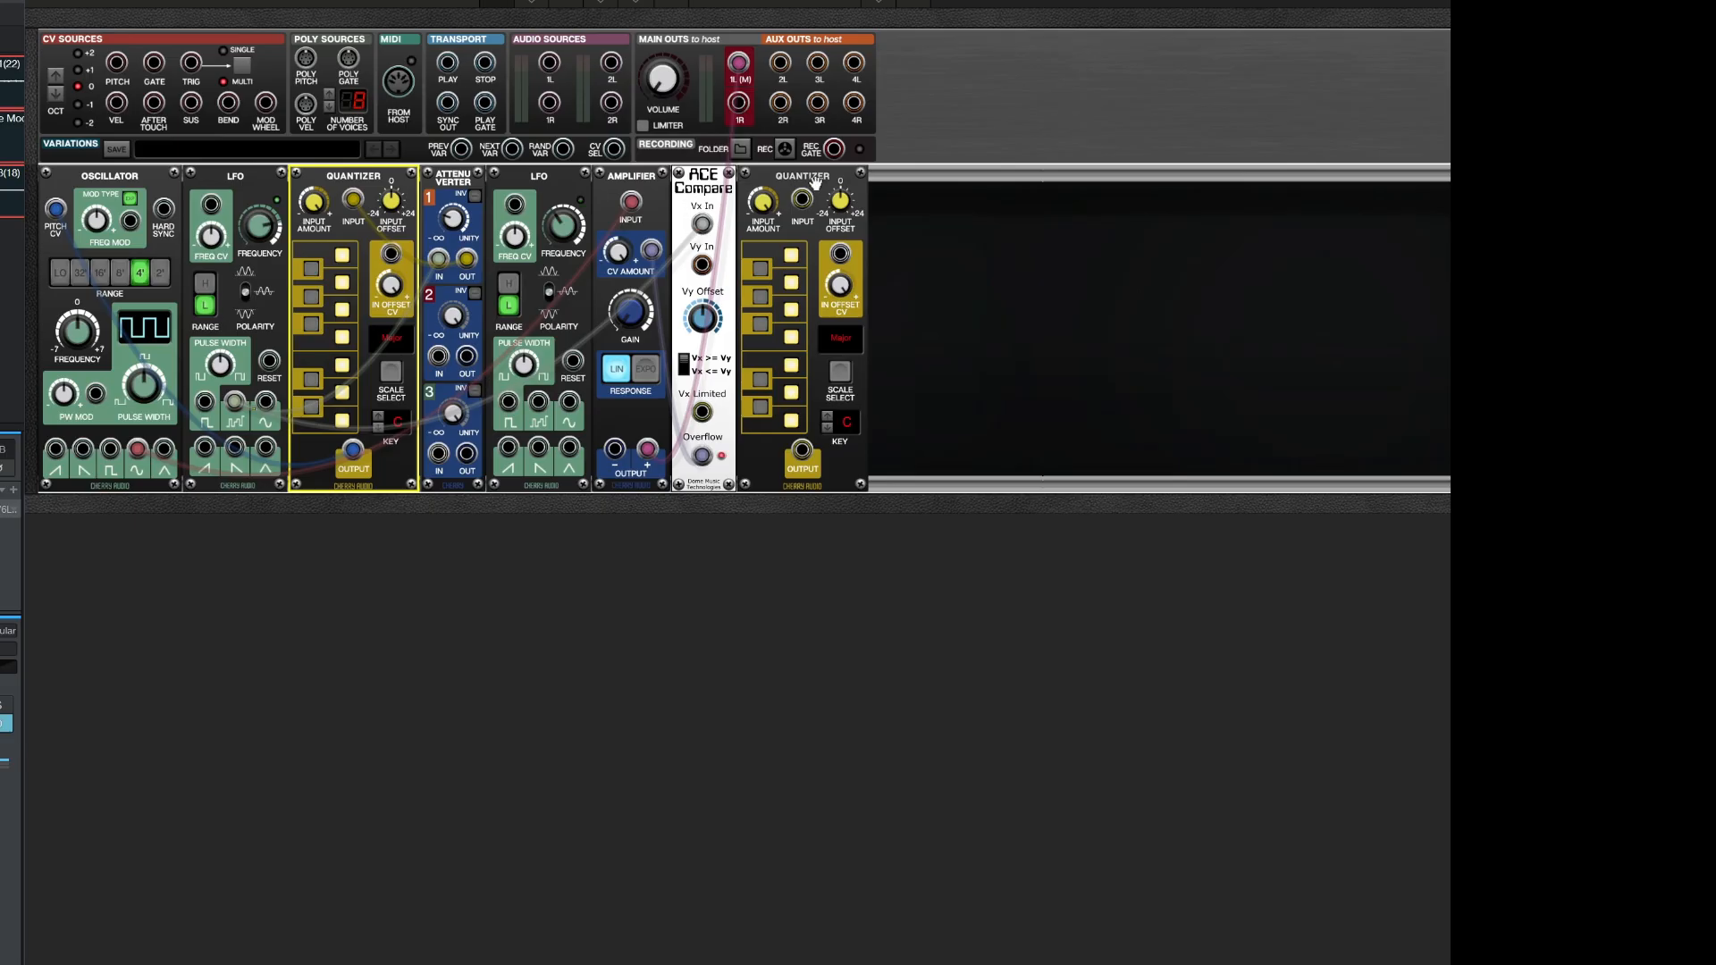
pyautogui.moveTo(815, 183); pyautogui.dragTo(116, 514)
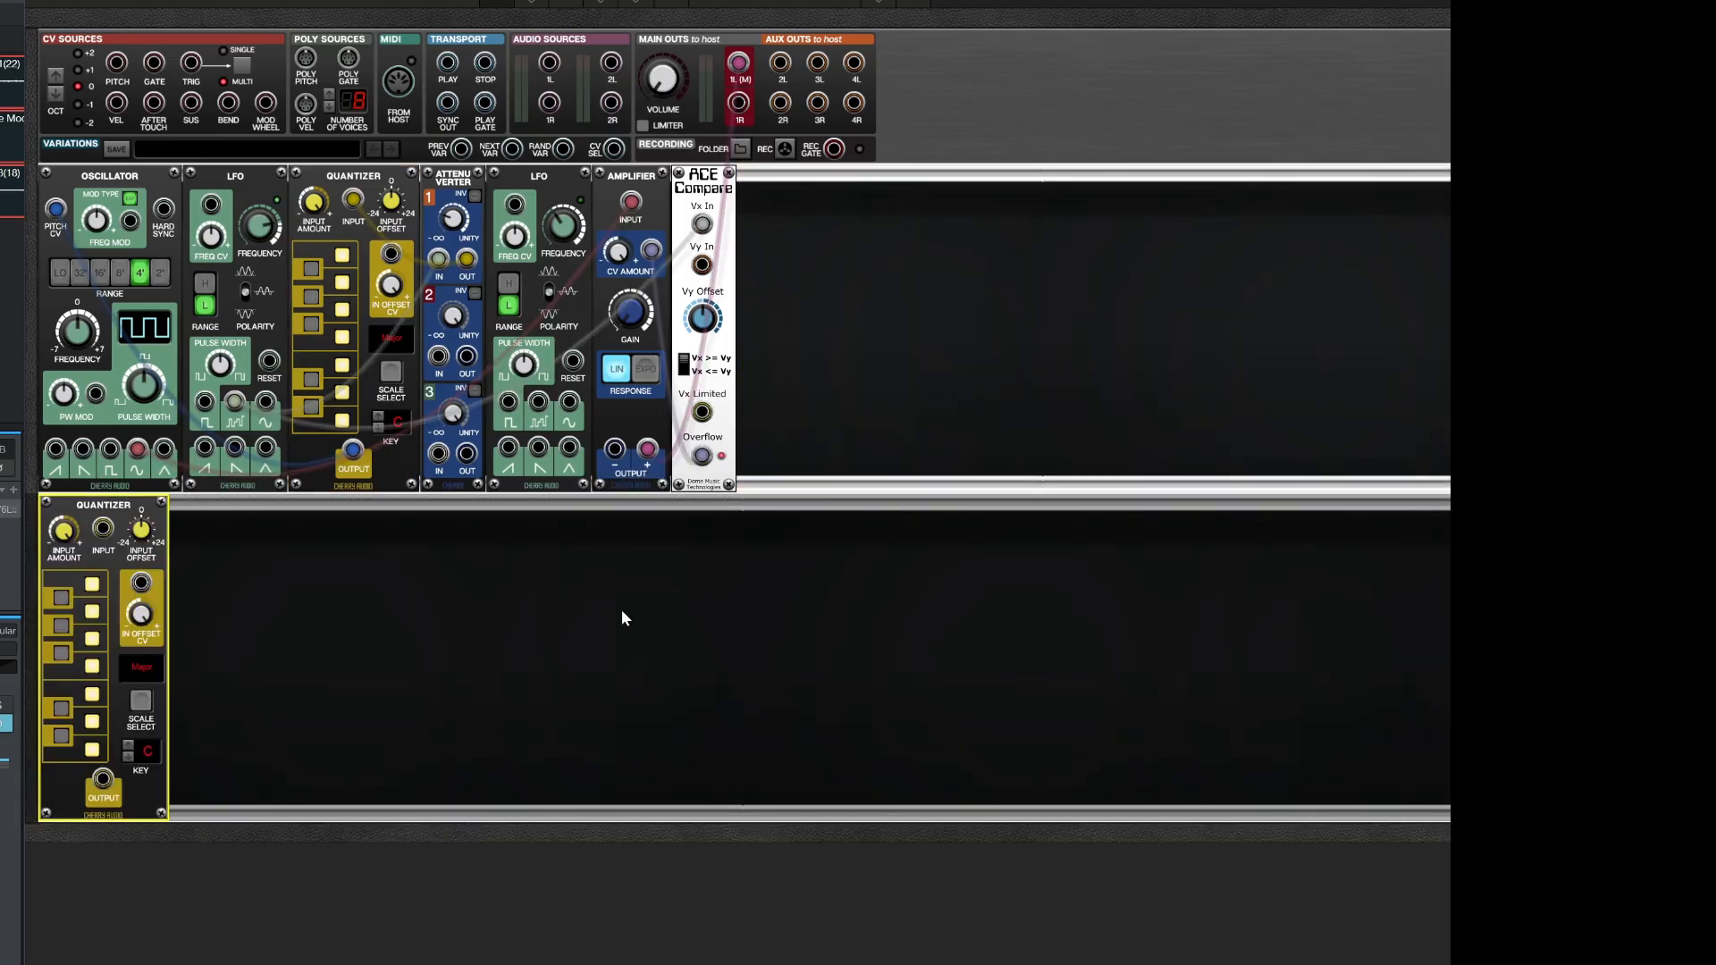
pyautogui.rightClick(341, 613)
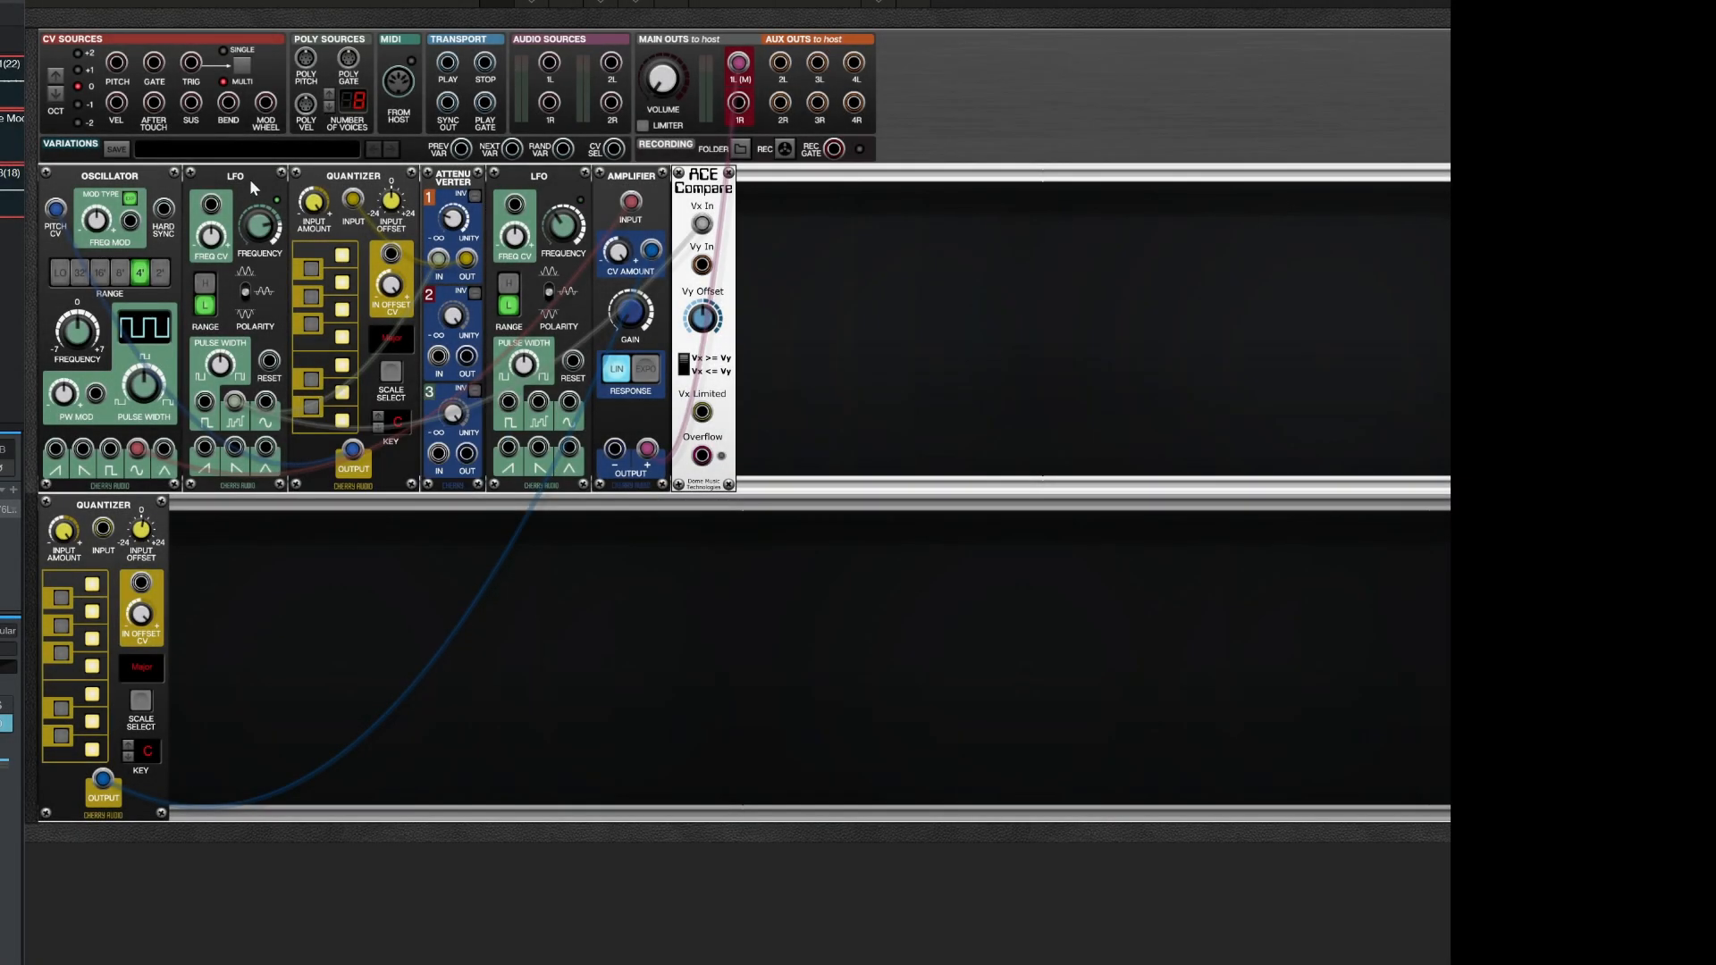
# - Place a duplicate of the first LFO before the lower quantizer and patch its random output into that quantizer's input
pyautogui.rightClick(249, 179)
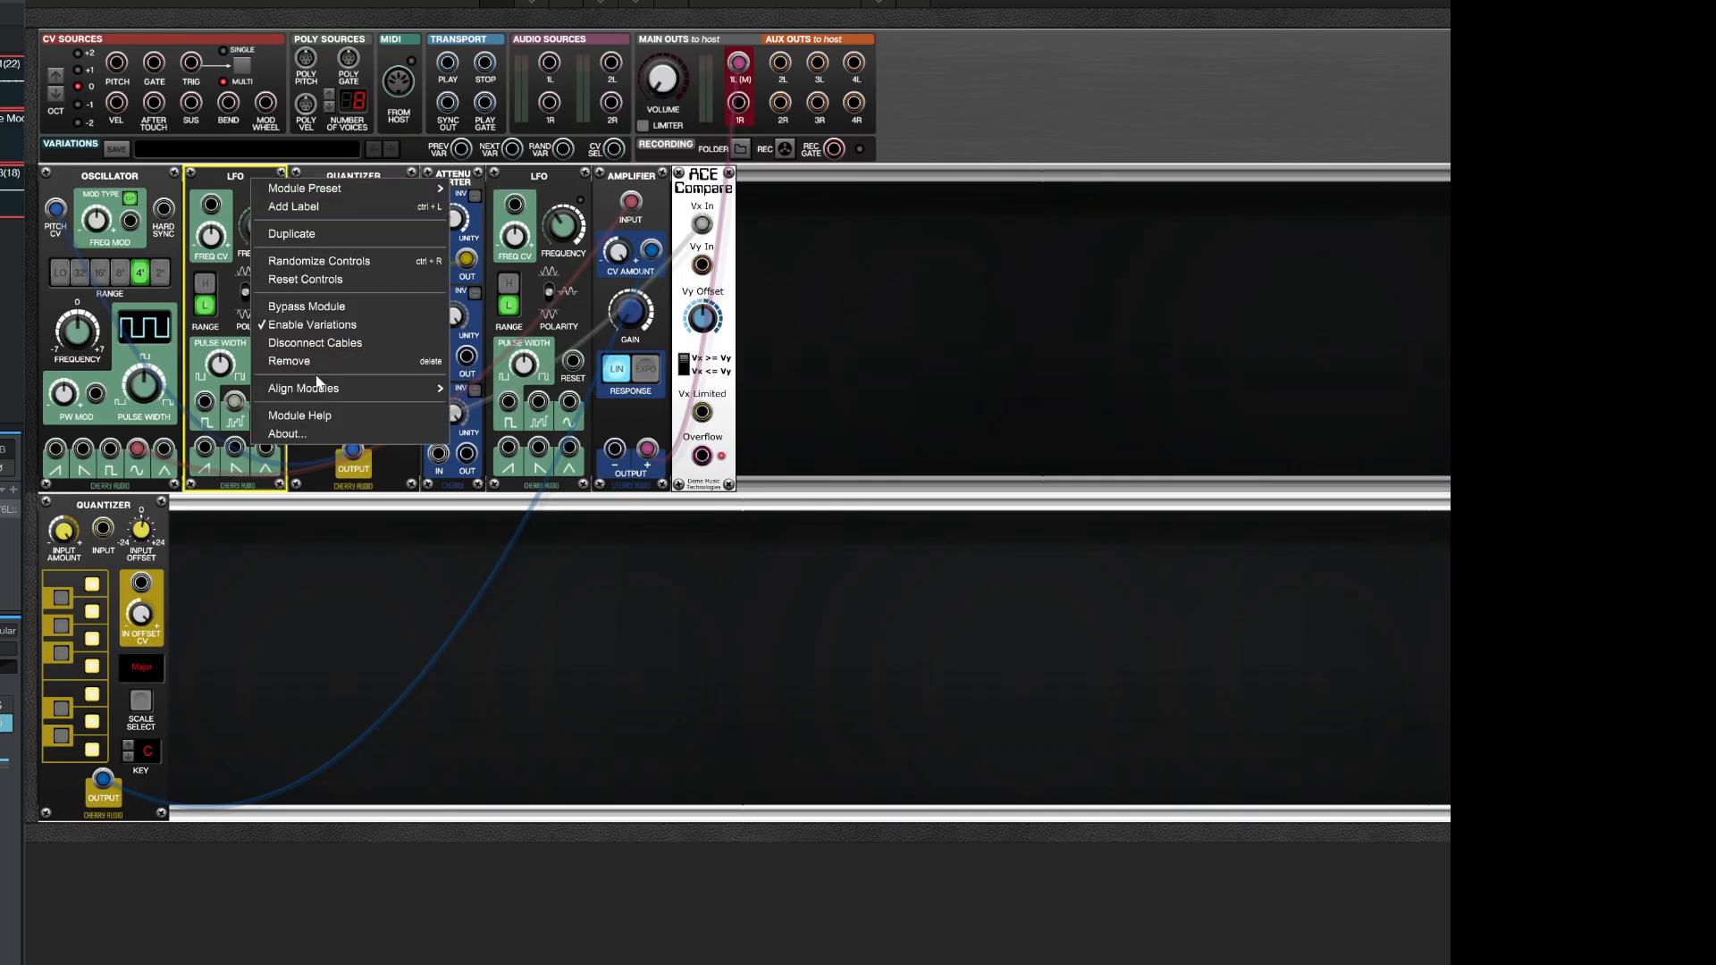
pyautogui.click(303, 234)
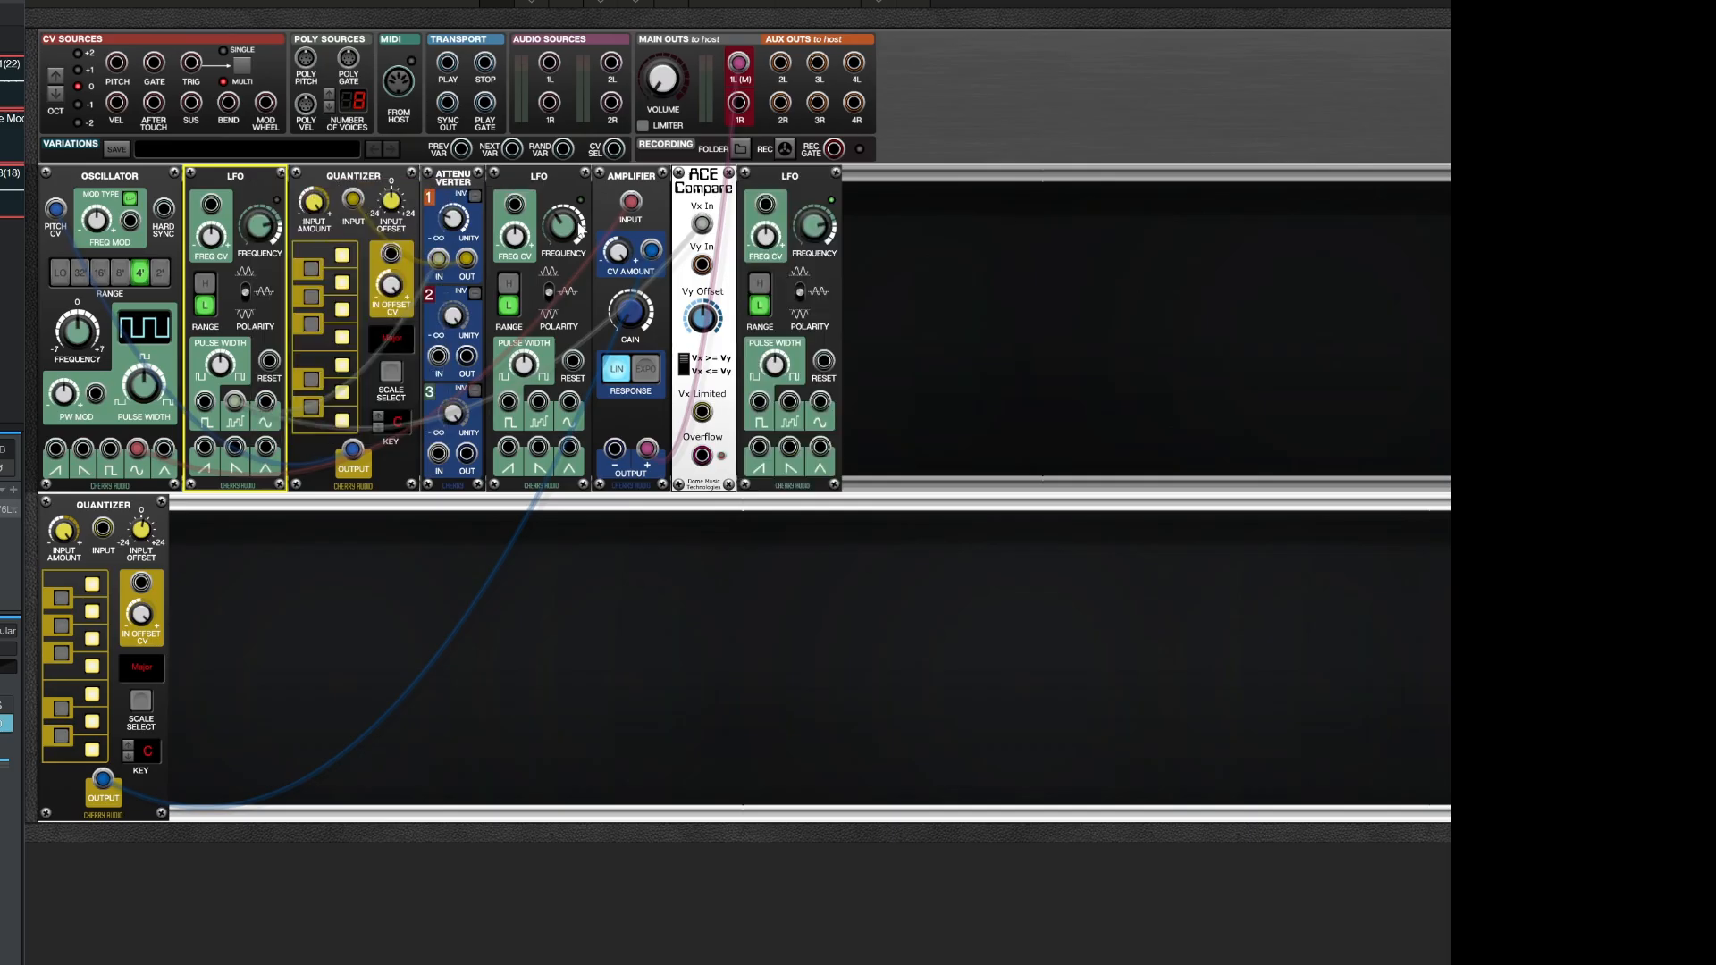
pyautogui.moveTo(819, 174); pyautogui.dragTo(87, 503)
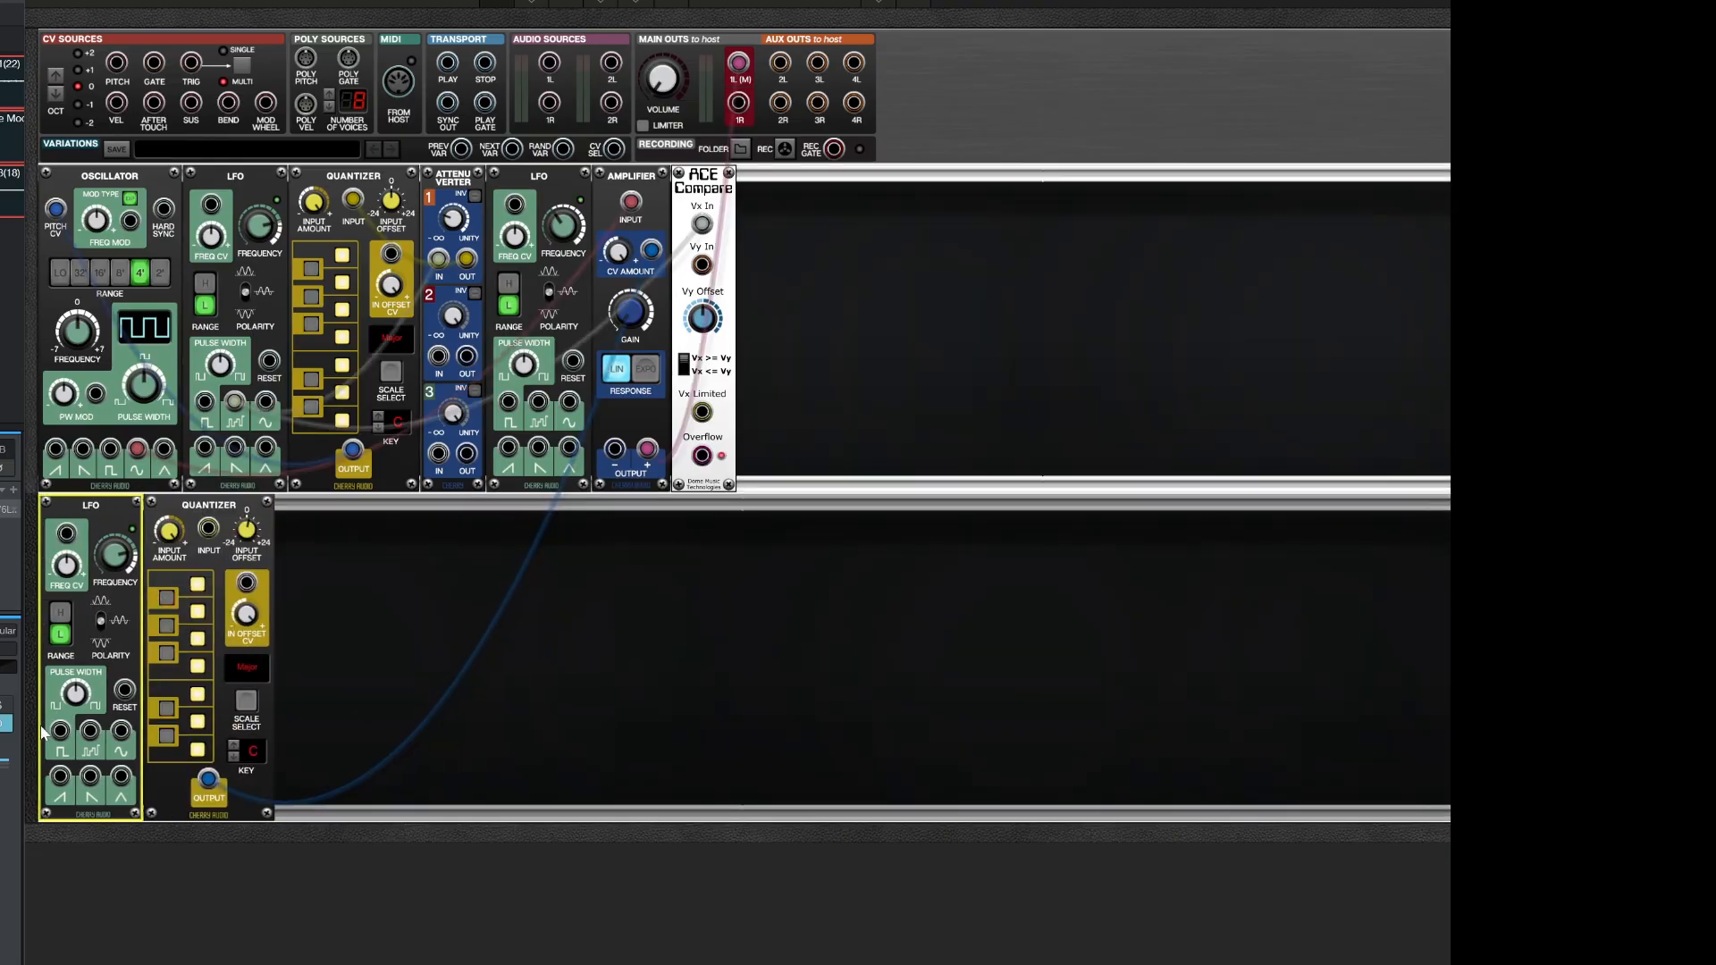
pyautogui.moveTo(90, 730); pyautogui.dragTo(208, 529)
# - Switch off every note except A in the lower quantizer and raise the main output volume to audition the patch
pyautogui.click(198, 585)
pyautogui.click(198, 638)
pyautogui.click(198, 666)
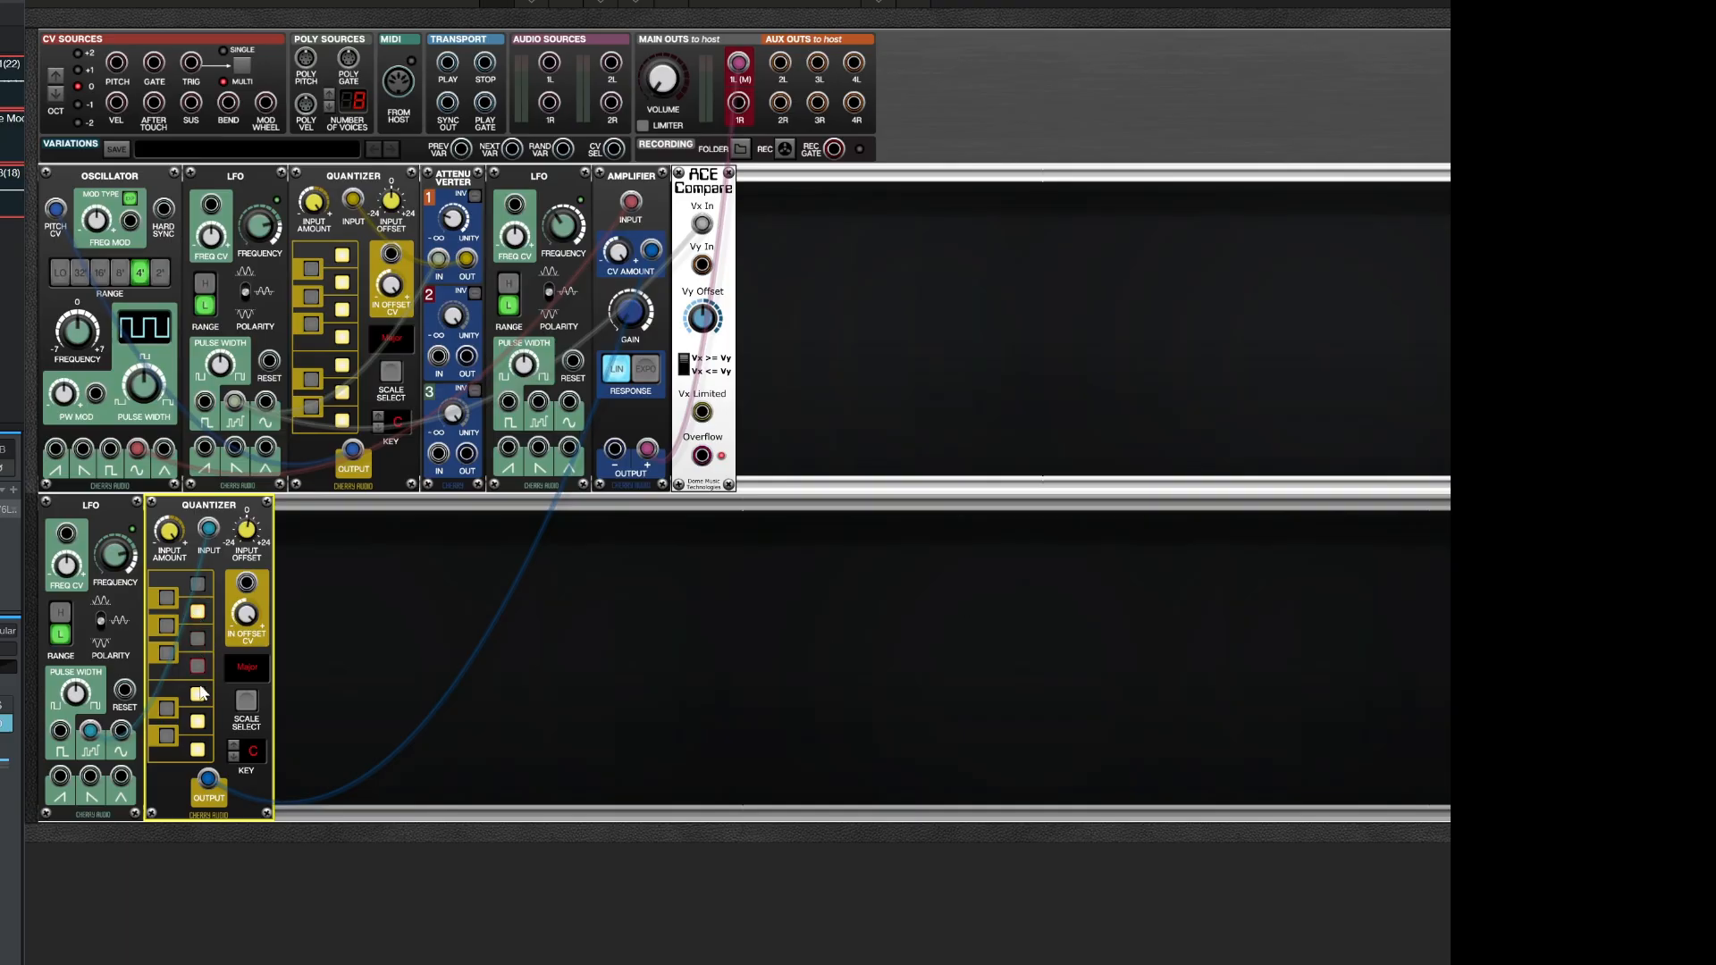
pyautogui.click(197, 694)
pyautogui.click(197, 721)
pyautogui.click(198, 747)
pyautogui.scroll(5, 670, 78)
pyautogui.scroll(3, 670, 78)
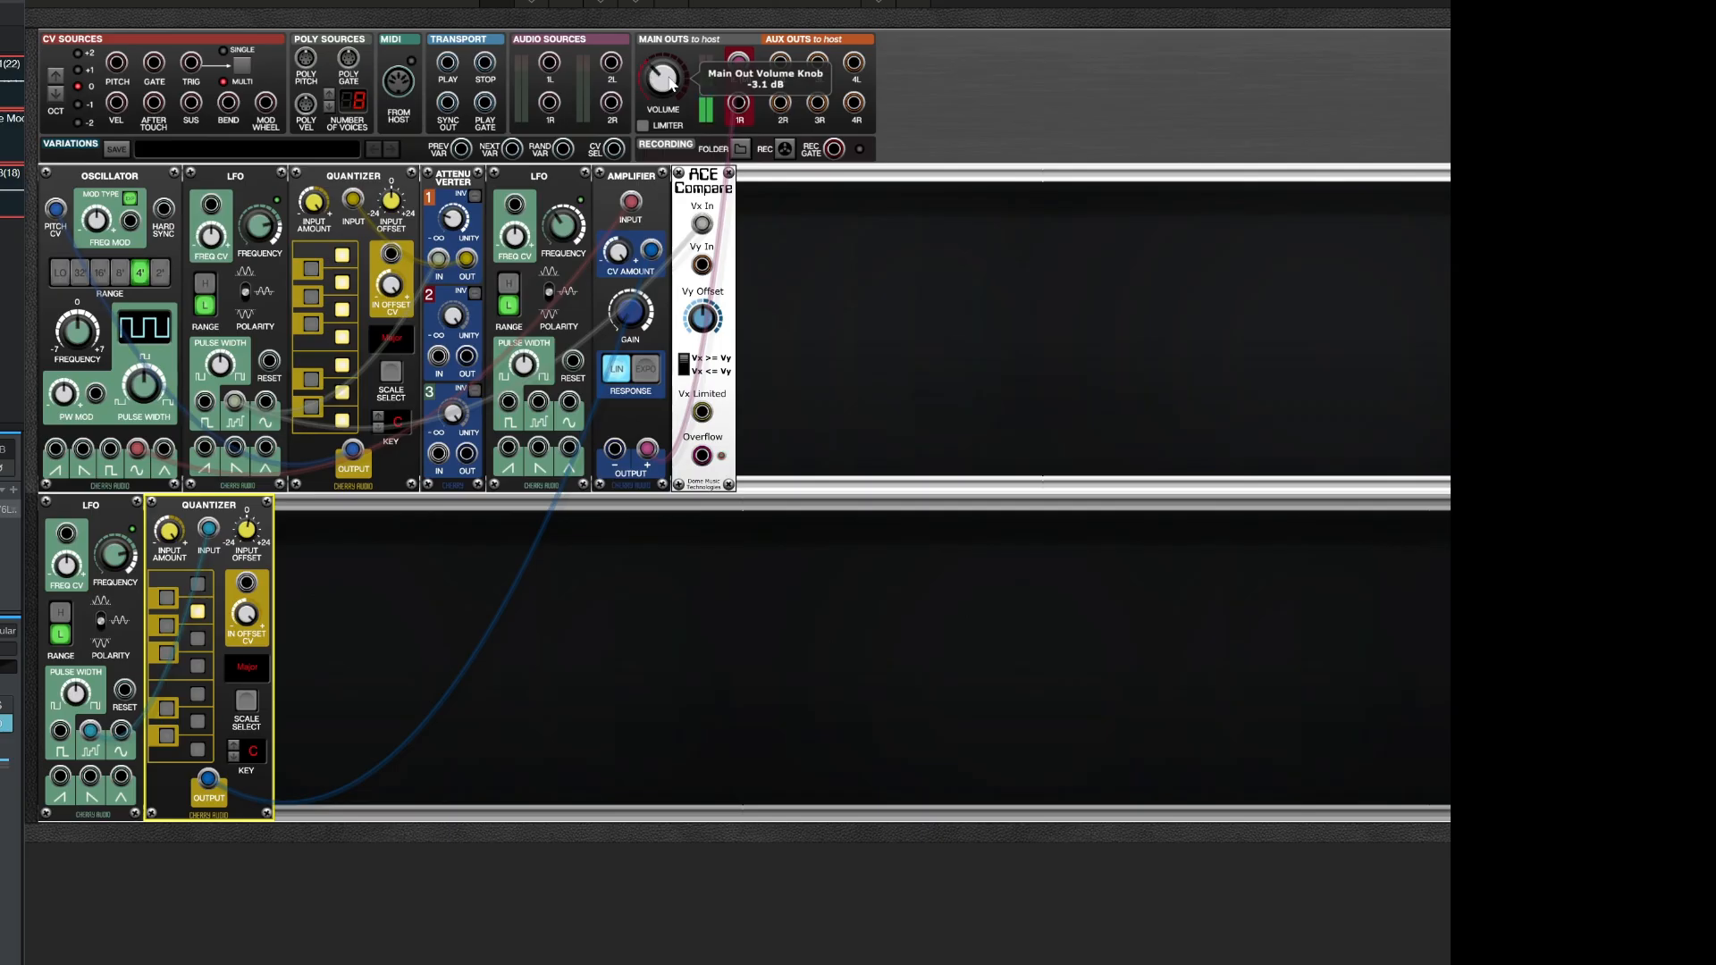
pyautogui.scroll(-1, 670, 78)
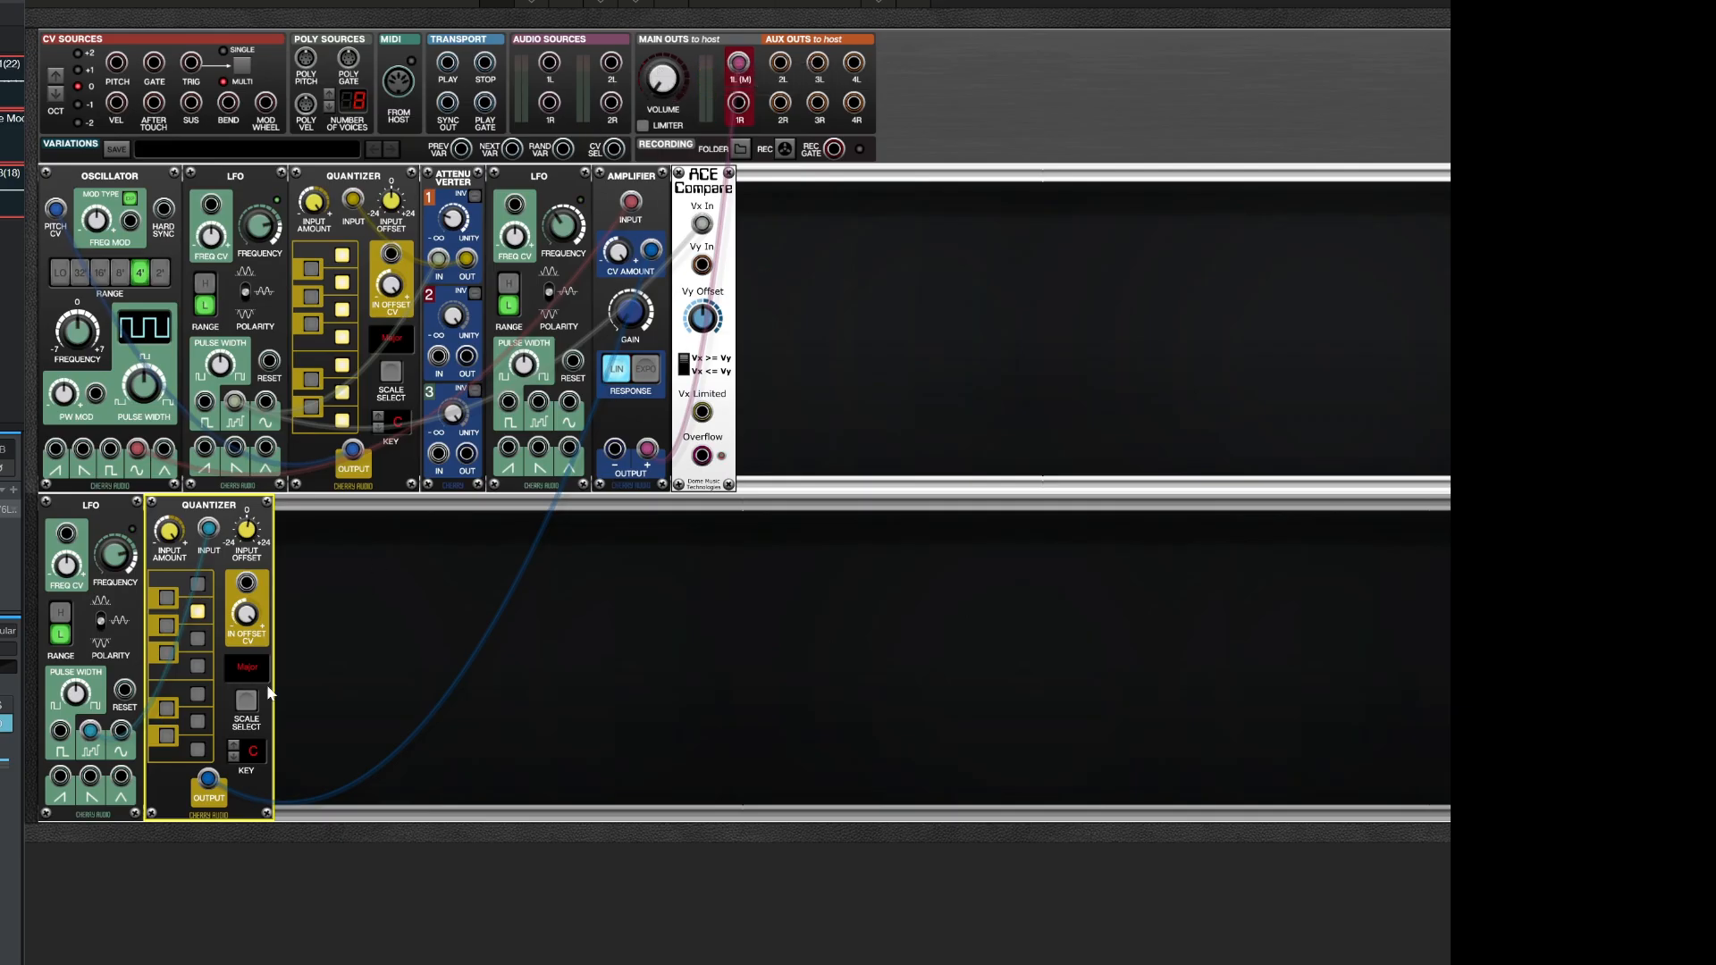
# - Move the lower quantizer's input cable from the duplicated LFO to the upper first LFO's random output and audition the patch
pyautogui.moveTo(90, 731); pyautogui.dragTo(237, 411)
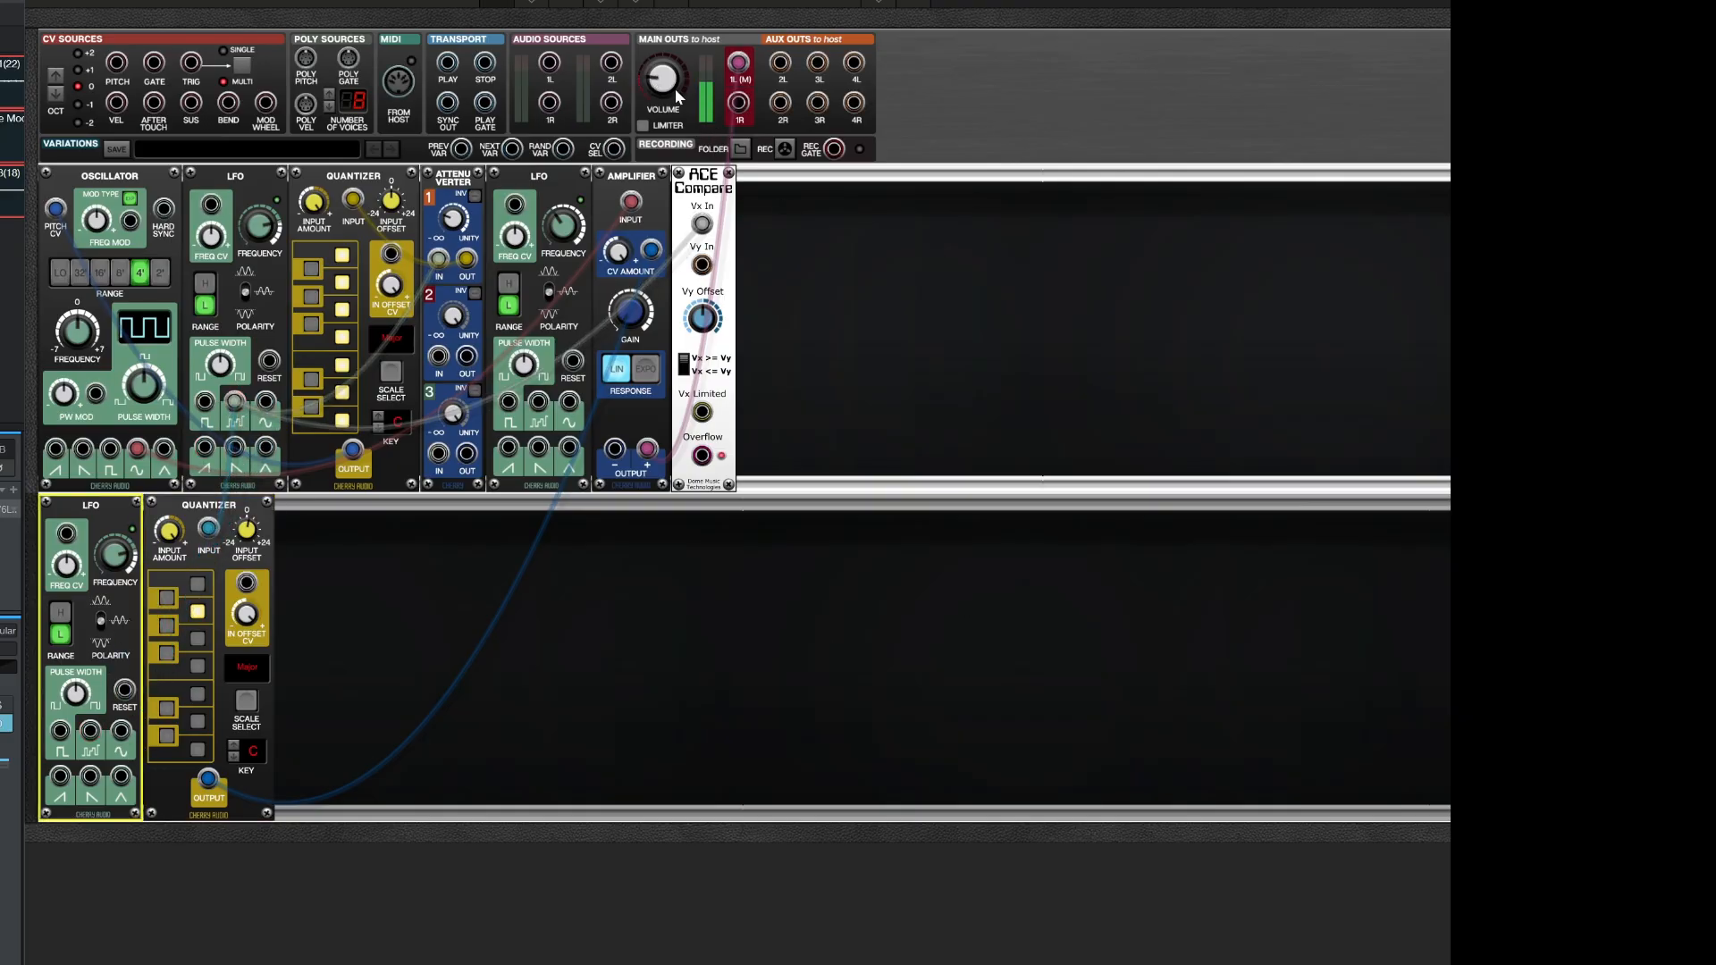
pyautogui.moveTo(674, 89)
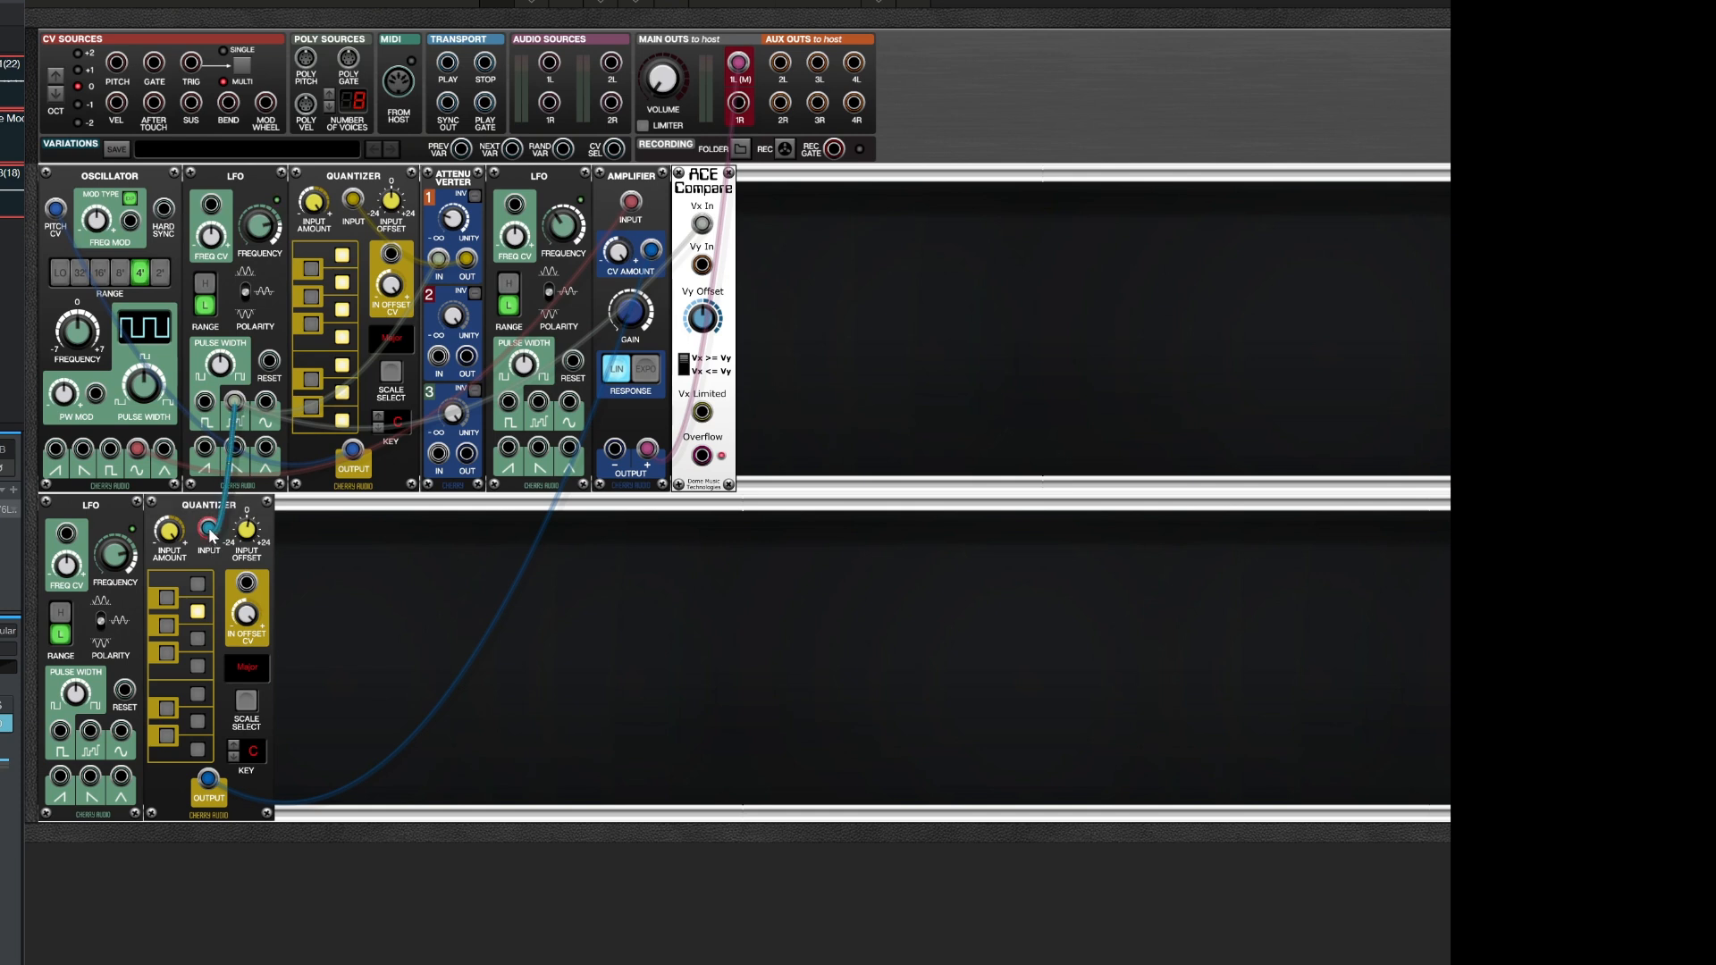
pyautogui.moveTo(211, 534); pyautogui.dragTo(209, 530)
# - Make B the only active note in the lower quantizer instead of A, and raise the main volume to audition it
pyautogui.click(198, 612)
pyautogui.click(197, 584)
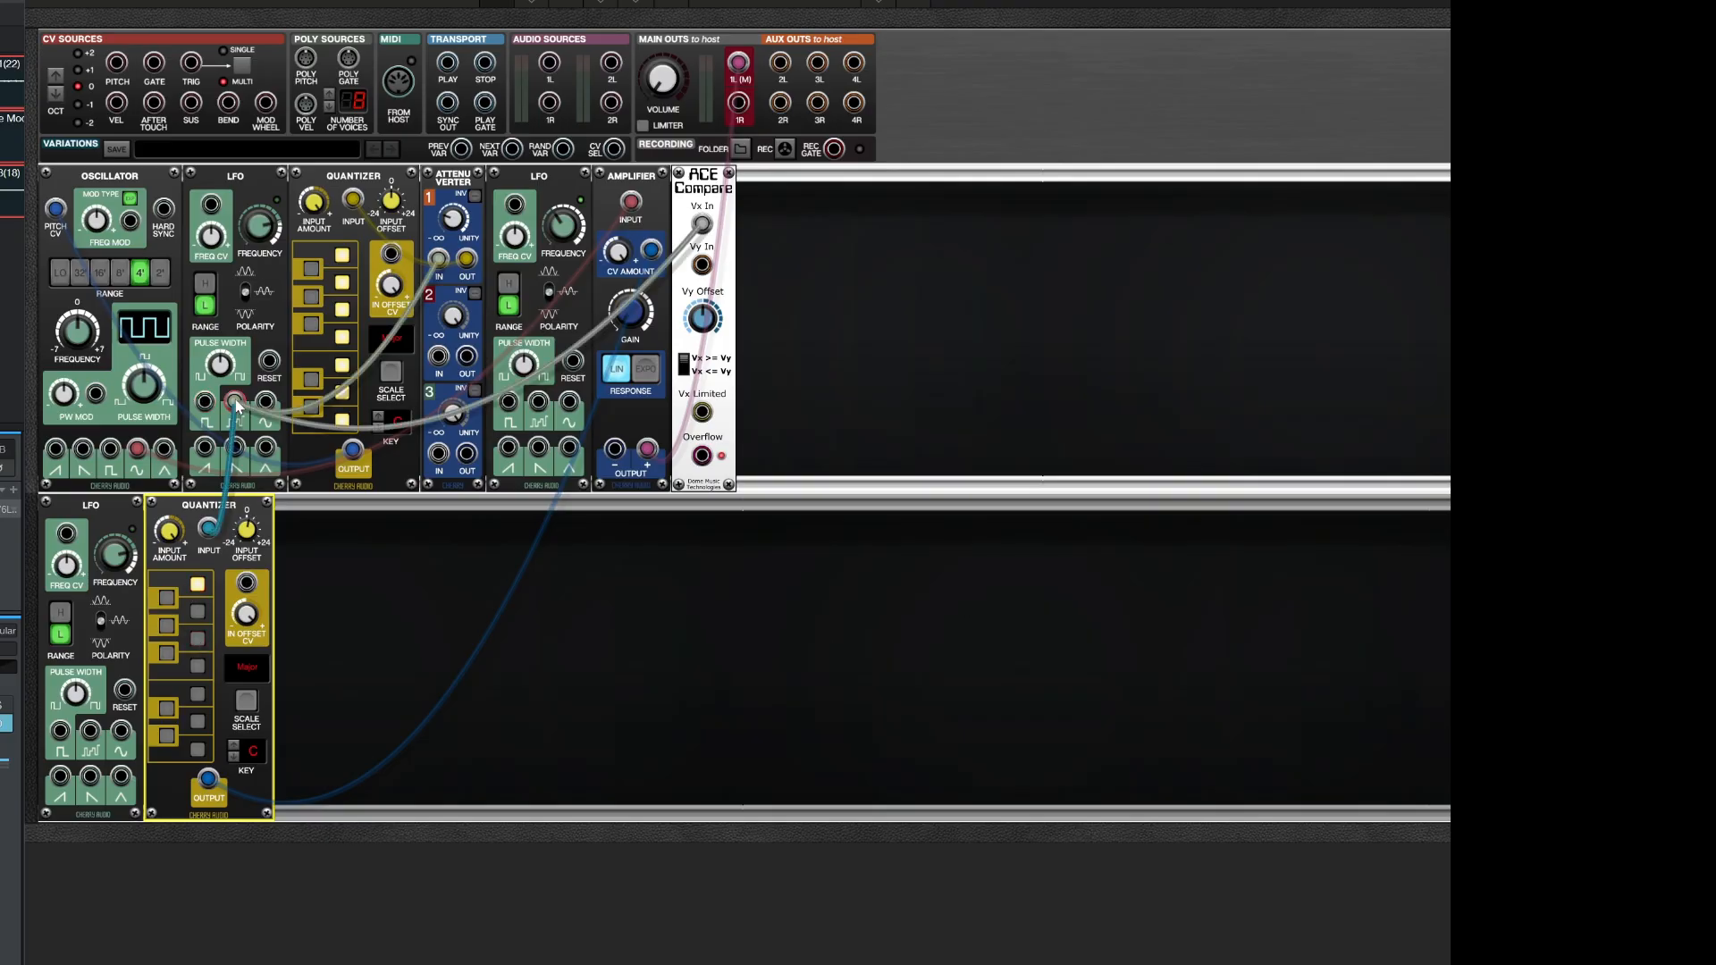
pyautogui.moveTo(237, 407); pyautogui.dragTo(234, 446)
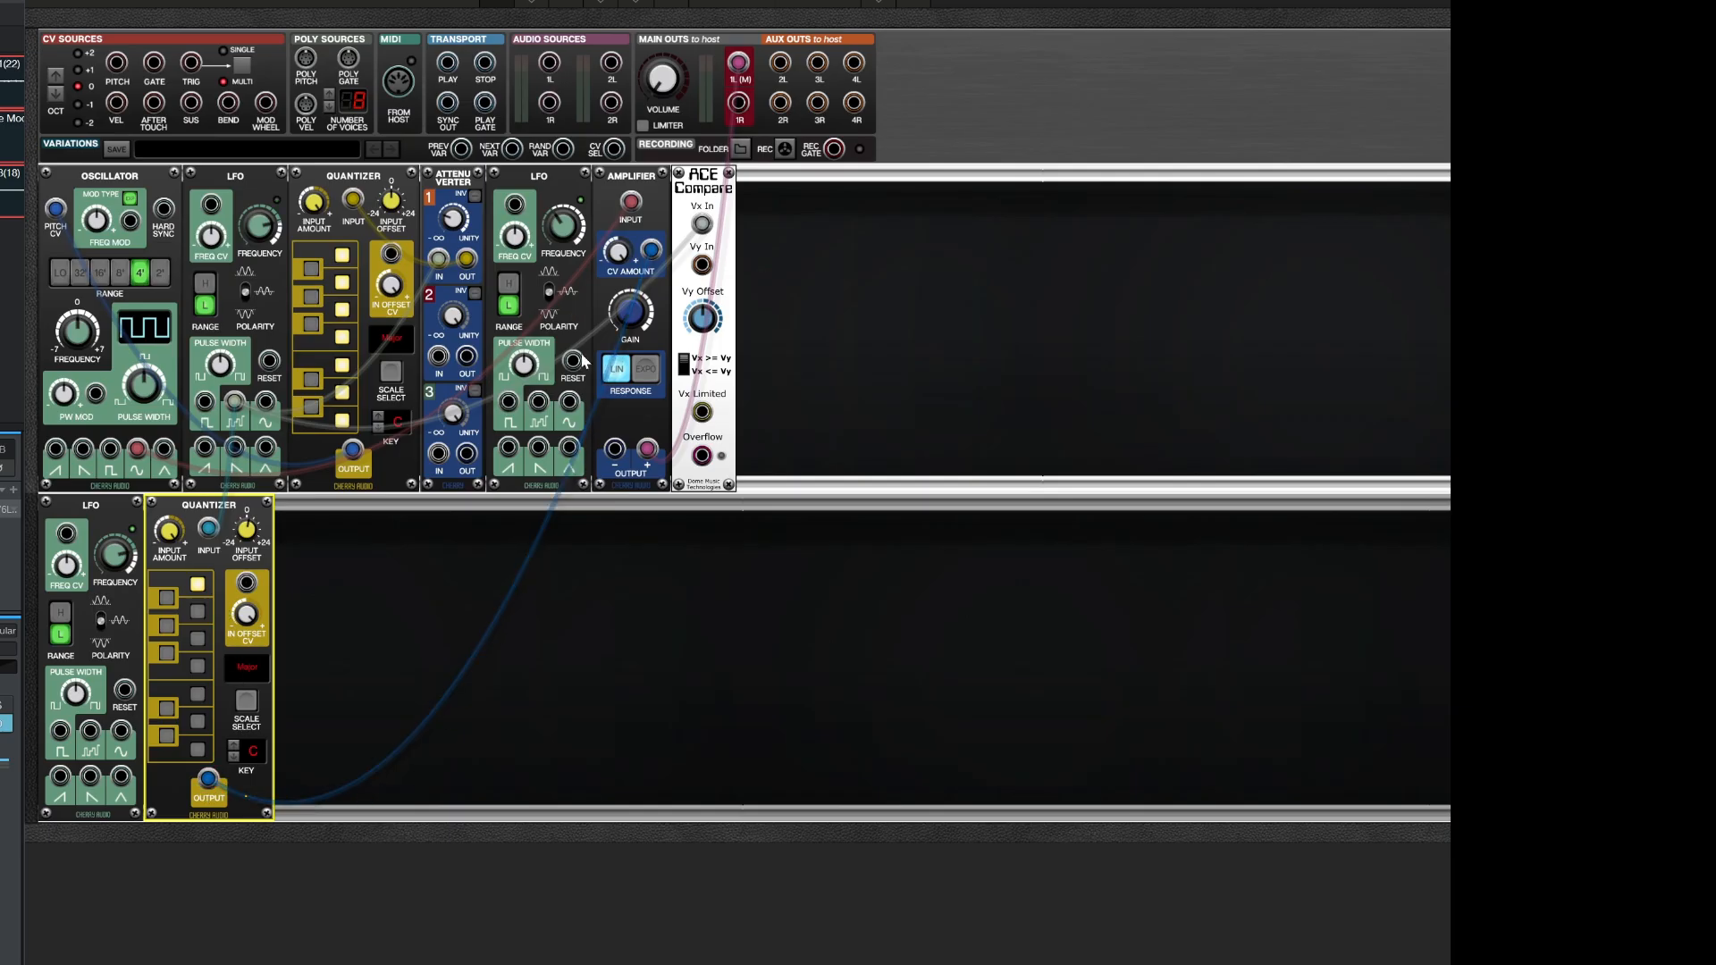
pyautogui.scroll(10, 662, 81)
pyautogui.click(876, 676)
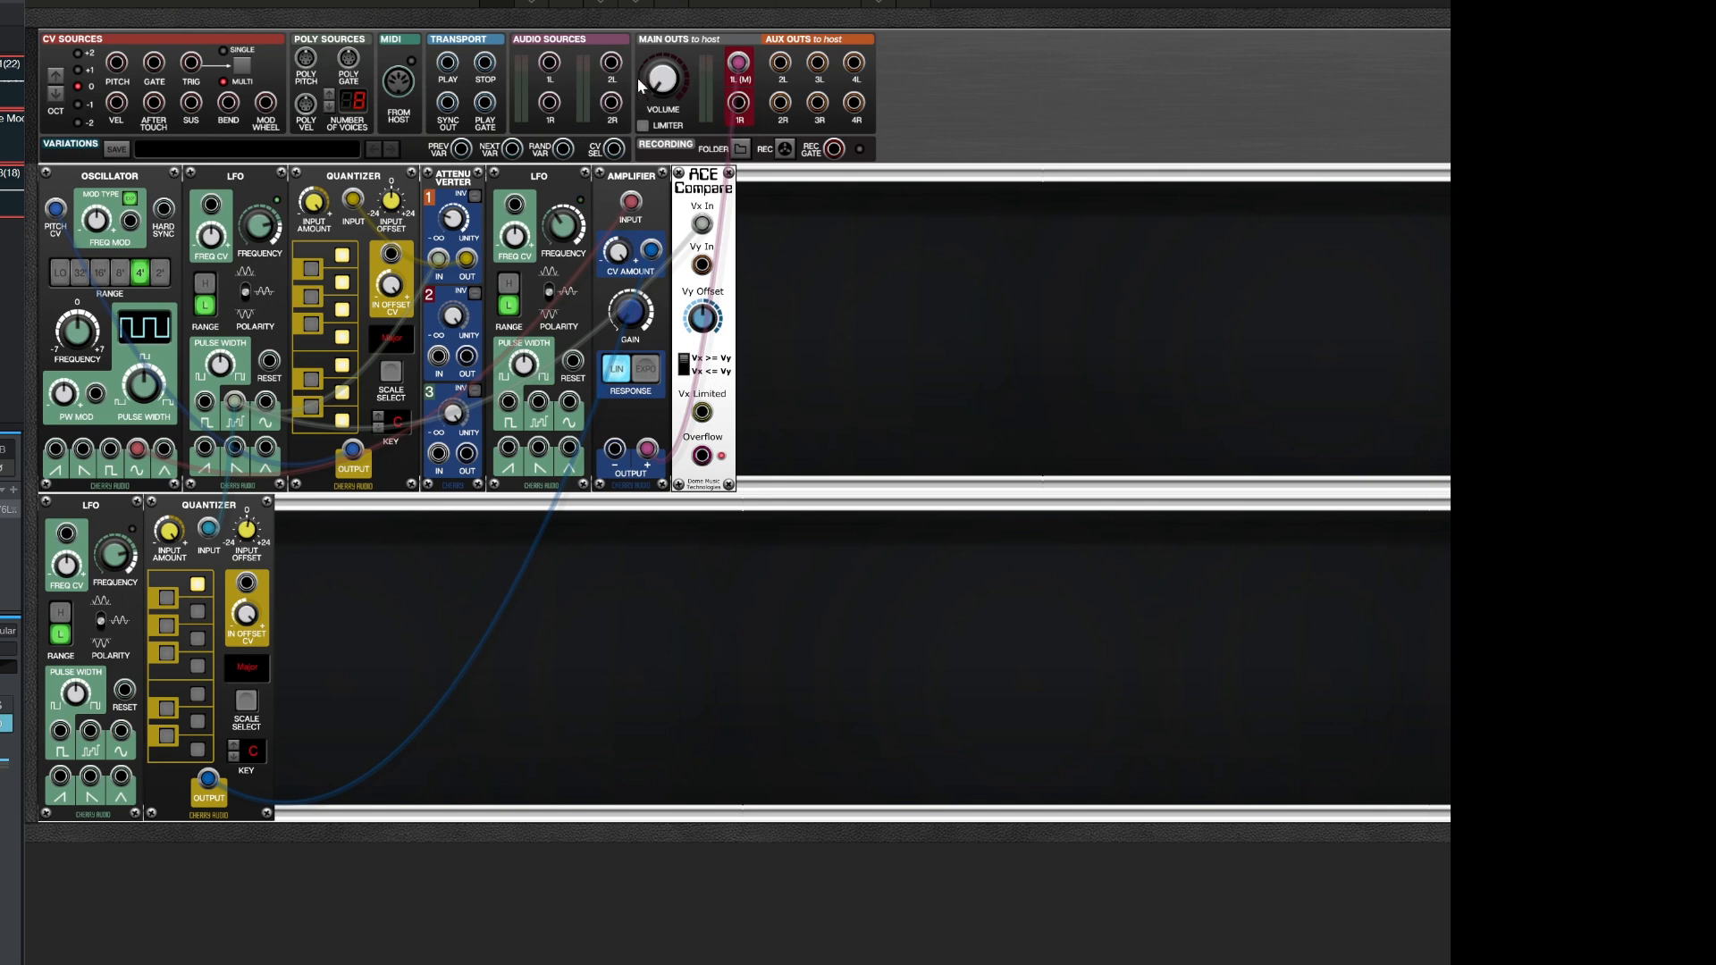
# - Activate A and A# alongside B in the lower quantizer and raise the main output volume to audition the result
pyautogui.click(199, 613)
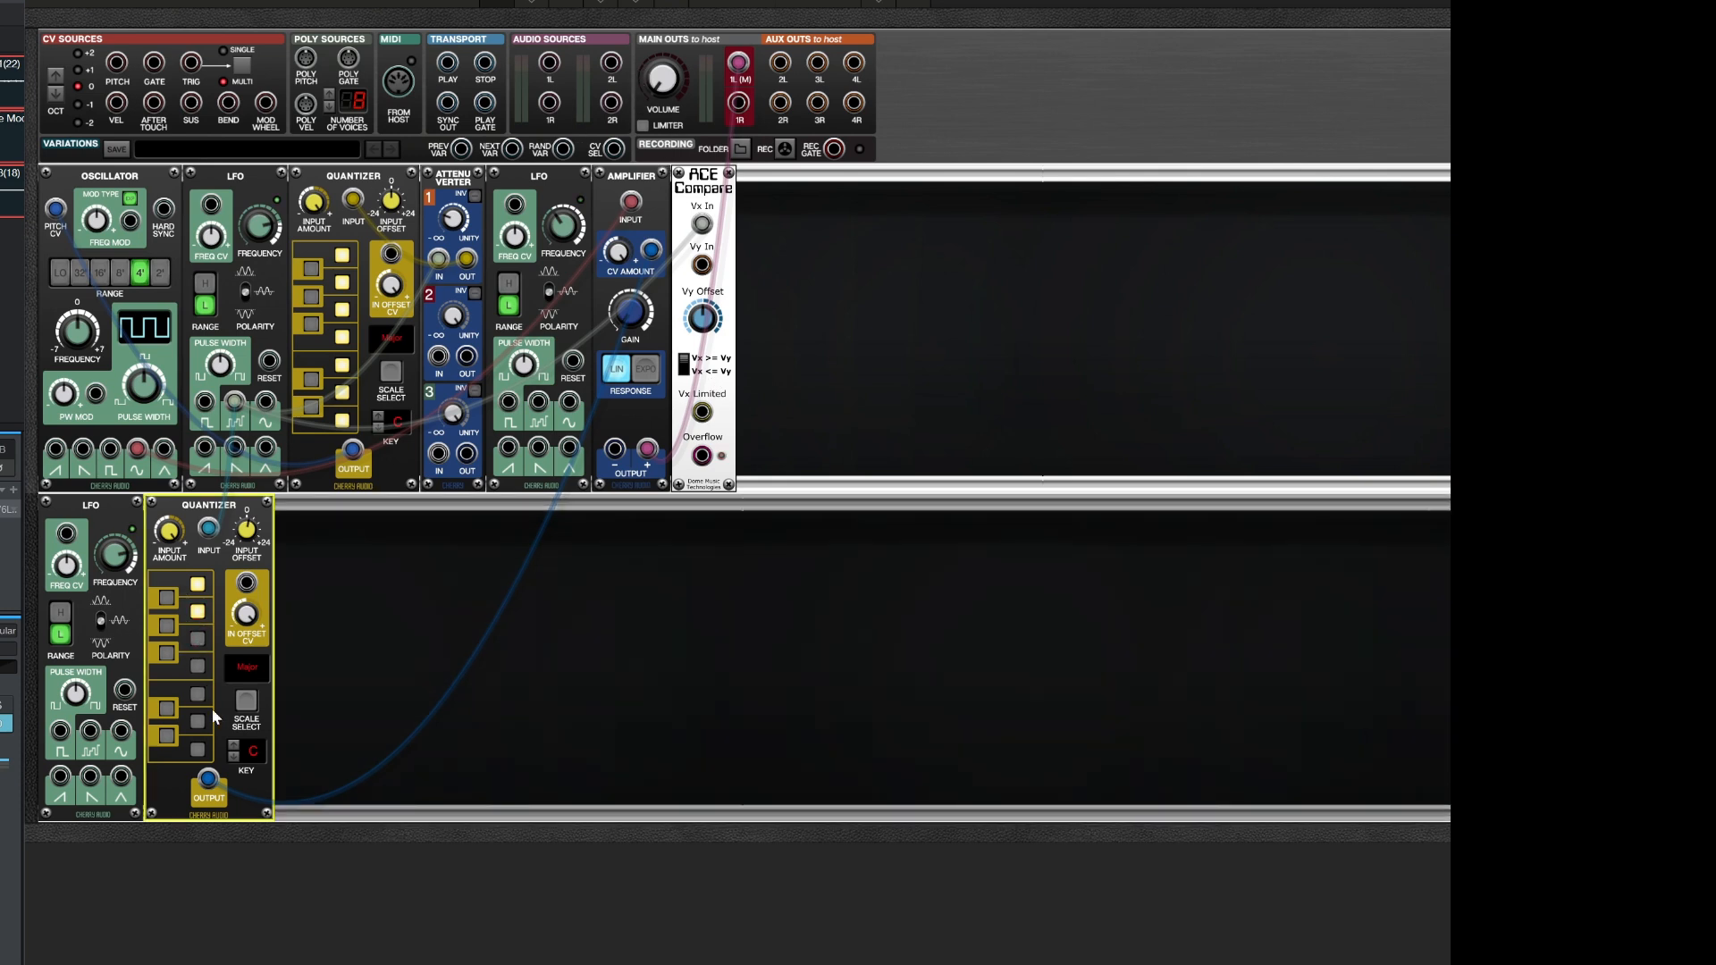
pyautogui.click(166, 598)
pyautogui.moveTo(662, 81)
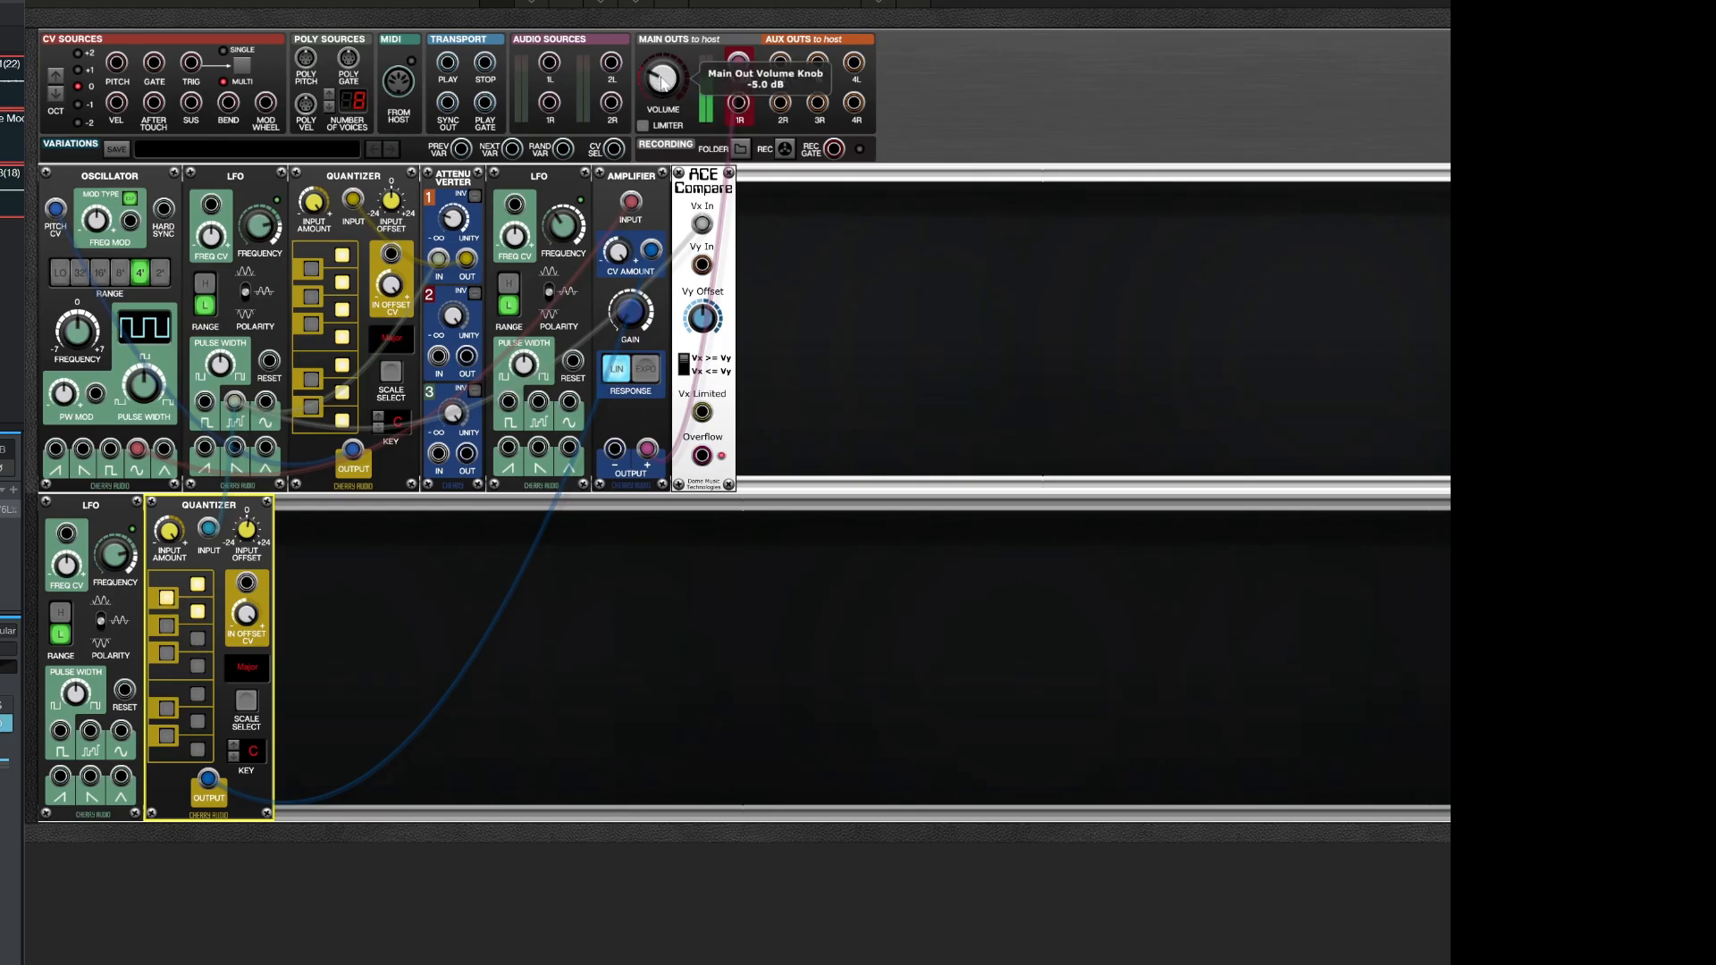
pyautogui.scroll(2, 661, 82)
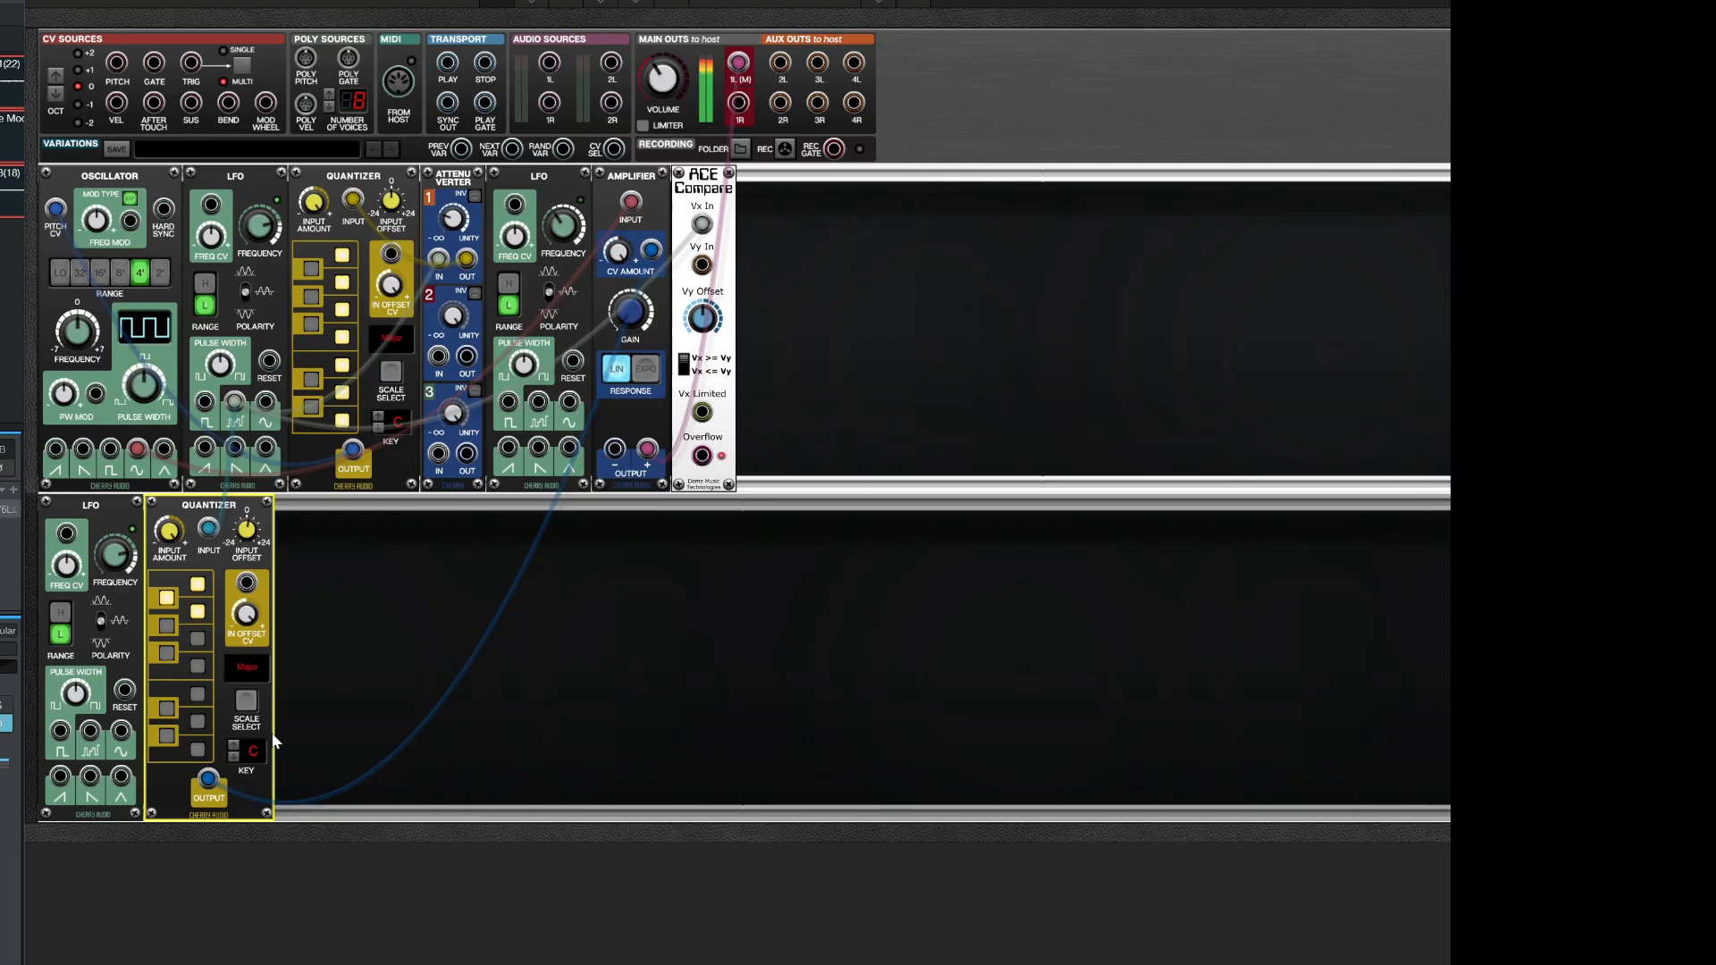
# - Switch off A and B in the lower quantizer, leaving only A# active, and audition the patch
pyautogui.click(196, 613)
pyautogui.click(192, 585)
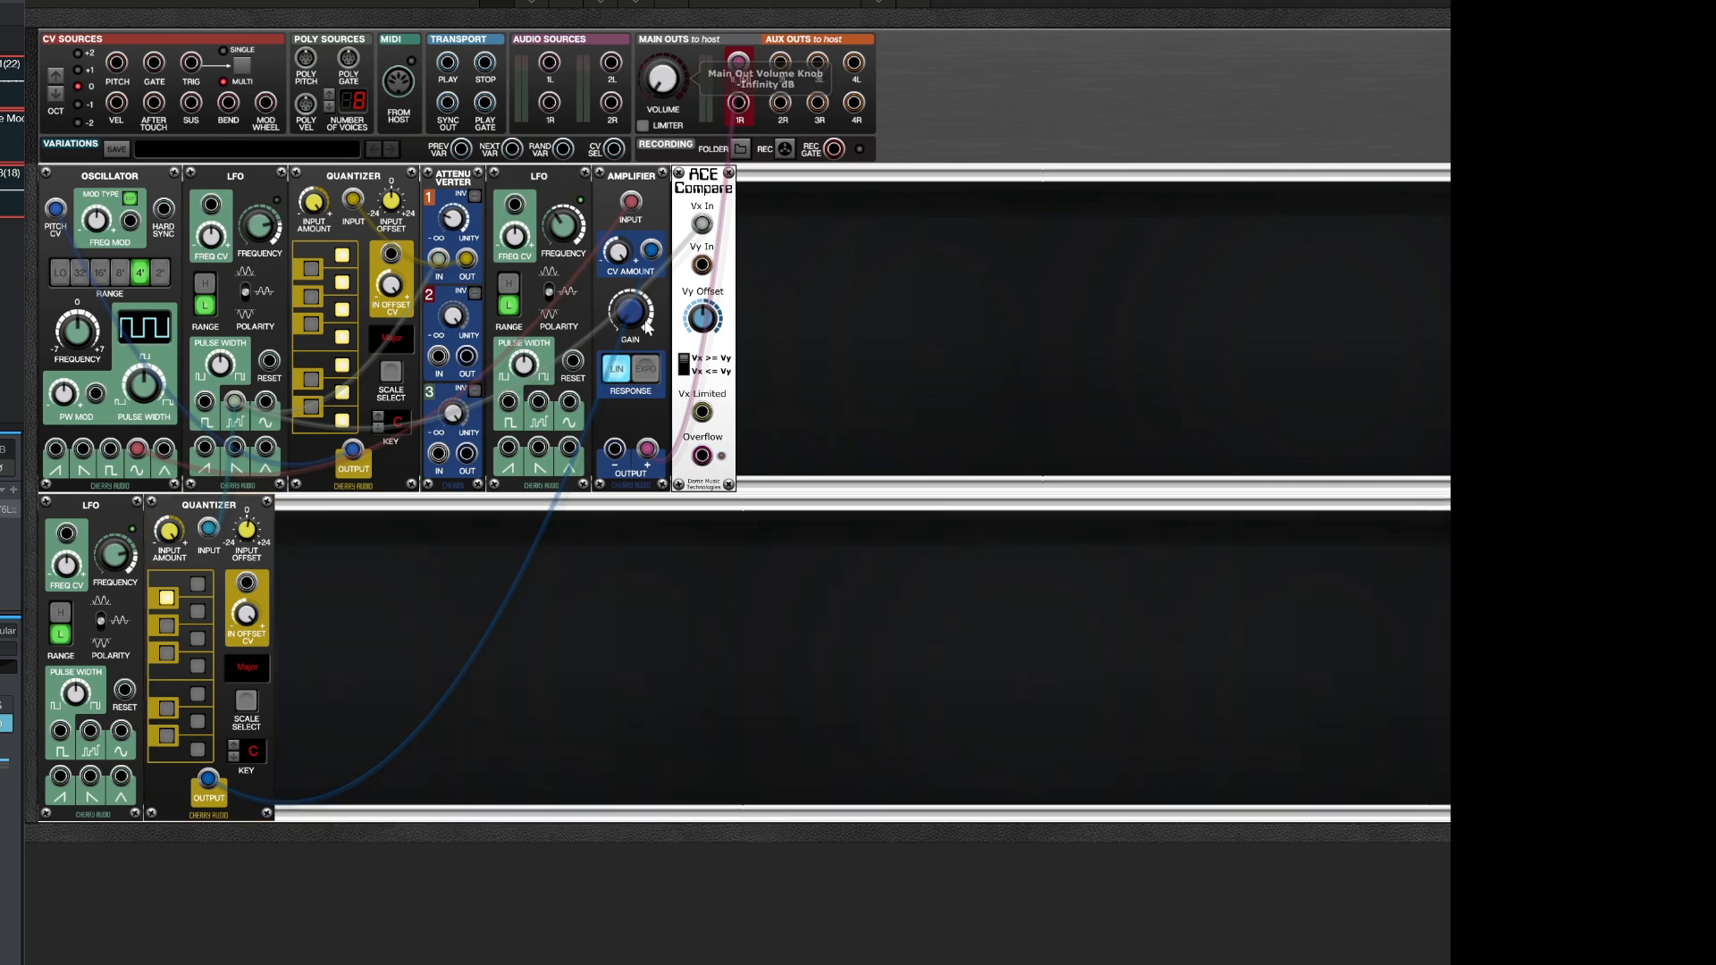
pyautogui.moveTo(235, 400); pyautogui.dragTo(204, 542)
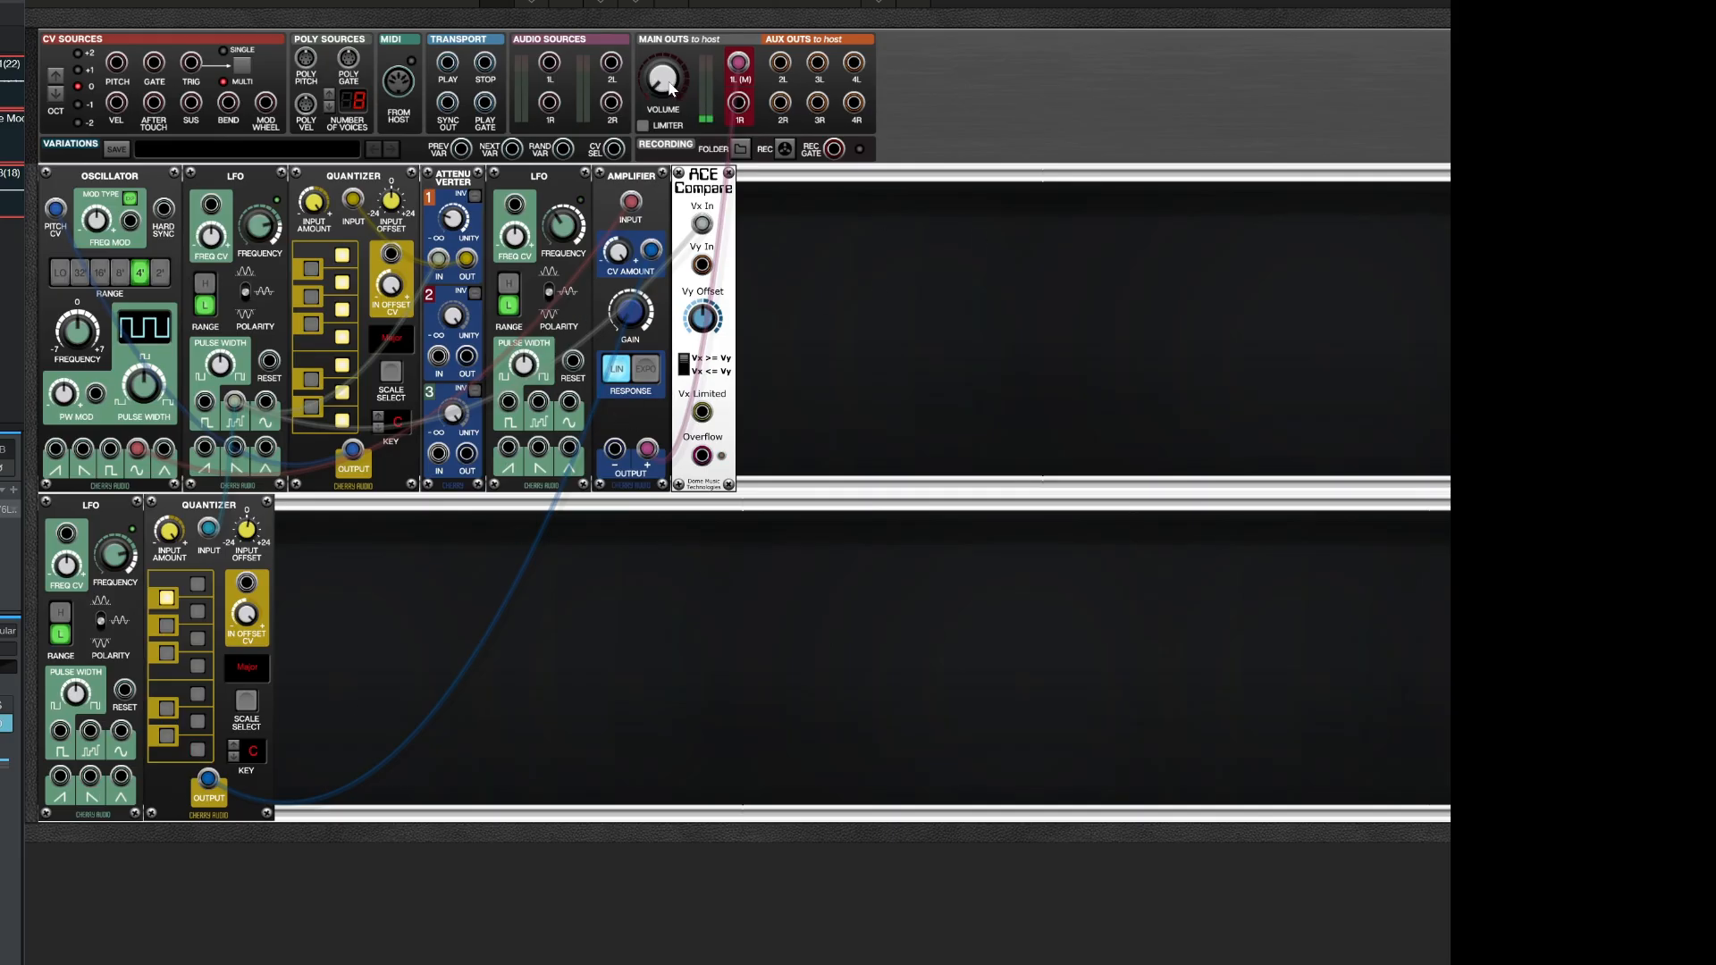
pyautogui.moveTo(672, 87)
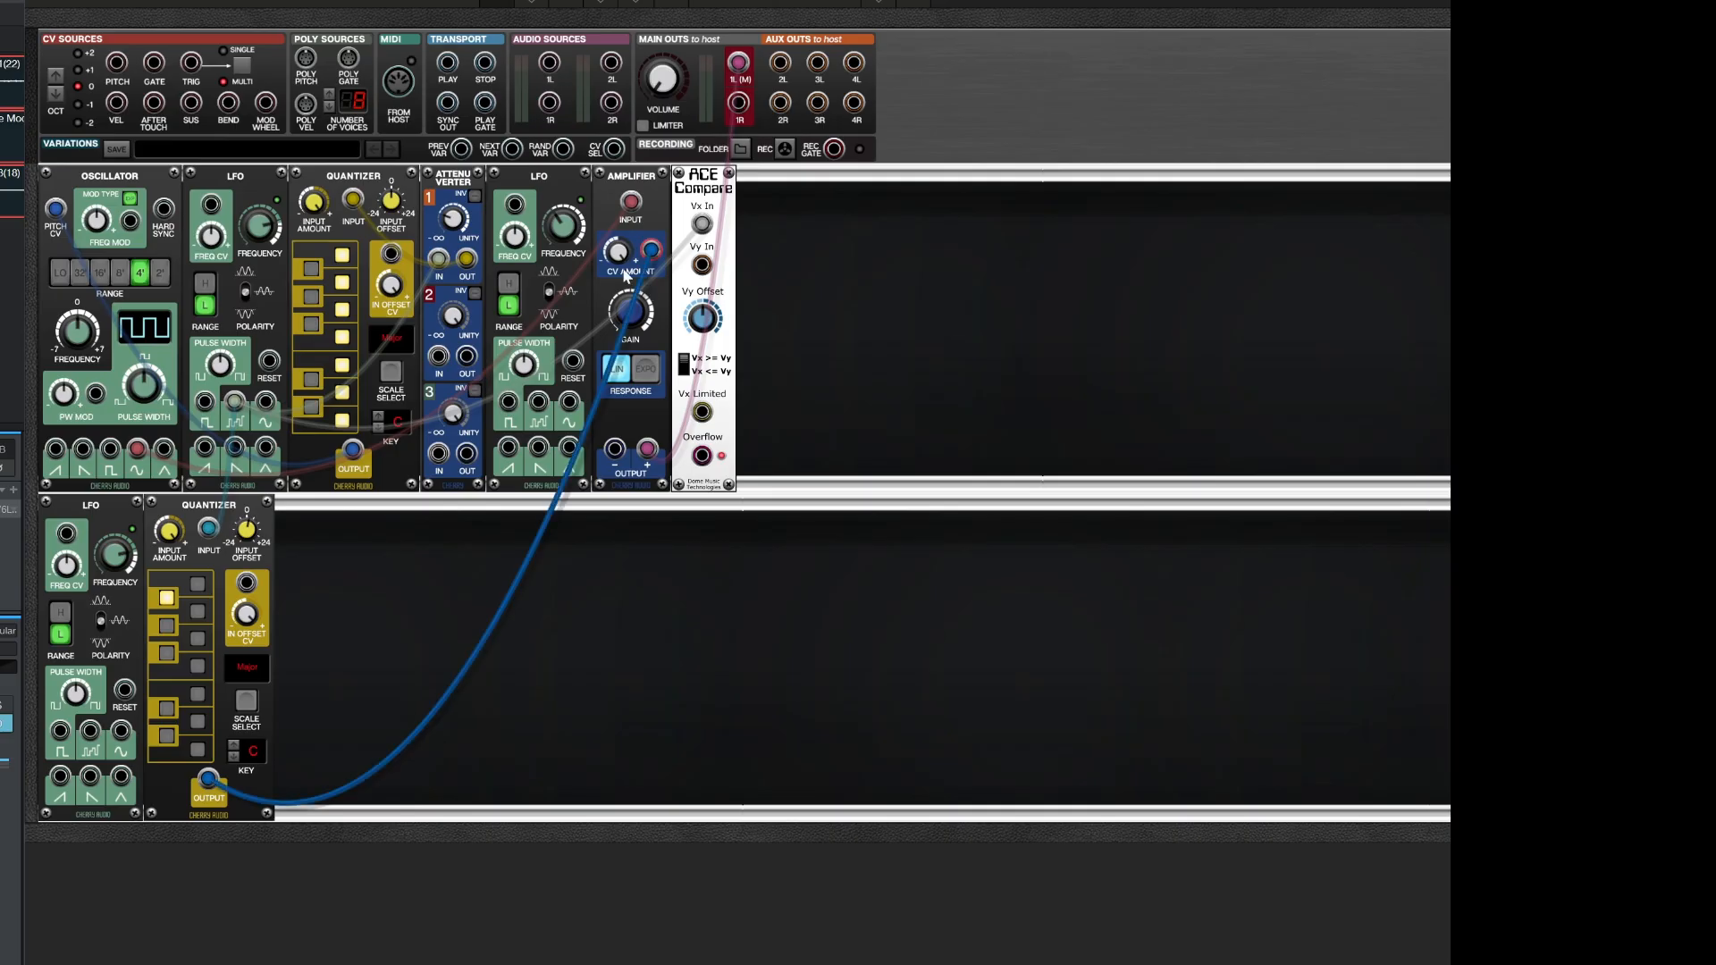
# - Move the amplifier's CV amount cable from the lower quantizer's output to the comparator's Overflow output
pyautogui.moveTo(206, 785); pyautogui.dragTo(700, 461)
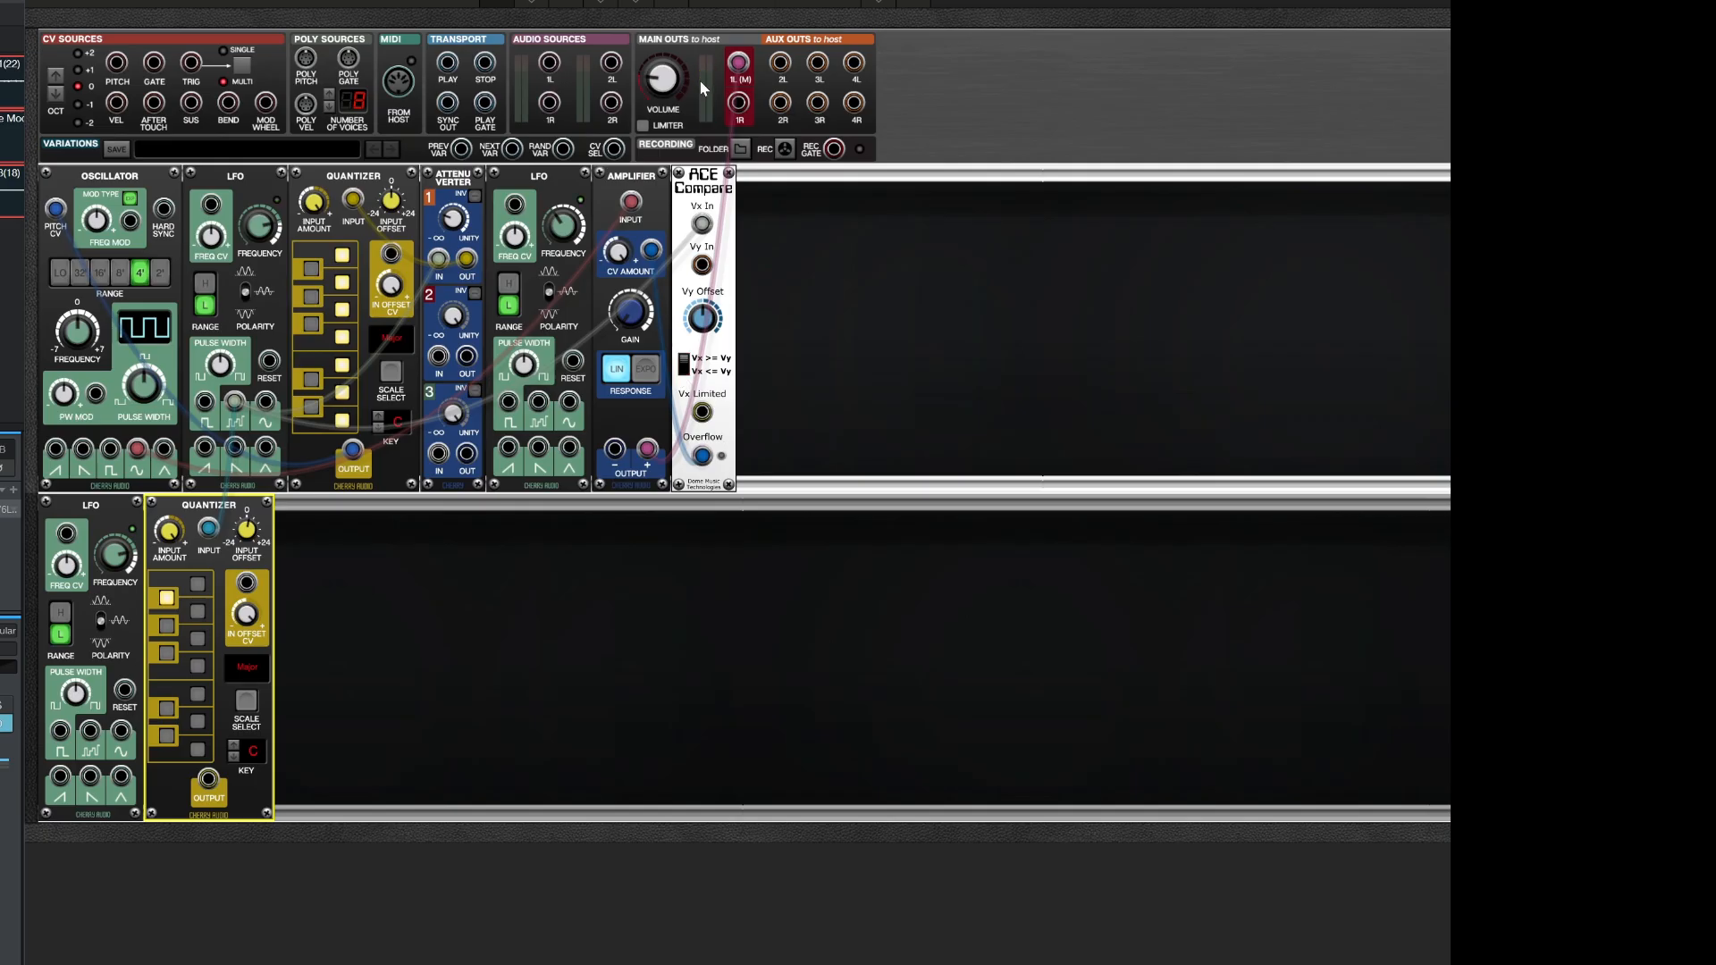
# - Add an Envelope Generator module to the upper cabinet, beside the comparator
pyautogui.click(669, 77)
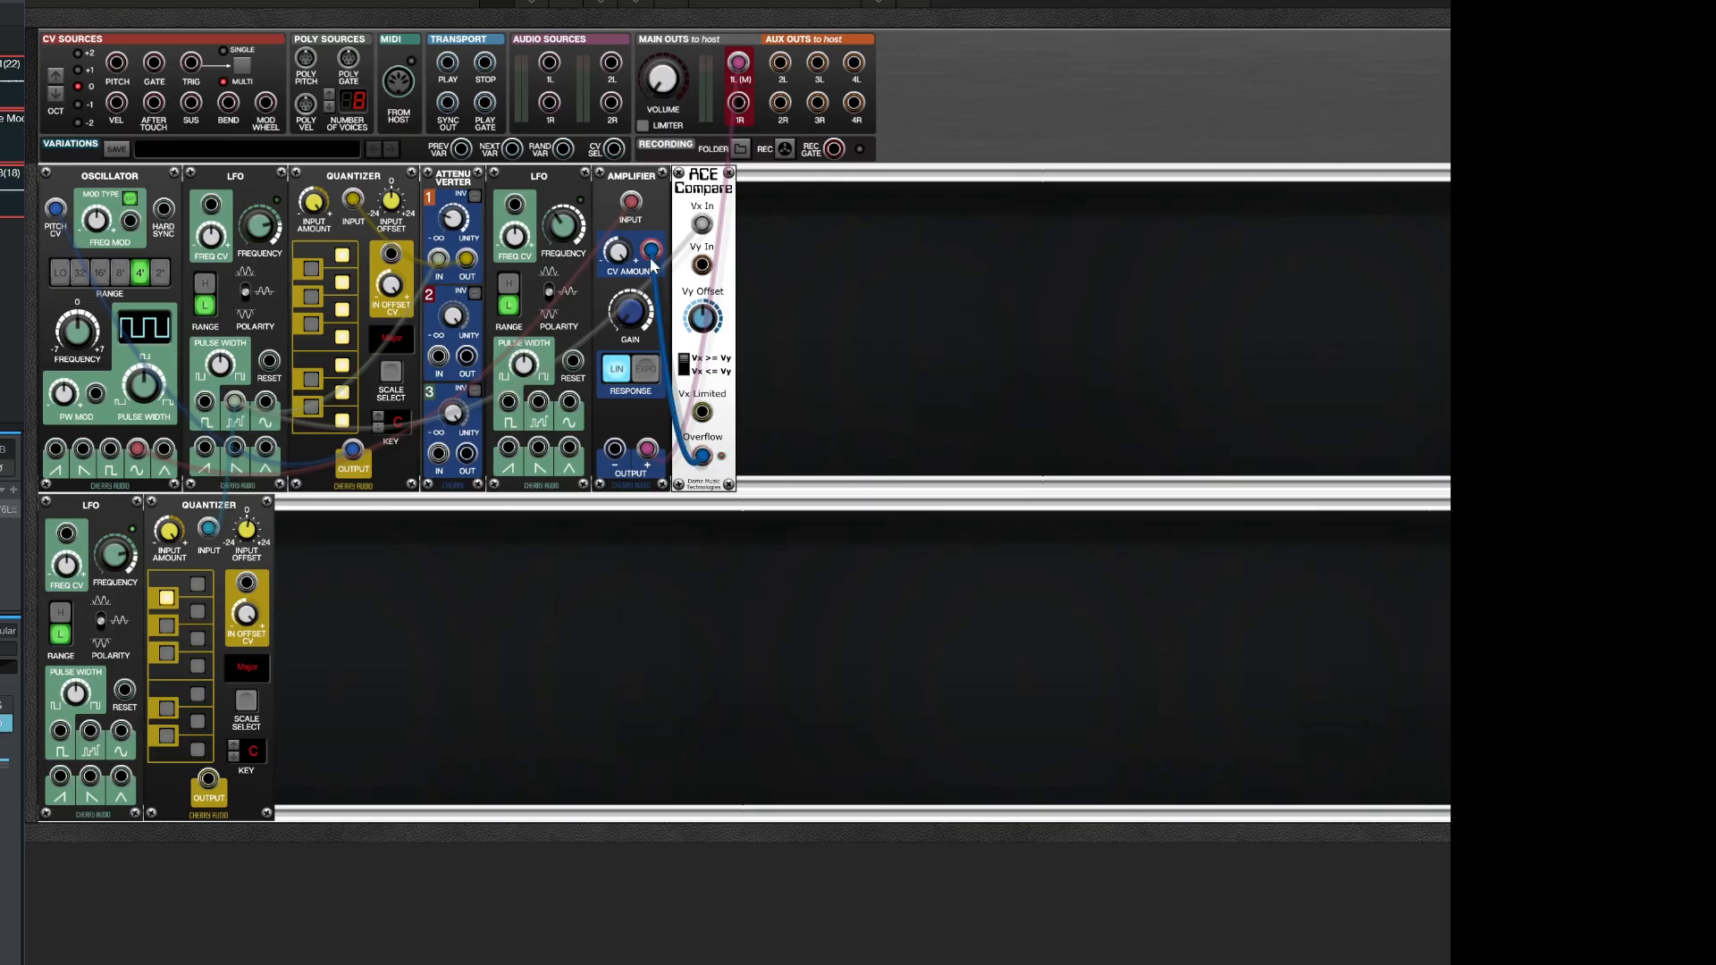
pyautogui.rightClick(807, 336)
pyautogui.moveTo(809, 338)
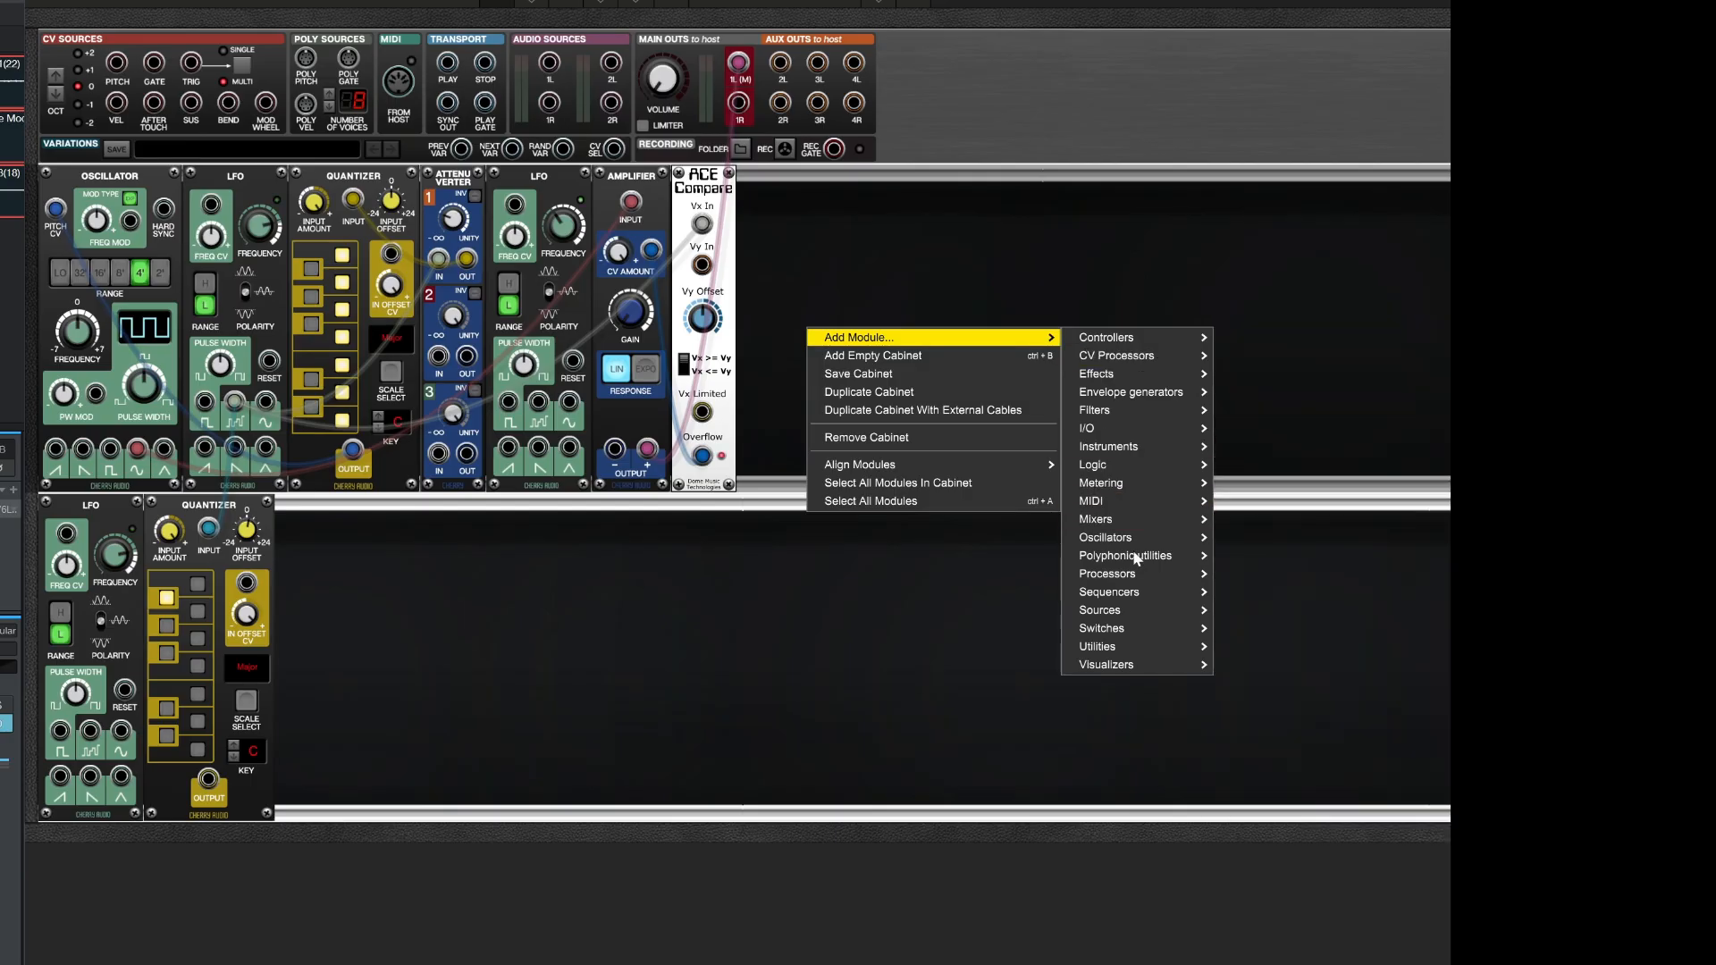
pyautogui.moveTo(1221, 391)
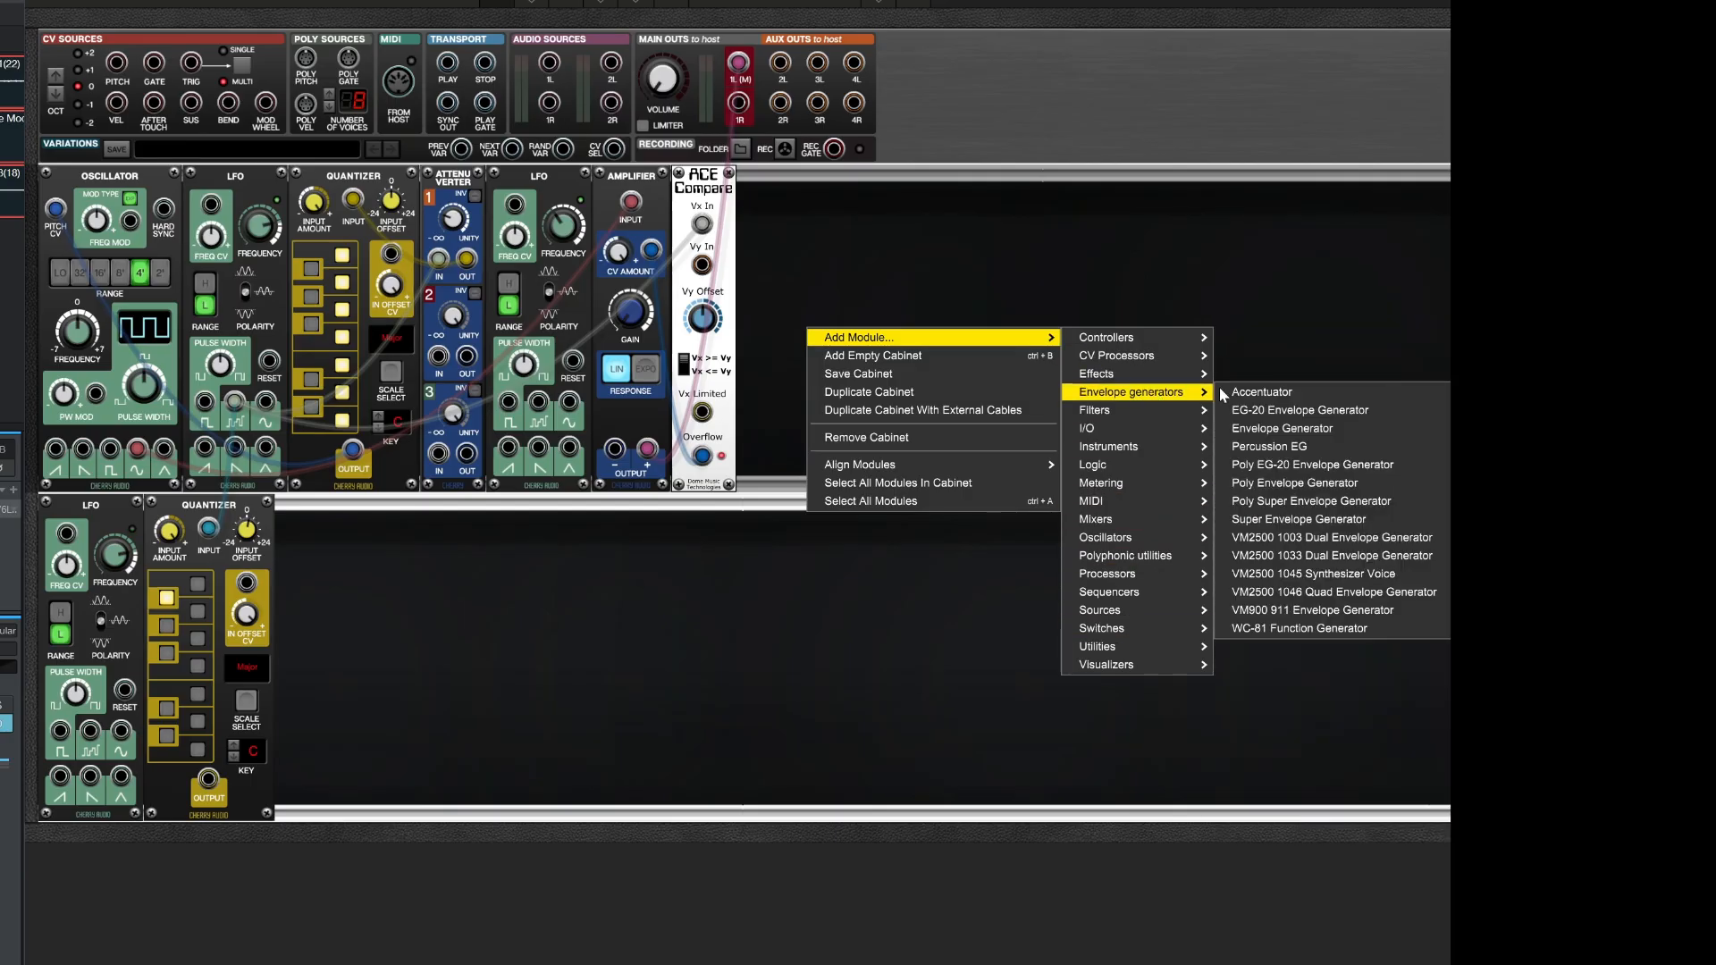
pyautogui.click(1288, 428)
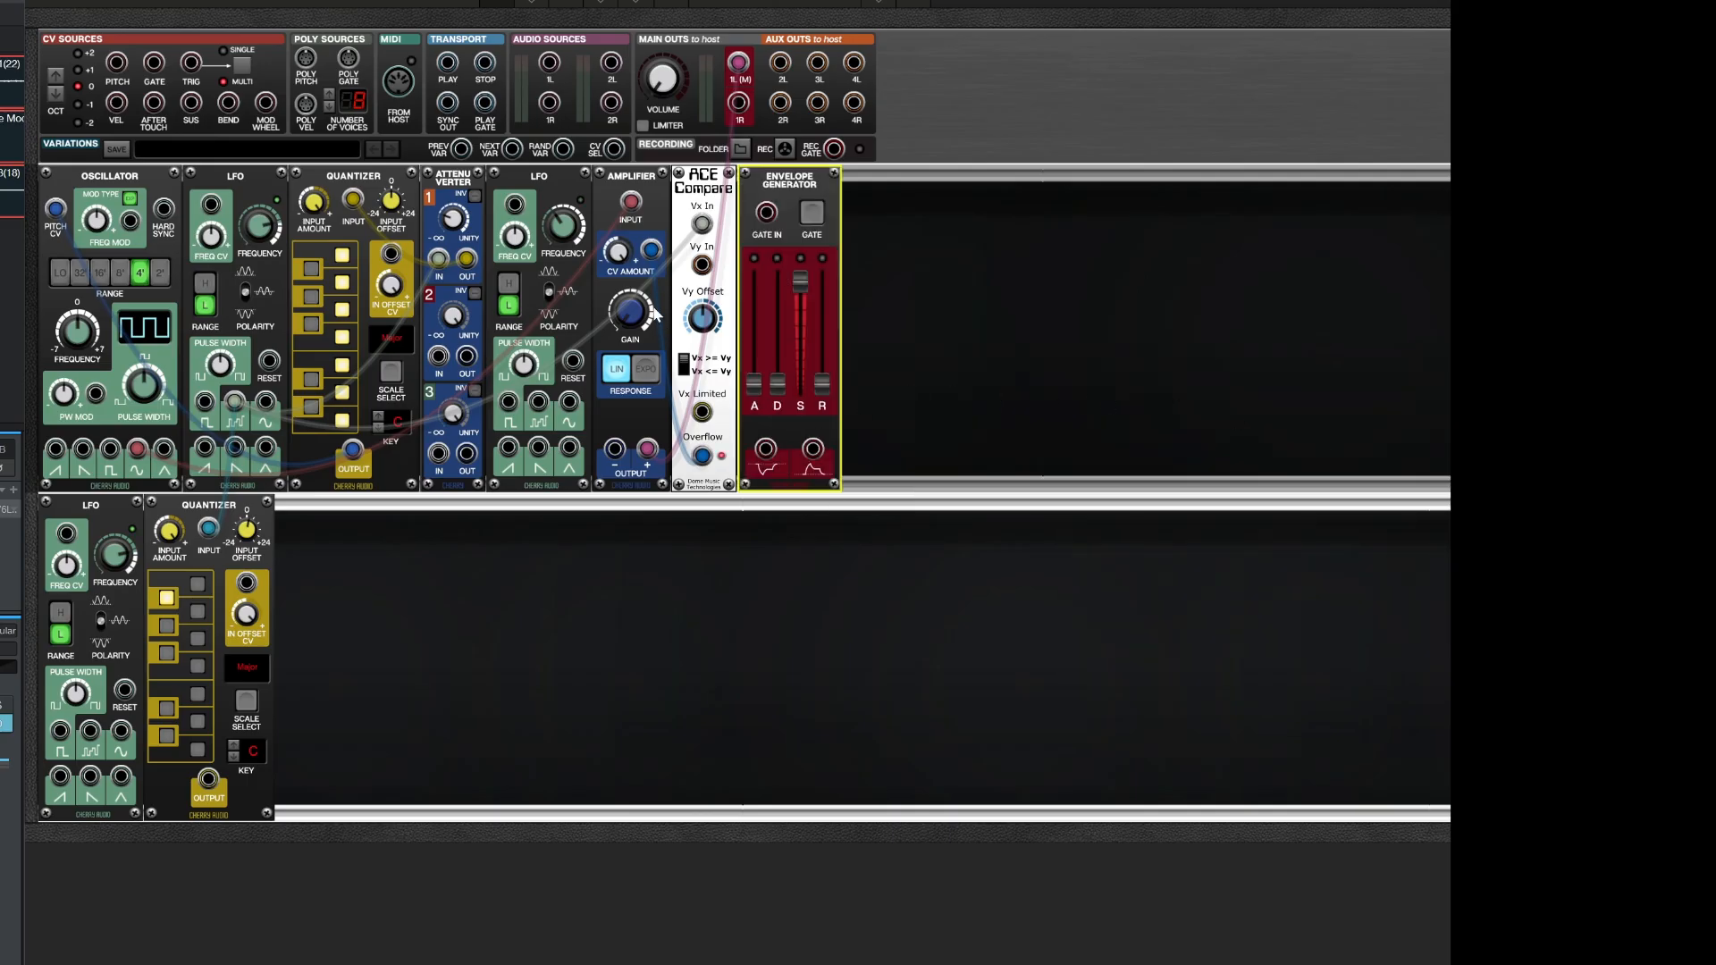
# - Patch the comparator's Overflow to the envelope's gate input and the envelope's positive output to the amplifier's CV input, and audition the patch
pyautogui.moveTo(702, 456); pyautogui.dragTo(767, 215)
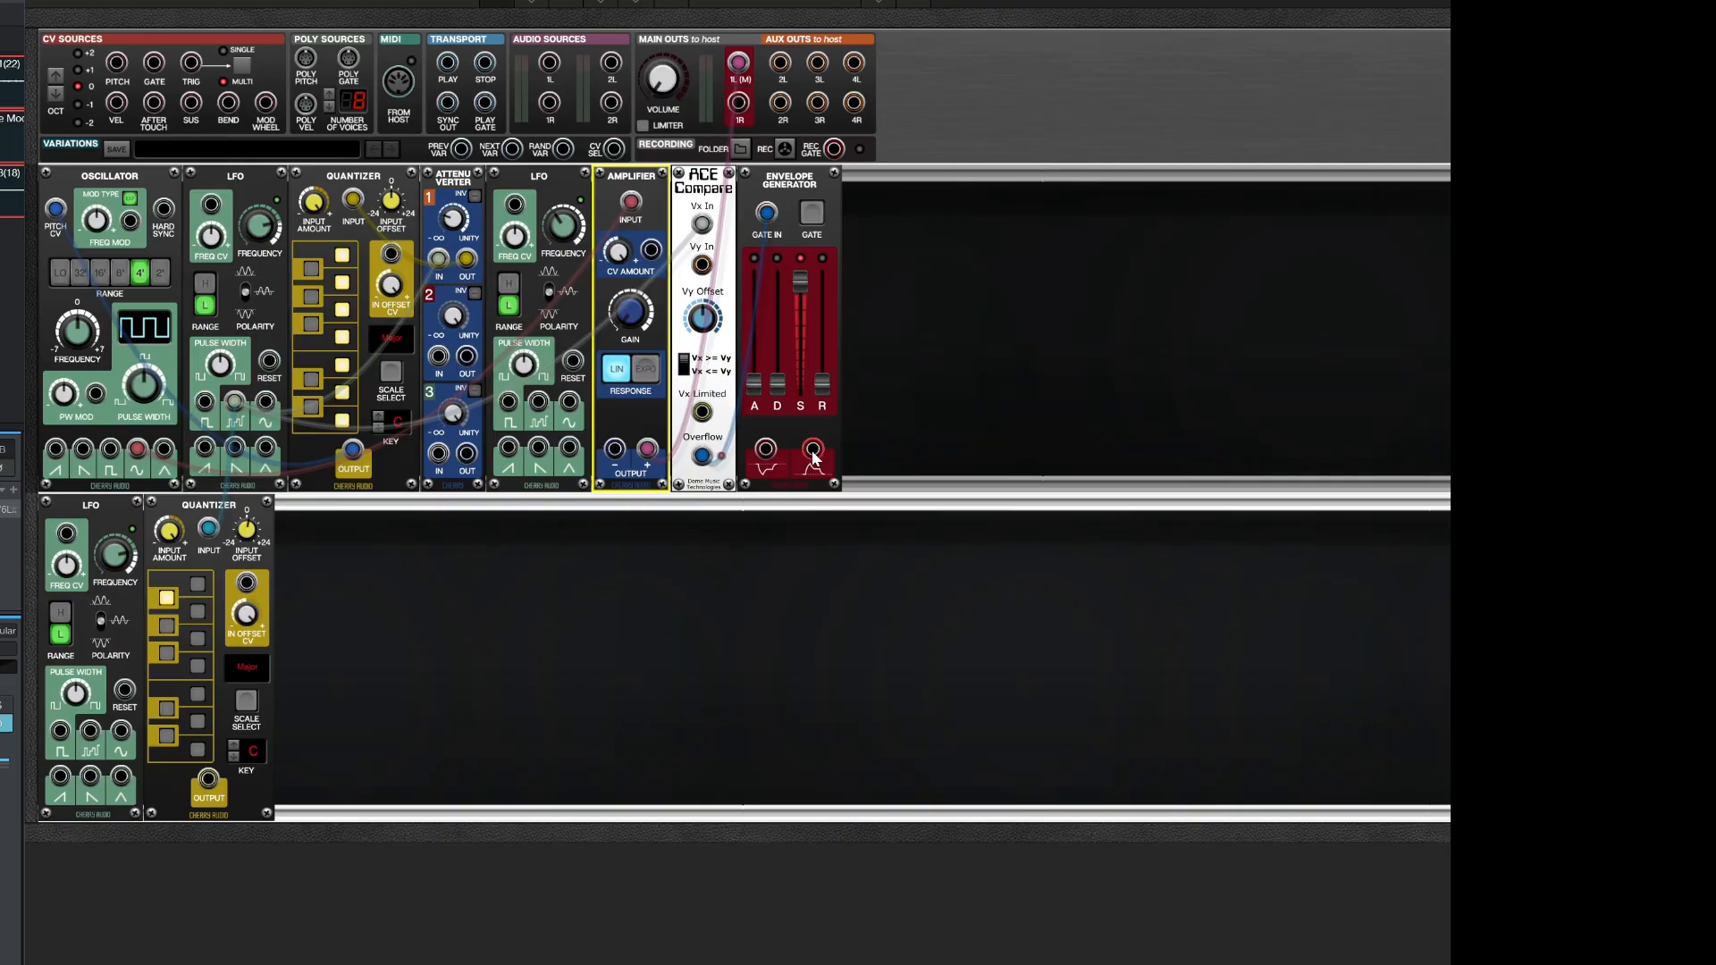
pyautogui.moveTo(813, 448); pyautogui.dragTo(651, 251)
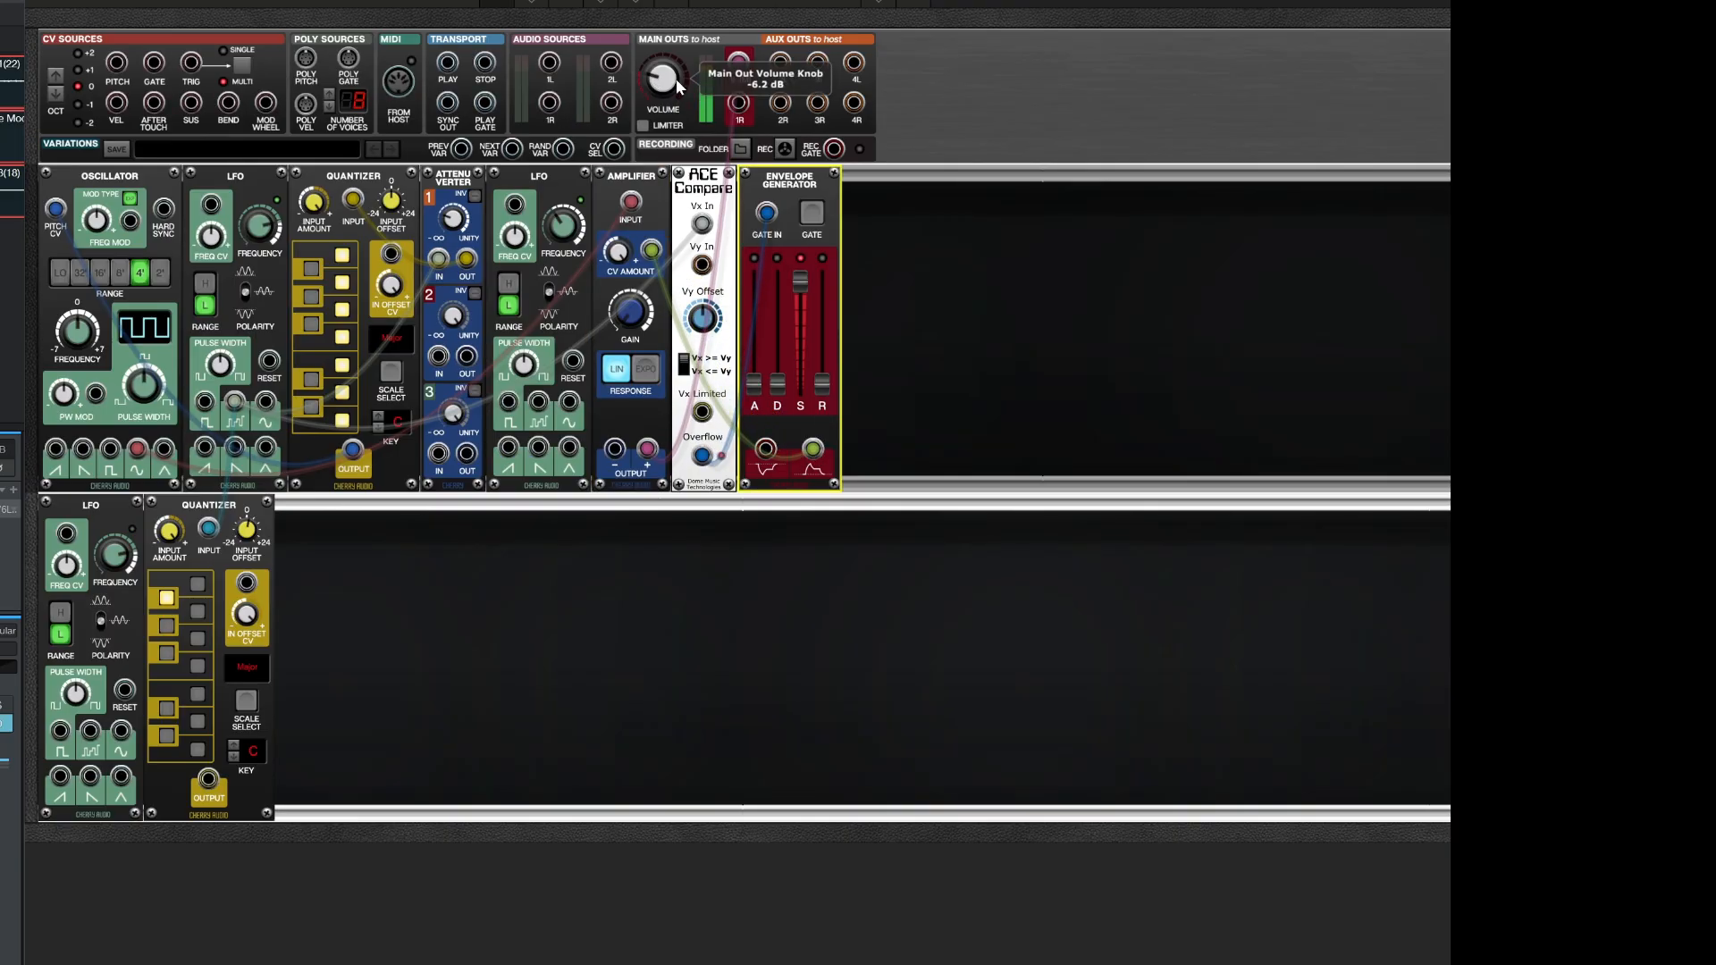
pyautogui.scroll(-5, 676, 79)
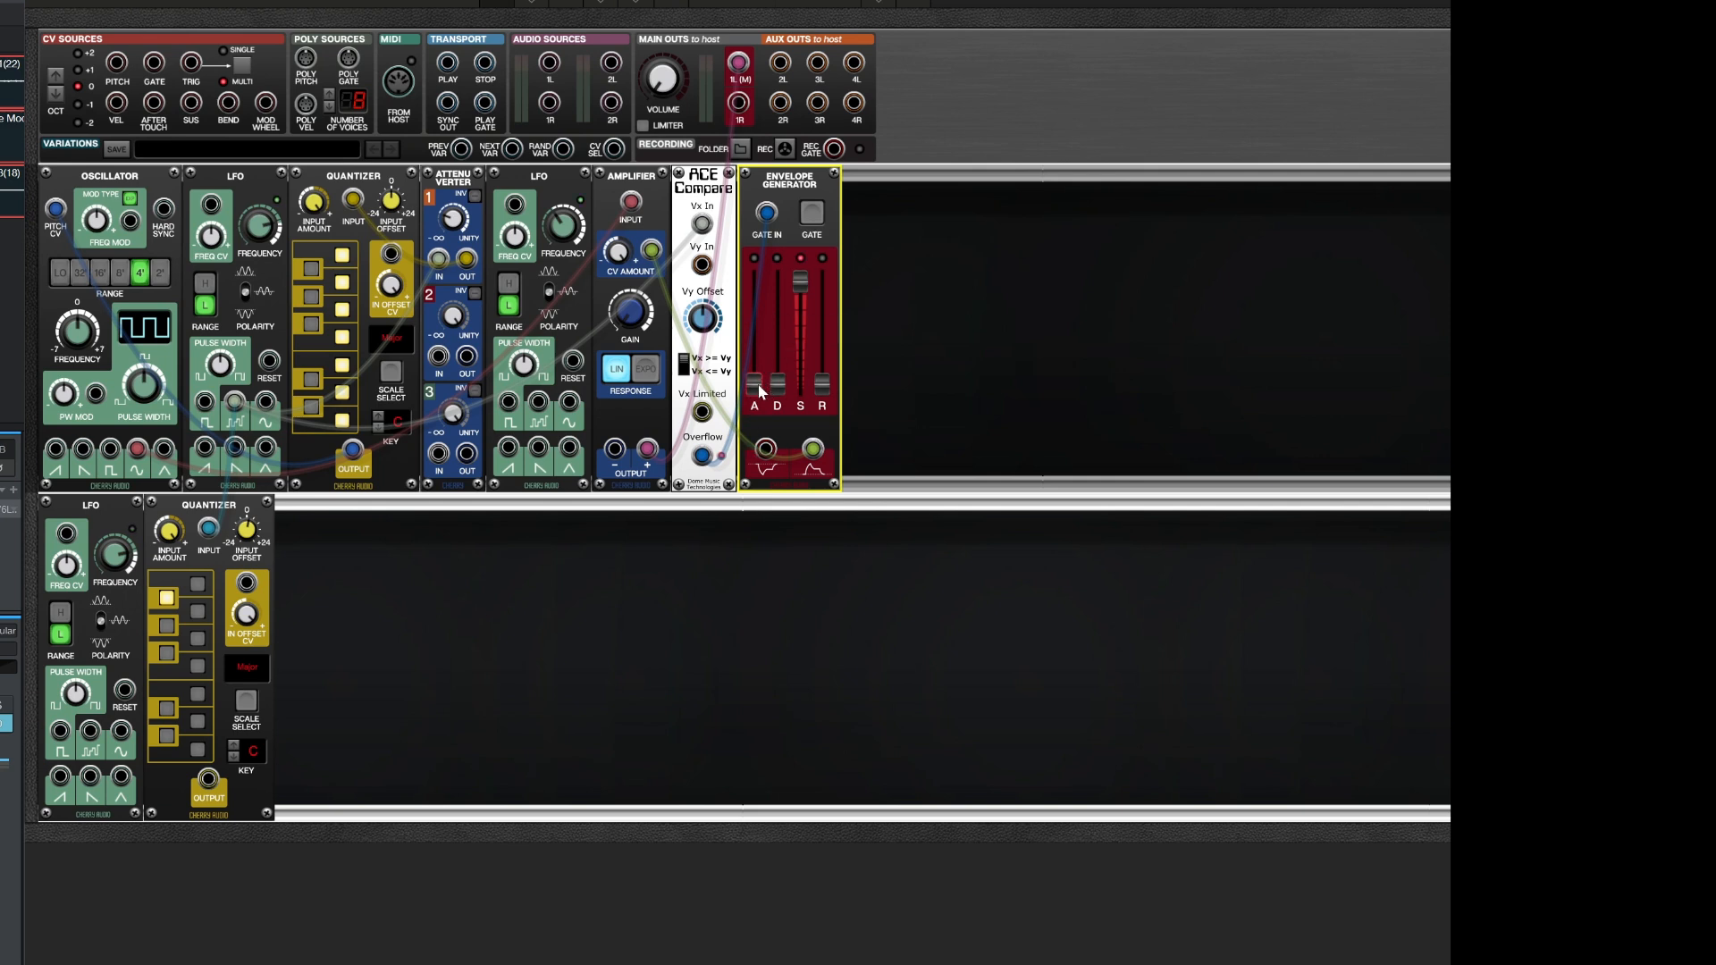
# - Raise the envelope's attack slightly and set its release time to 6.2 ms
pyautogui.moveTo(761, 391)
pyautogui.moveTo(679, 85)
pyautogui.moveTo(825, 385)
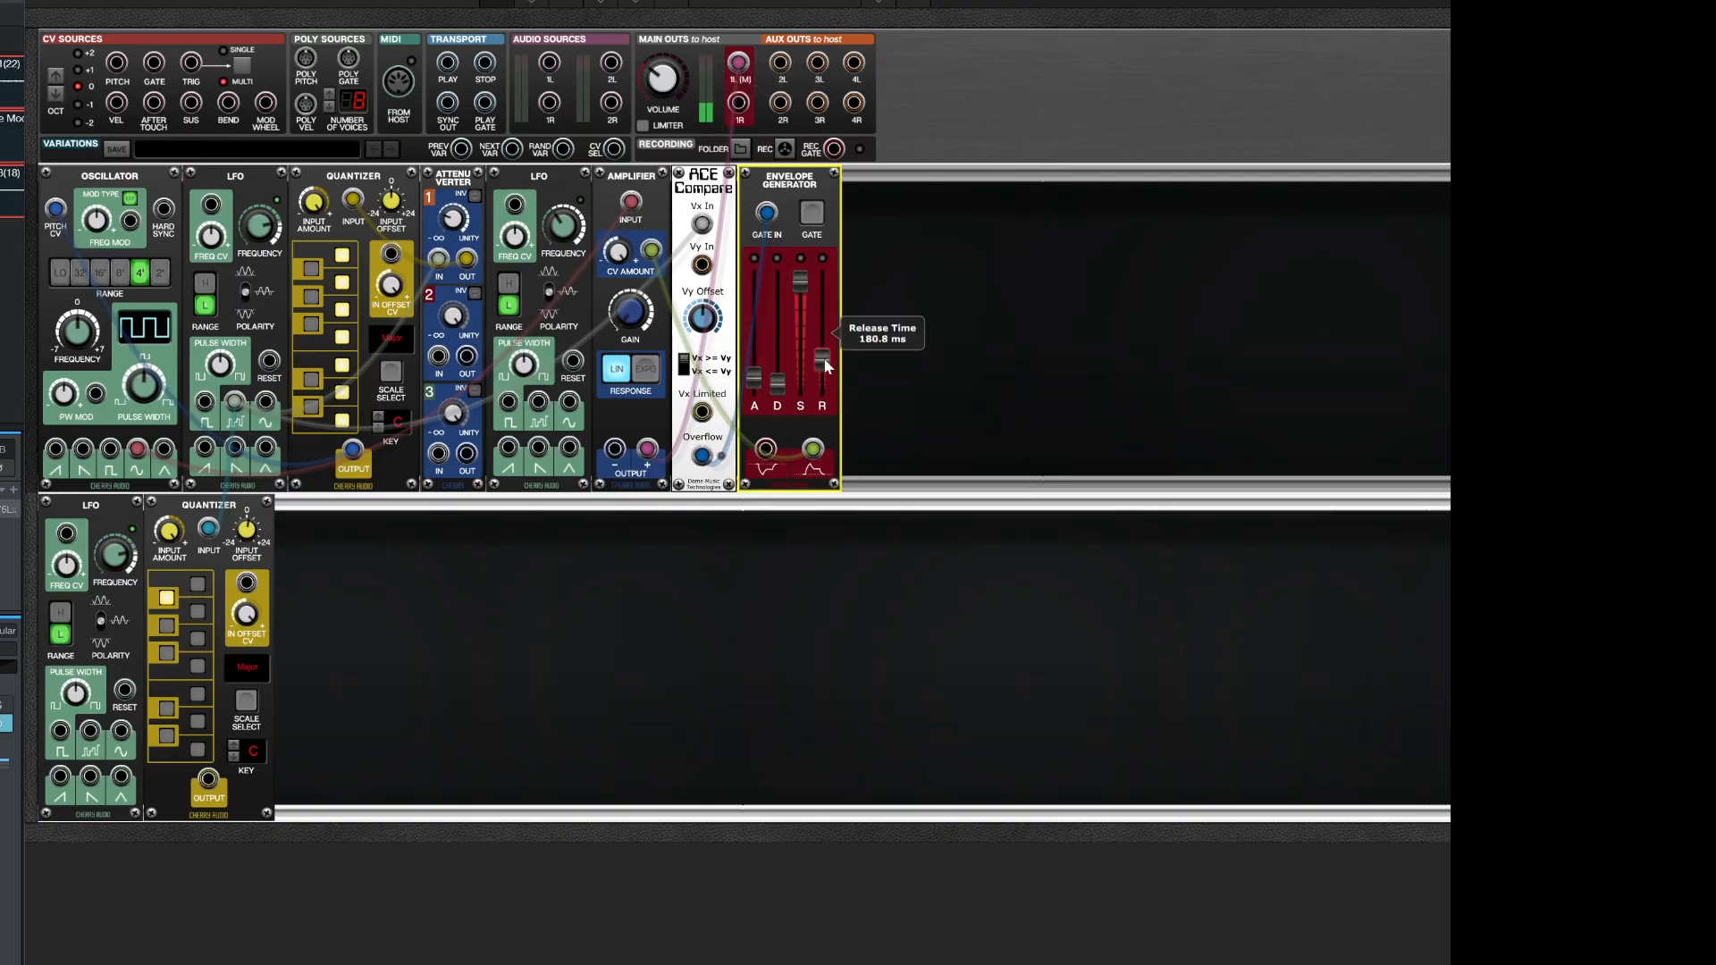
pyautogui.scroll(-3, 827, 366)
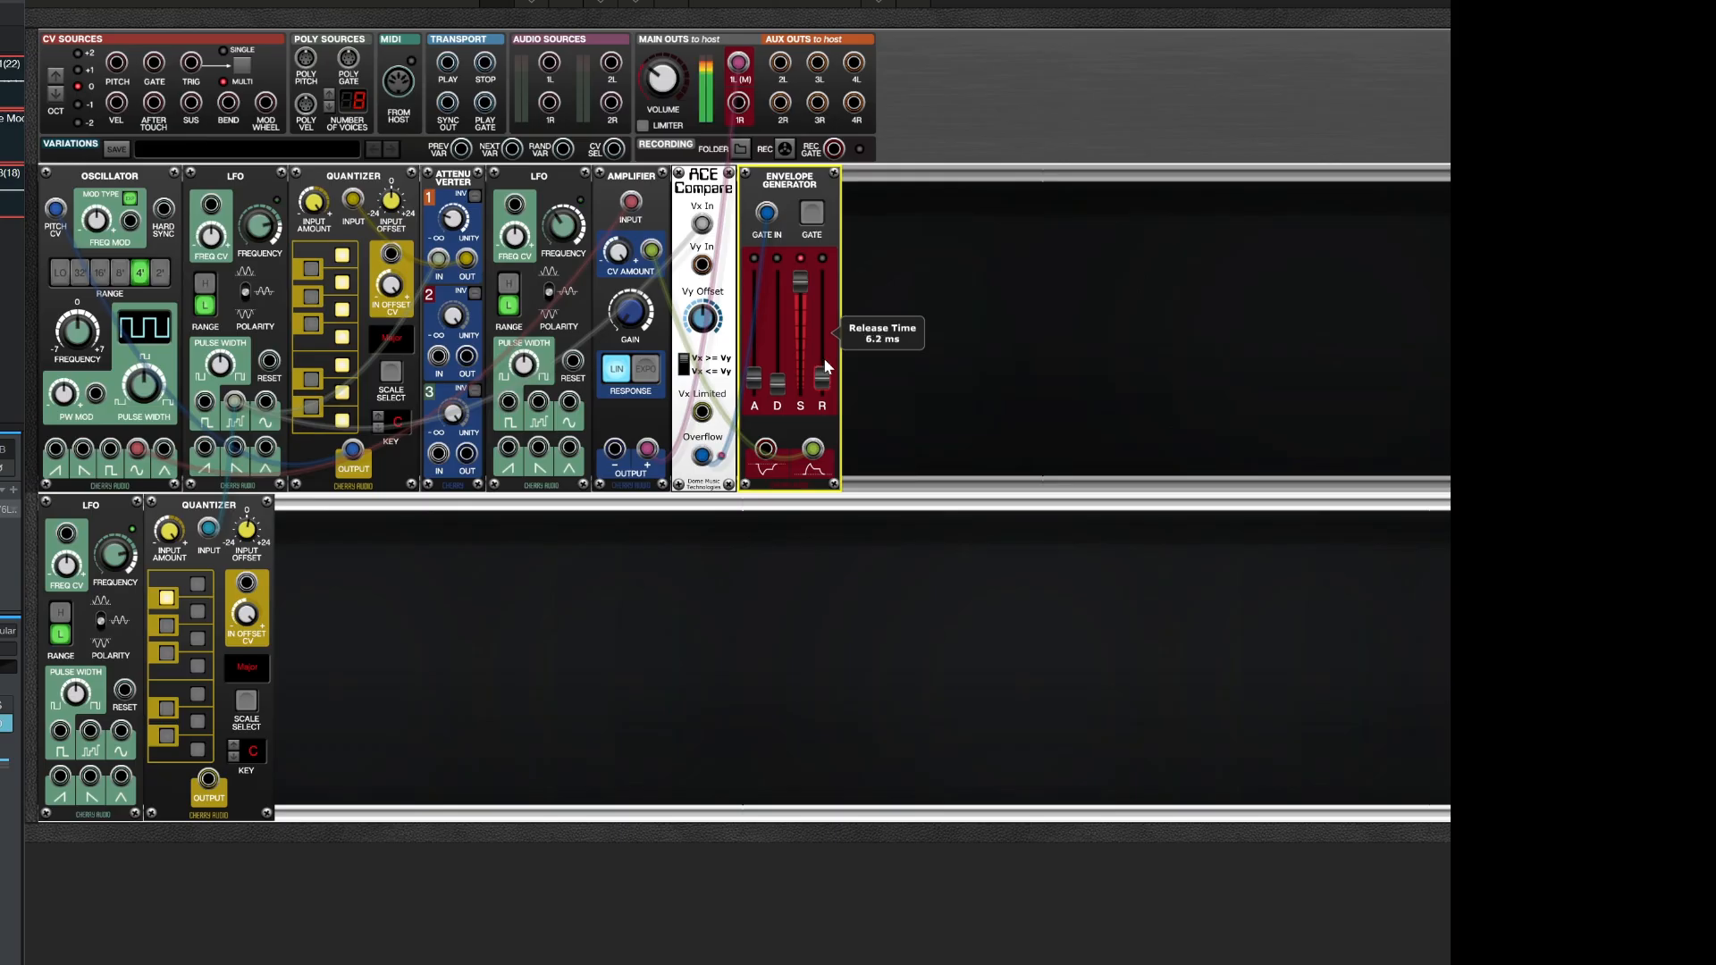
# - Set the envelope's sustain to 0% and decay to about 3469 ms, shorten the release slightly, and turn the main volume down
pyautogui.moveTo(795, 277); pyautogui.dragTo(797, 513)
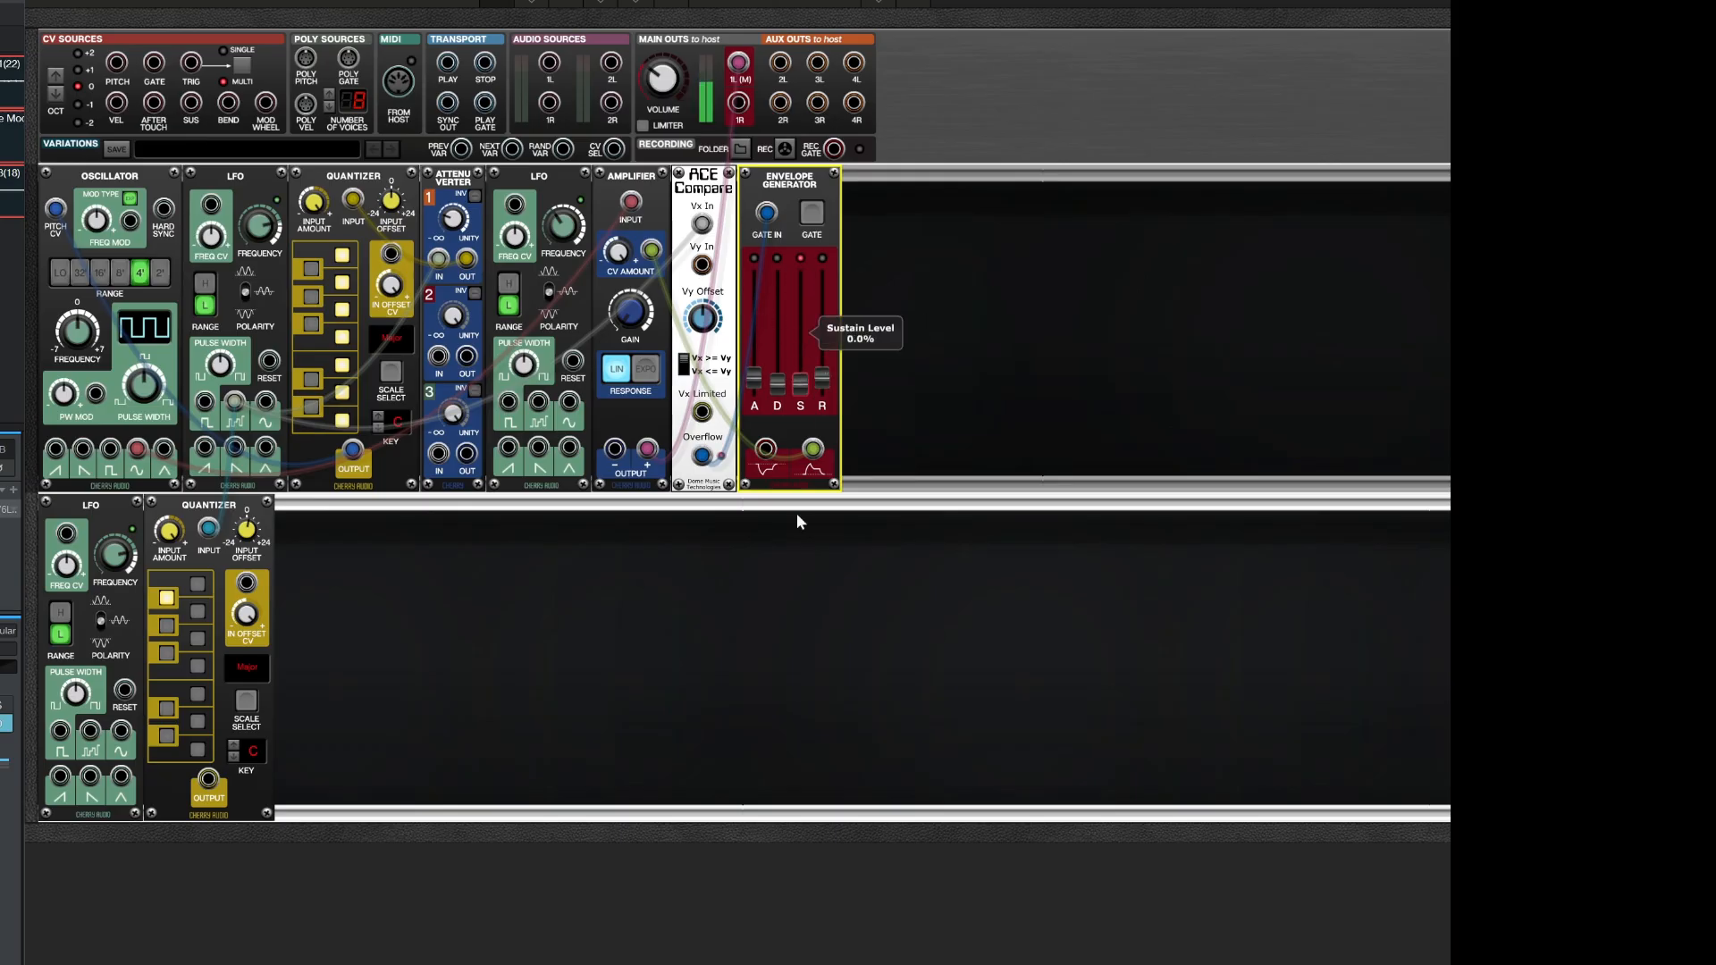
pyautogui.moveTo(781, 381); pyautogui.dragTo(779, 316)
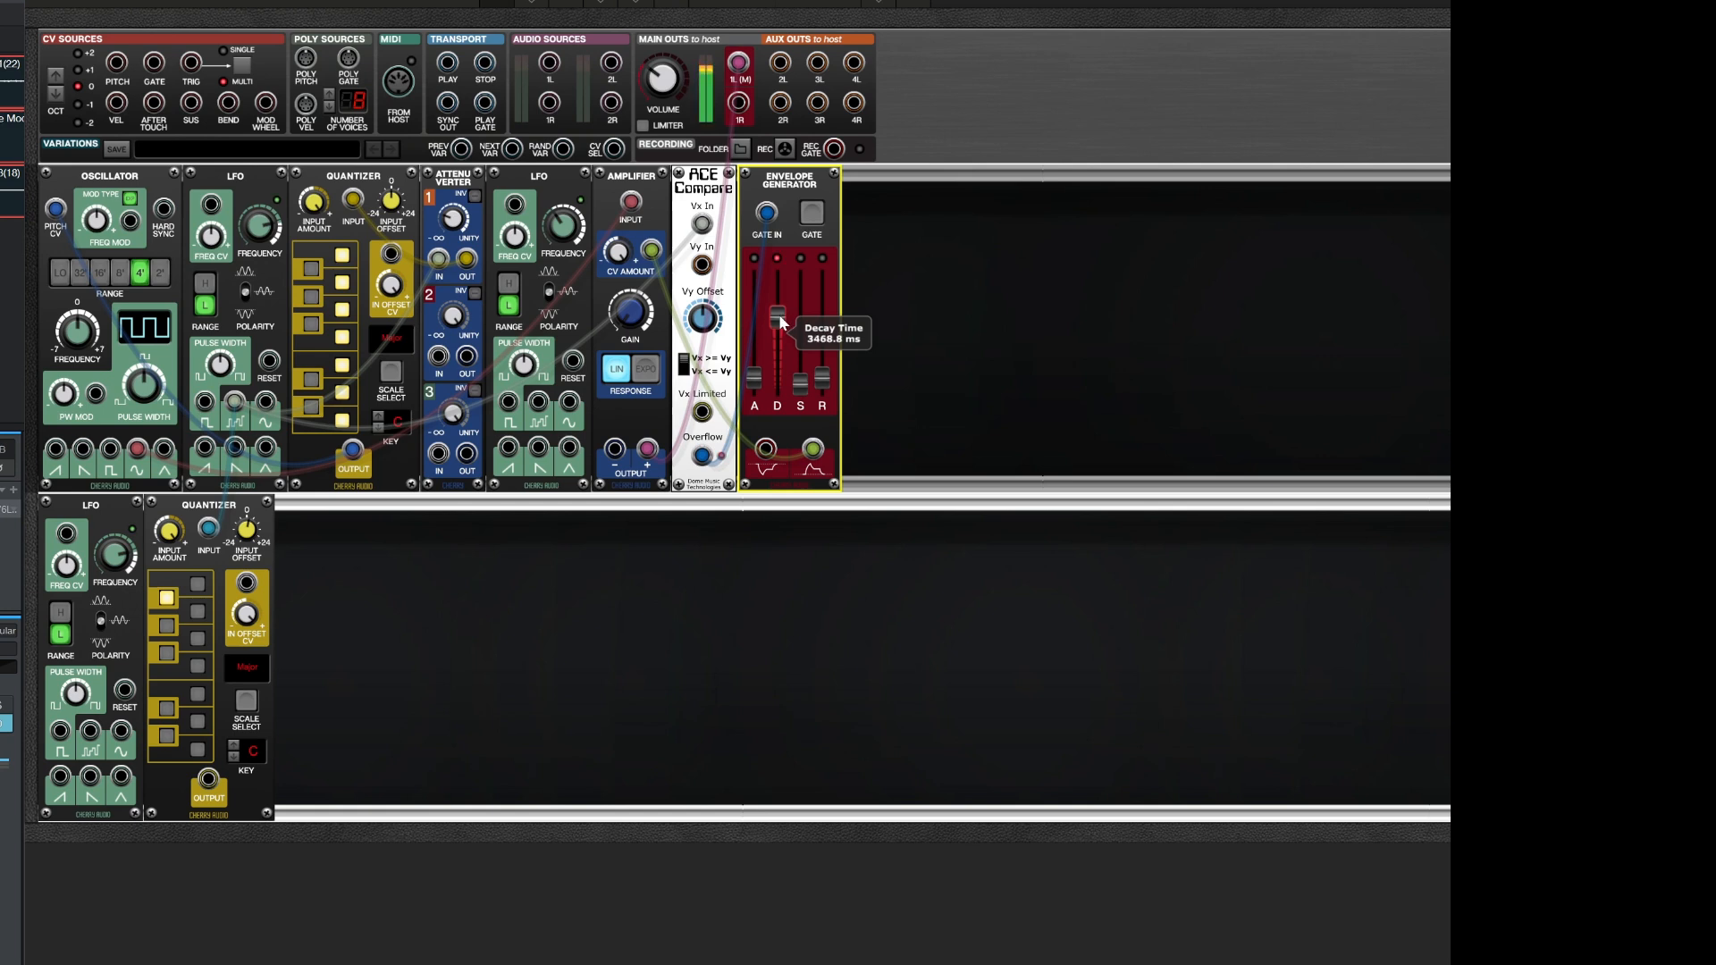
pyautogui.moveTo(822, 380)
pyautogui.mouseDown()
pyautogui.moveTo(822, 359)
pyautogui.moveTo(819, 397)
pyautogui.mouseUp()
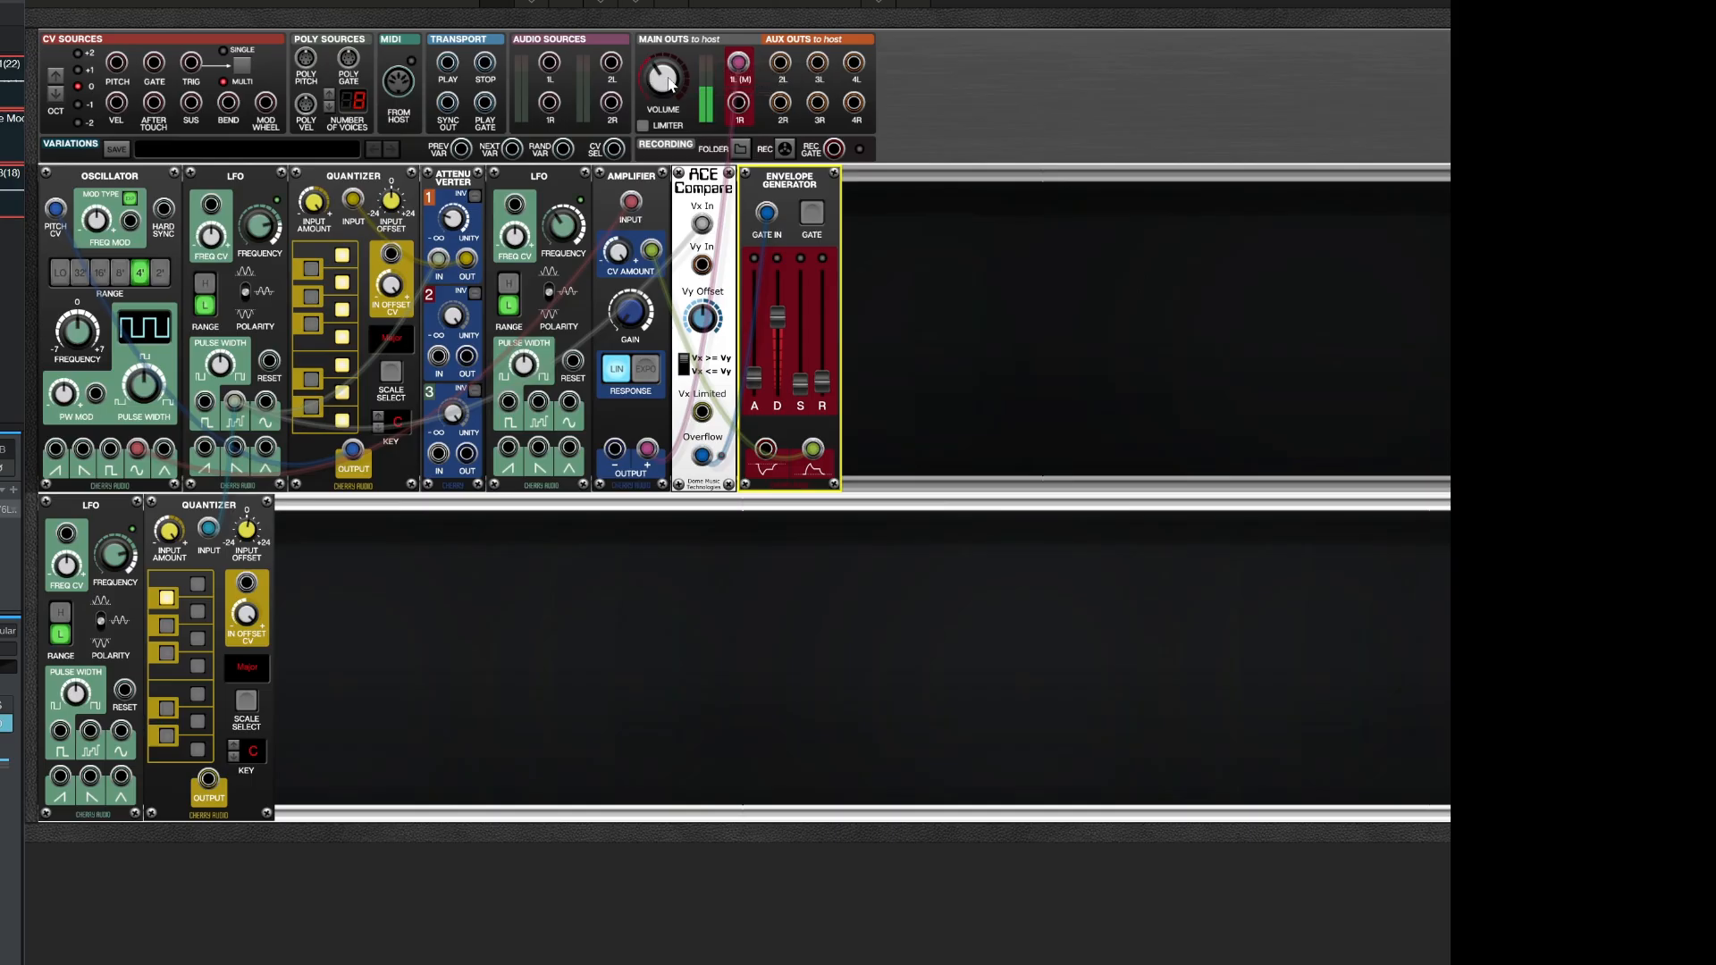
pyautogui.moveTo(661, 85); pyautogui.dragTo(665, 282)
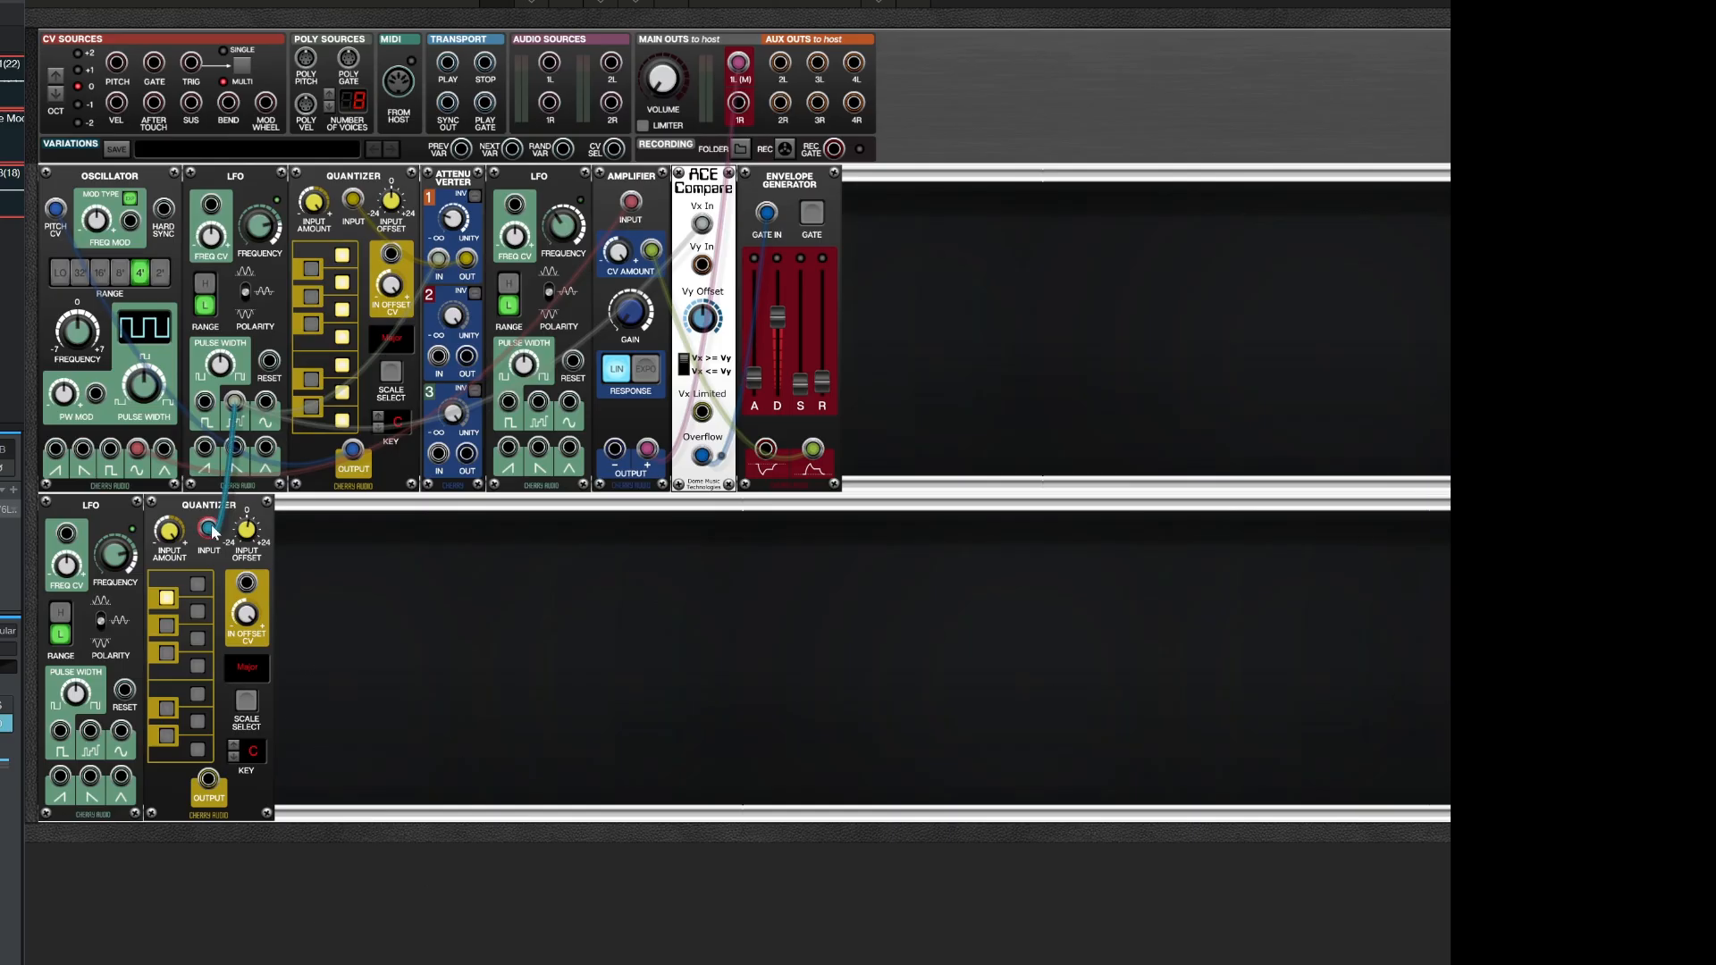
# - Remove the lower quantizer, the lower LFO and the unused LFO beside the amplifier, and audition the remaining patch
pyautogui.click(257, 513)
pyautogui.press('Delete')
pyautogui.click(87, 510)
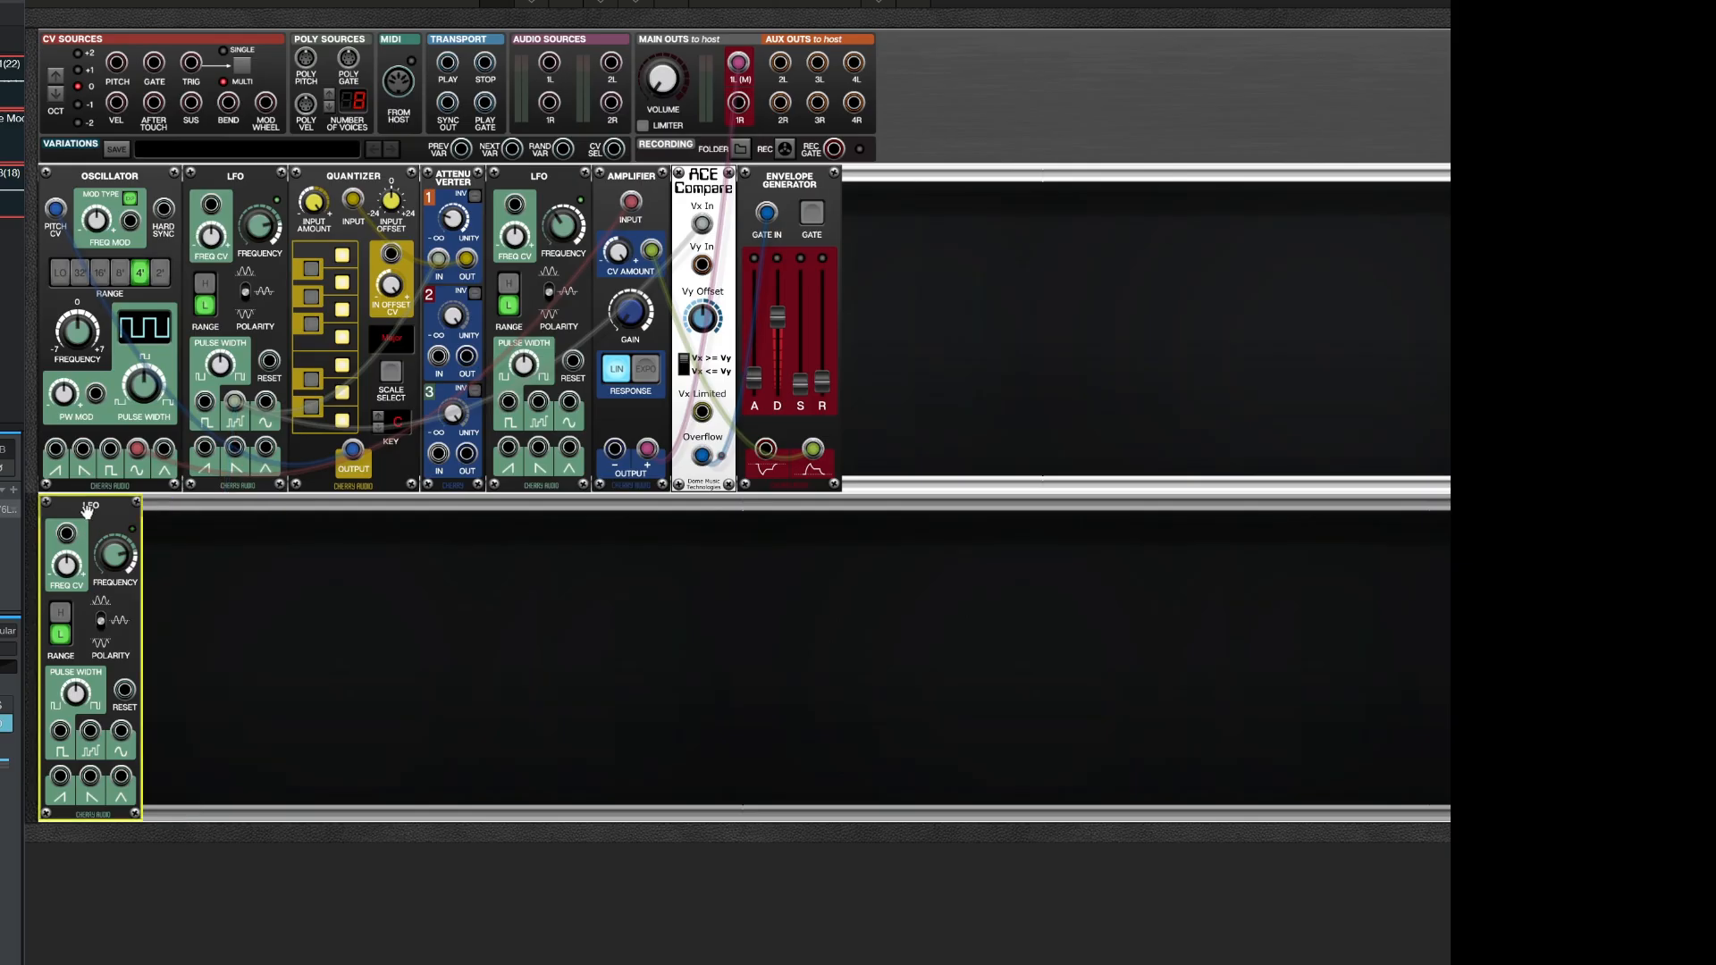
pyautogui.press('Delete')
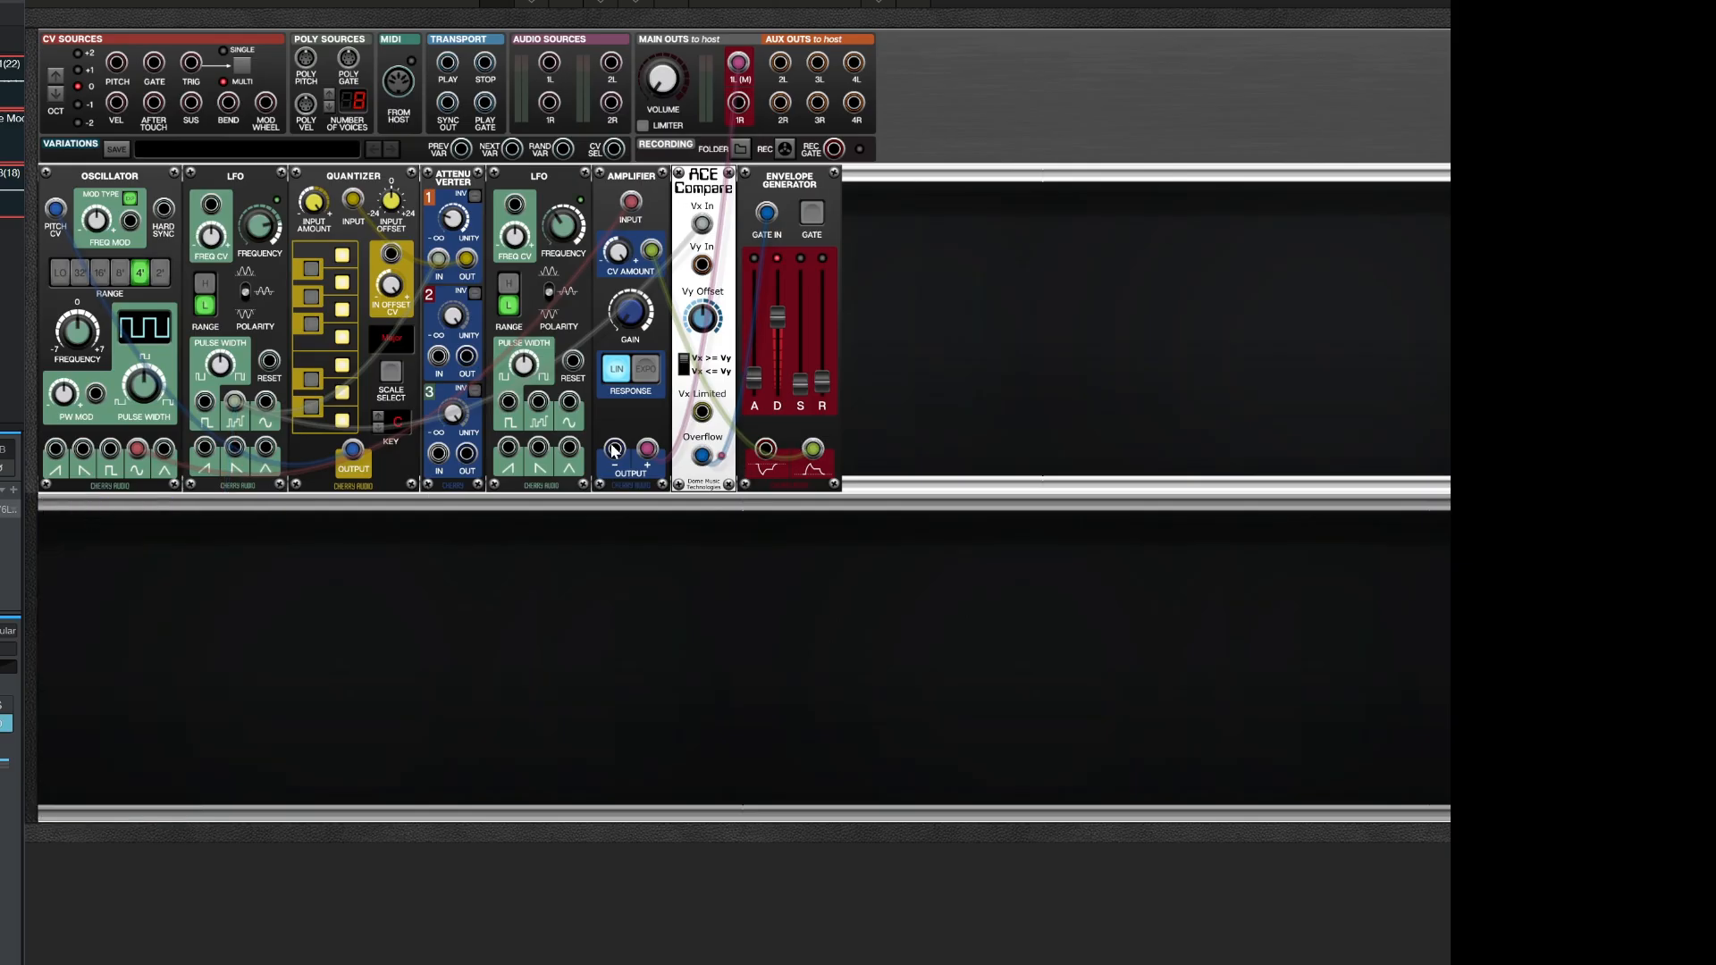
pyautogui.click(524, 181)
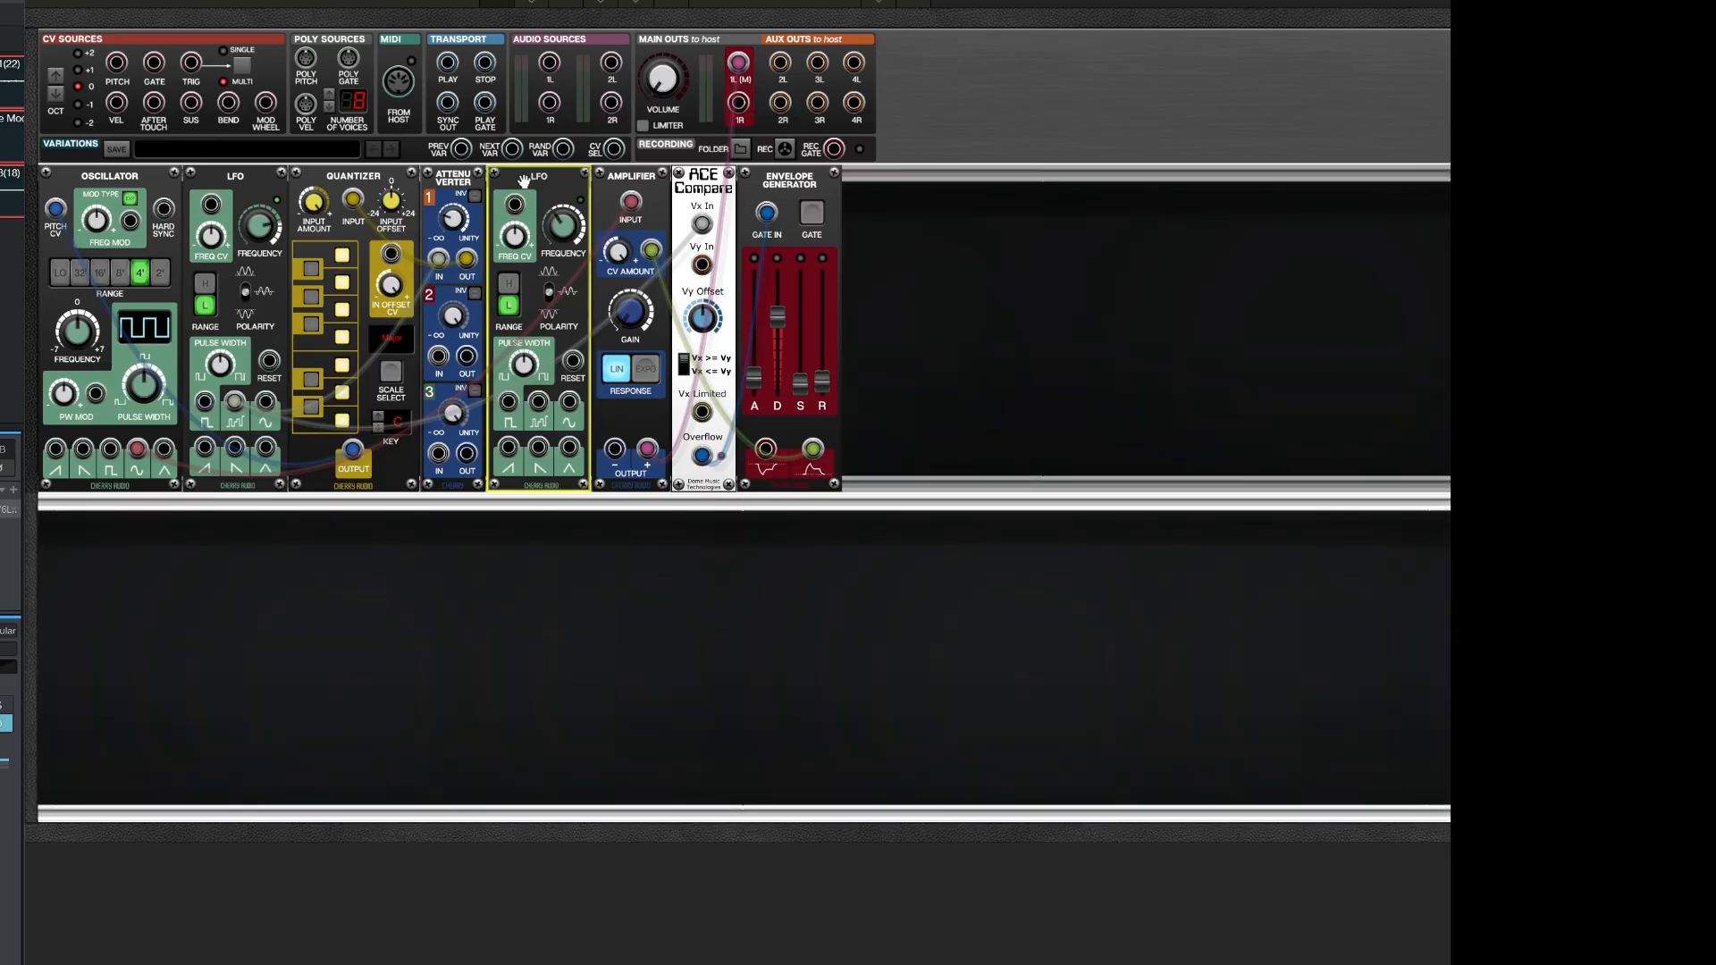
pyautogui.press('Delete')
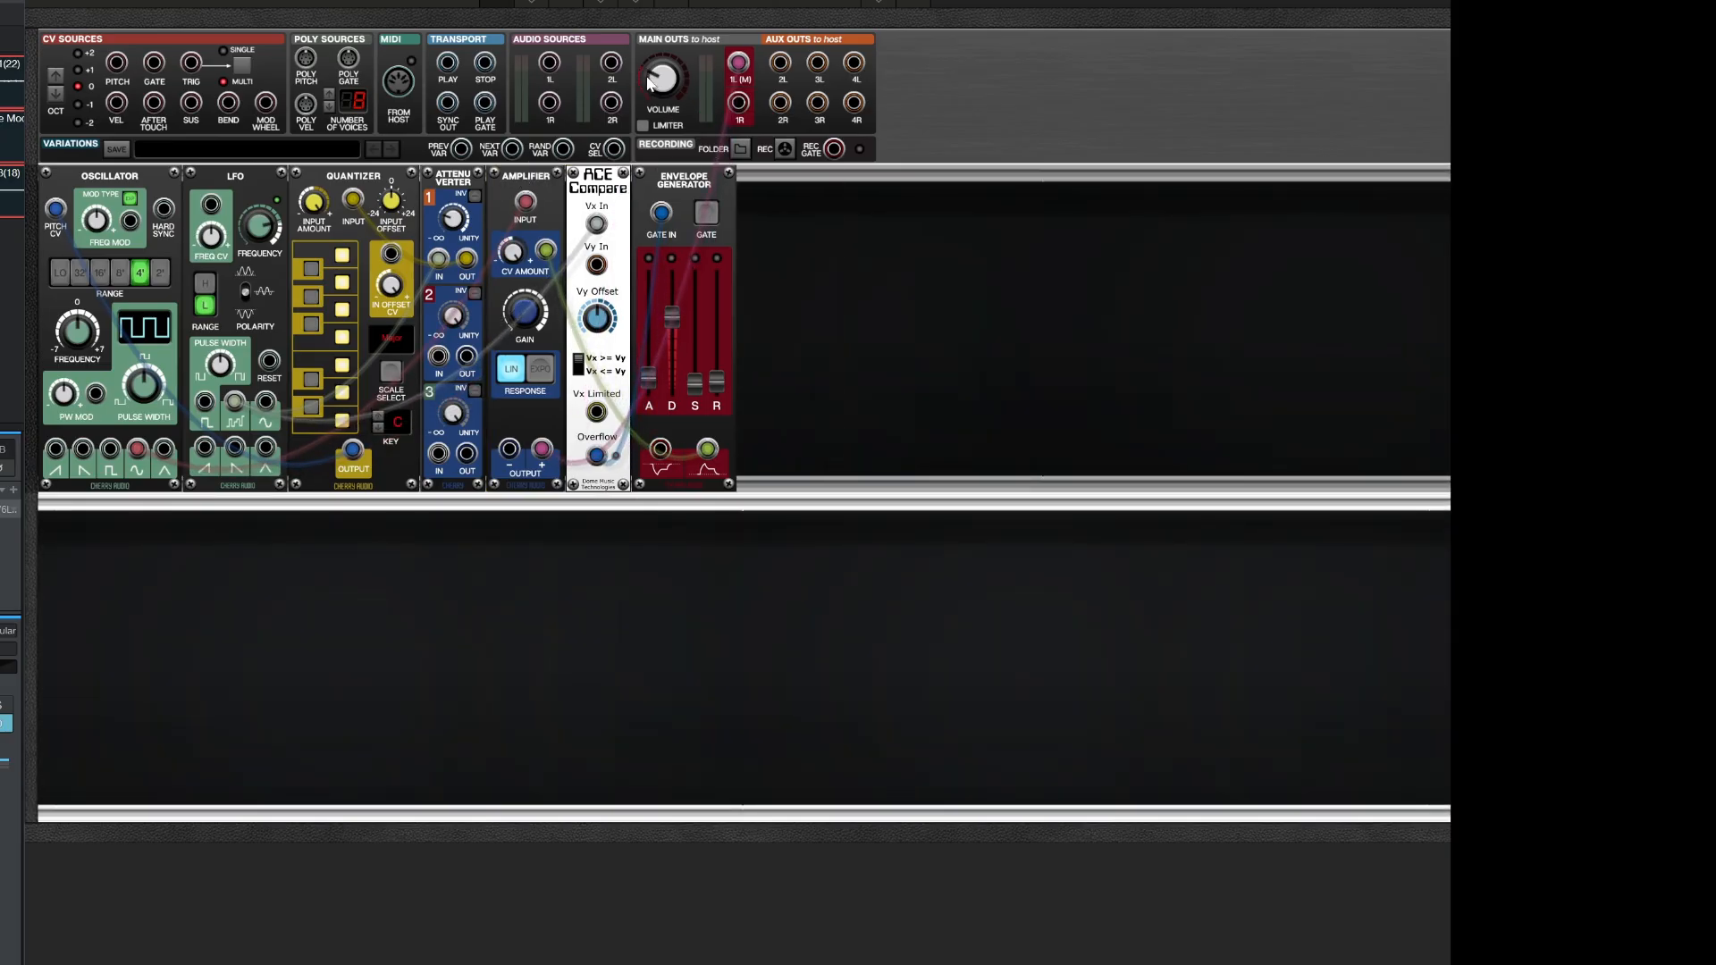
pyautogui.scroll(3, 650, 82)
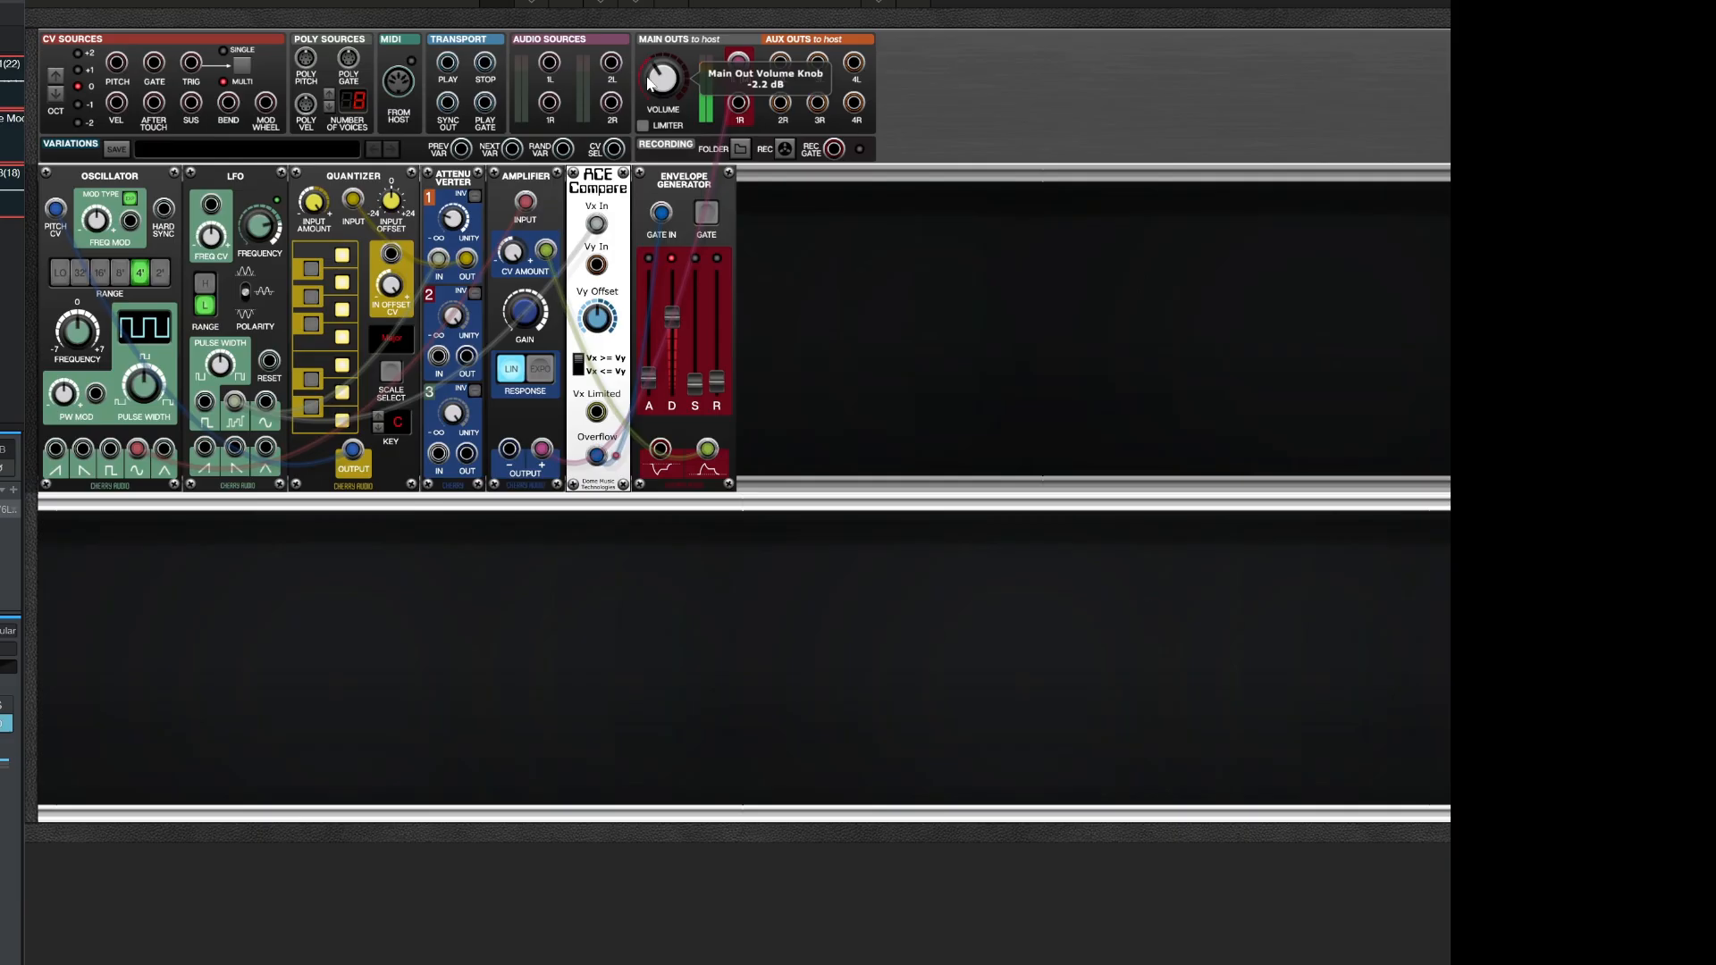
pyautogui.scroll(-5, 650, 82)
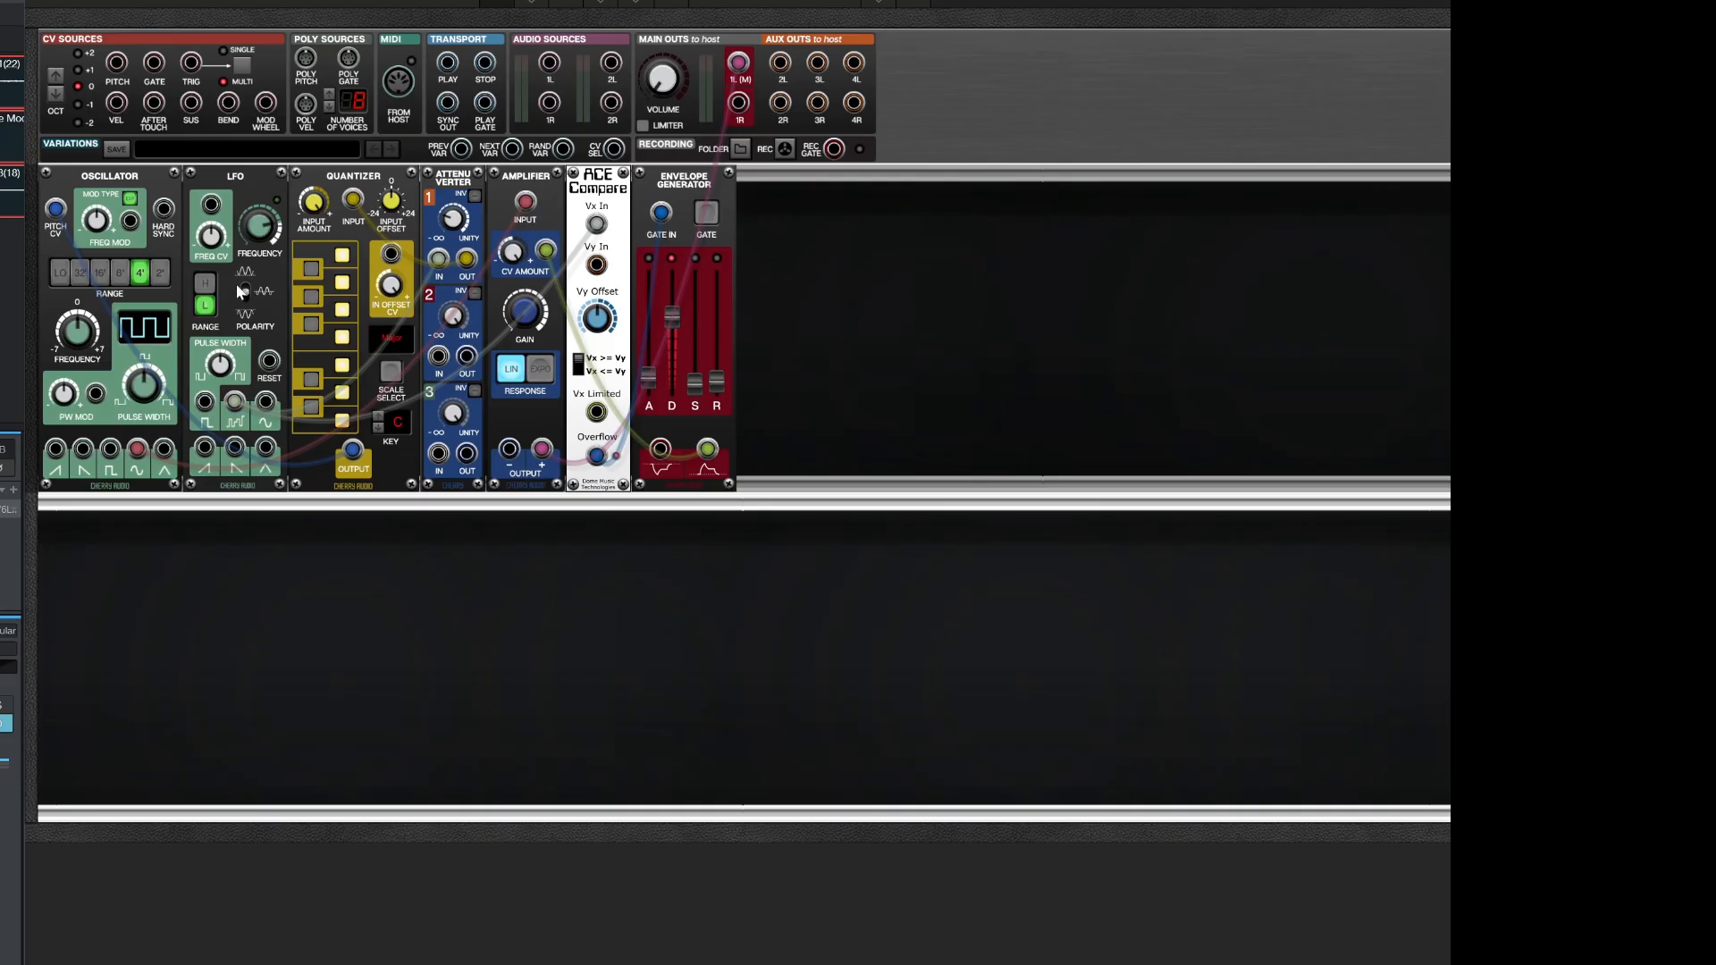
pyautogui.rightClick(272, 266)
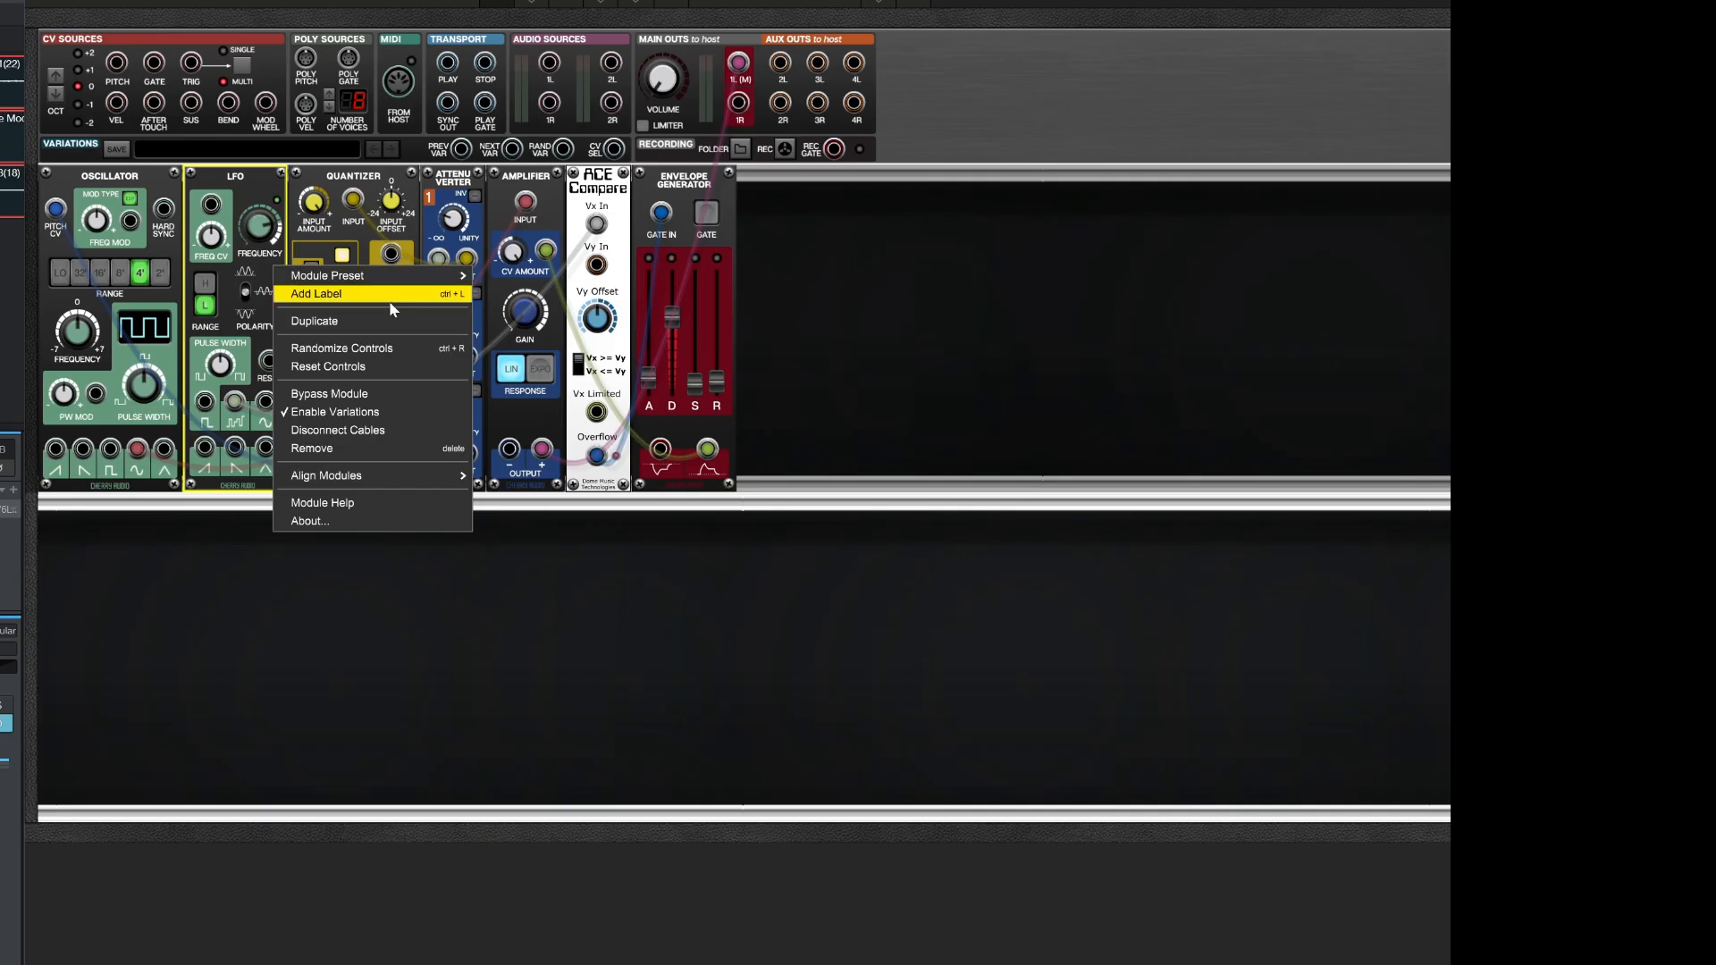
pyautogui.moveTo(392, 280)
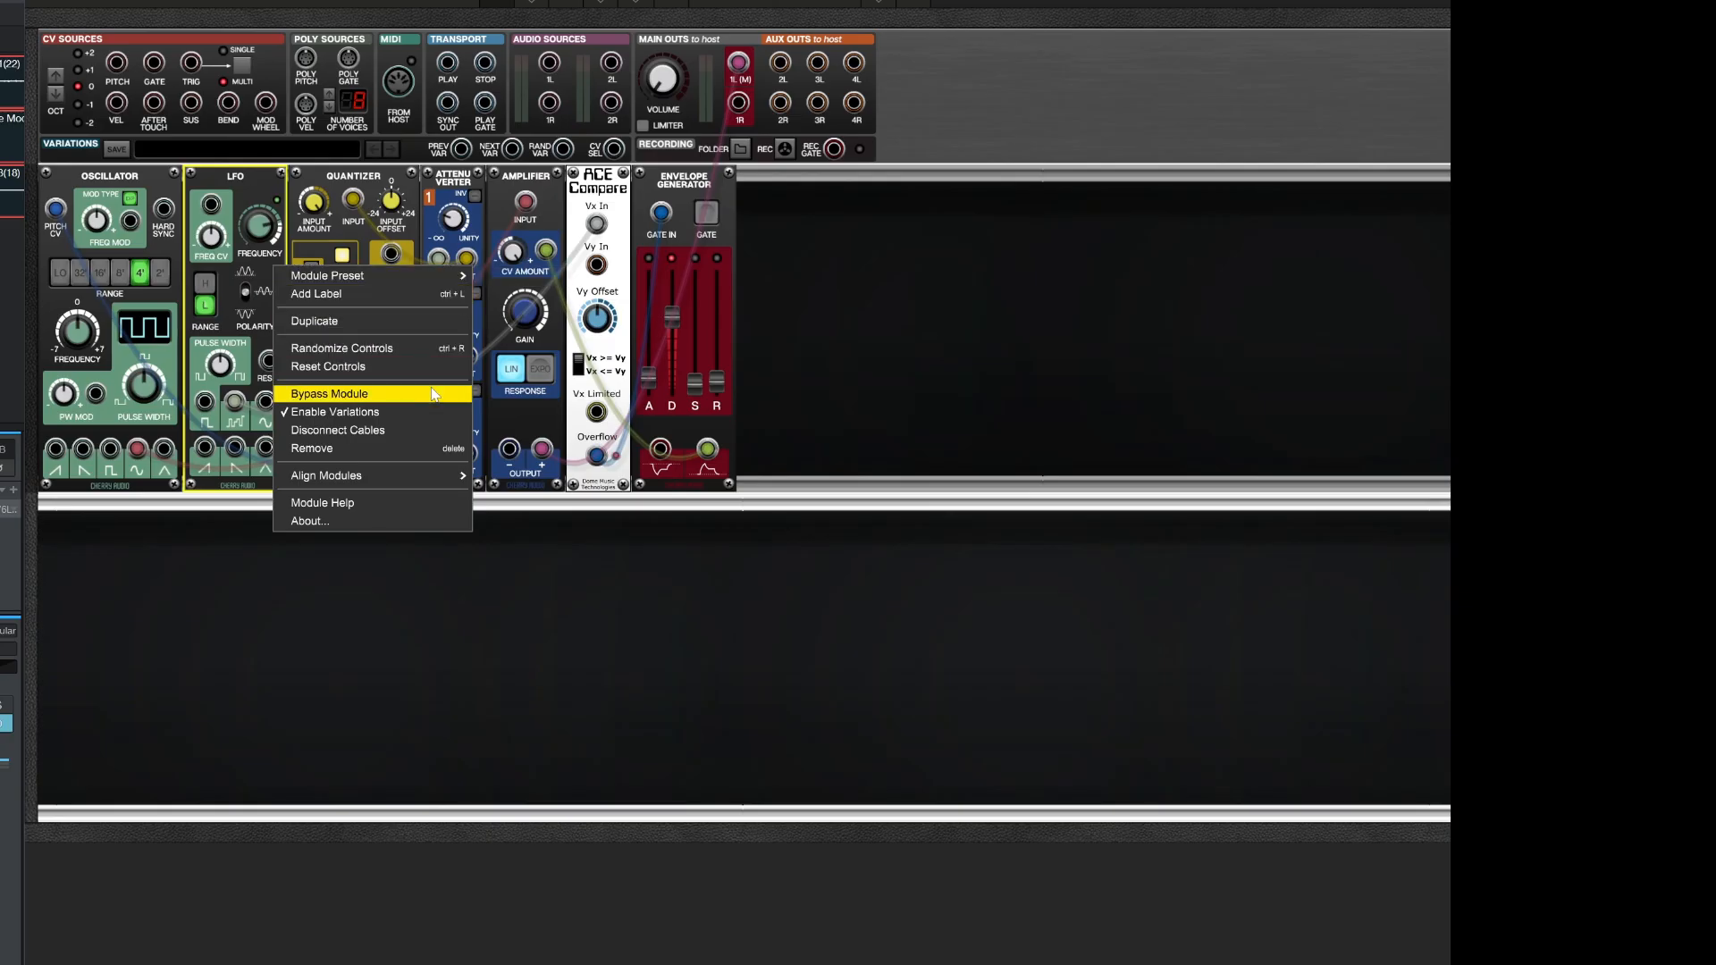
pyautogui.click(825, 308)
# - Duplicate the upper cabinet together with its external cables and audition both voices
pyautogui.rightClick(806, 282)
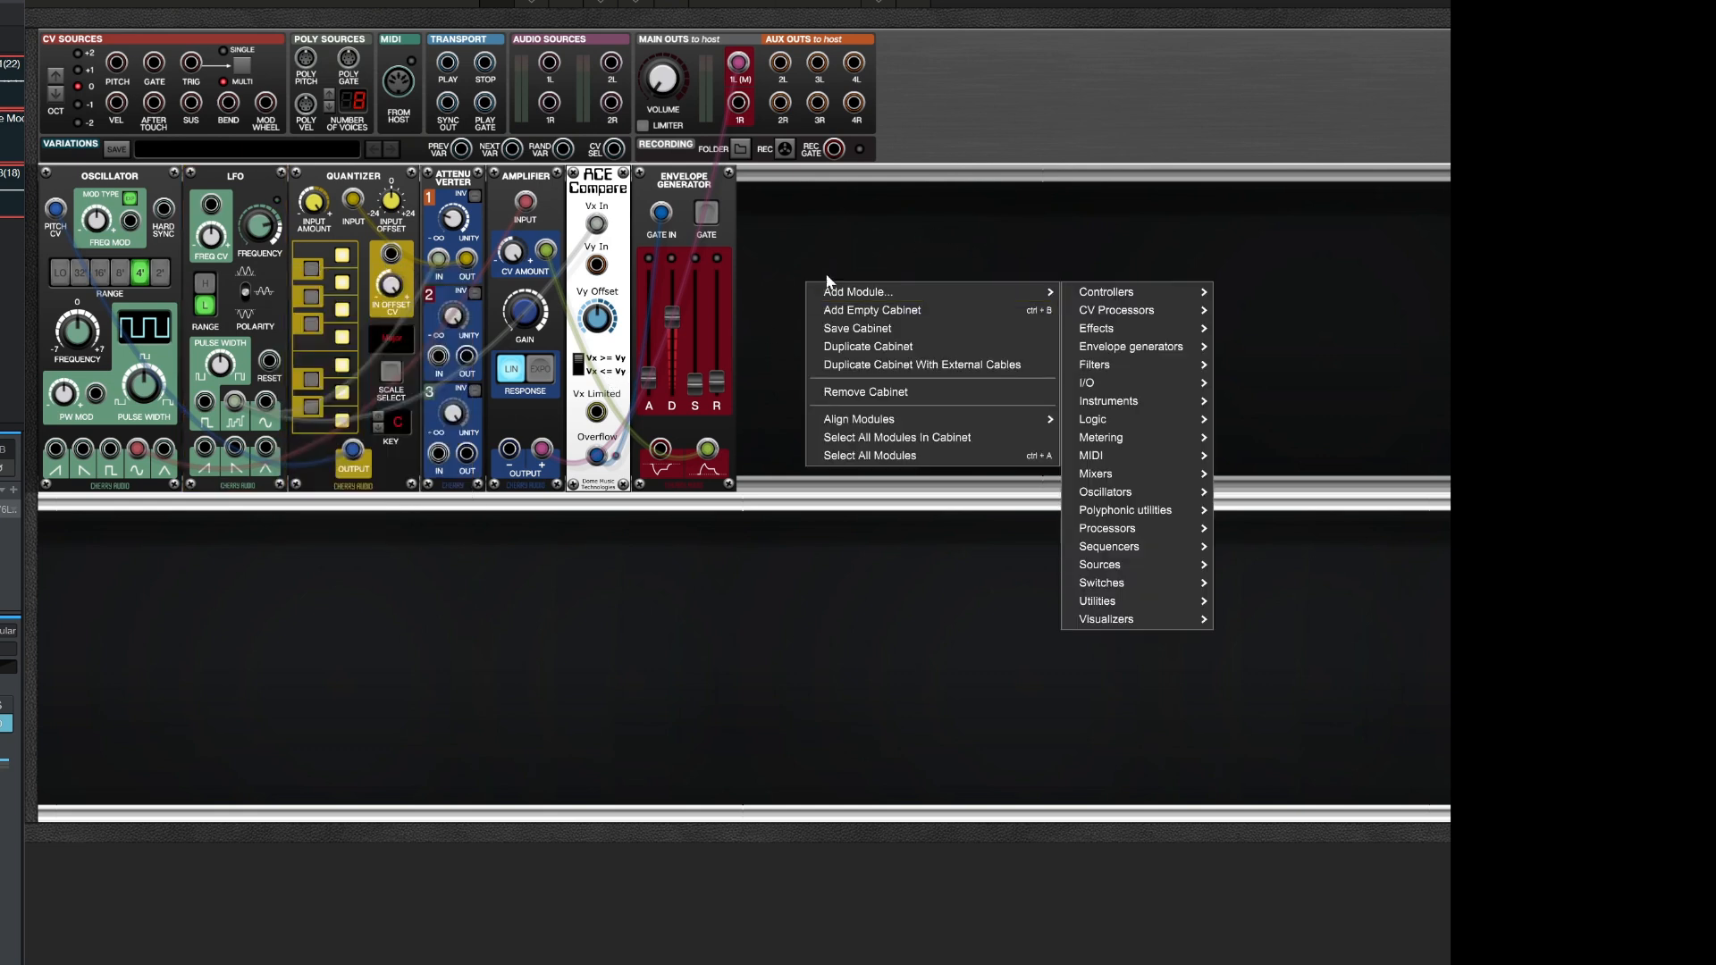
pyautogui.click(914, 368)
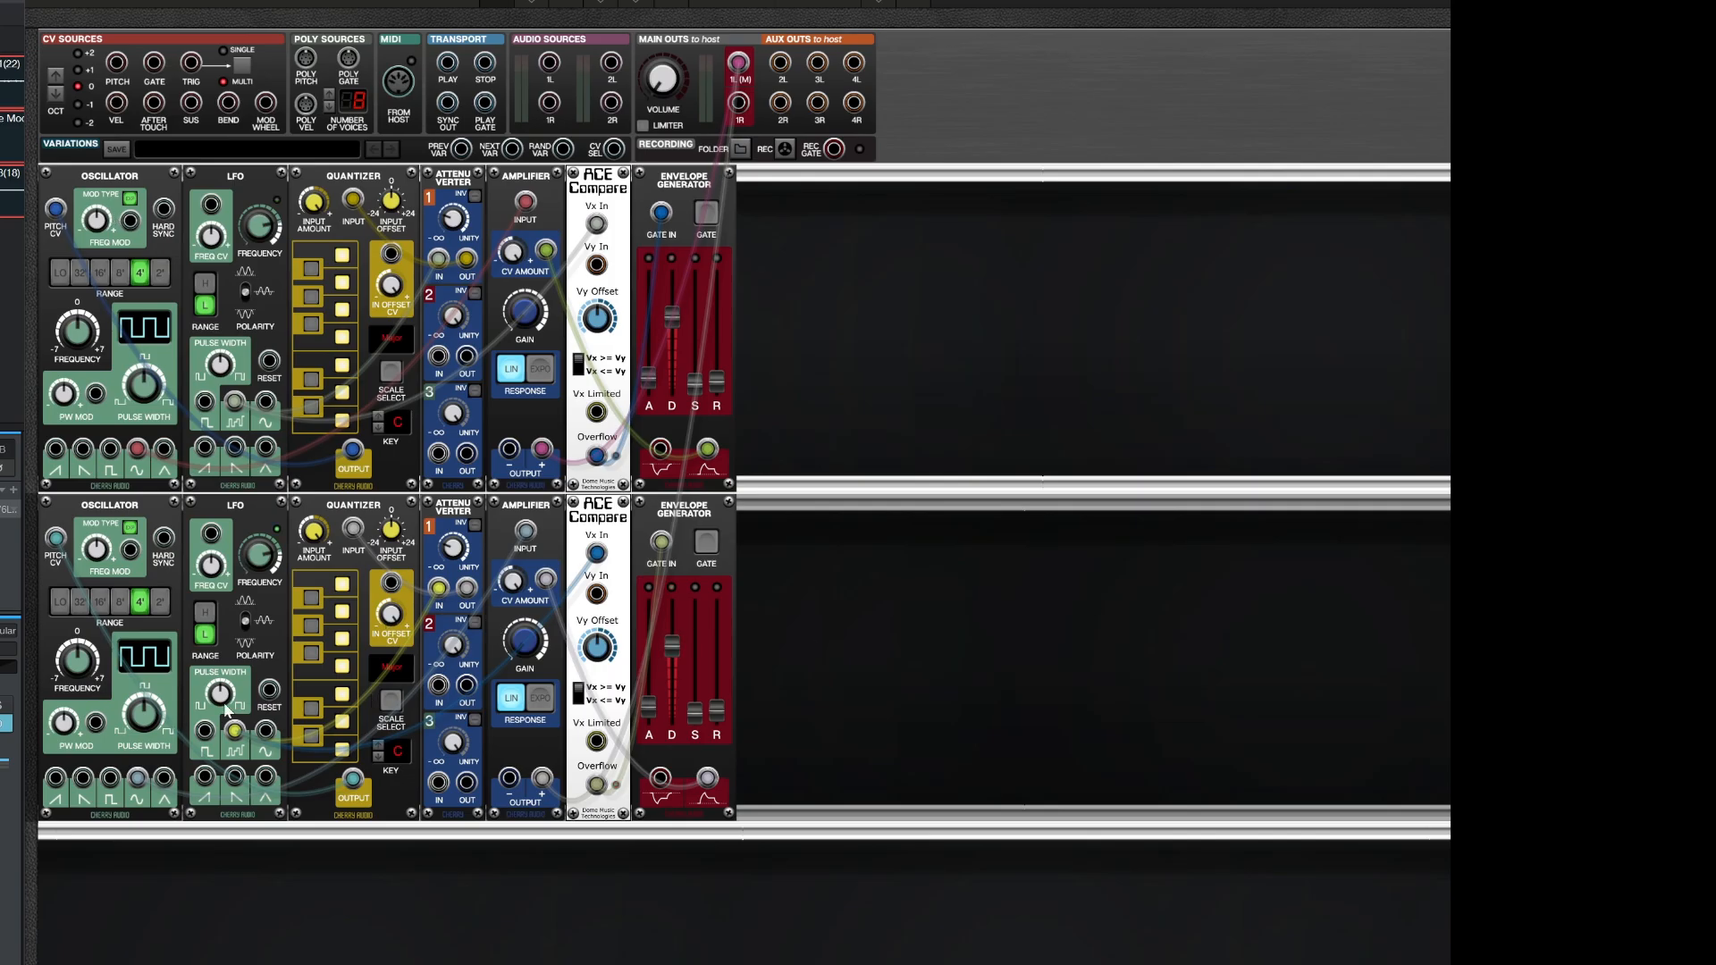
pyautogui.scroll(4, 677, 72)
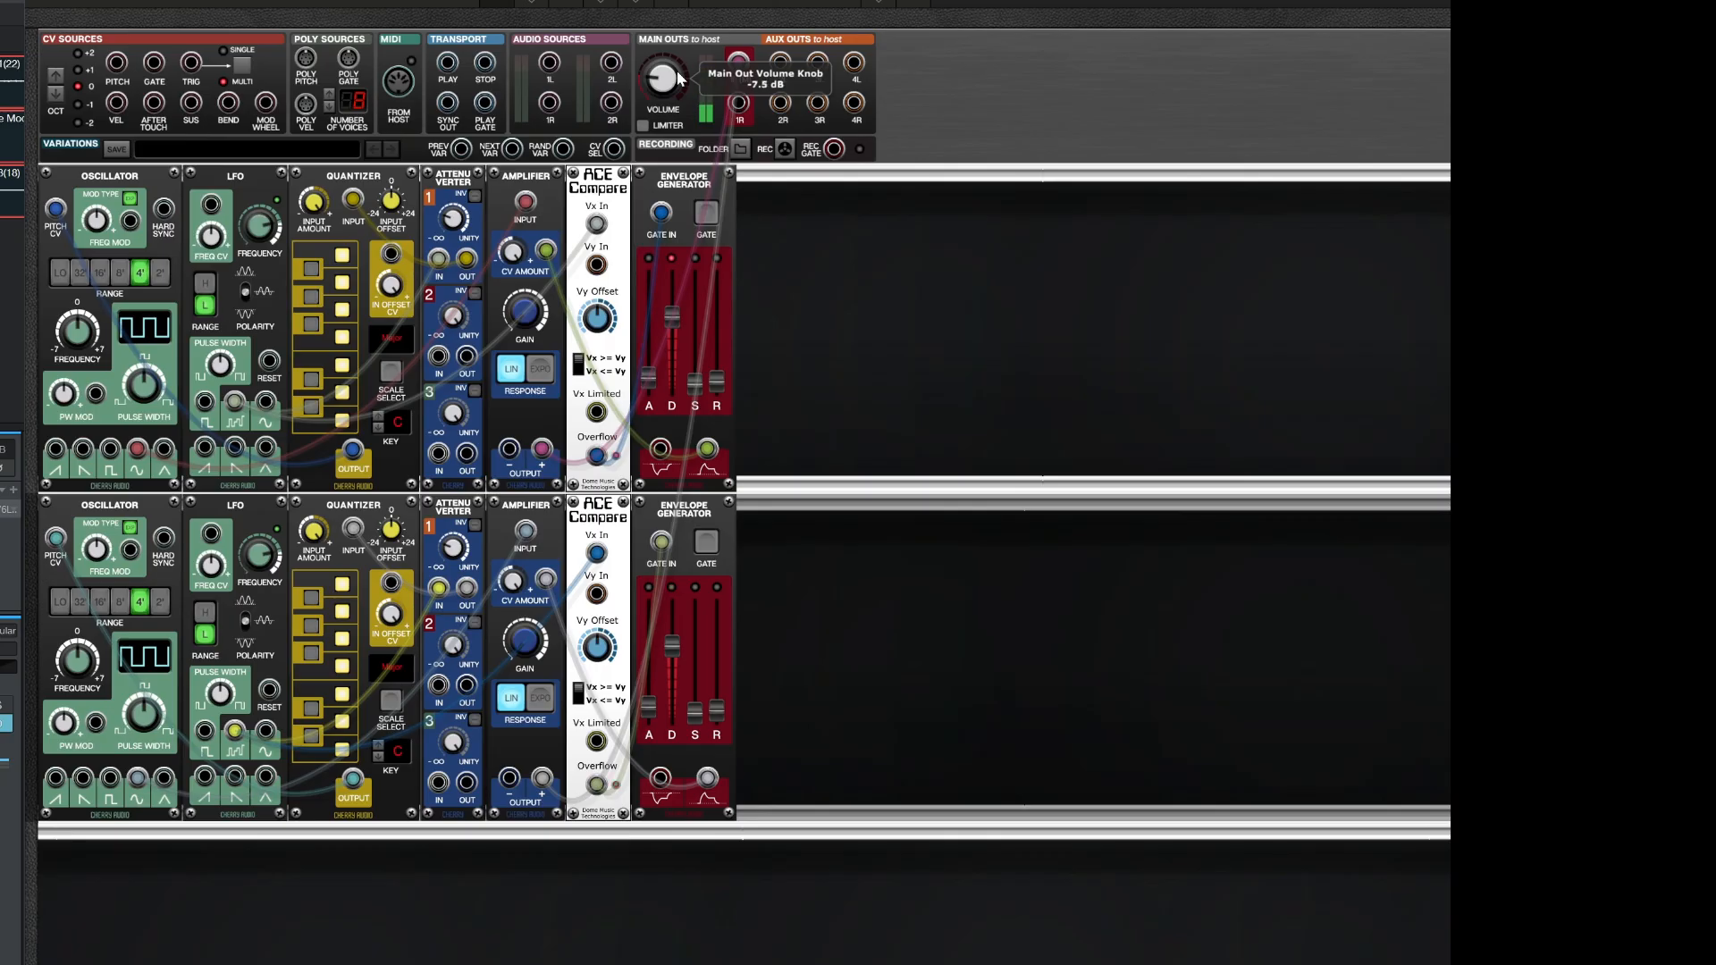
pyautogui.scroll(2, 679, 78)
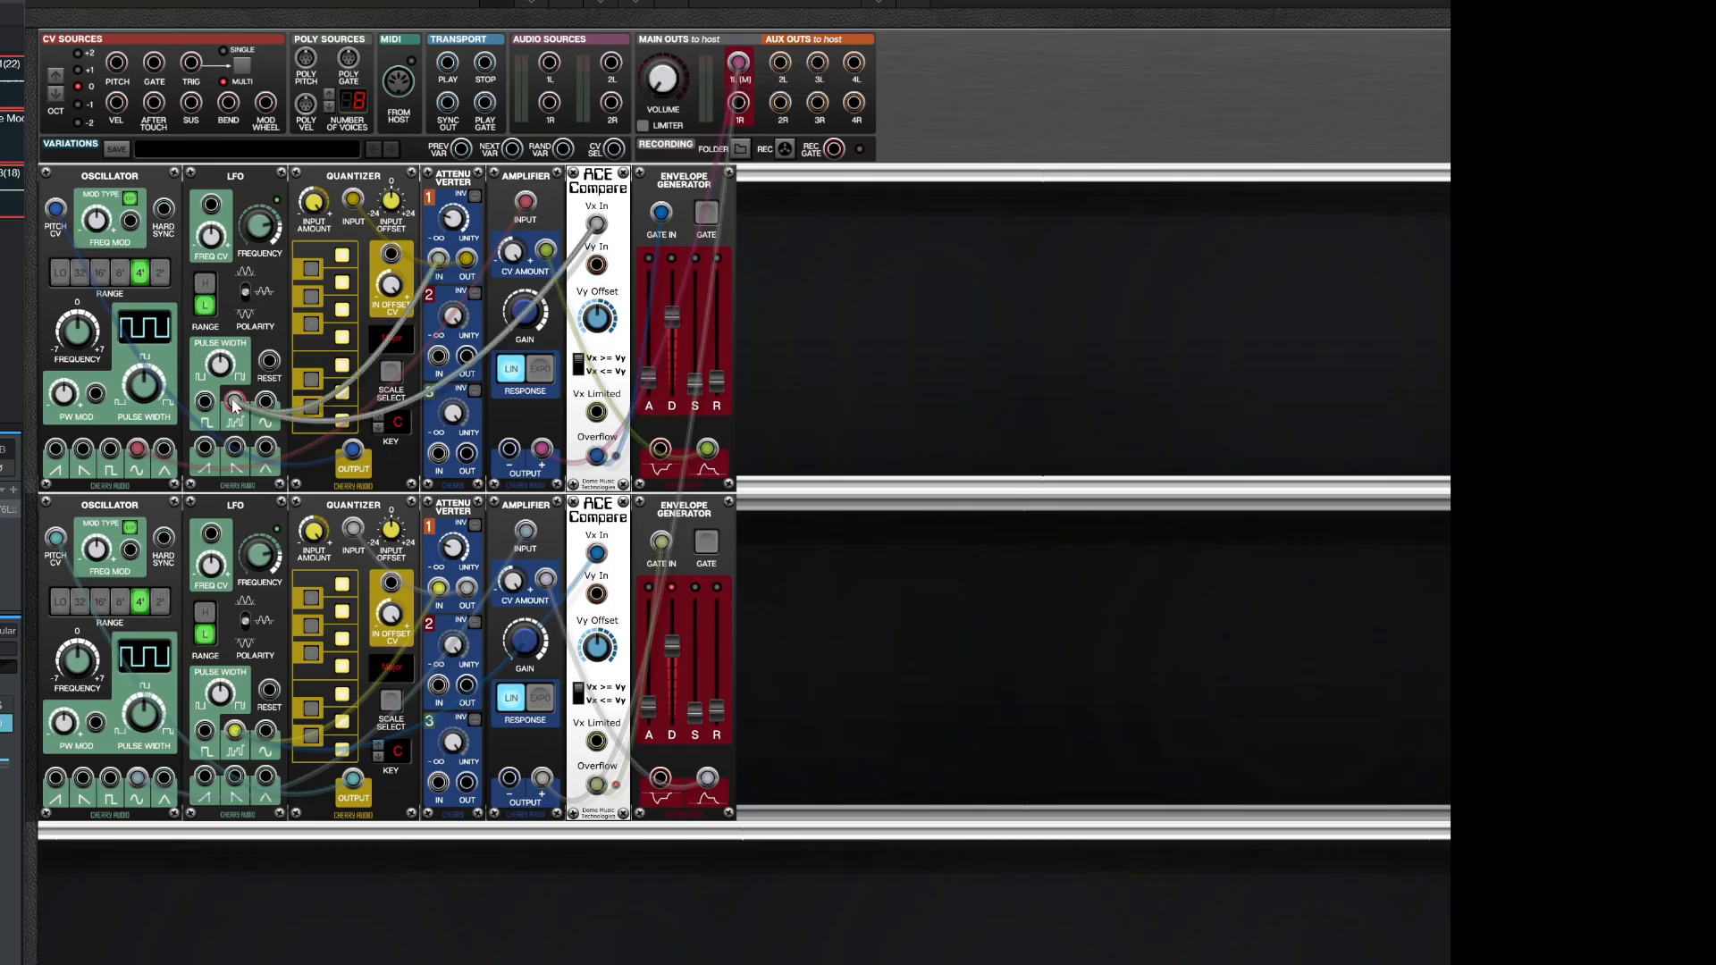
# - Move both cables from the lower LFO's random output to the upper LFO's random output and audition the shared modulation
pyautogui.moveTo(266, 739); pyautogui.dragTo(235, 402)
pyautogui.moveTo(238, 732); pyautogui.dragTo(235, 402)
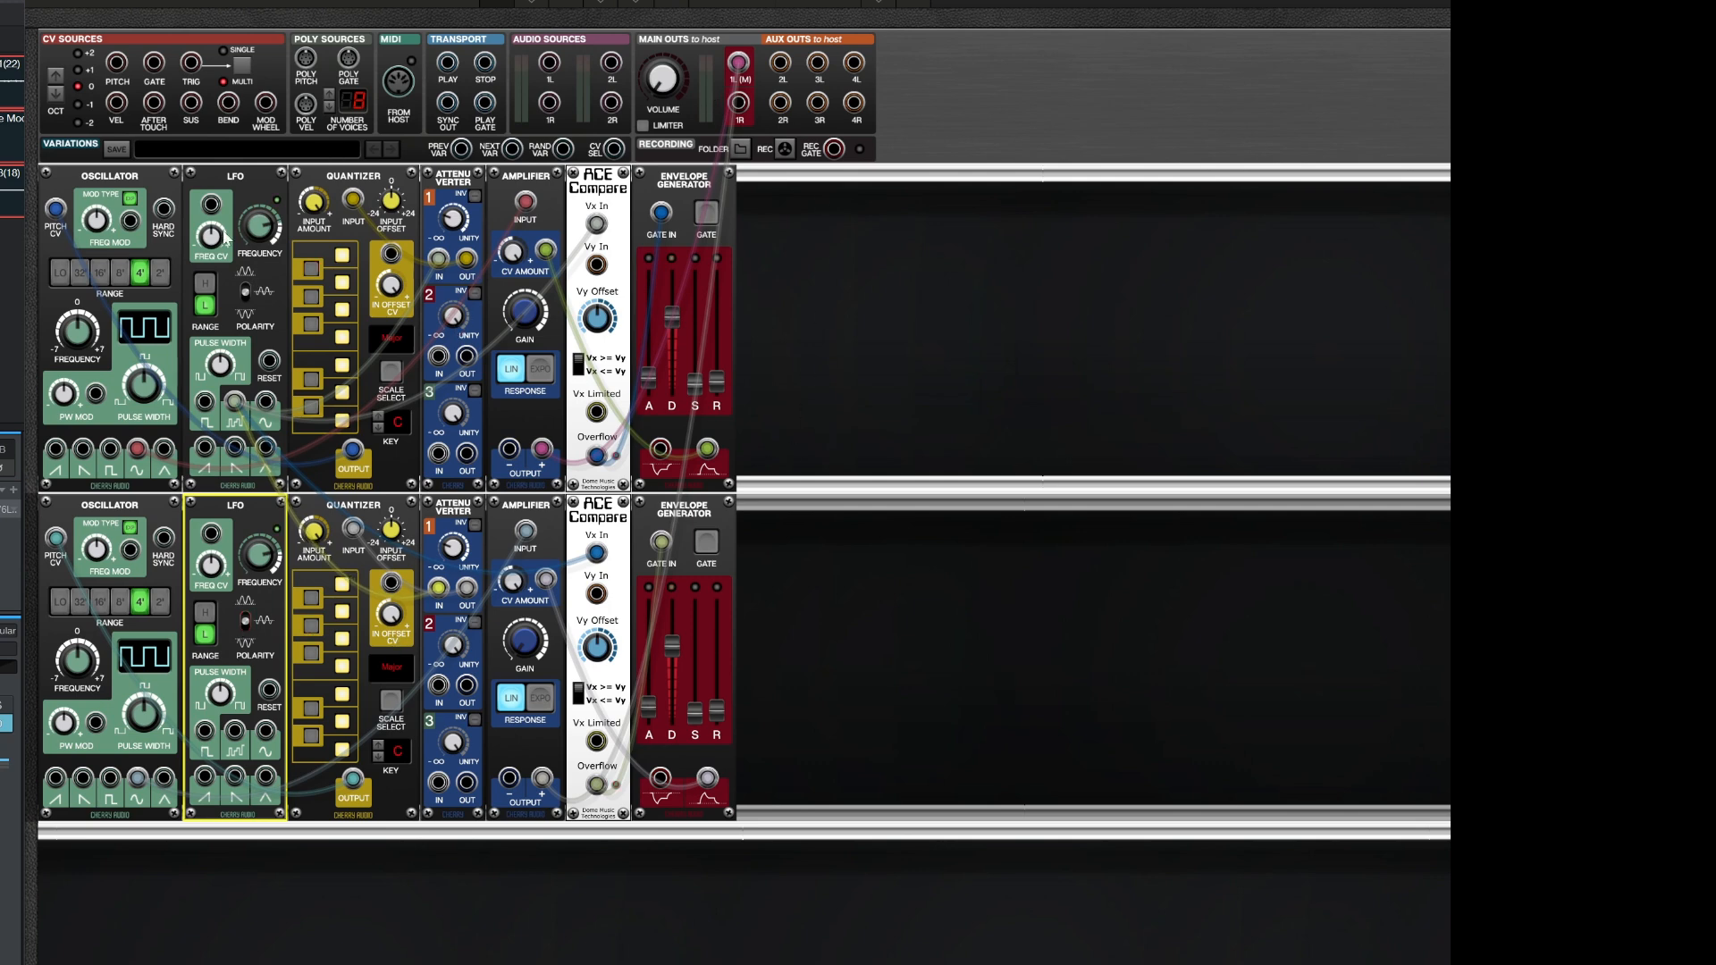
pyautogui.scroll(5, 668, 79)
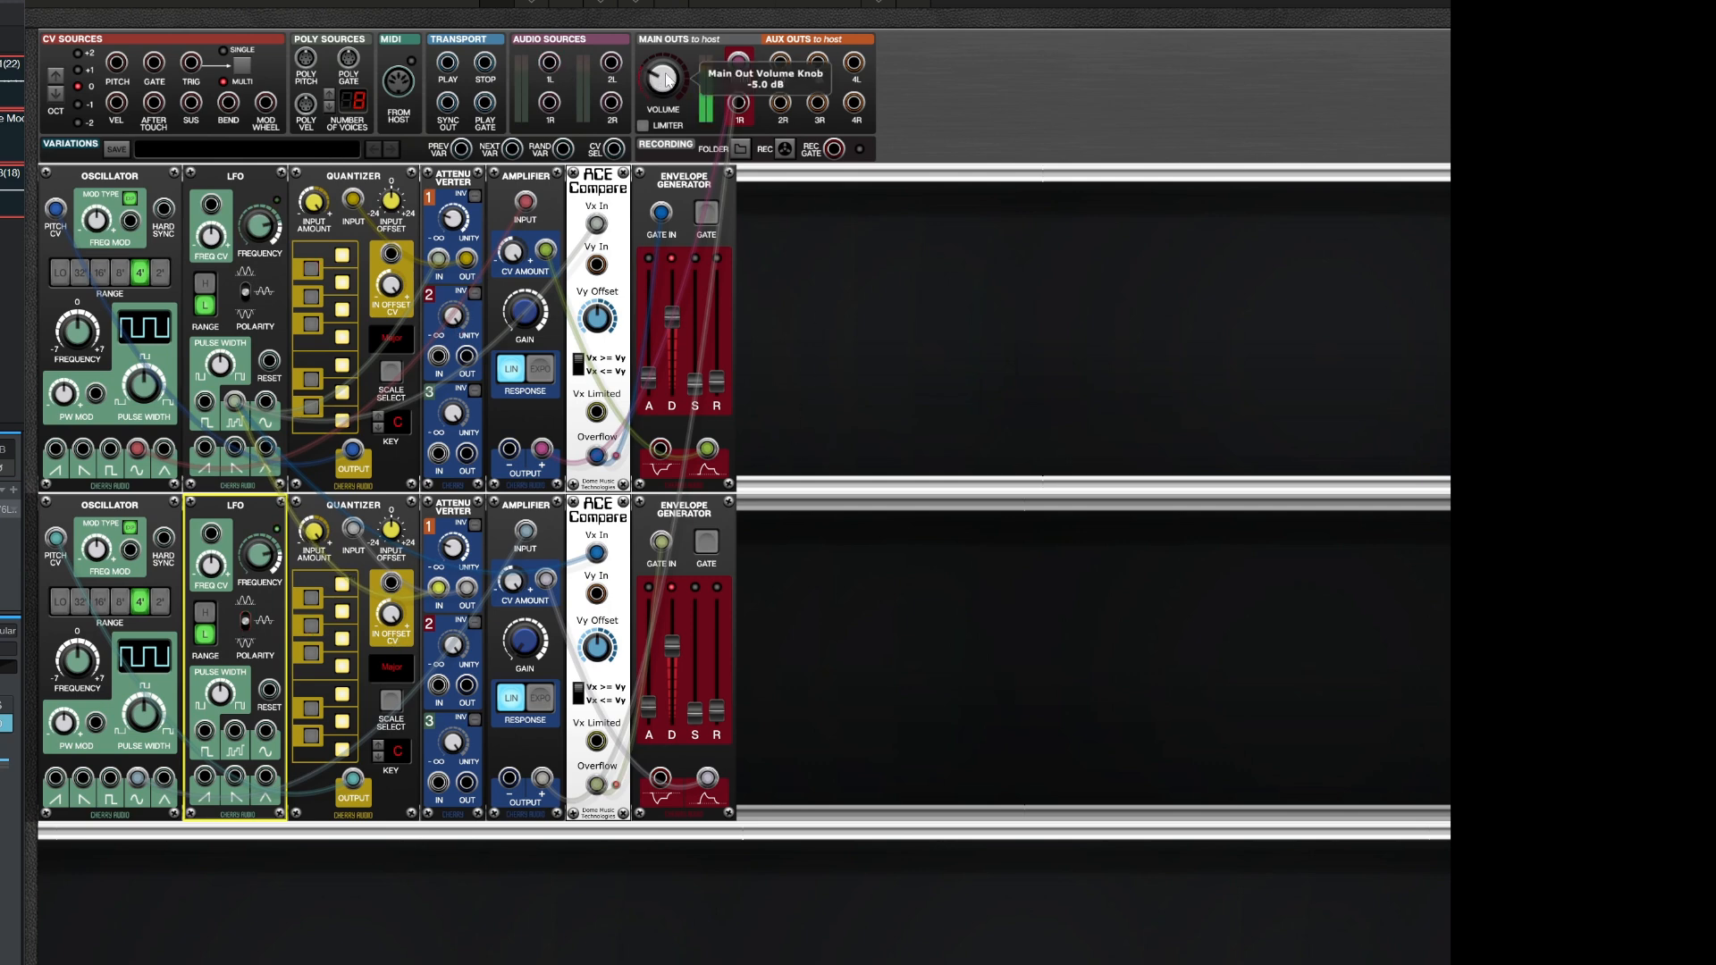
pyautogui.scroll(-2, 666, 80)
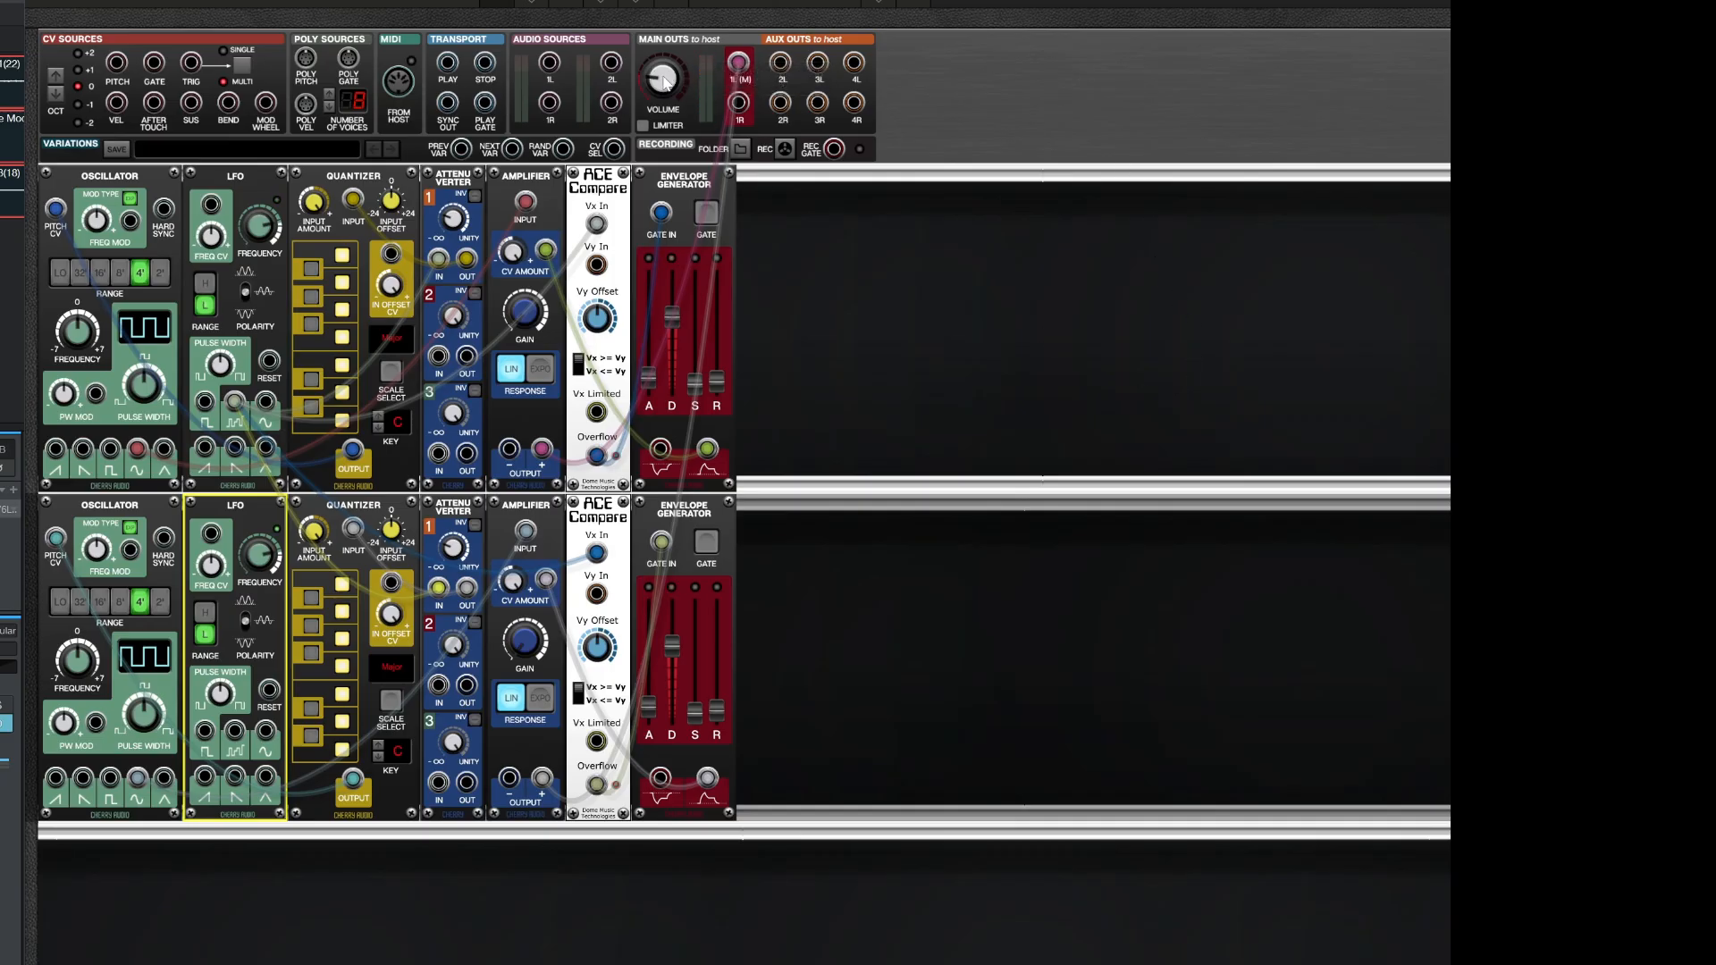
pyautogui.scroll(-3, 666, 83)
pyautogui.scroll(3, 666, 80)
# - Route the lower quantizer's output through the lower attenuverter's second channel to the lower oscillator's pitch CV, and raise the main volume to audition it
pyautogui.moveTo(353, 780); pyautogui.dragTo(57, 538)
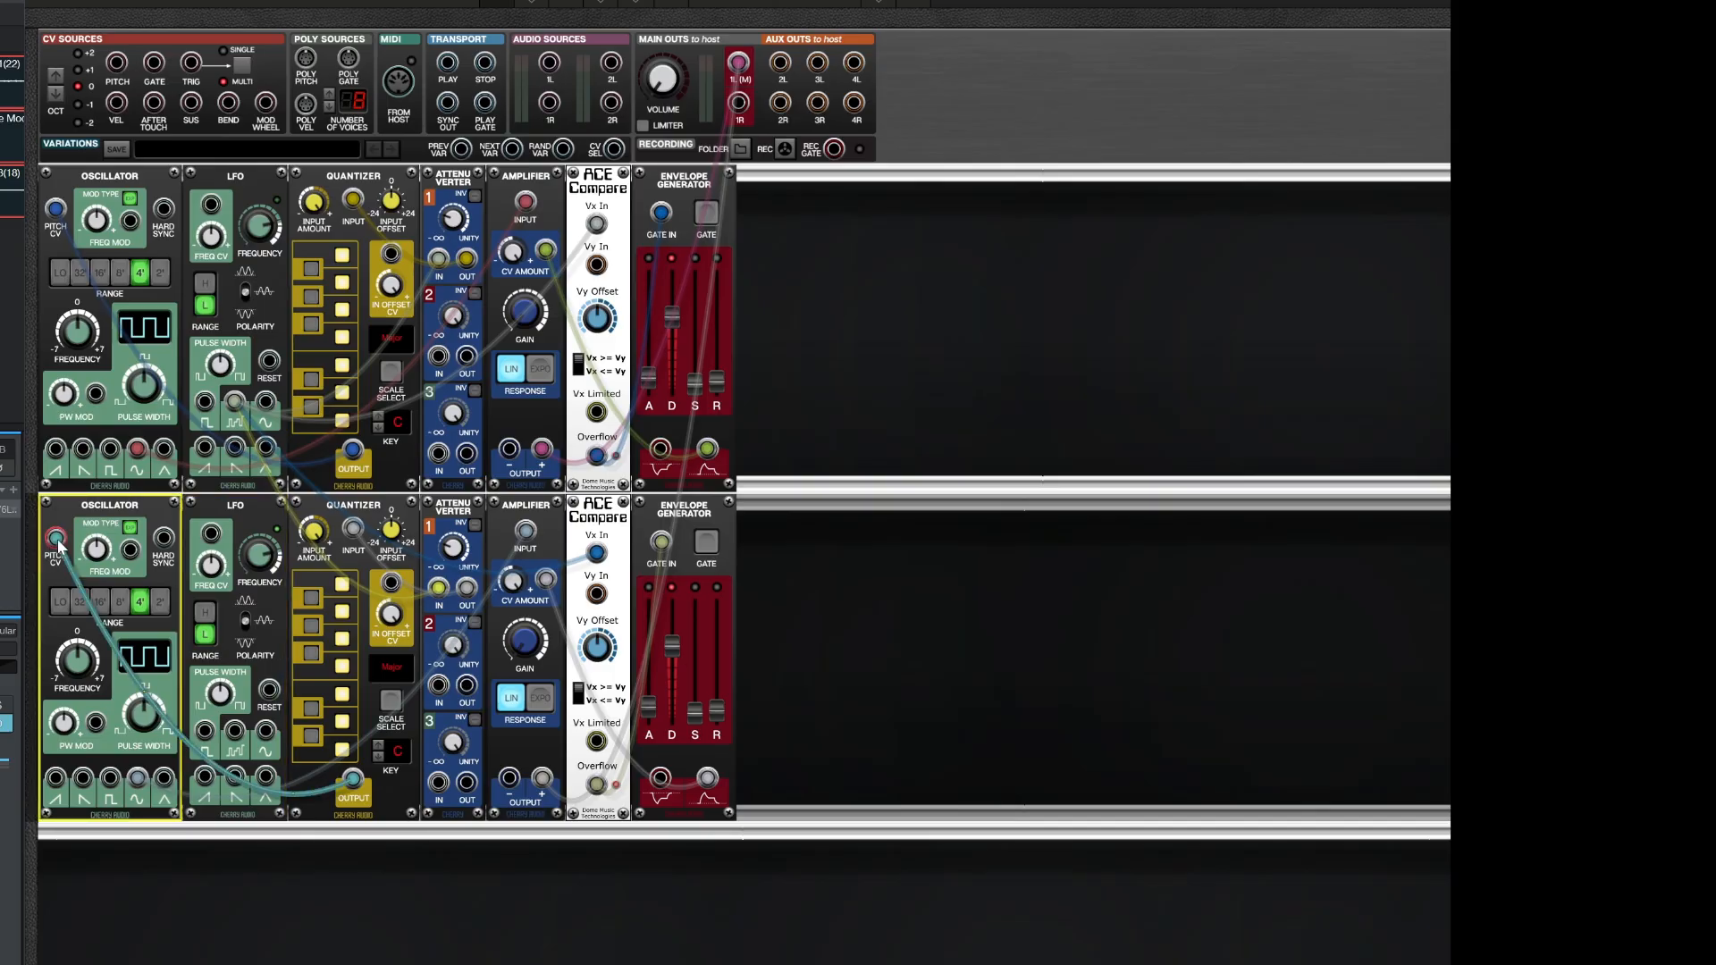
pyautogui.moveTo(58, 539)
pyautogui.mouseDown()
pyautogui.moveTo(288, 635)
pyautogui.moveTo(362, 715)
pyautogui.moveTo(451, 679)
pyautogui.moveTo(55, 537)
pyautogui.mouseUp()
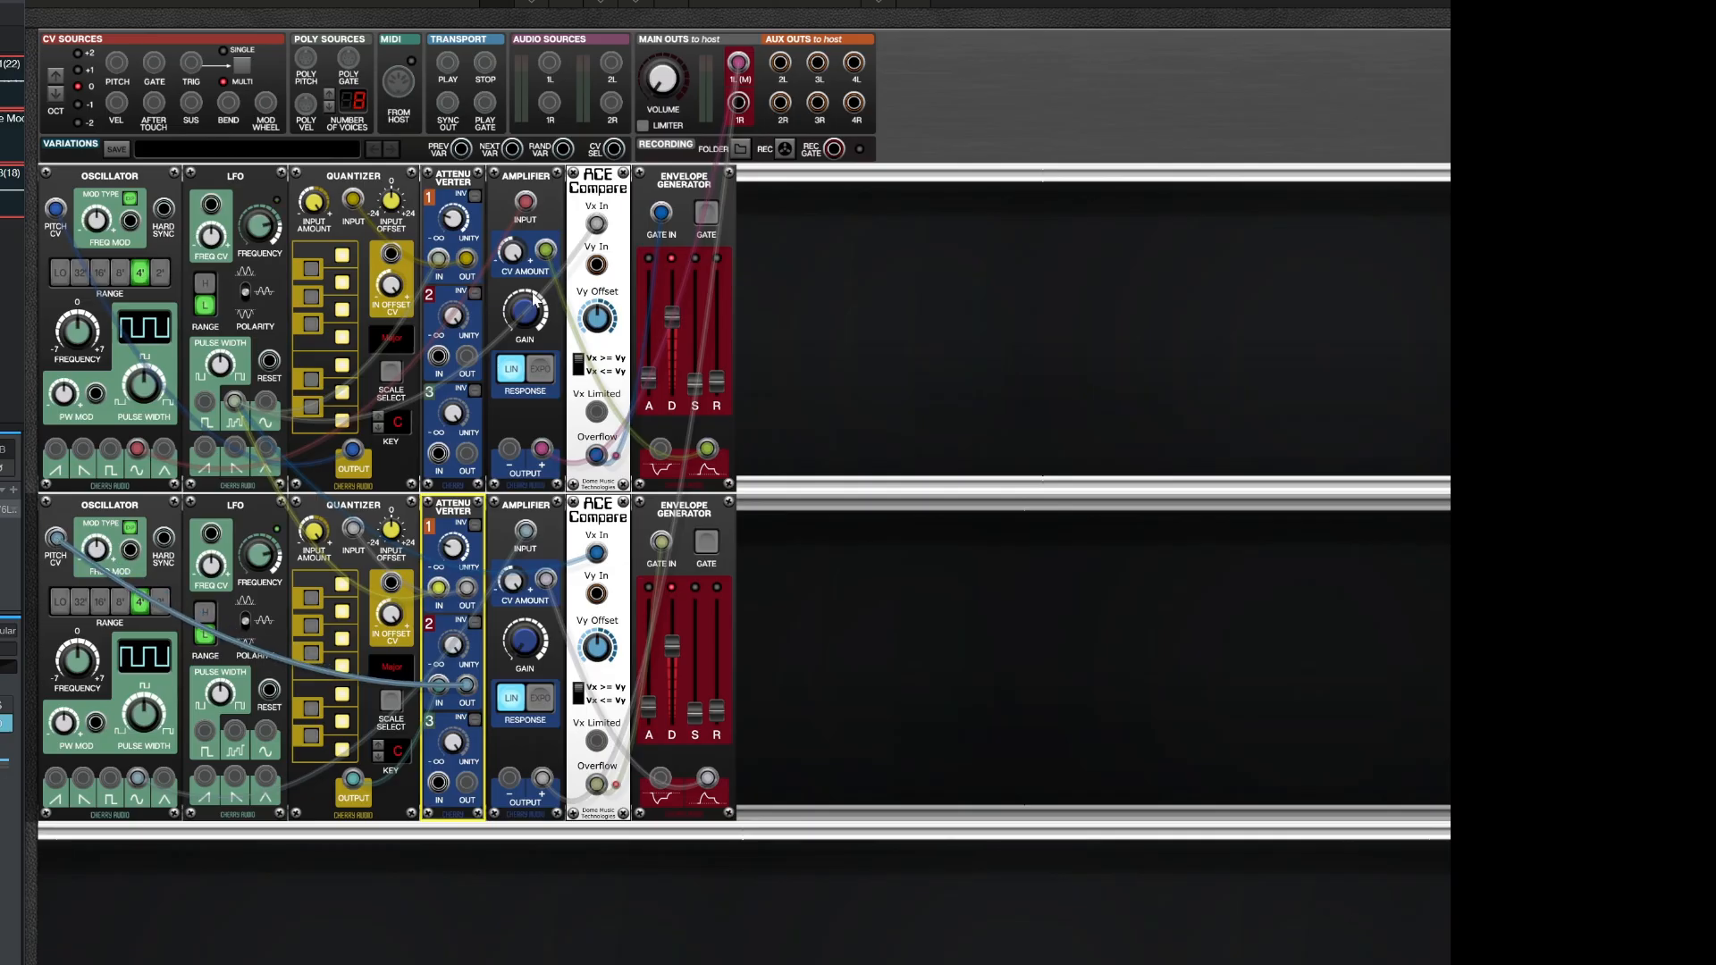
pyautogui.scroll(5, 662, 79)
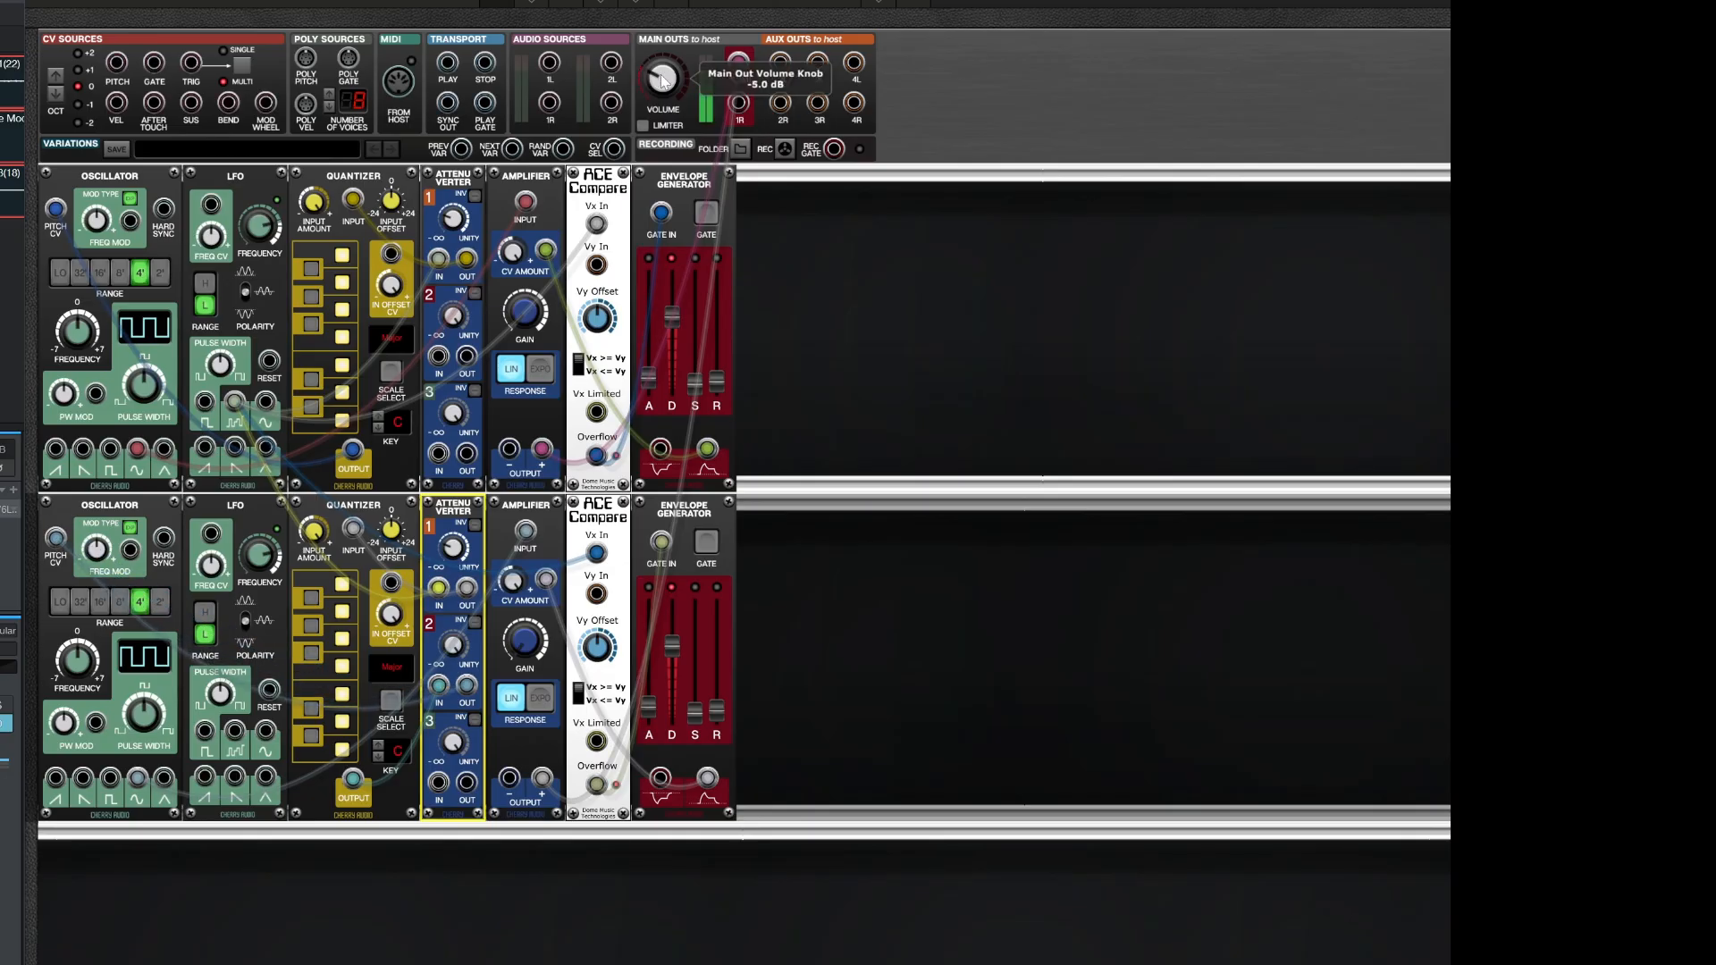
# - Invert the lower attenuverter's second channel and raise the lower comparator's Vy Offset
pyautogui.click(475, 623)
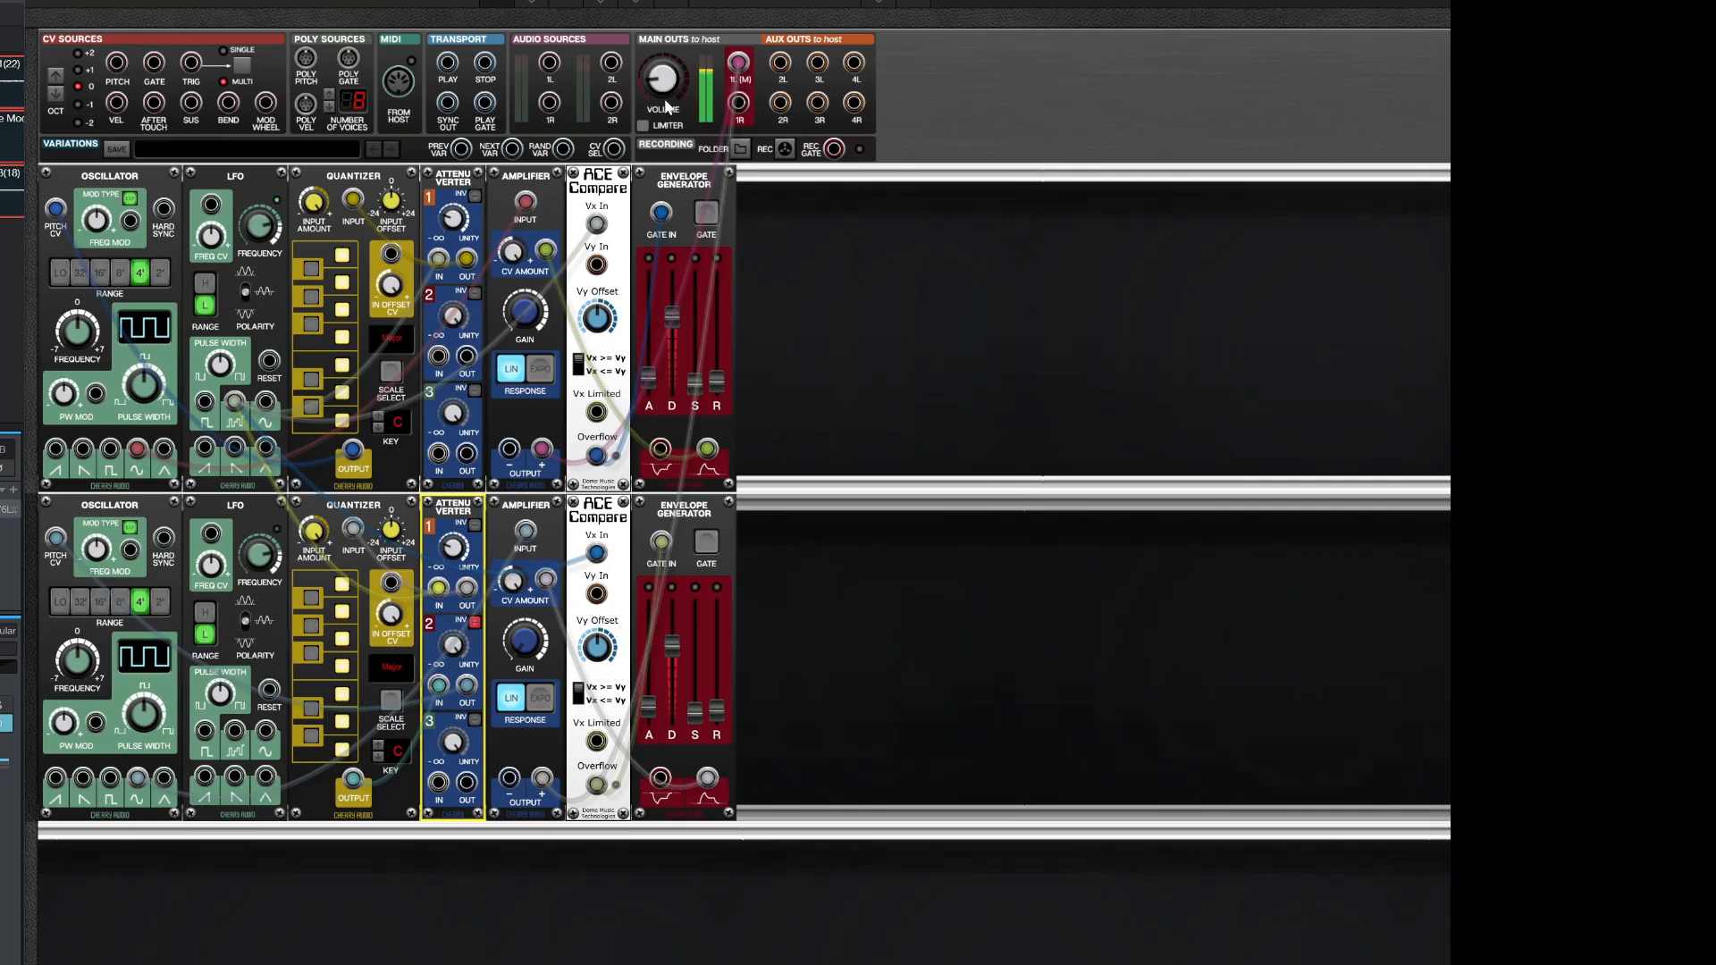
pyautogui.moveTo(672, 81)
pyautogui.moveTo(594, 662)
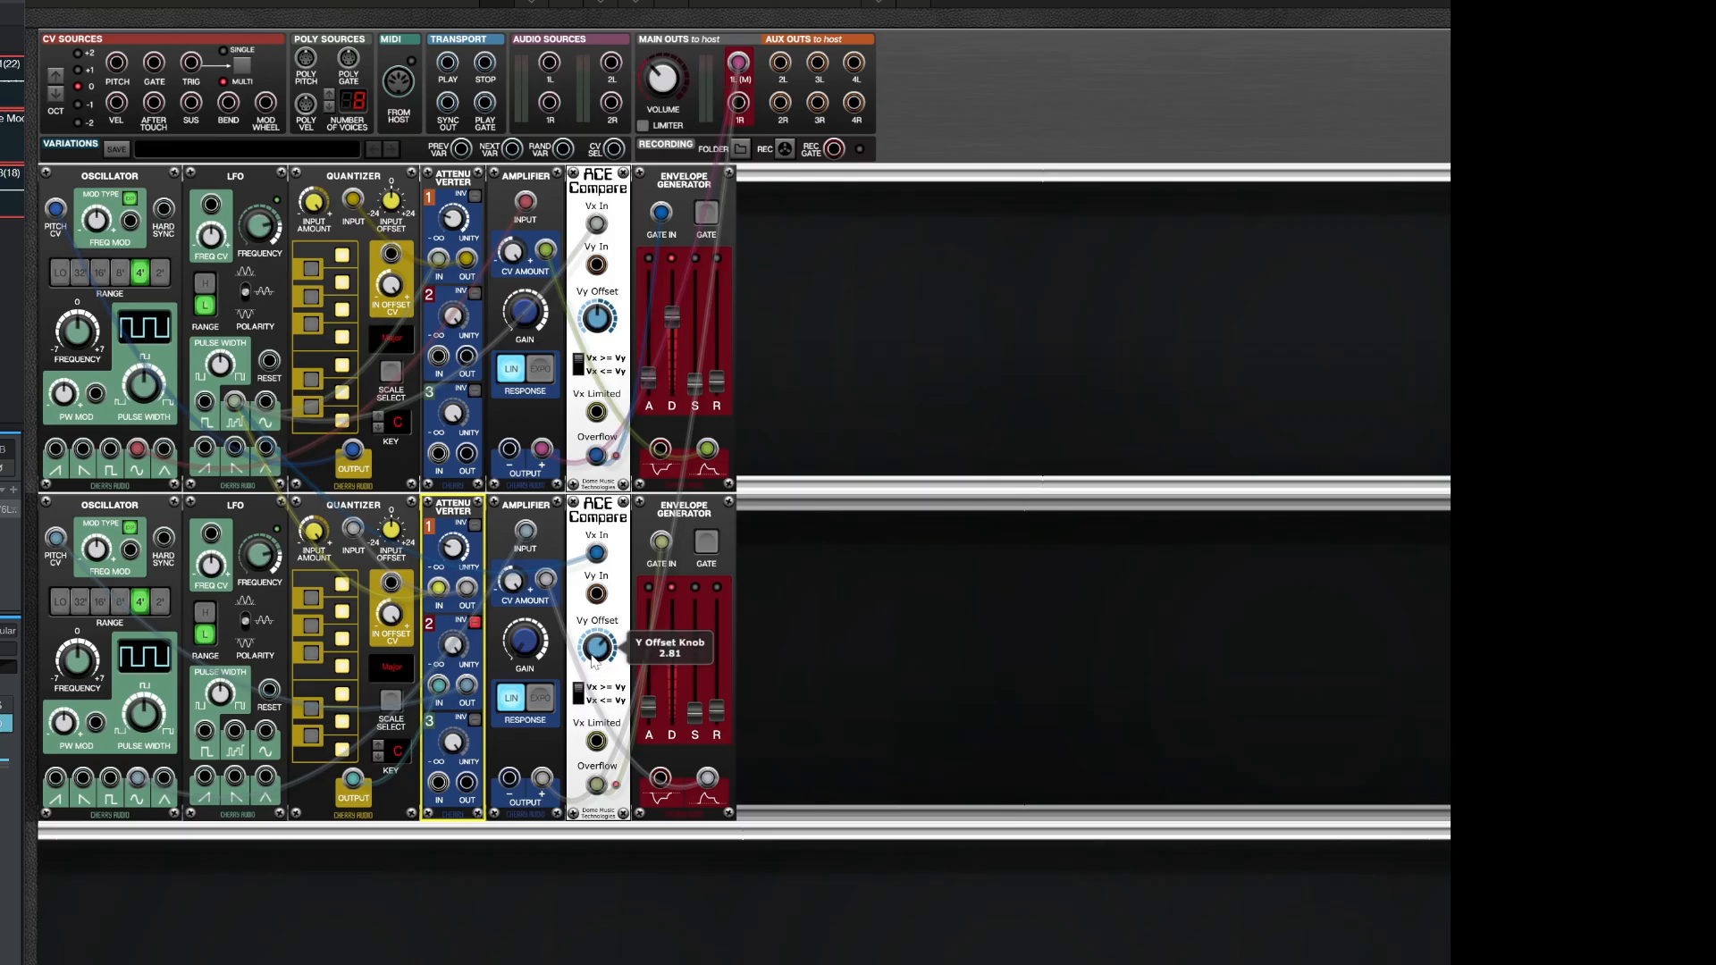
pyautogui.scroll(2, 591, 656)
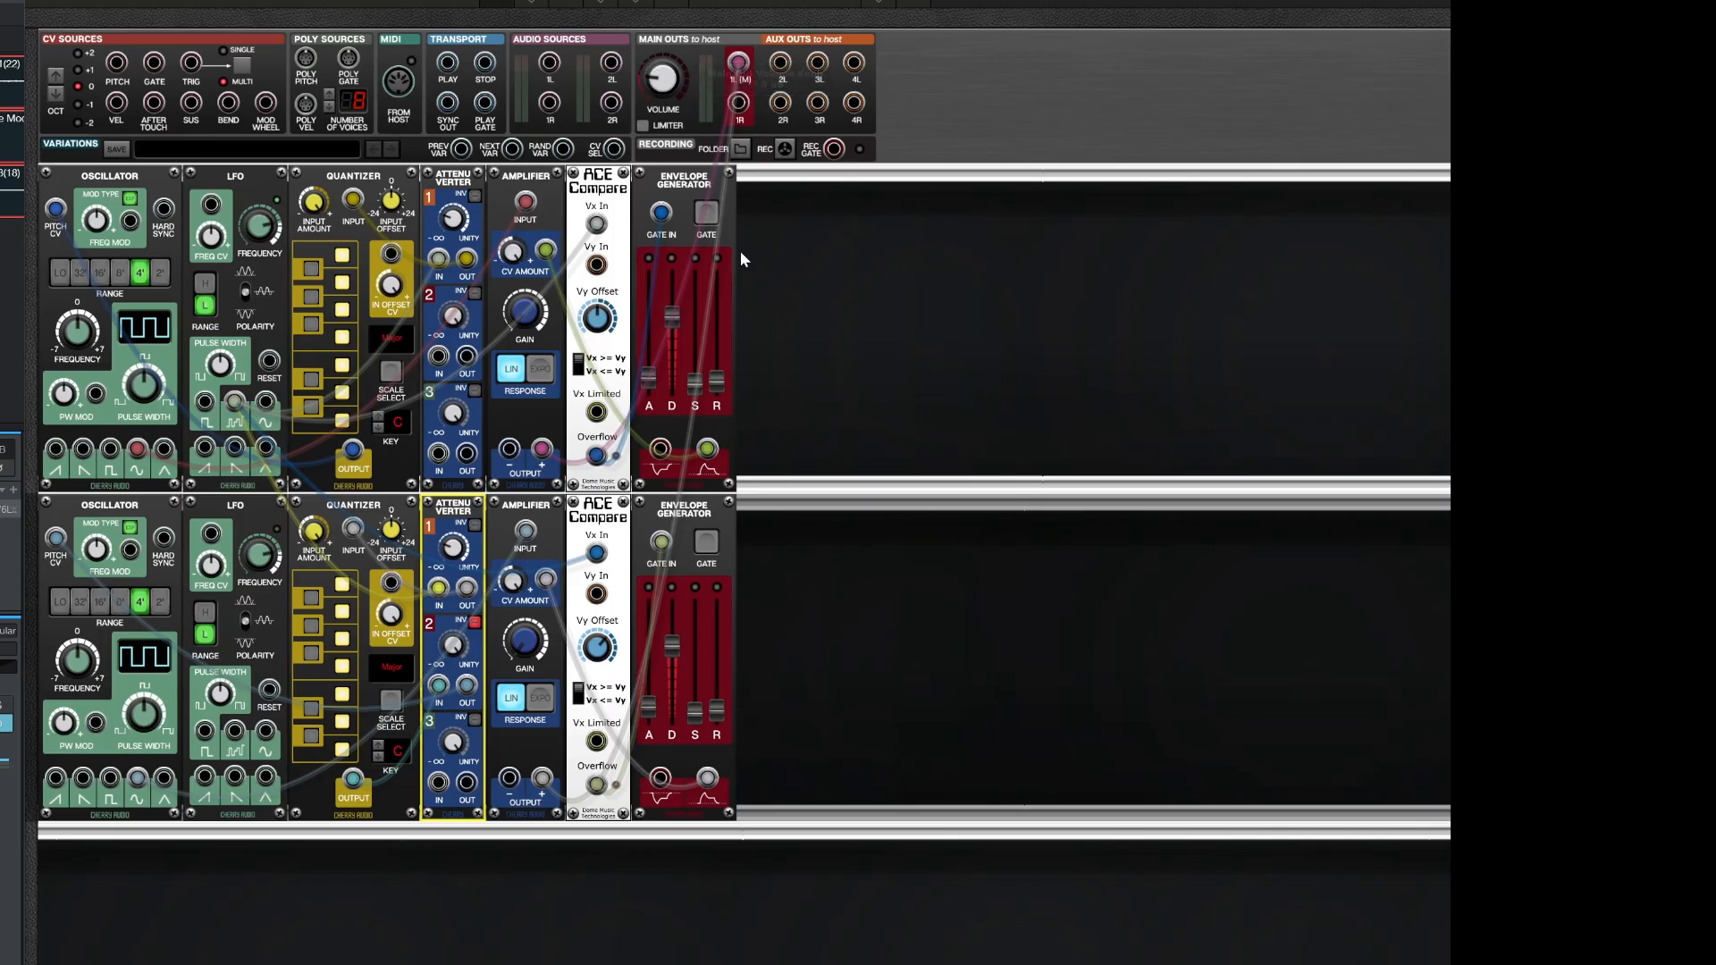
# - Add a Six-Input Mixer module to the upper cabinet, beside the envelope generator
pyautogui.rightClick(778, 294)
pyautogui.moveTo(859, 311)
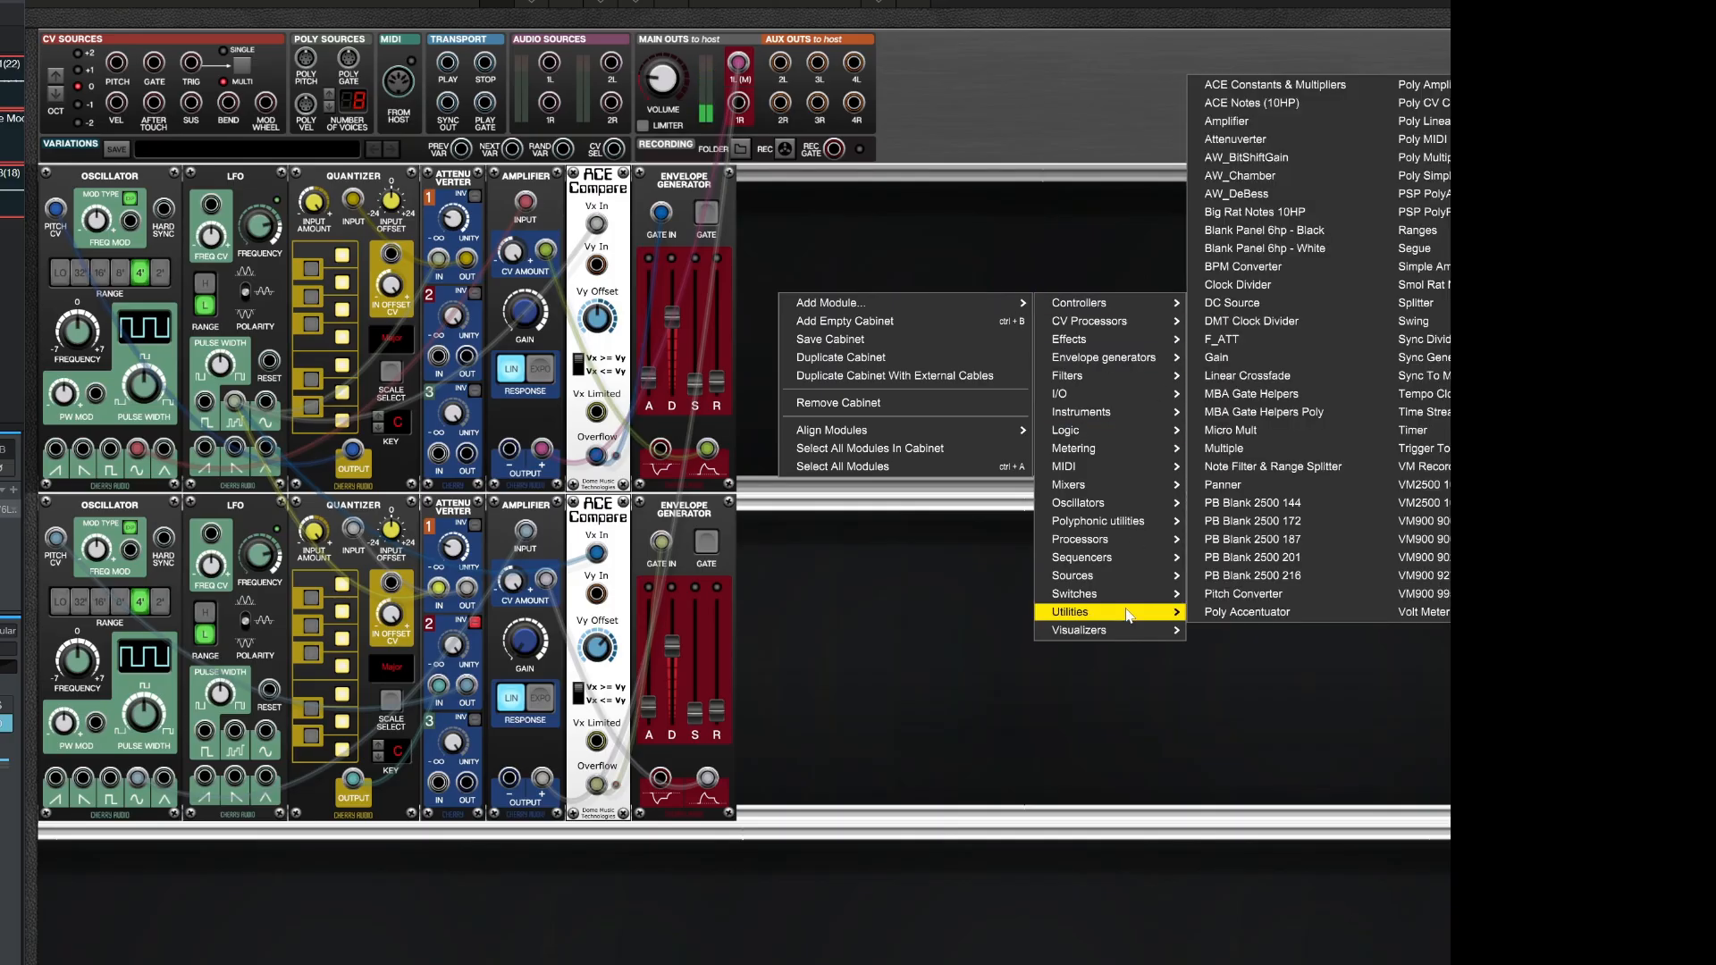
pyautogui.moveTo(1093, 448)
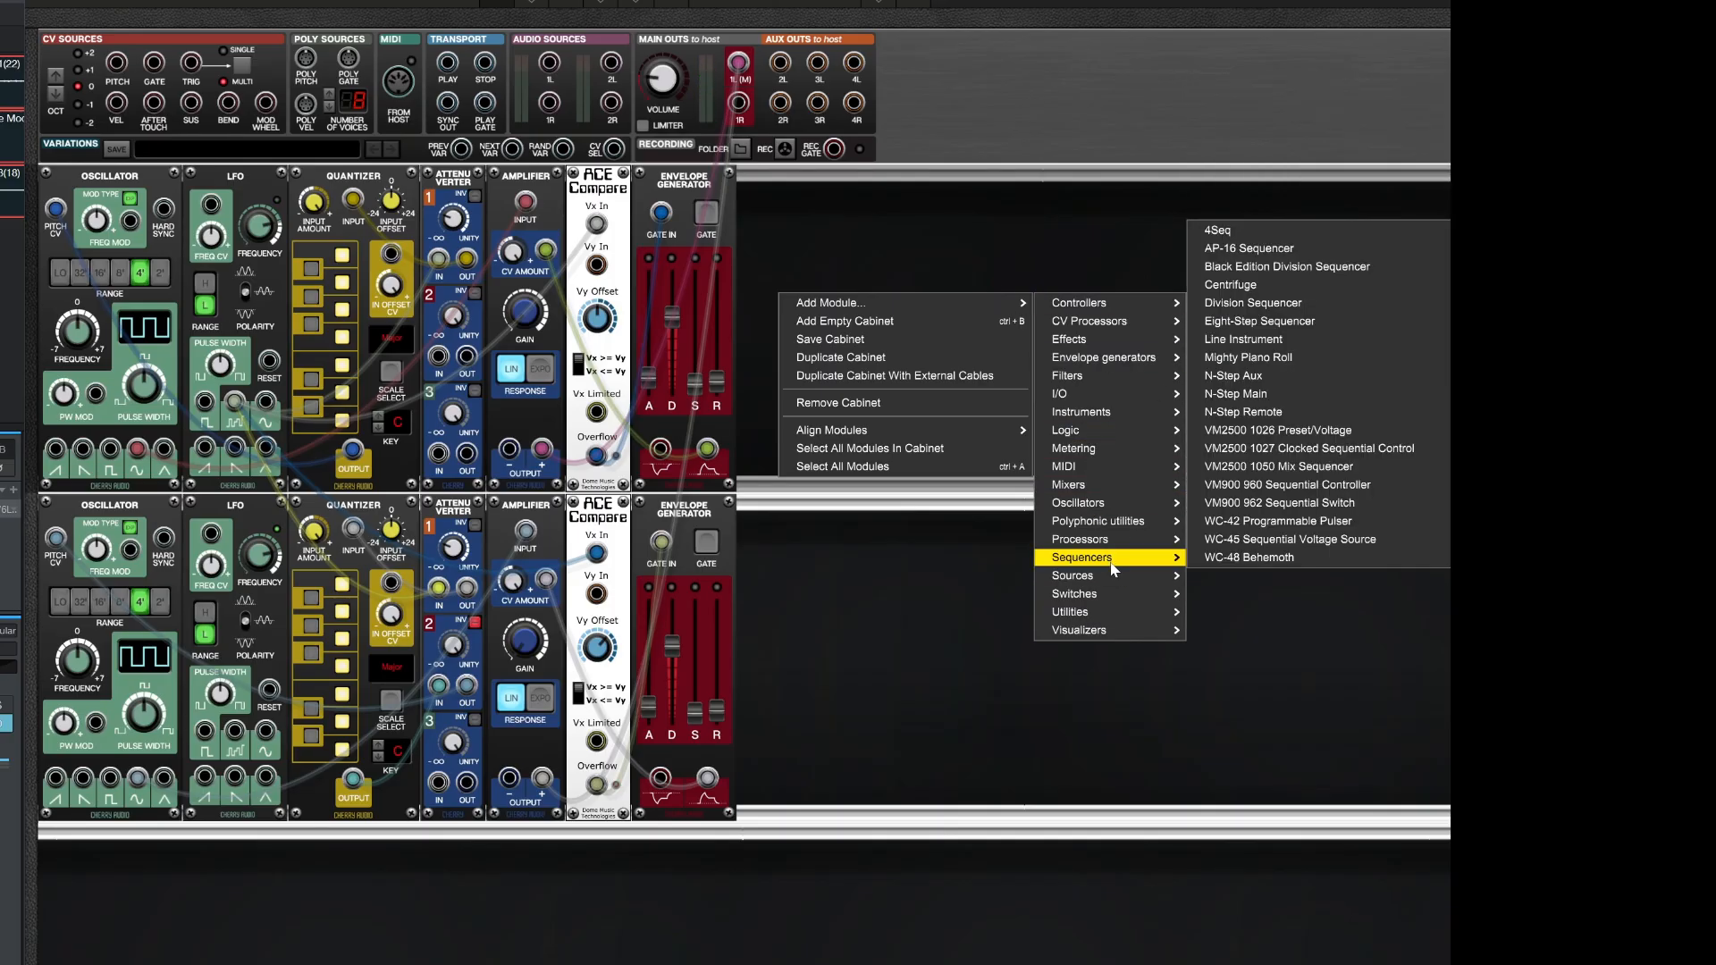
pyautogui.moveTo(1153, 466)
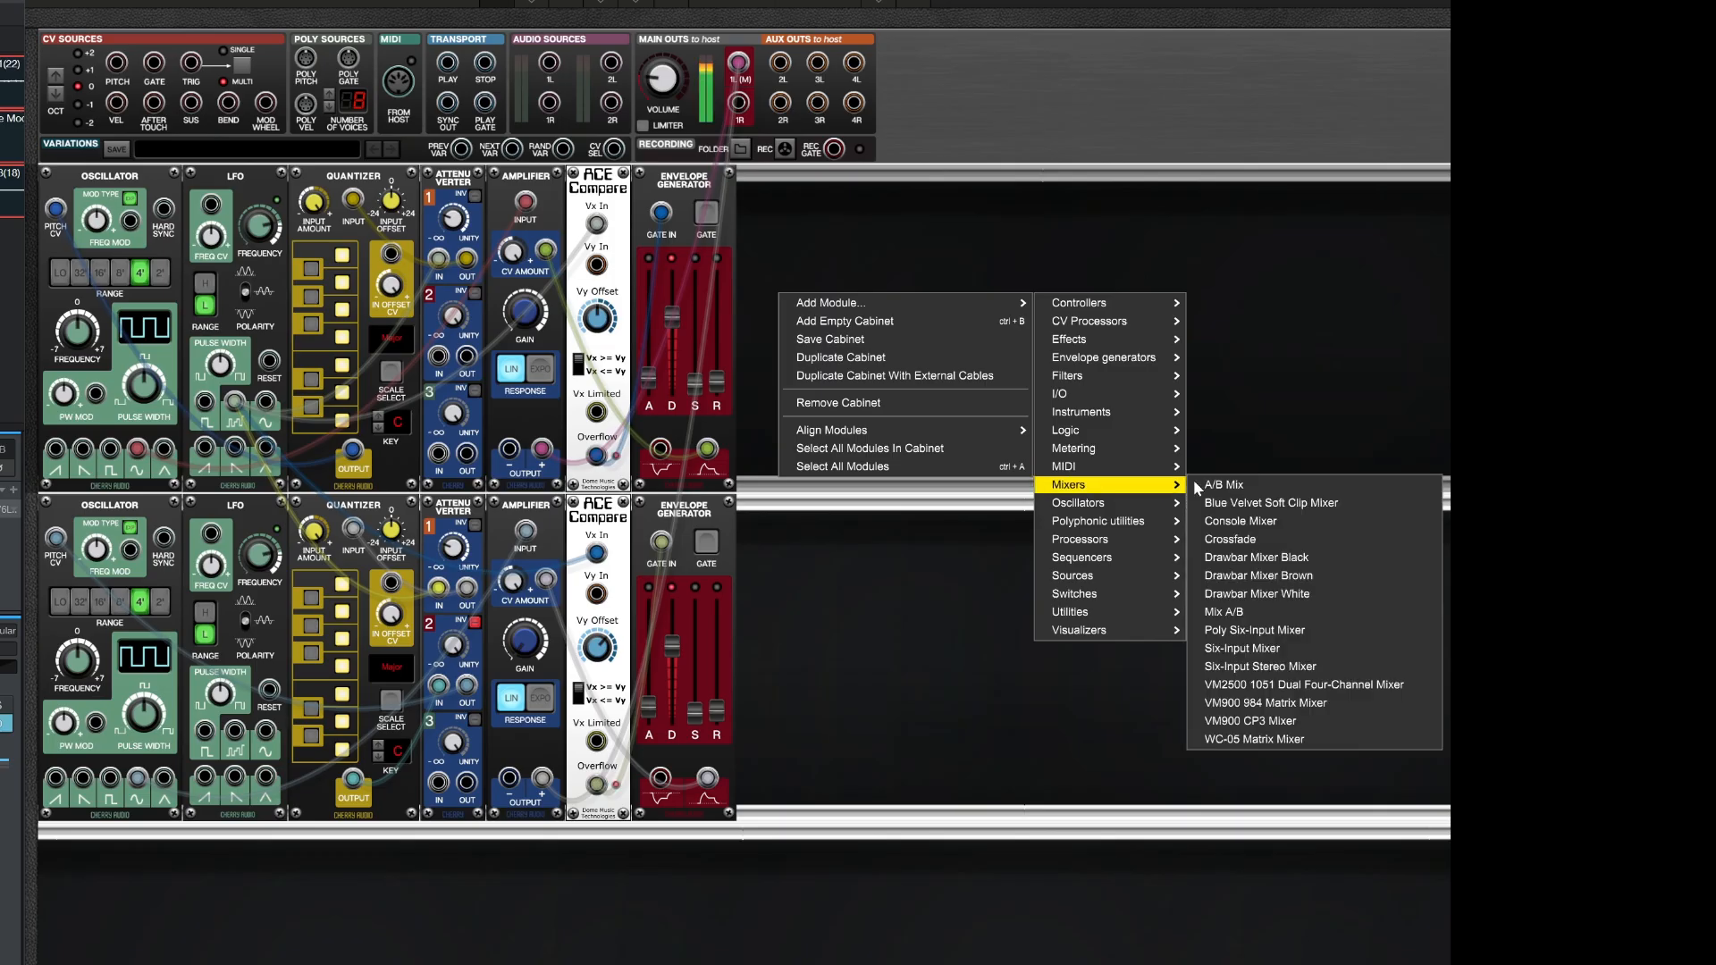
pyautogui.click(1313, 650)
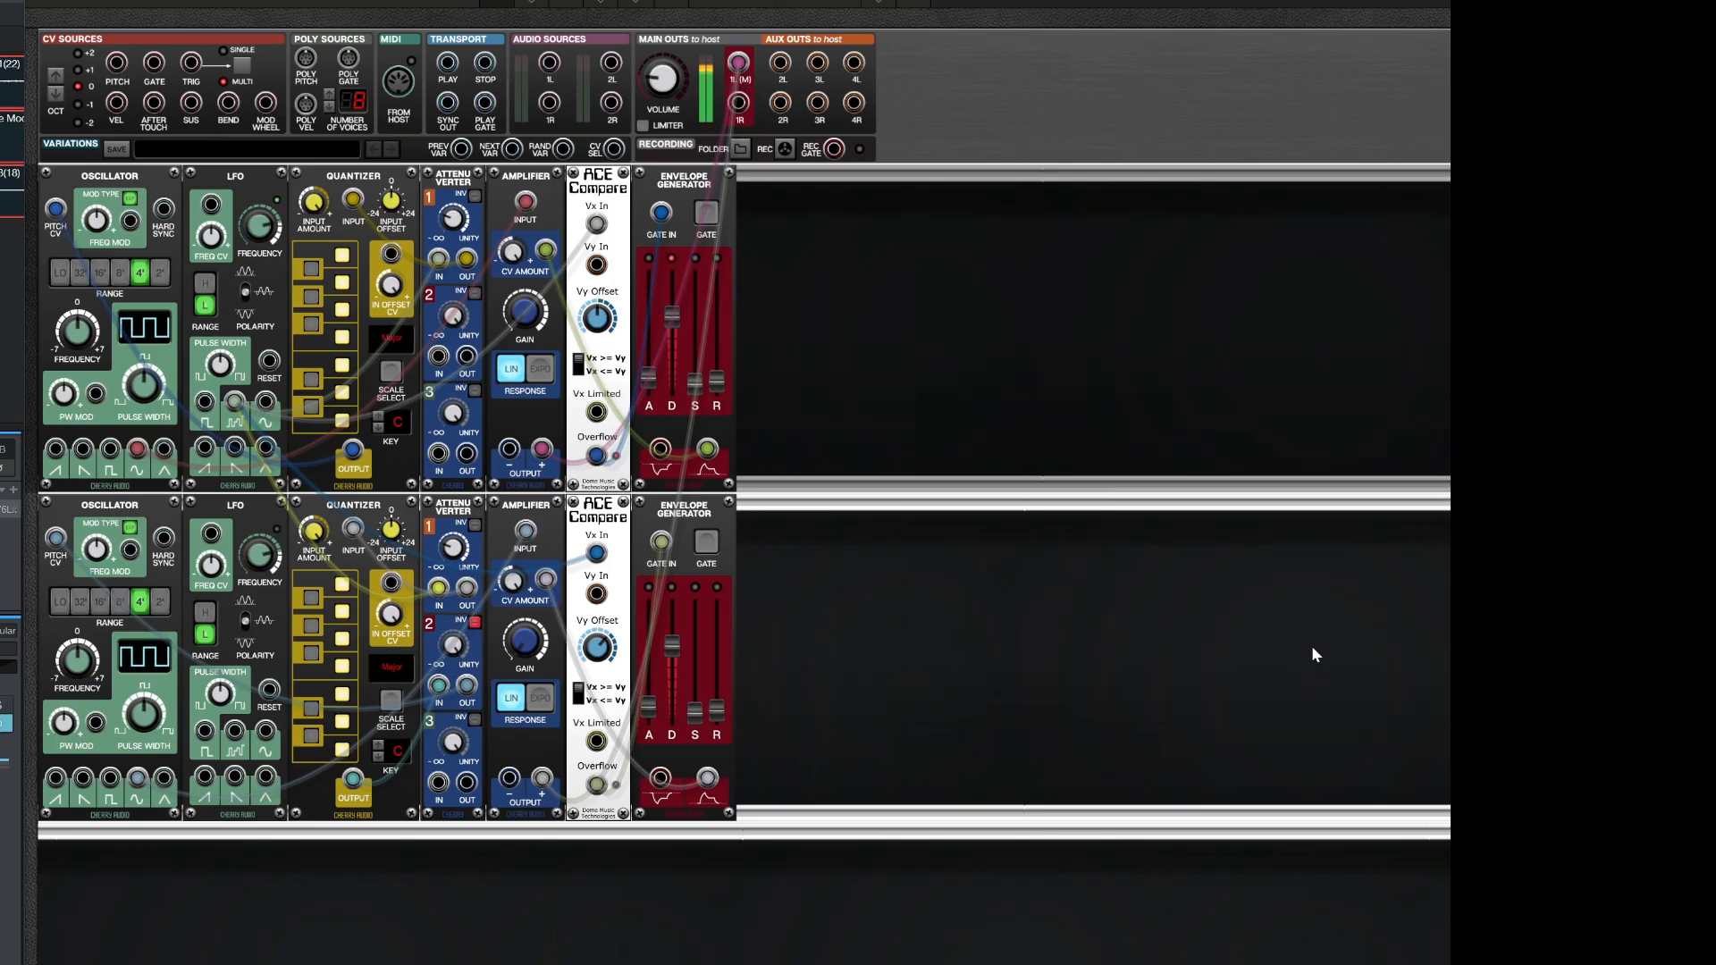
# - Move the lower and upper amplifier cables from the main output to mixer inputs 1 and 2, and patch the mixer's master output to main output 1L
pyautogui.click(740, 67)
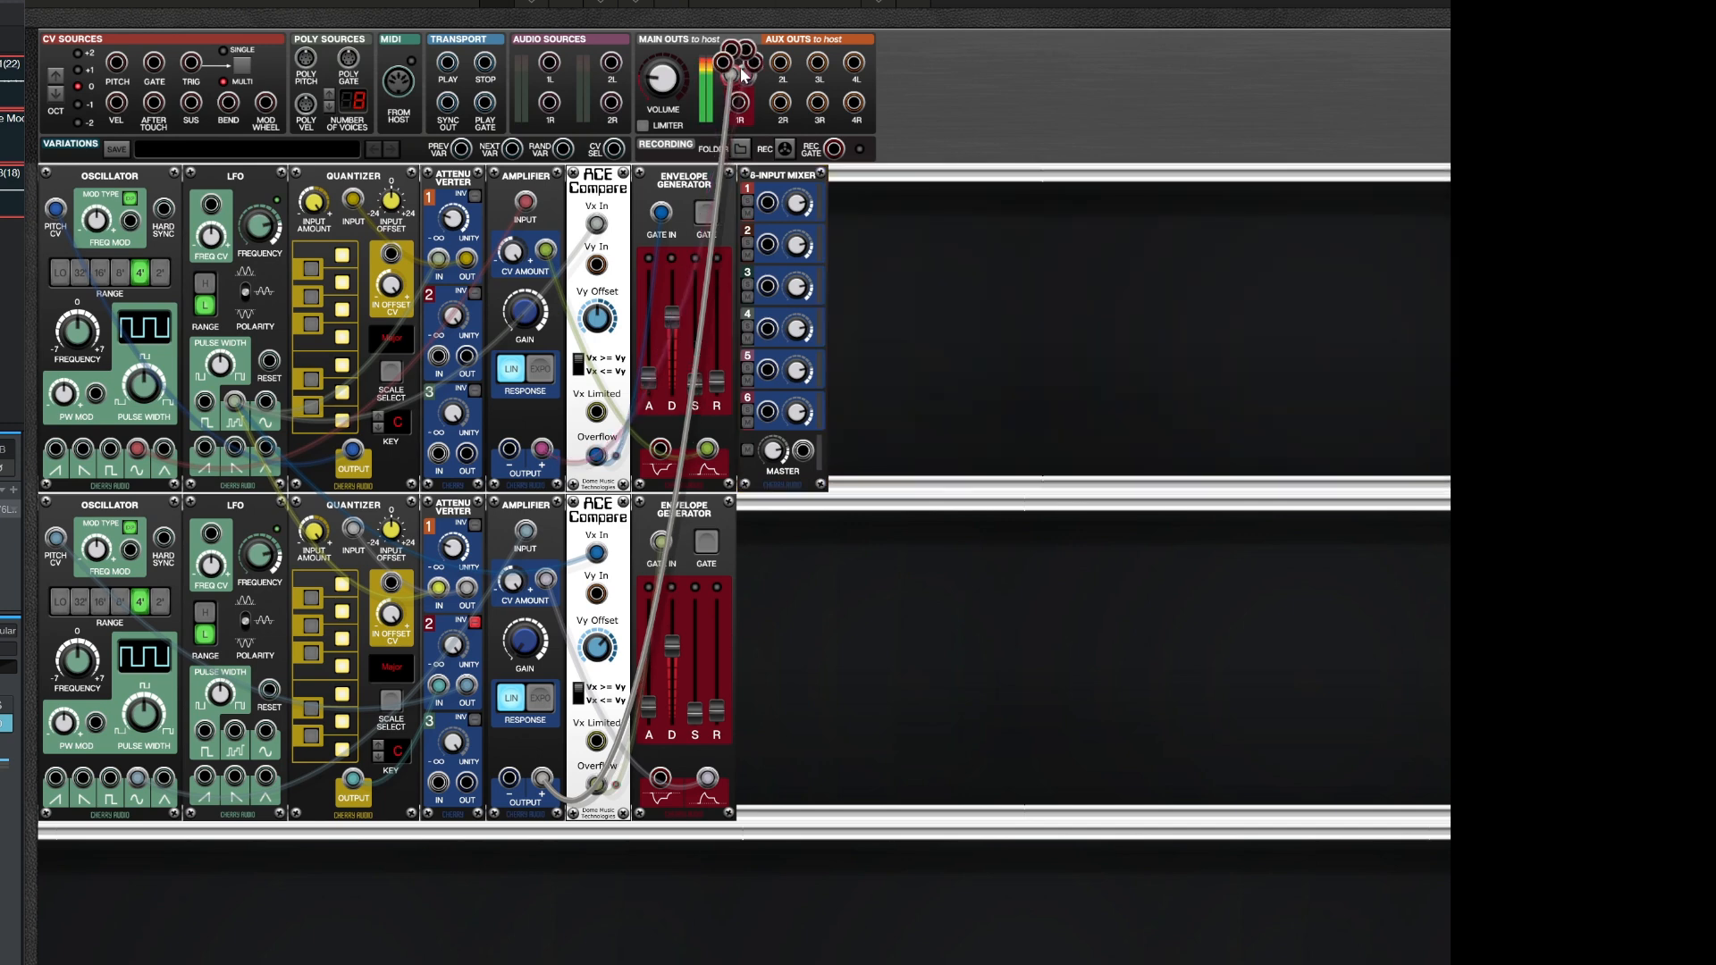
pyautogui.moveTo(728, 81); pyautogui.dragTo(767, 203)
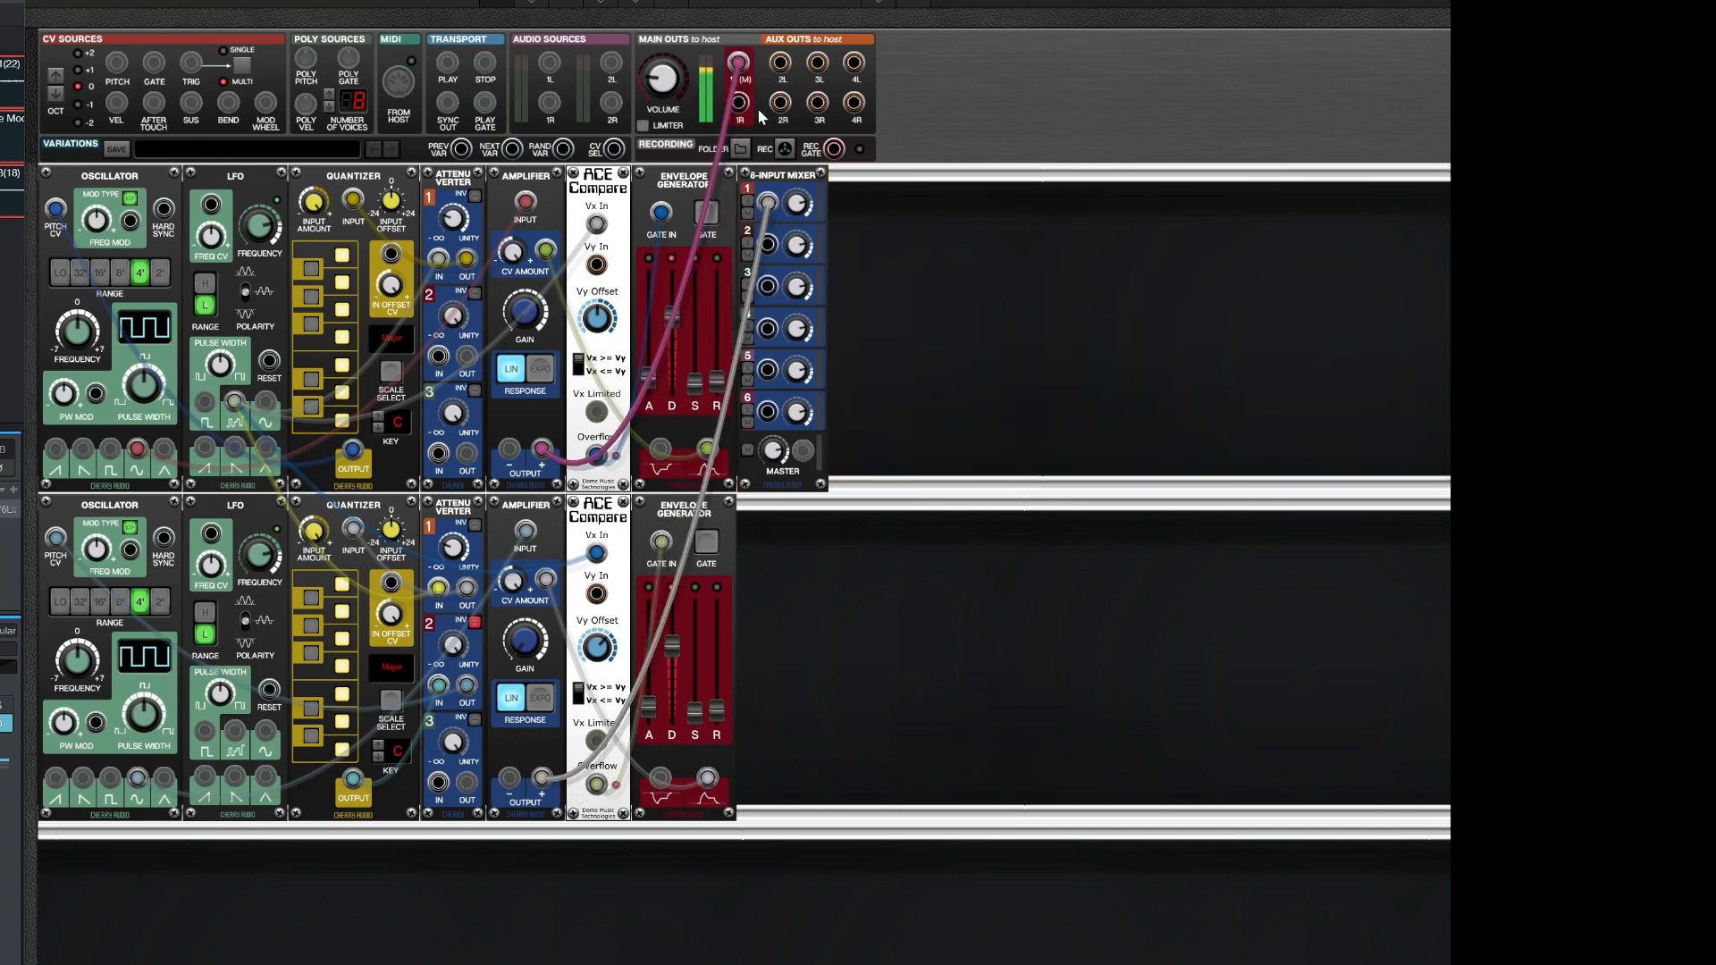
pyautogui.moveTo(738, 65); pyautogui.dragTo(767, 244)
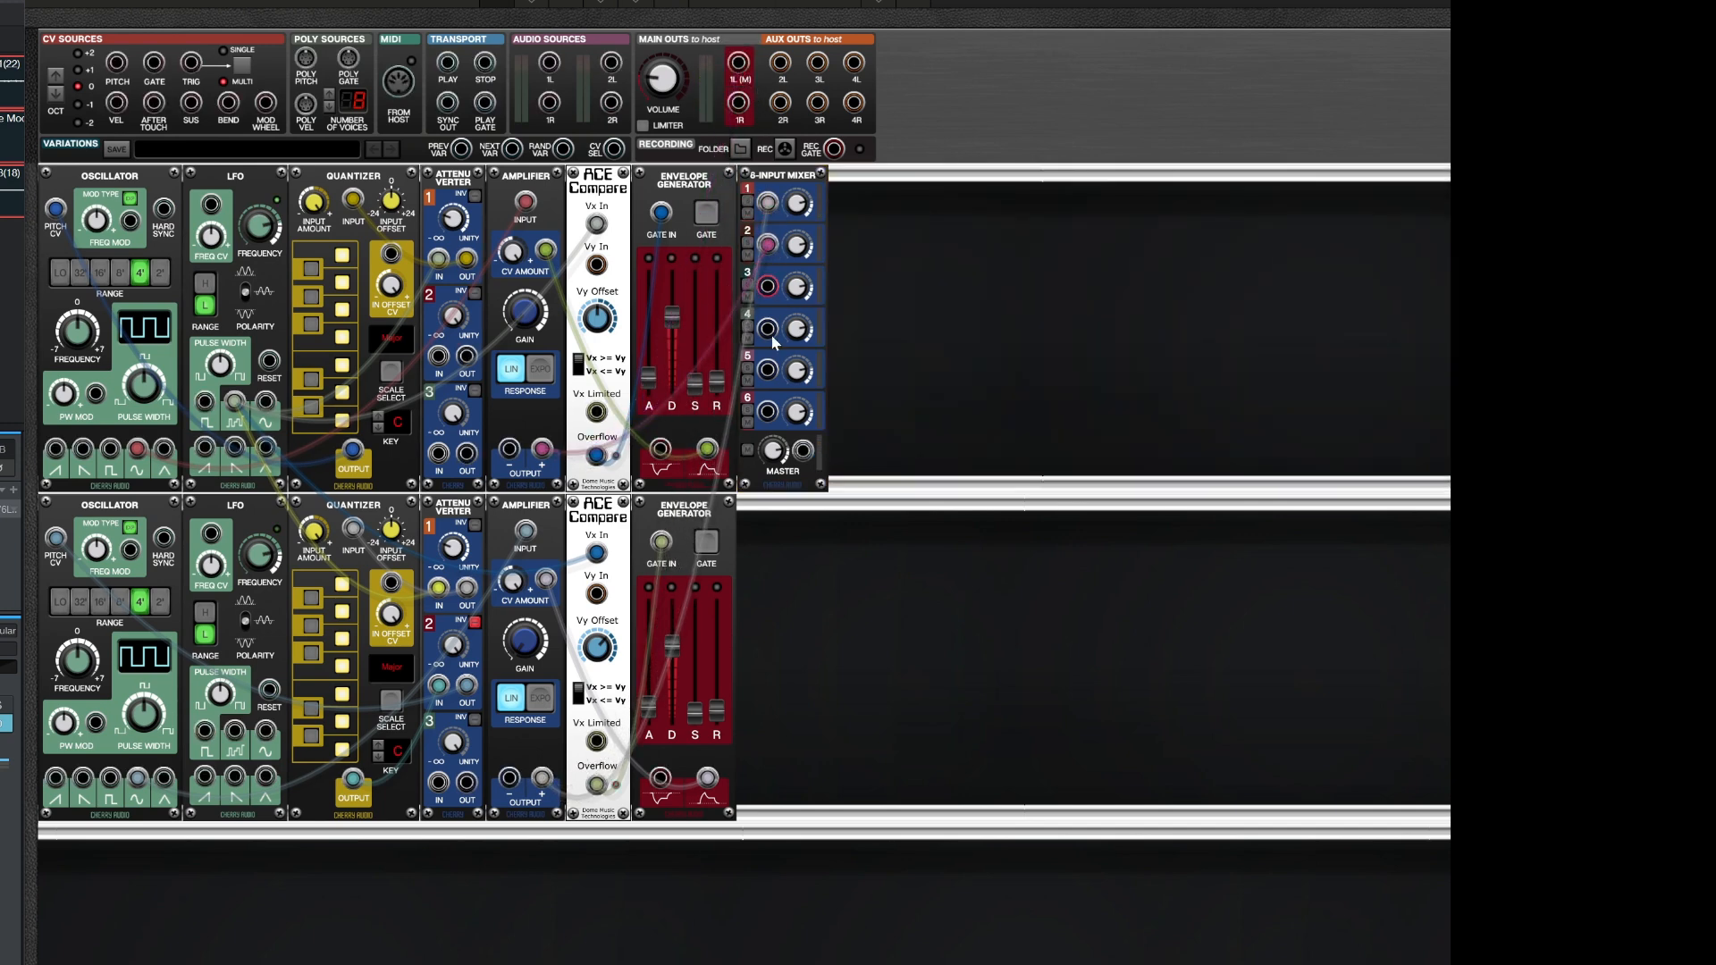
pyautogui.moveTo(802, 452); pyautogui.dragTo(738, 62)
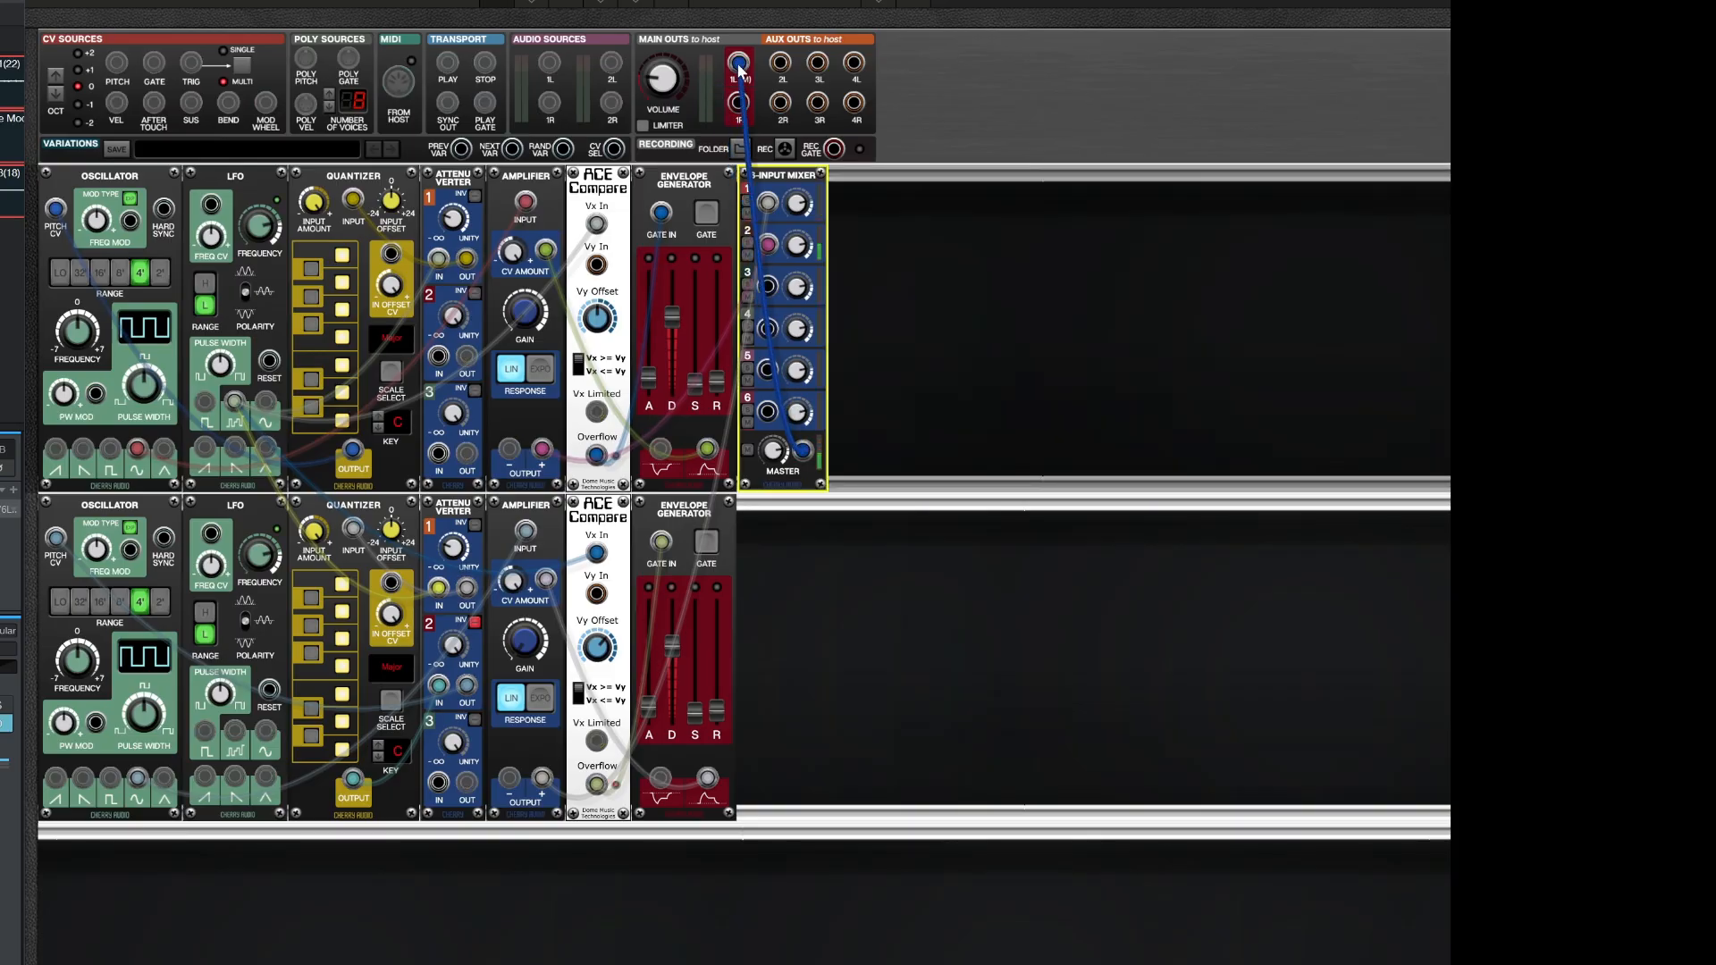
# - Audition the two mixed voices with the main volume at -1.5 dB, and fade the main output down
pyautogui.click(800, 208)
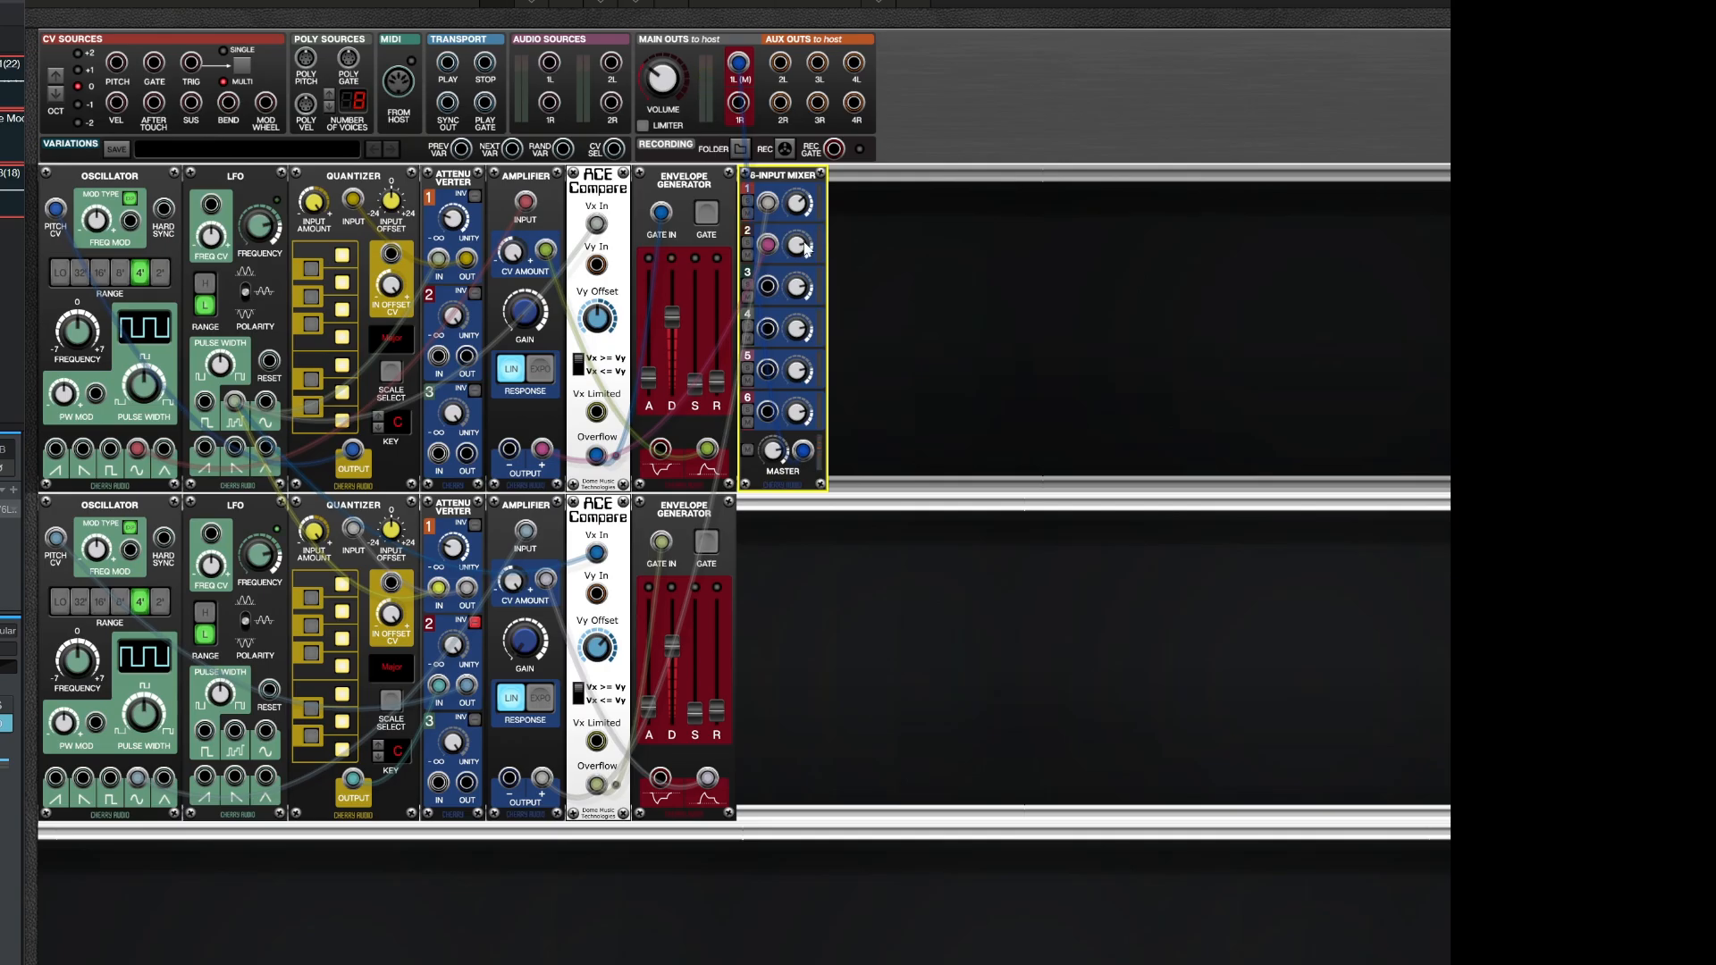
pyautogui.moveTo(807, 248)
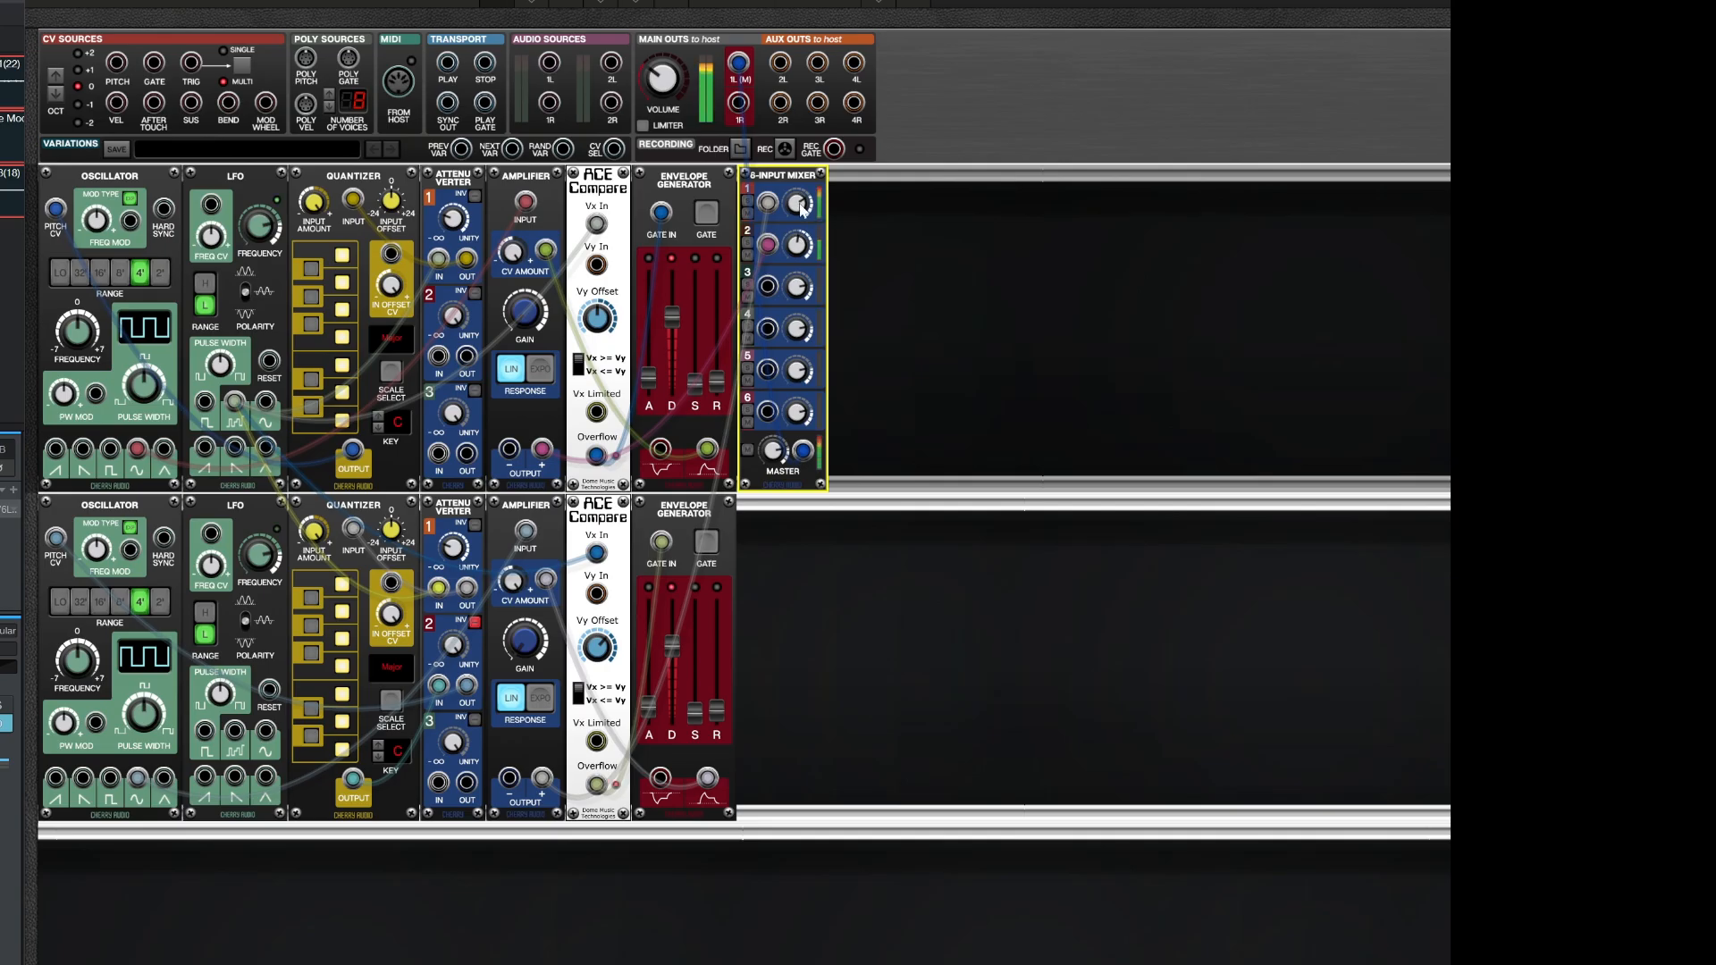
pyautogui.moveTo(802, 208)
pyautogui.moveTo(669, 81)
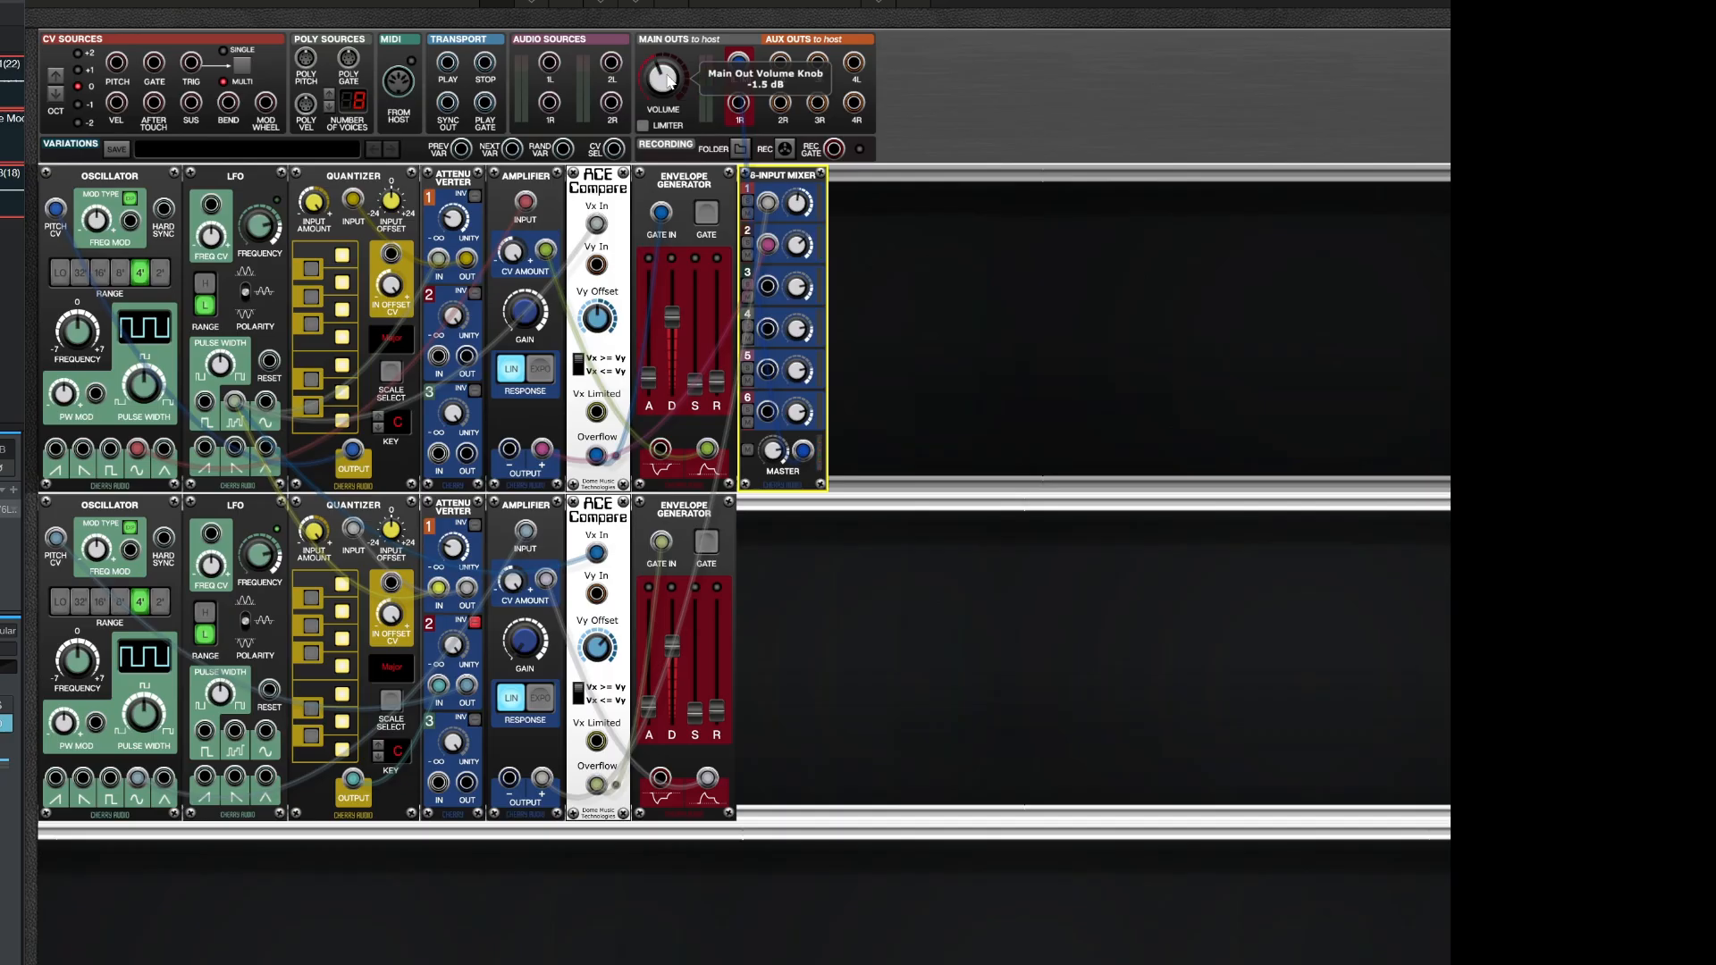
pyautogui.scroll(-1, 668, 81)
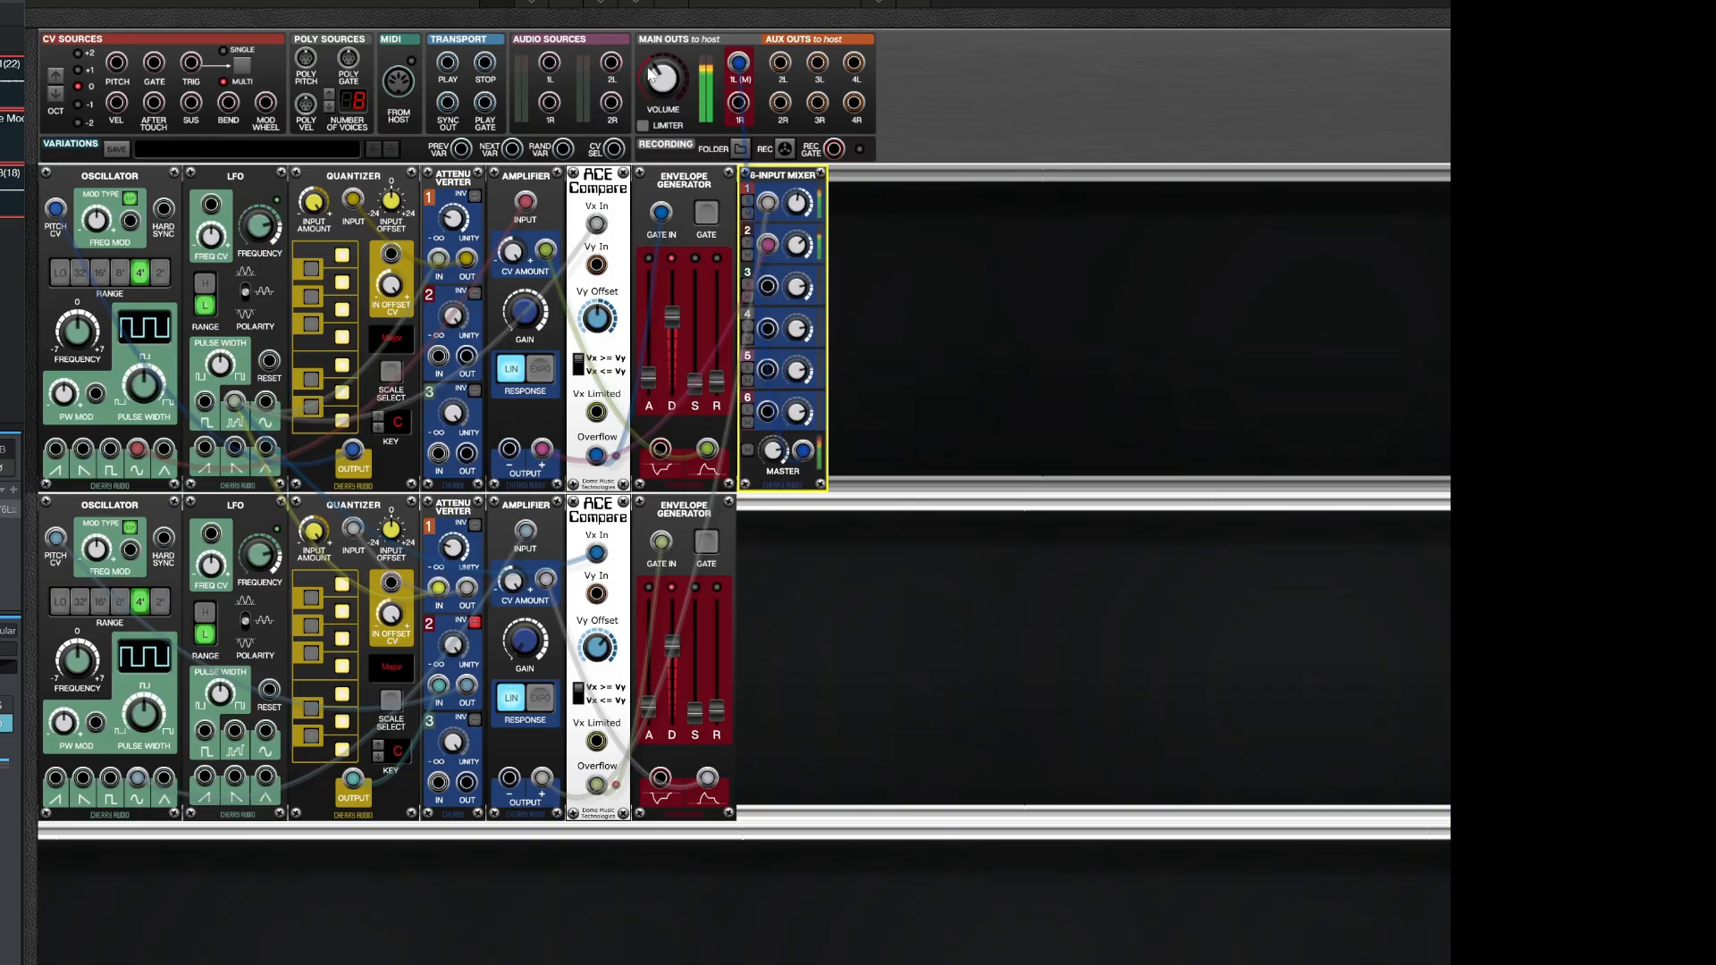
pyautogui.moveTo(658, 75); pyautogui.dragTo(603, 292)
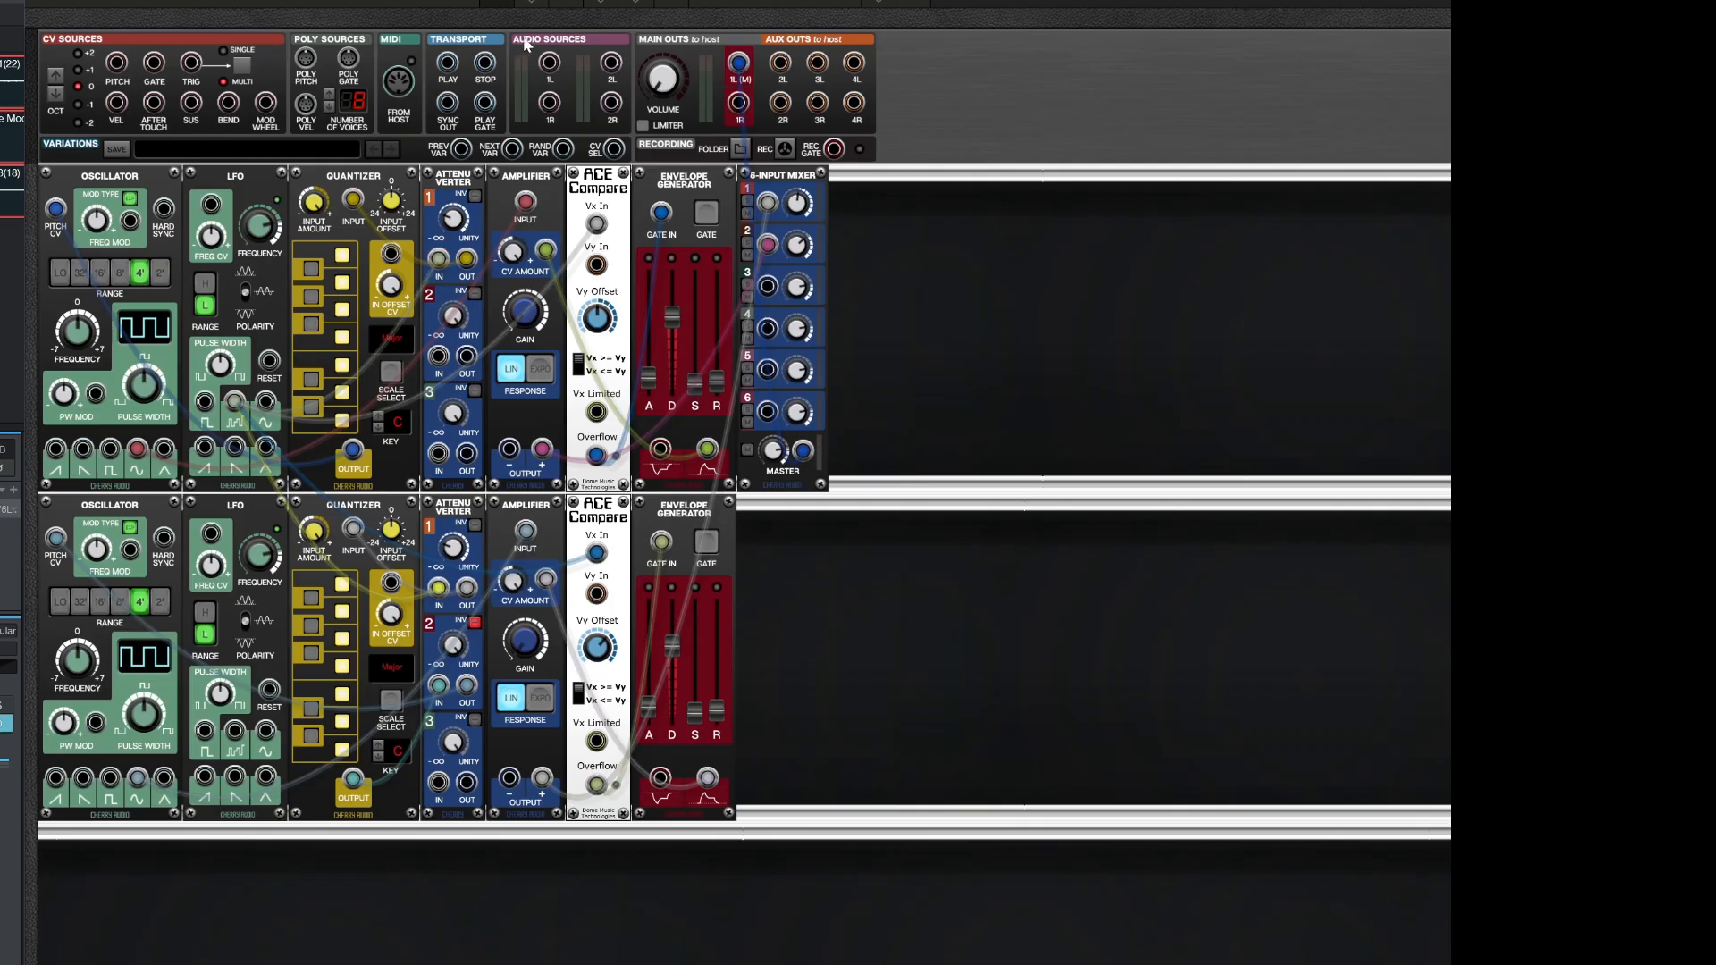
# - Audition the running two-voice patch again by raising the main volume, and fade it back down
pyautogui.scroll(-1, 605, 251)
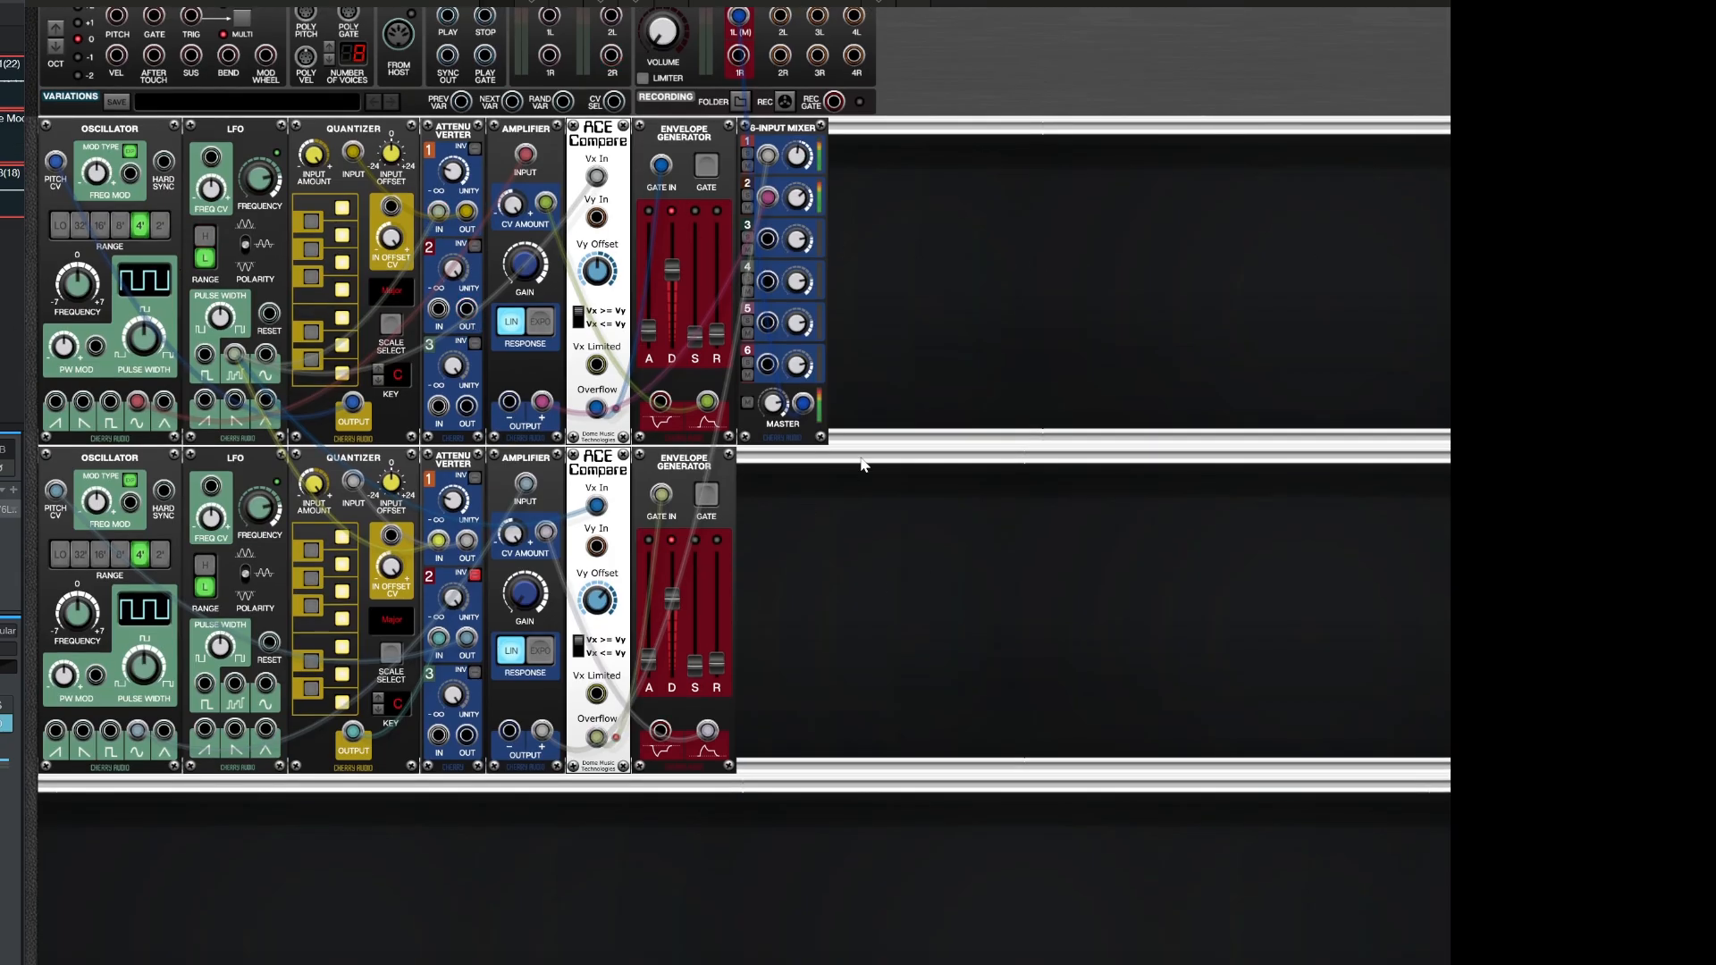
pyautogui.scroll(1, 863, 464)
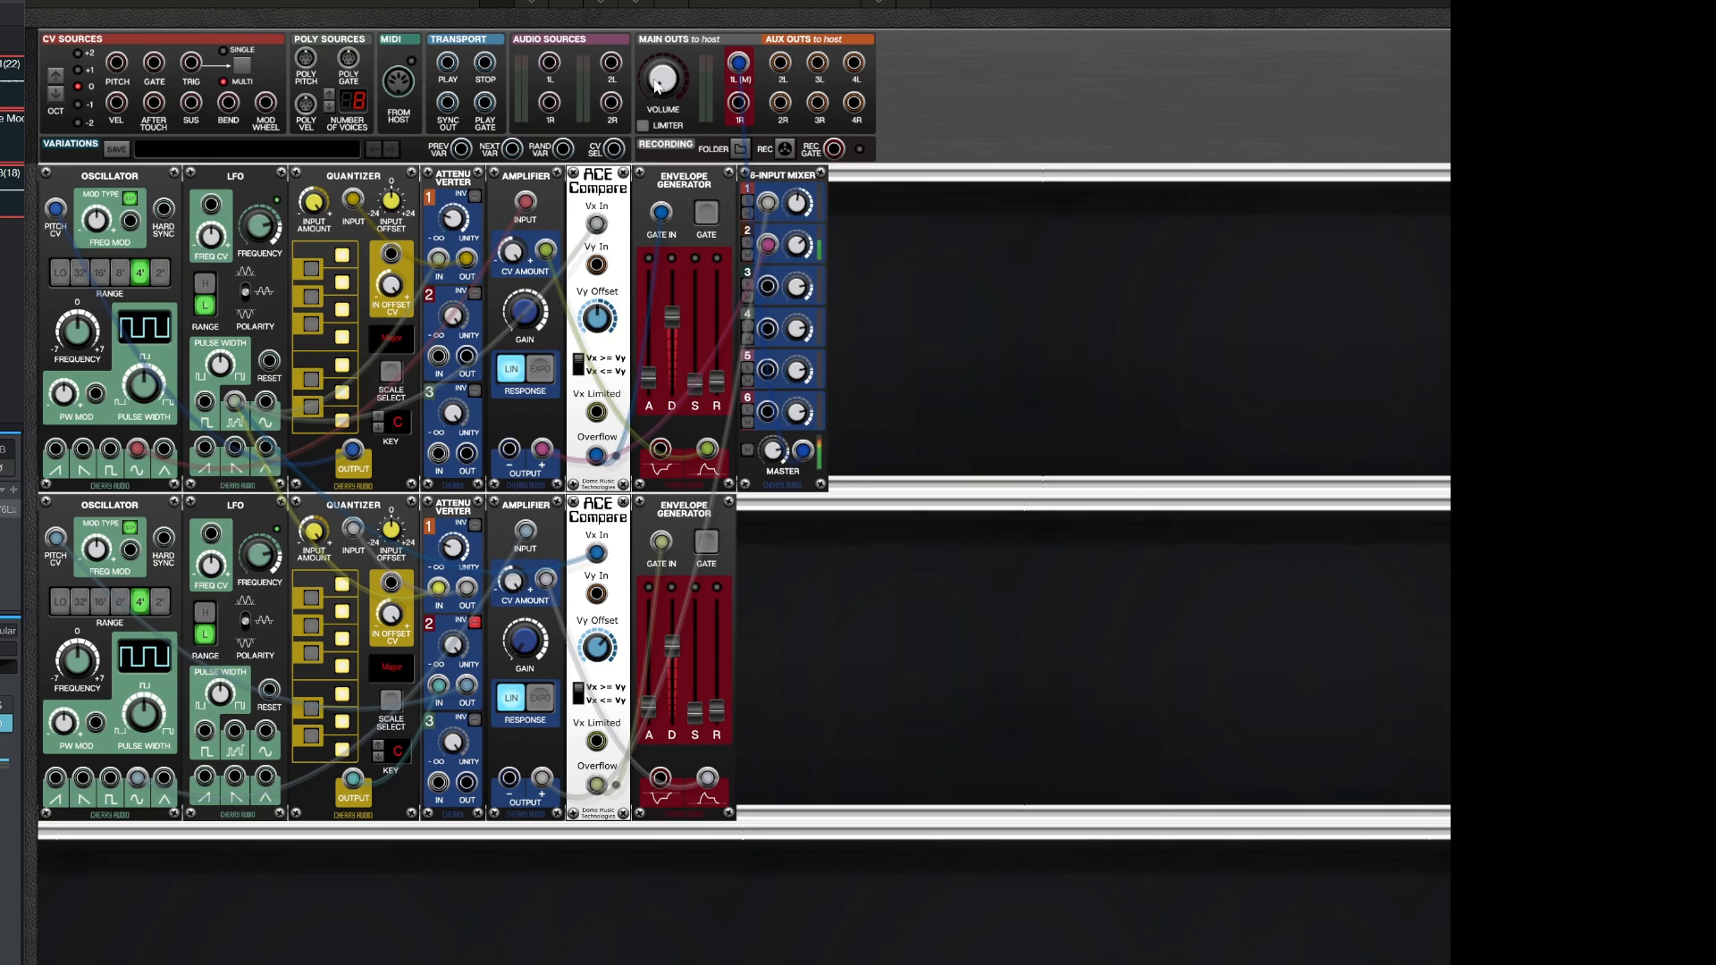
pyautogui.moveTo(657, 85)
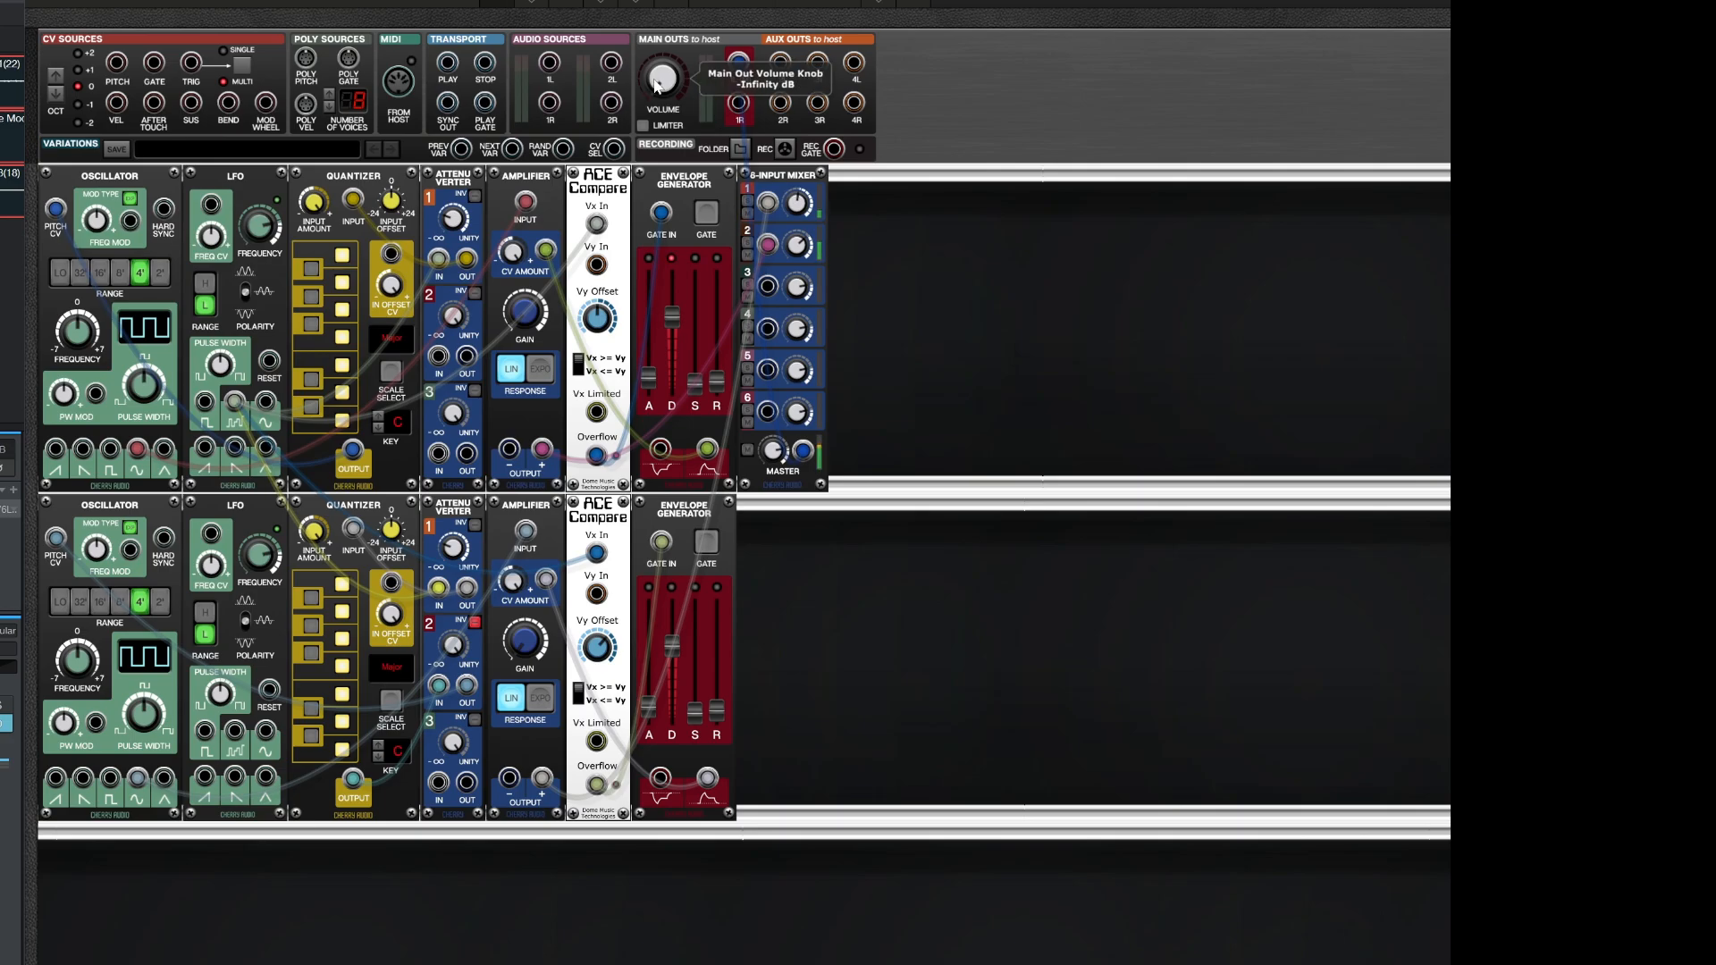
pyautogui.scroll(3, 657, 85)
pyautogui.scroll(-5, 657, 85)
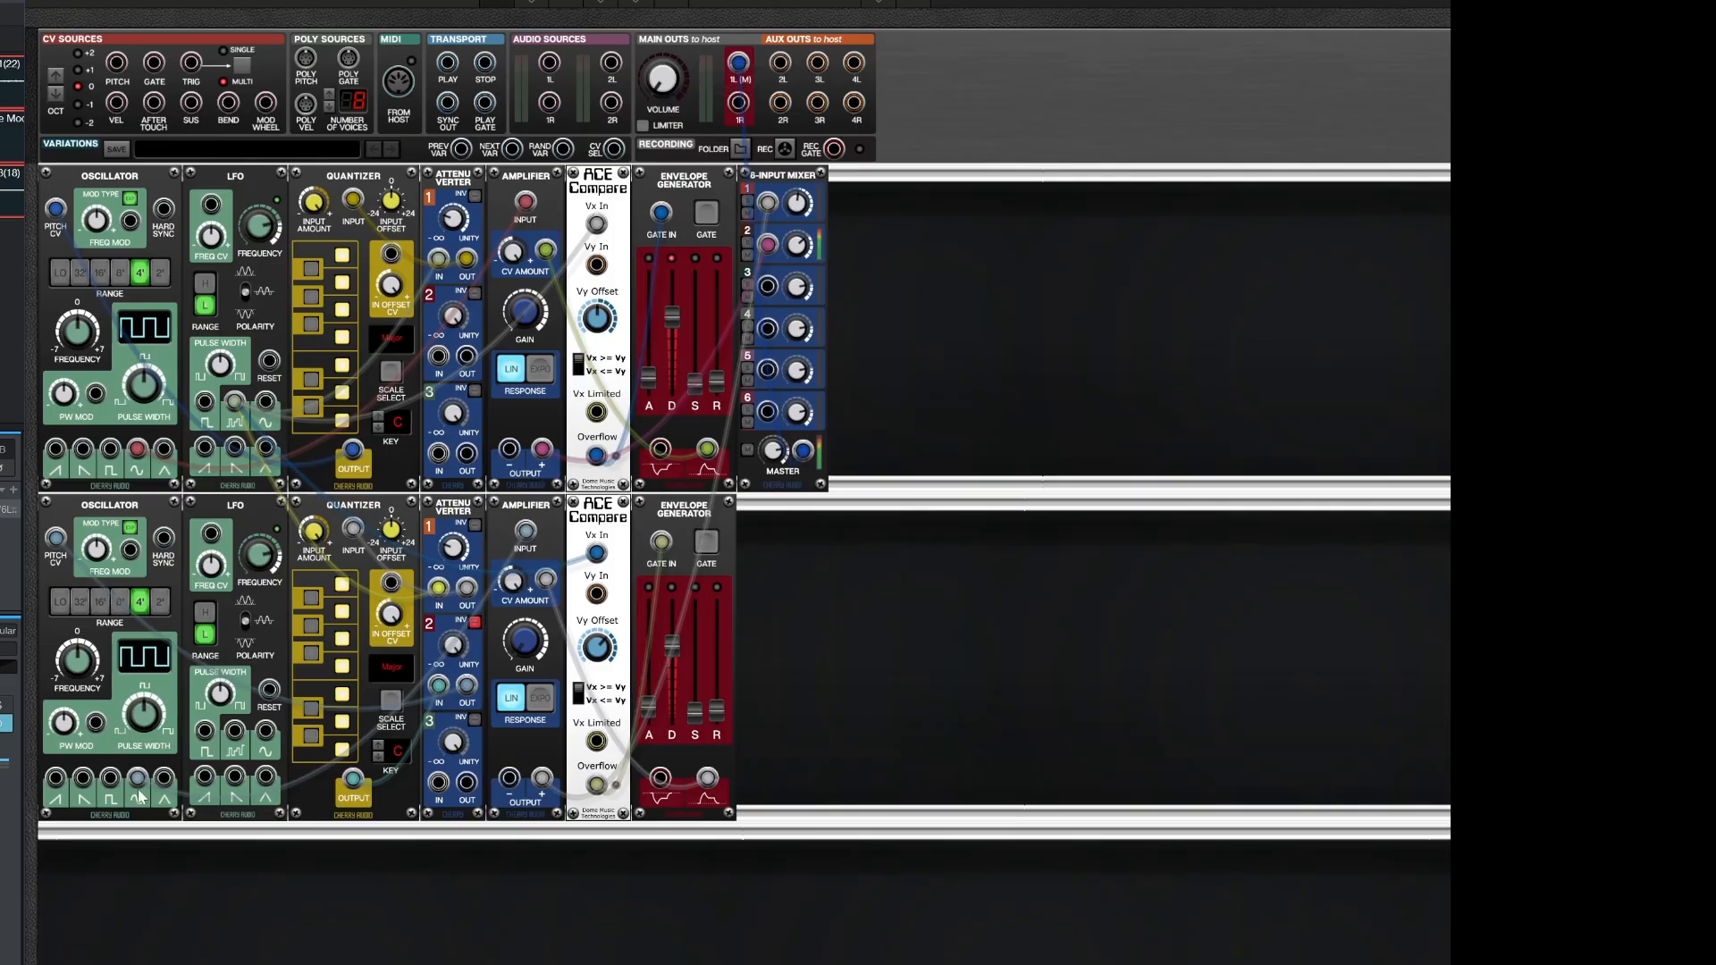
pyautogui.moveTo(138, 794); pyautogui.dragTo(127, 798)
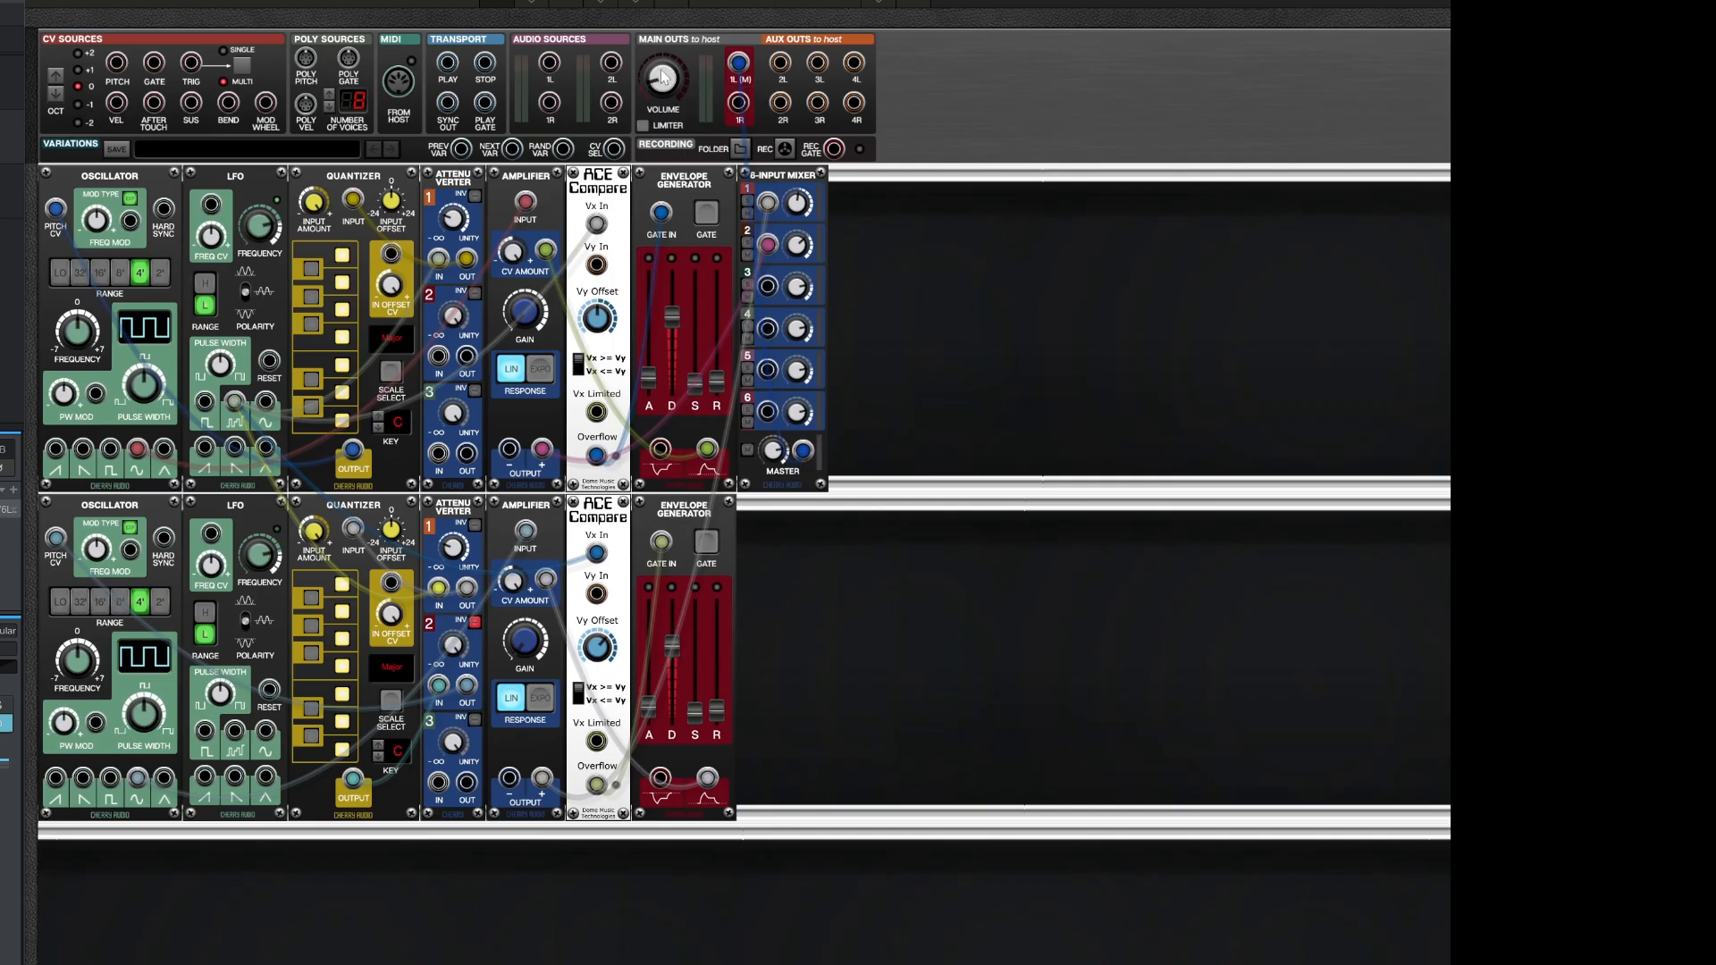
# - Set the upper oscillator's range to 2' and audition both voices
pyautogui.click(160, 274)
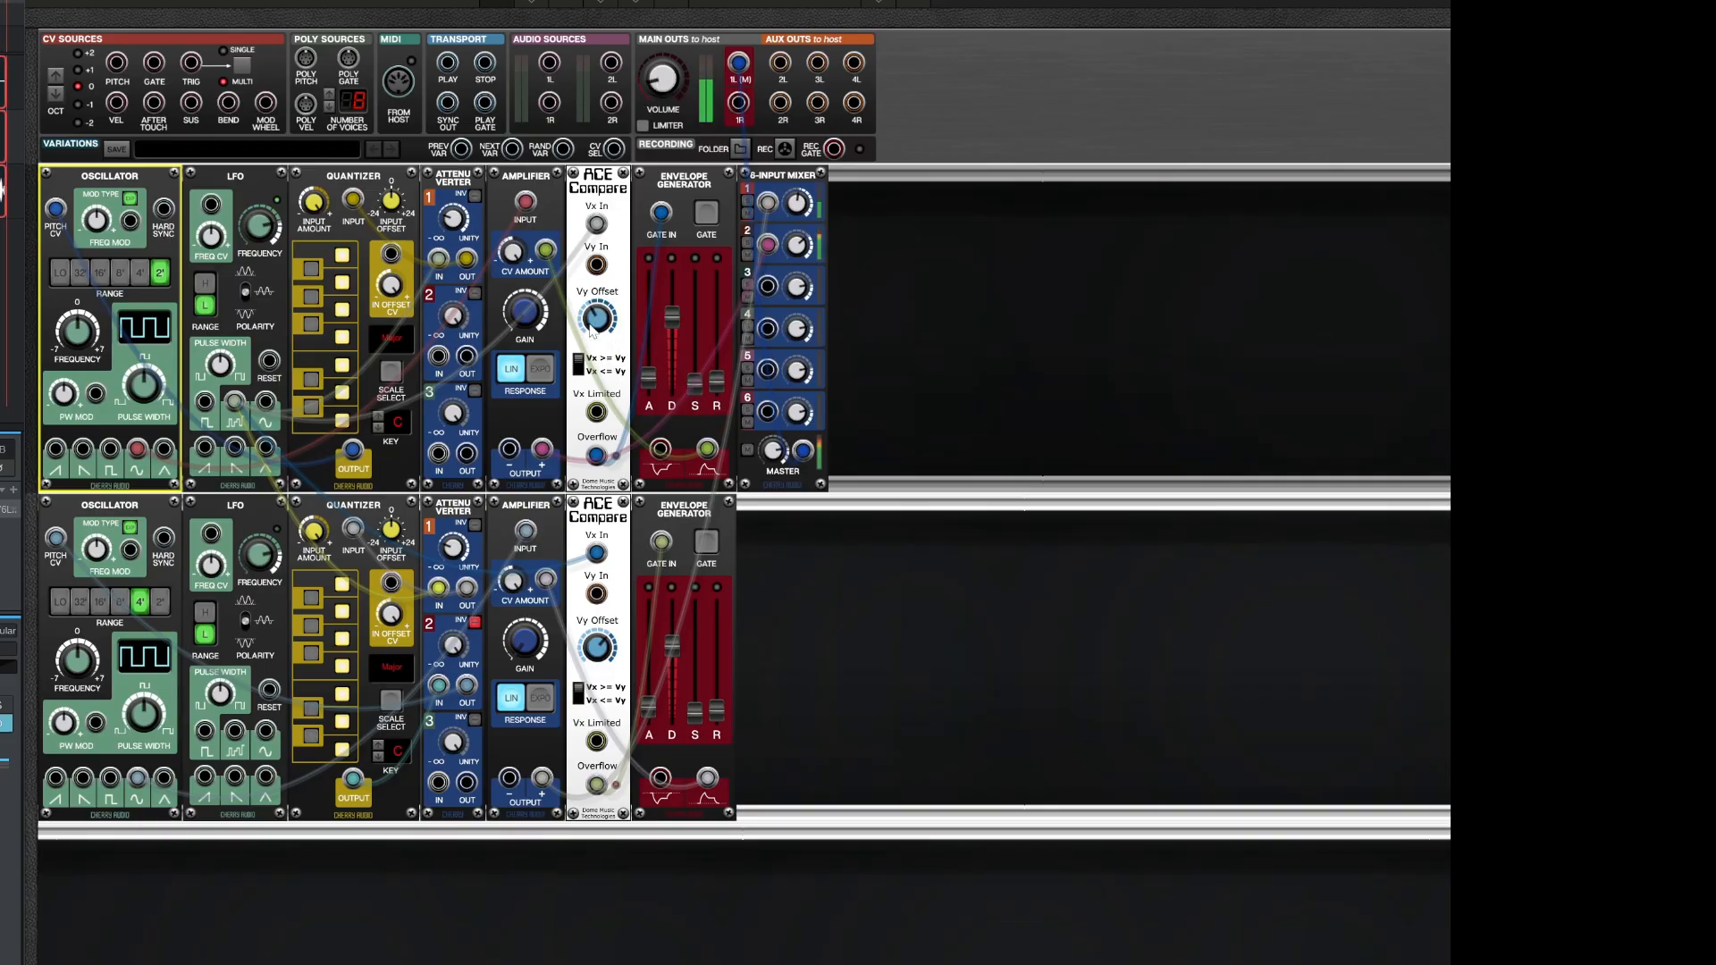
pyautogui.moveTo(591, 329)
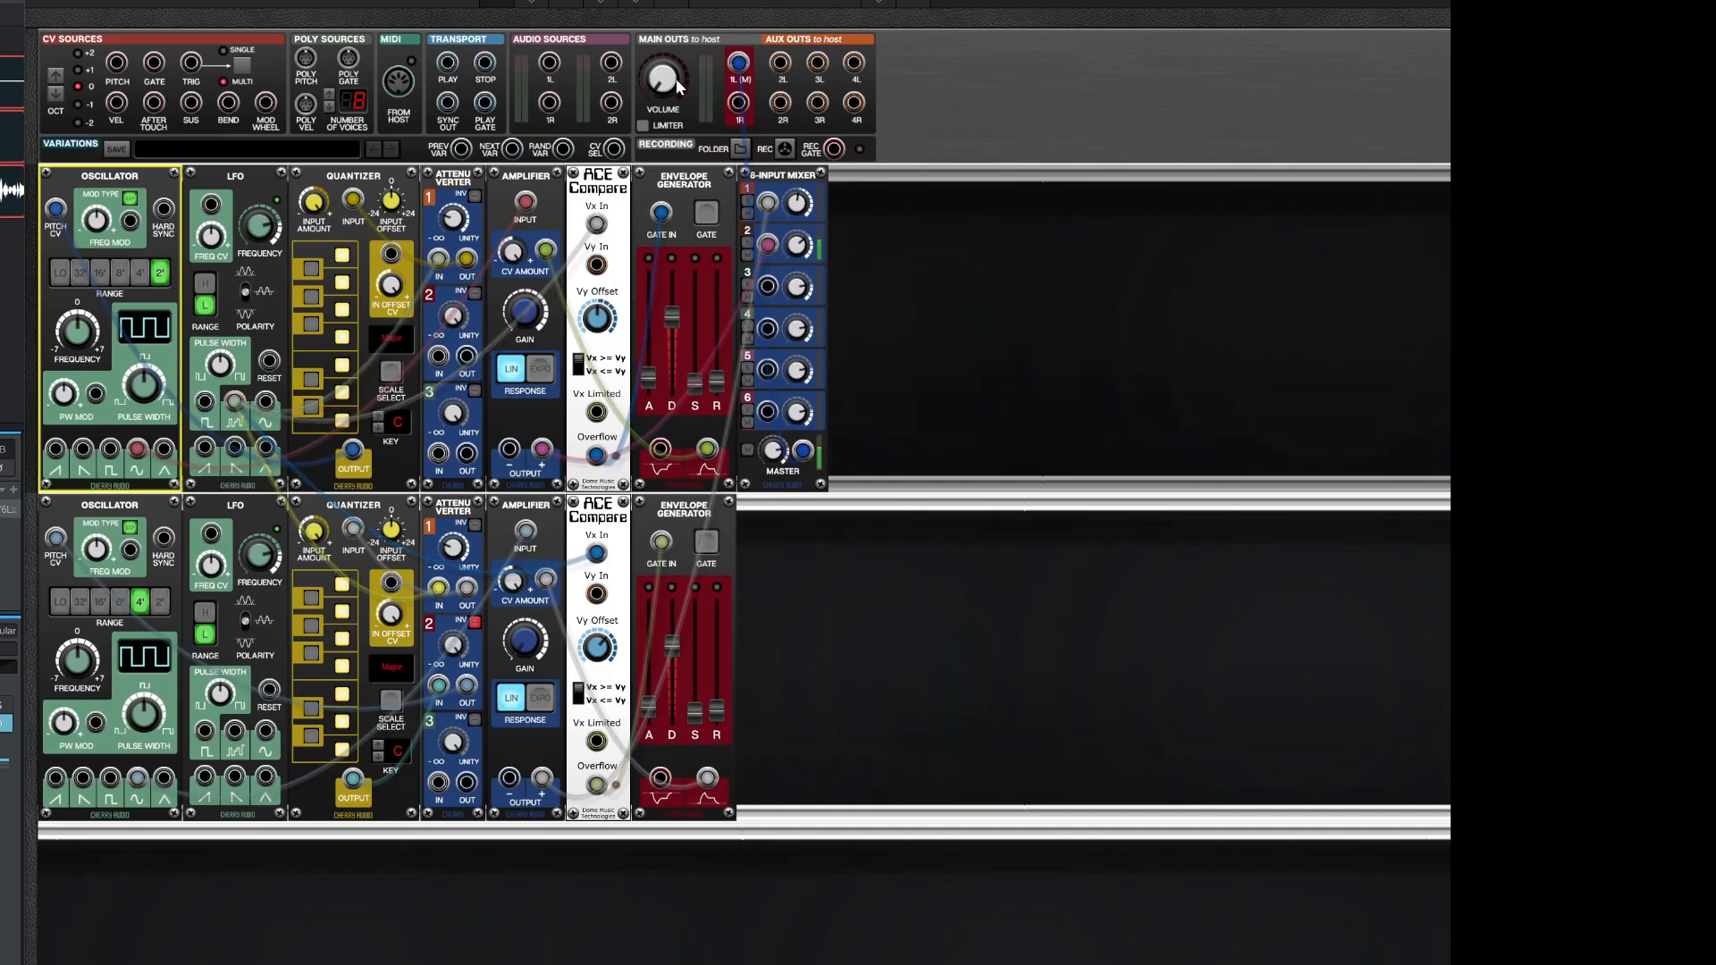
pyautogui.moveTo(675, 78)
# - Start a new patch without saving the changes, and load and audition the user sequence preset "resonator random melody ensemble"
pyautogui.click(59, 1)
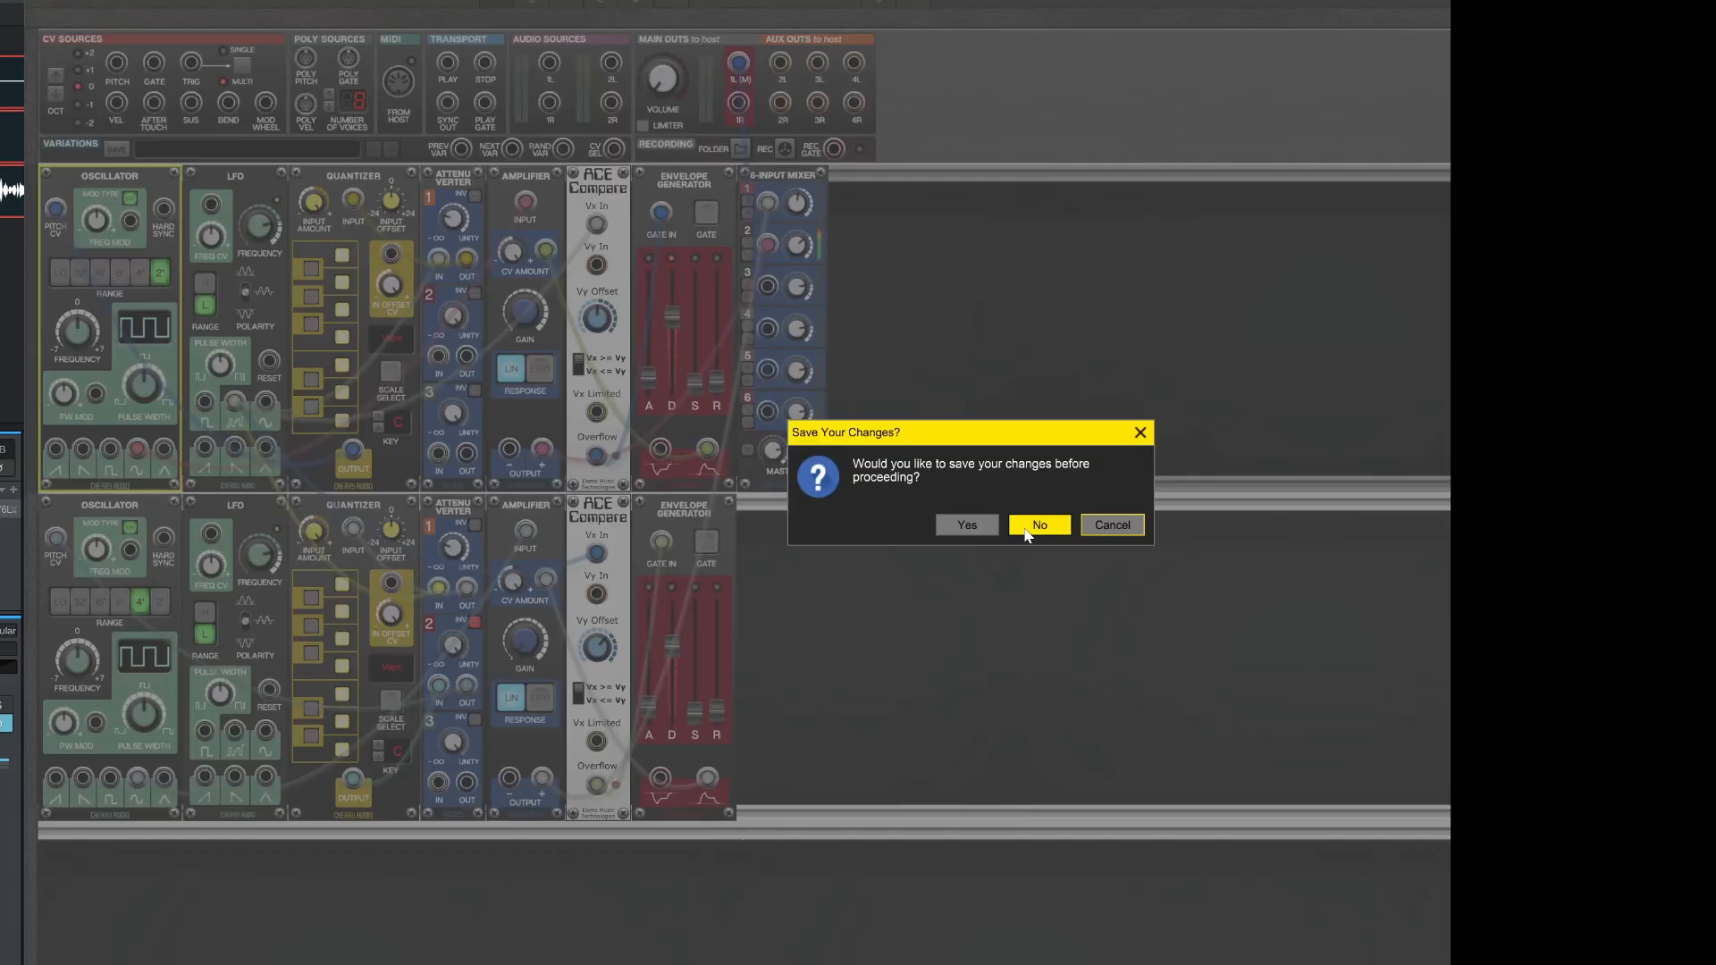
pyautogui.click(1028, 532)
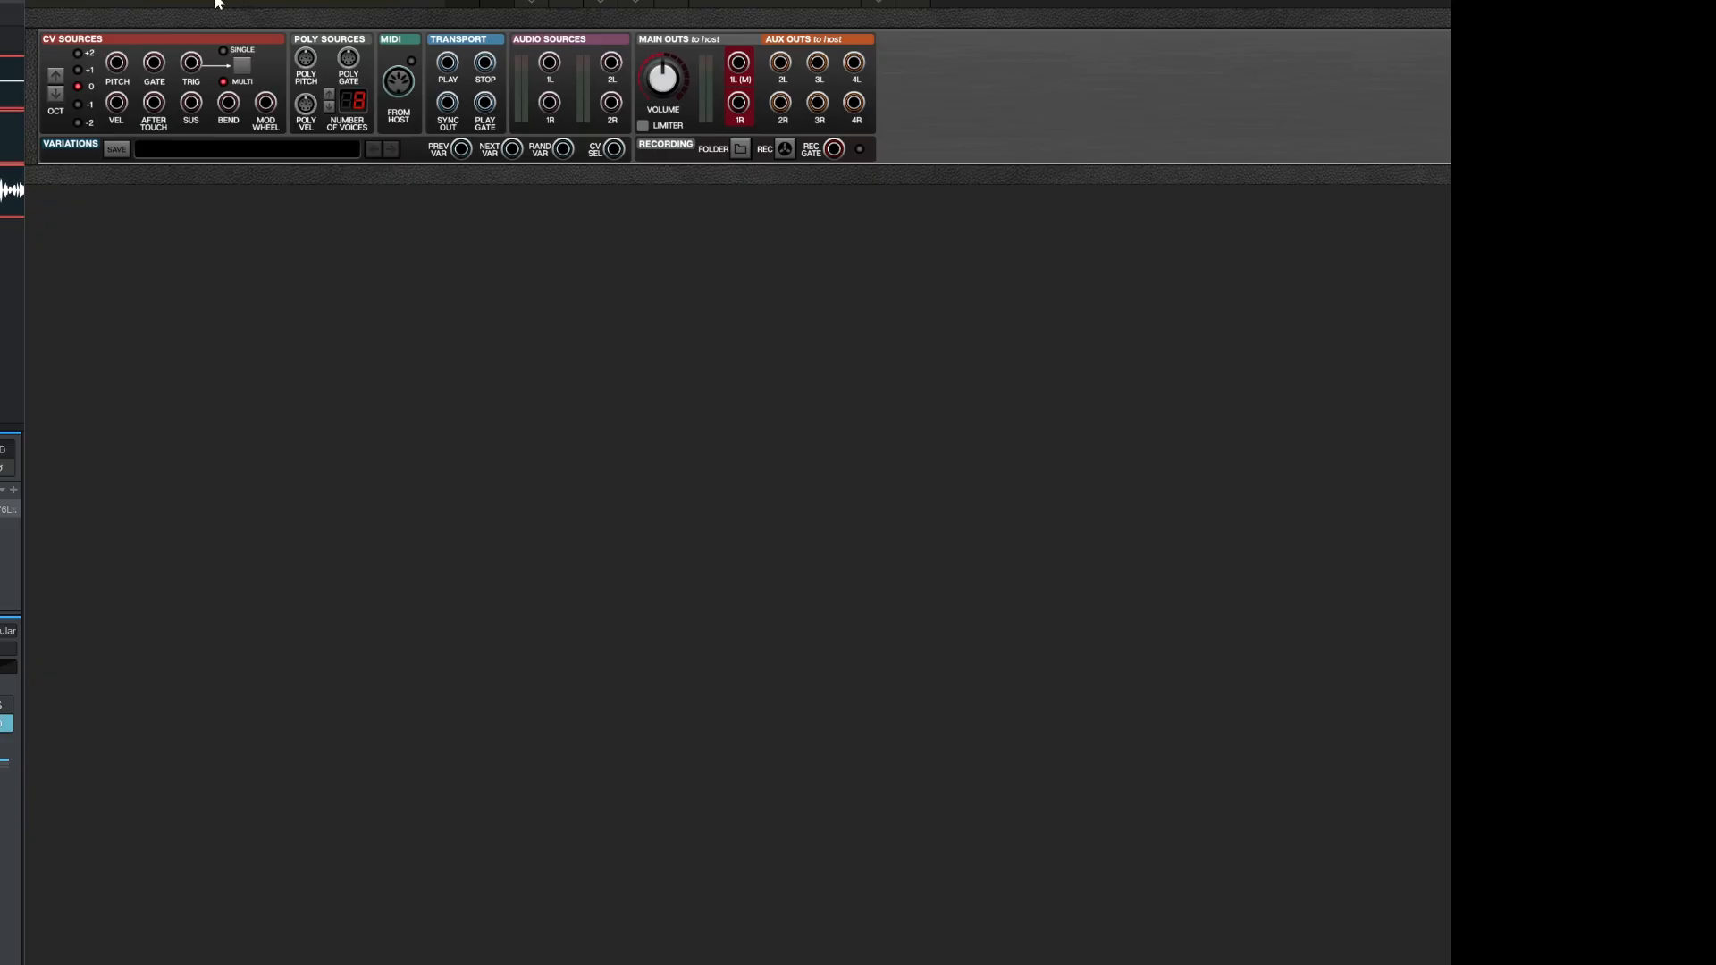
pyautogui.click(262, 4)
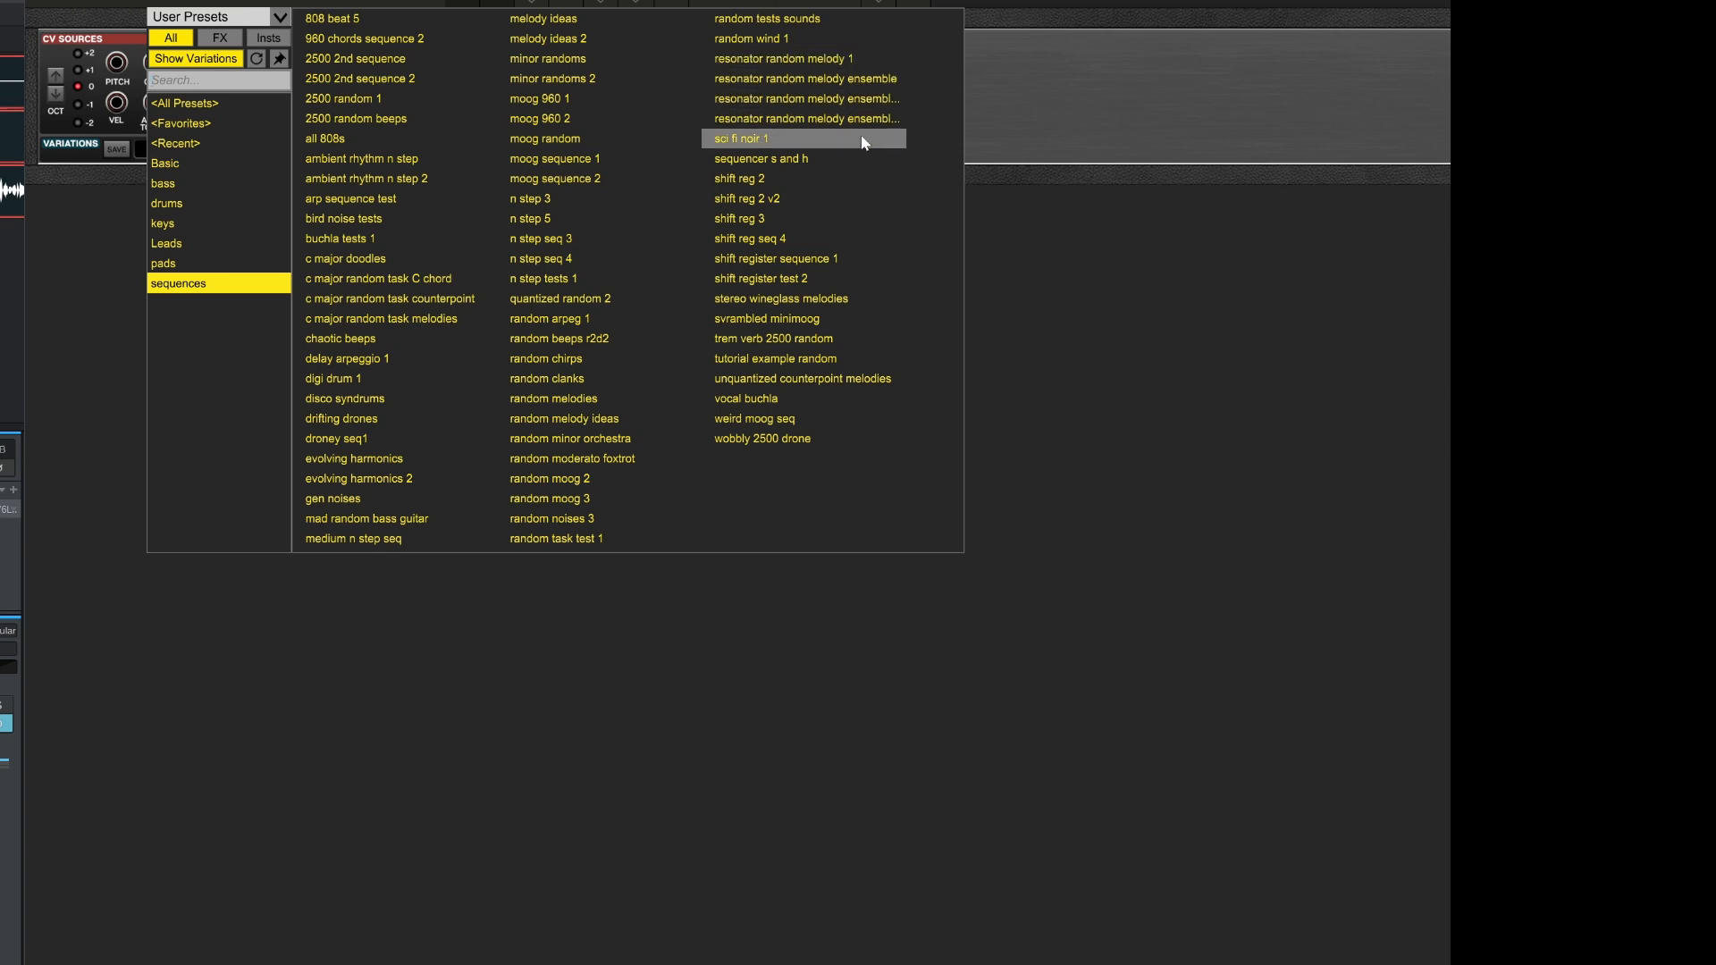
pyautogui.click(858, 80)
pyautogui.scroll(-1, 1358, 412)
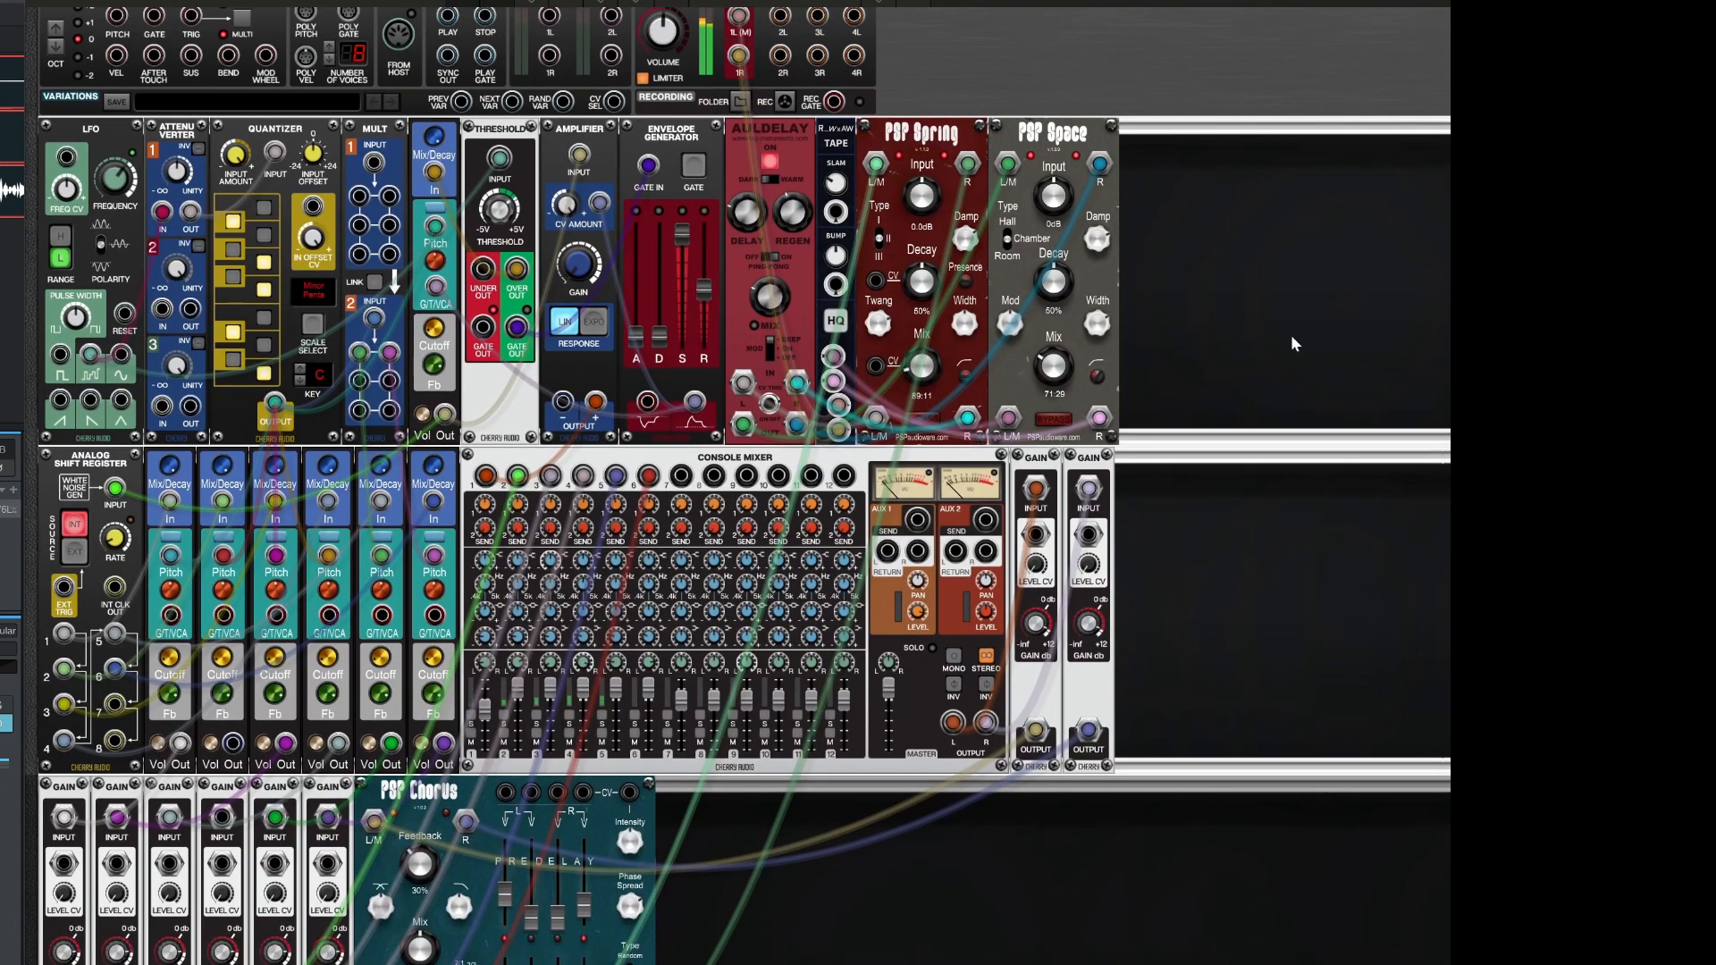
pyautogui.moveTo(675, 33)
pyautogui.scroll(1, 737, 485)
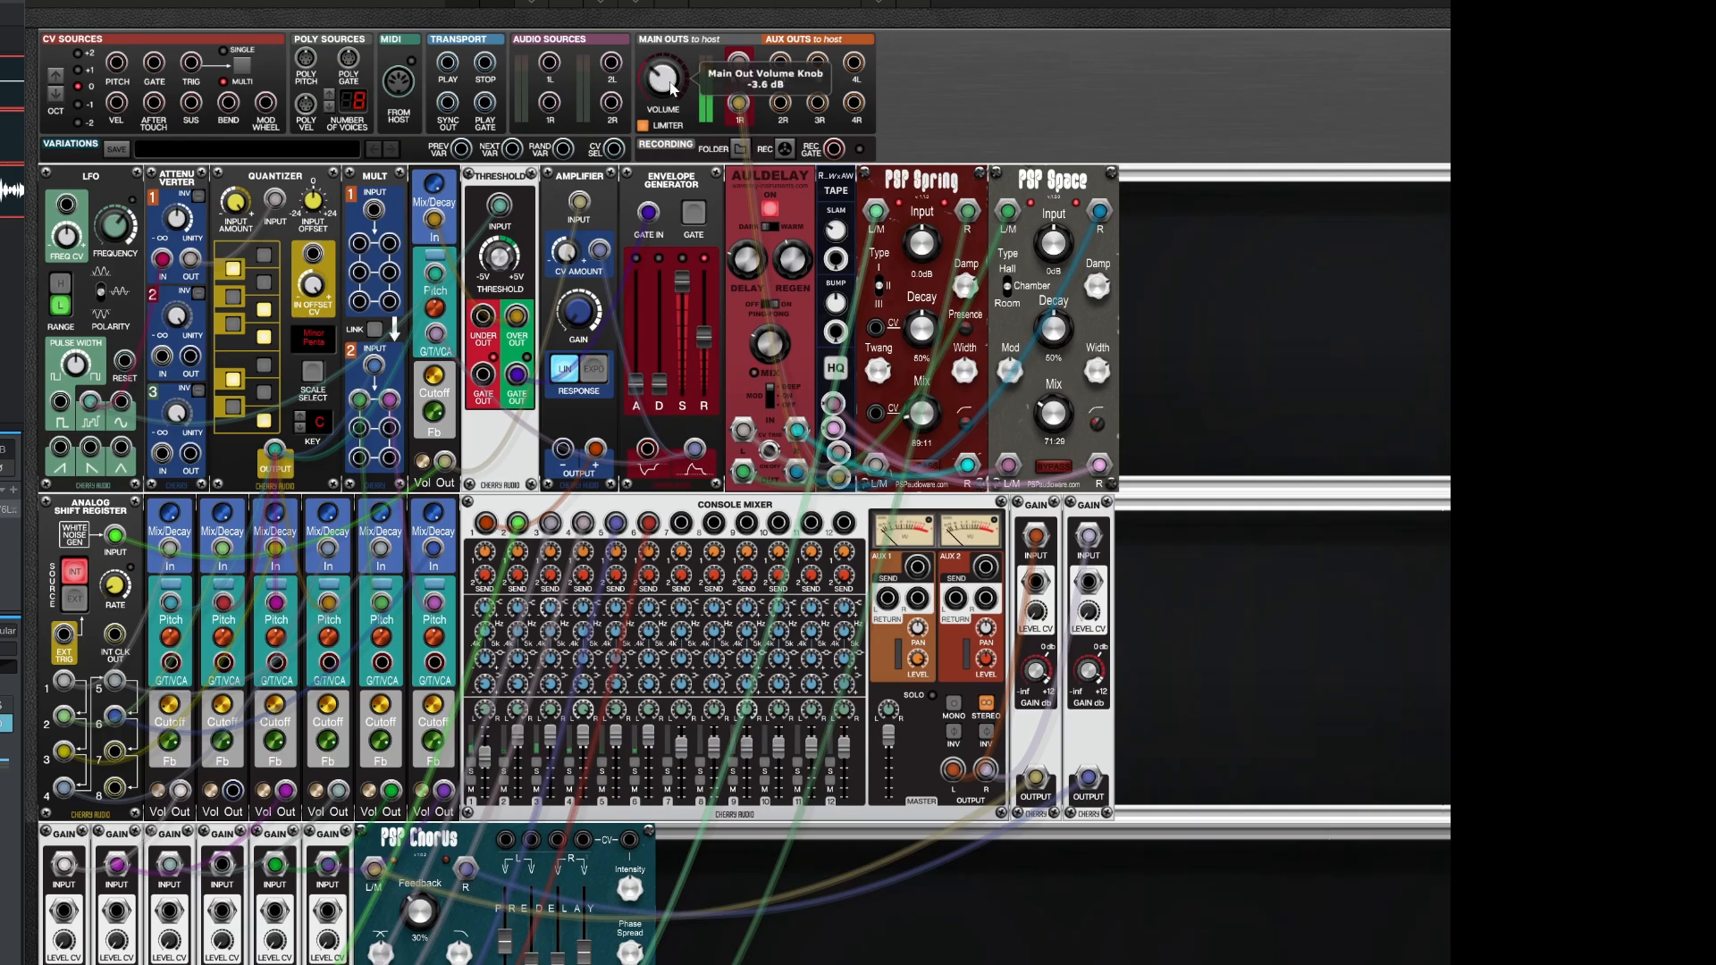
# - Audition the user sequence presets "shift register sequence 1" and "random moderato foxtrot"
pyautogui.click(222, 6)
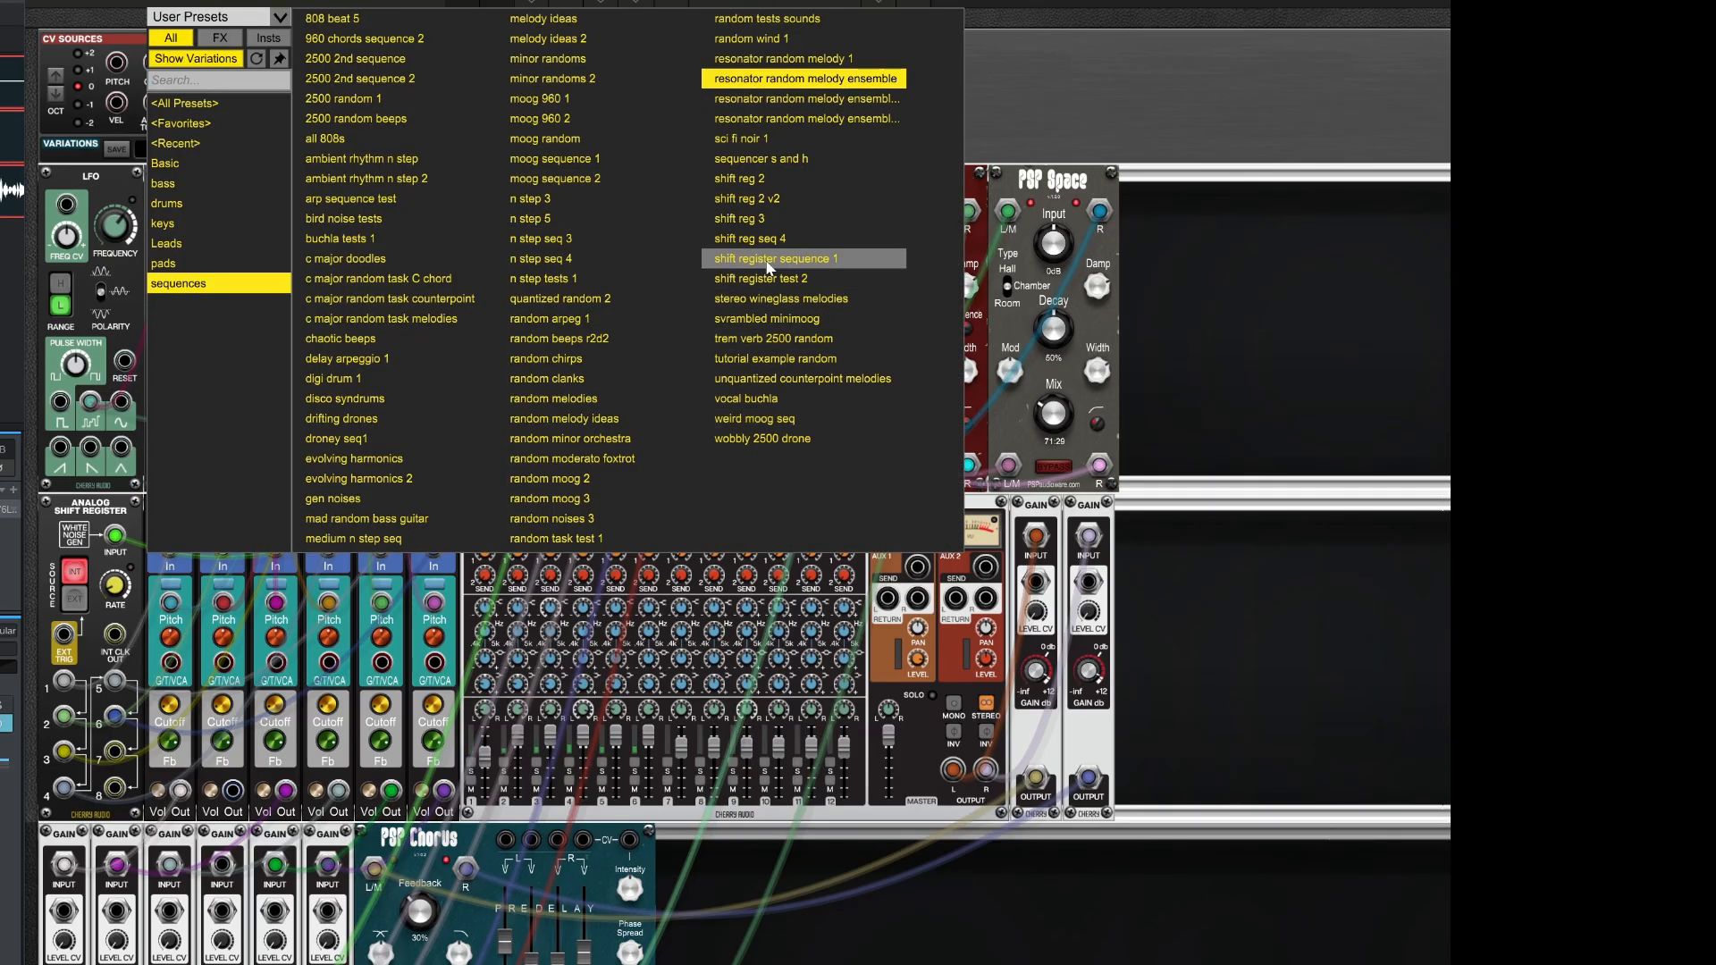
pyautogui.click(493, 24)
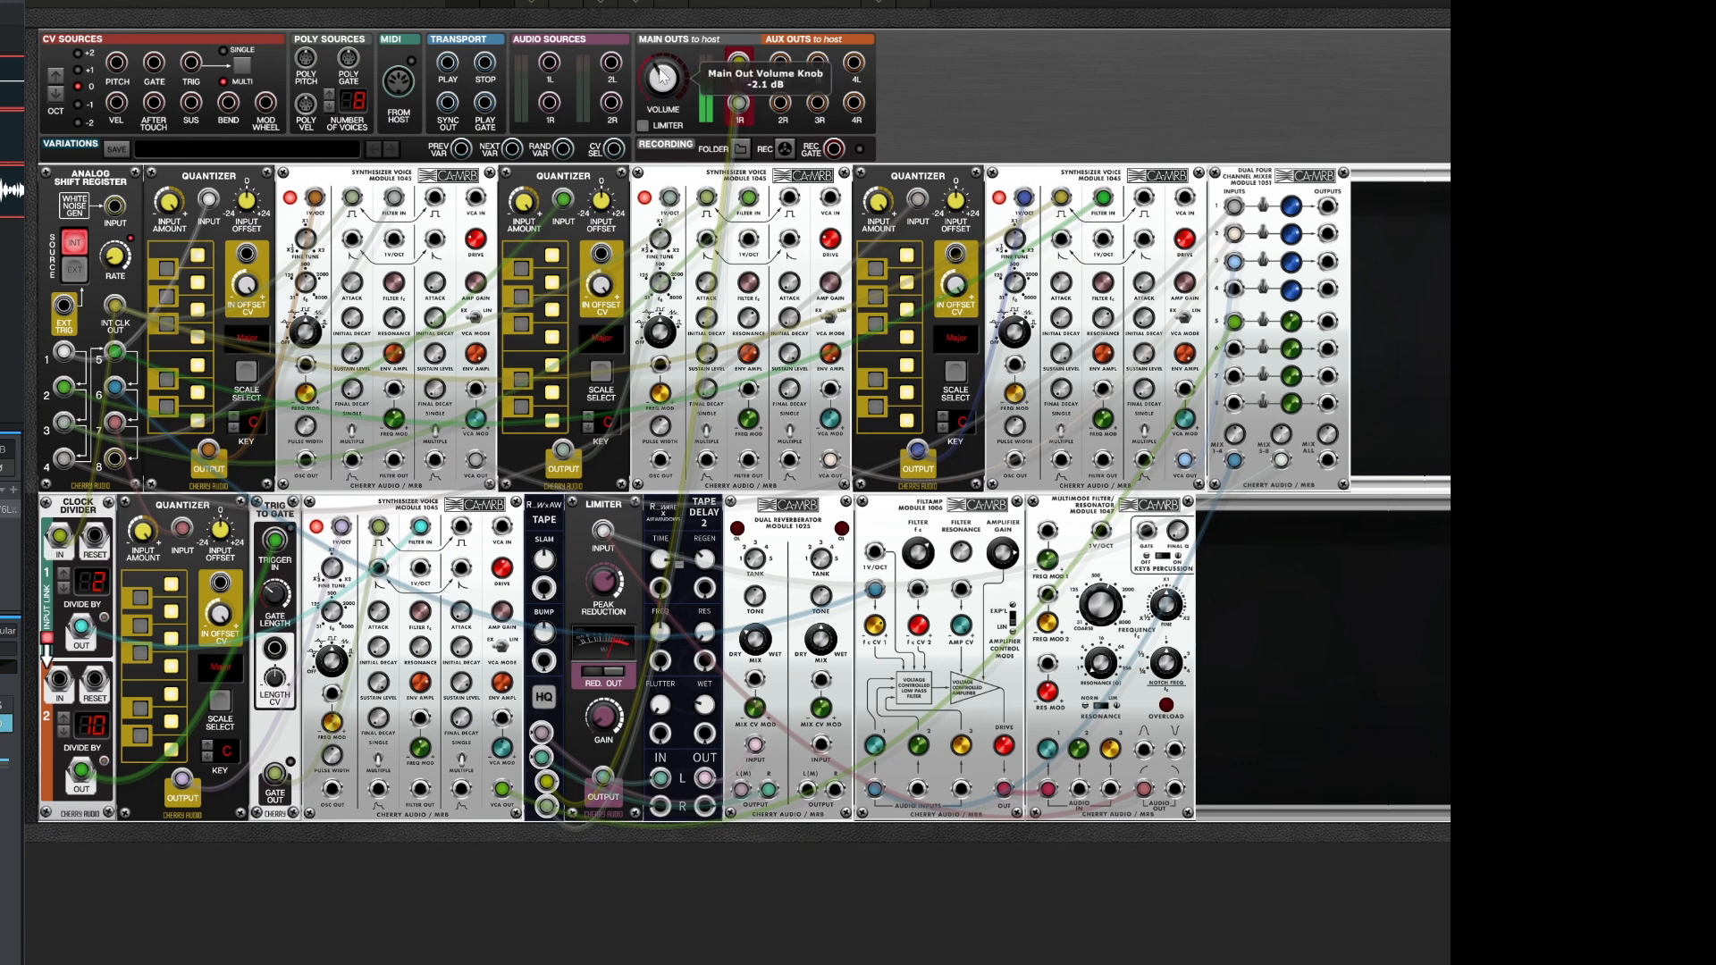
pyautogui.click(308, 3)
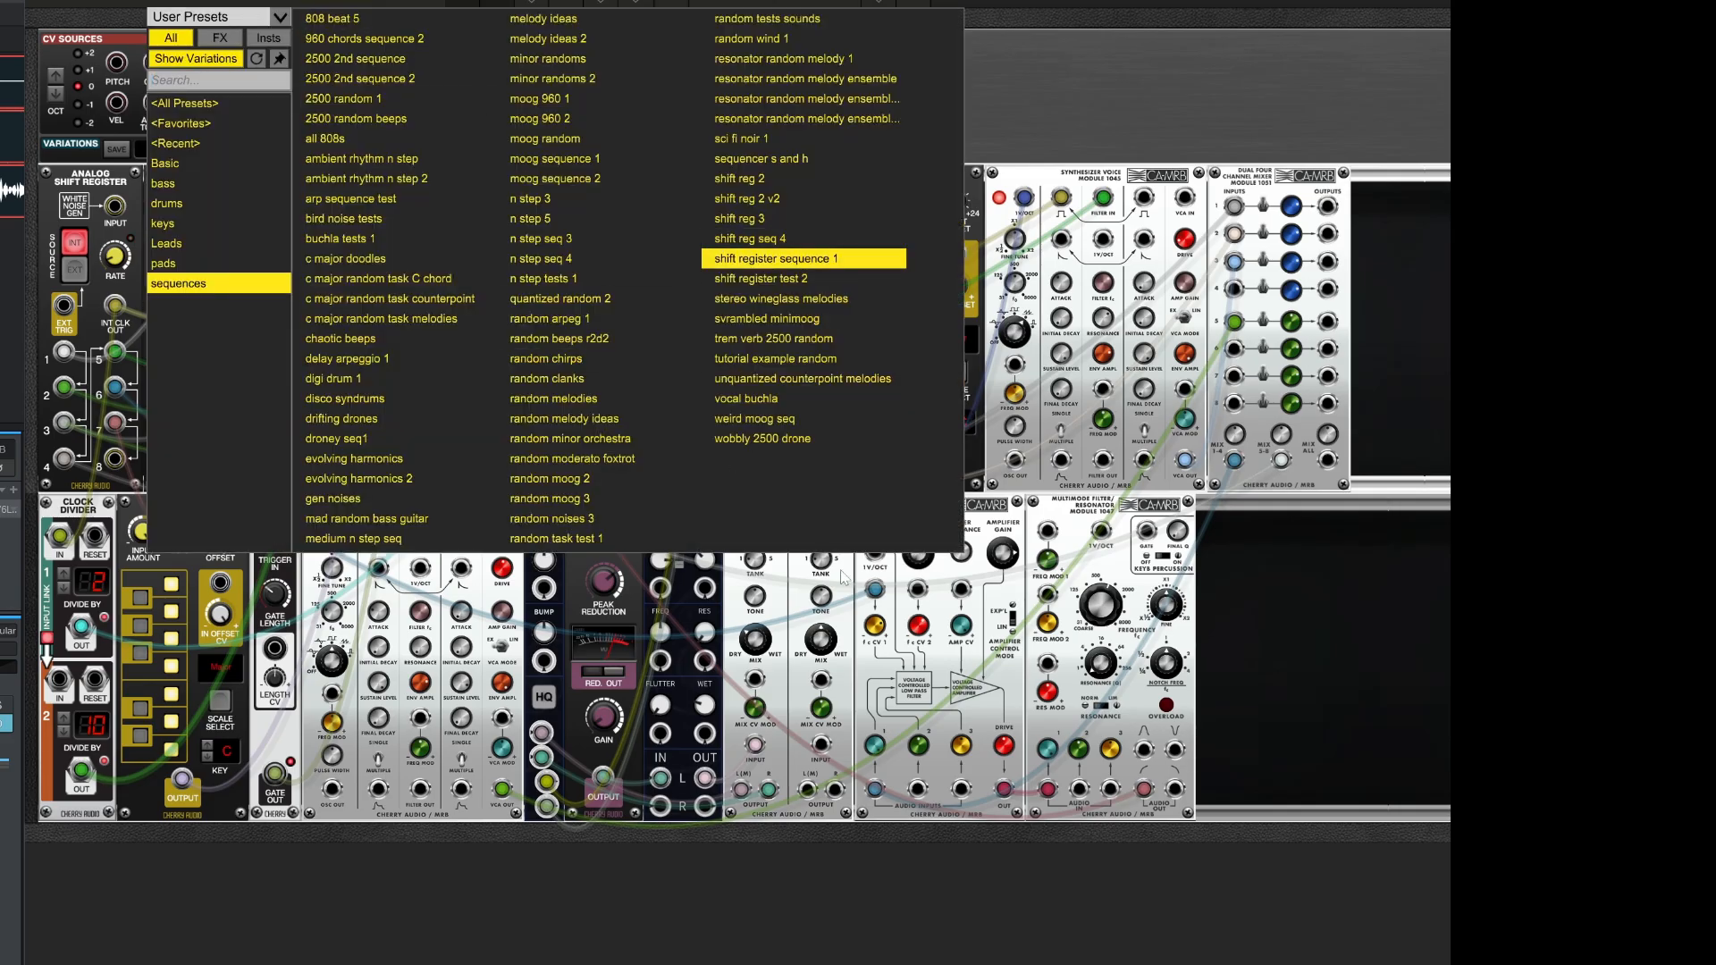
pyautogui.click(622, 458)
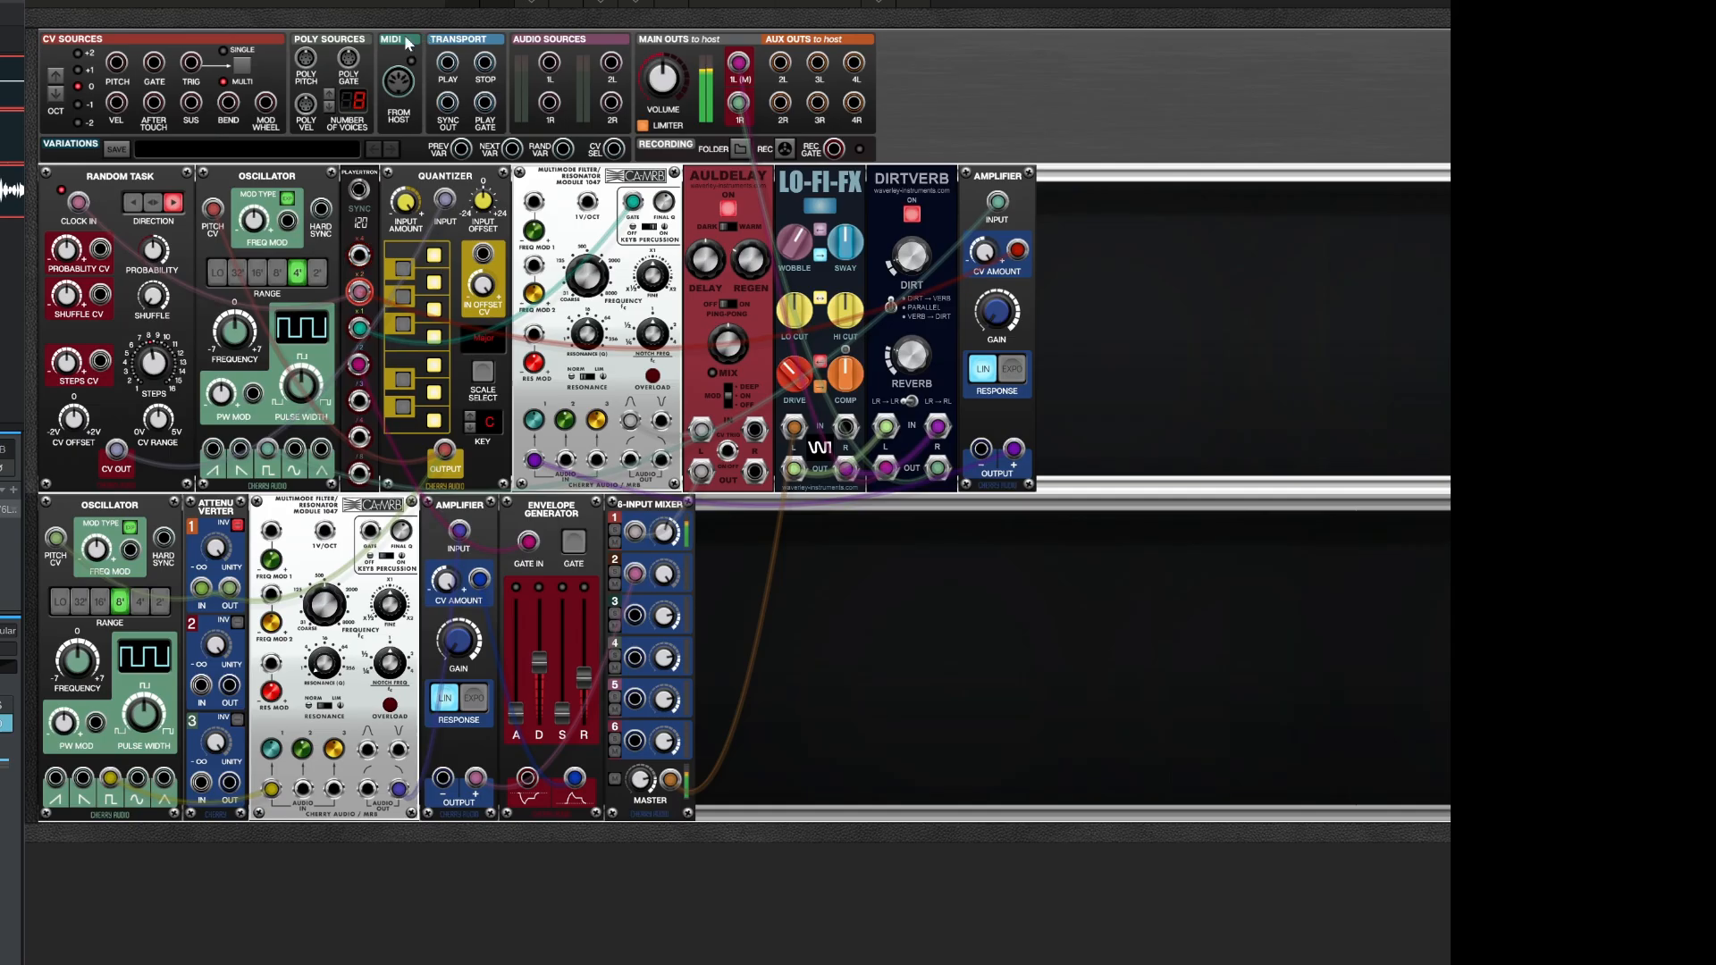
# - Audition the user sequence presets "c major random task melodies" and "random minor orchestra"
pyautogui.click(288, 3)
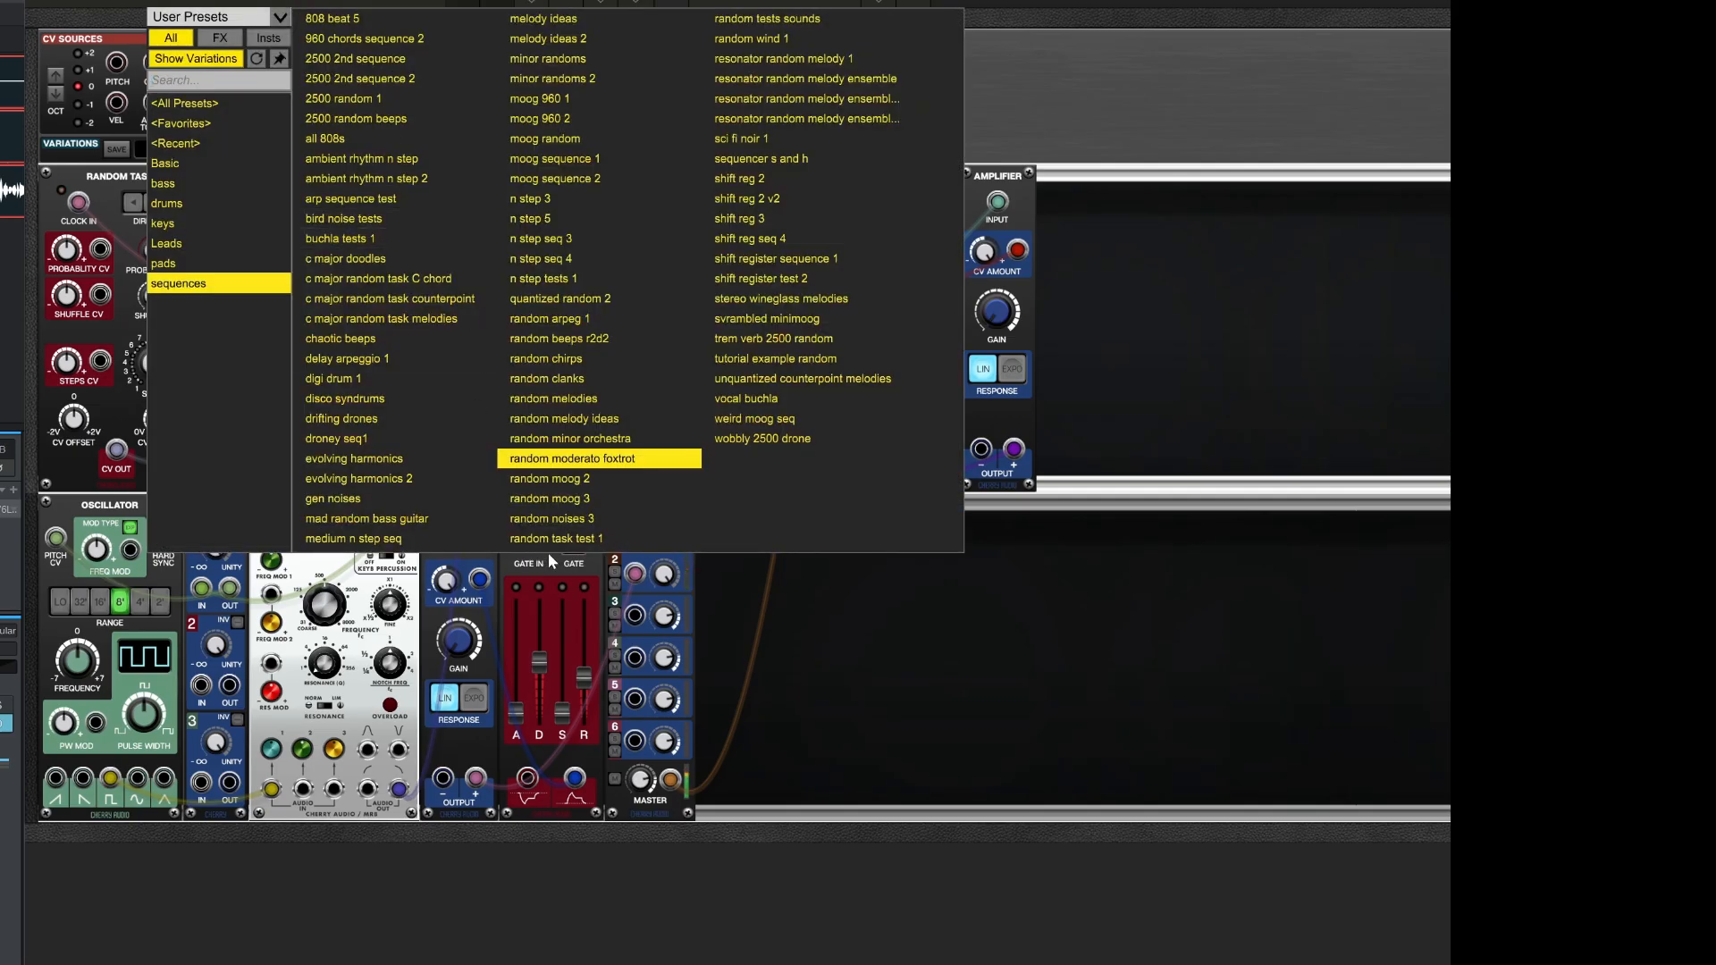
pyautogui.click(362, 319)
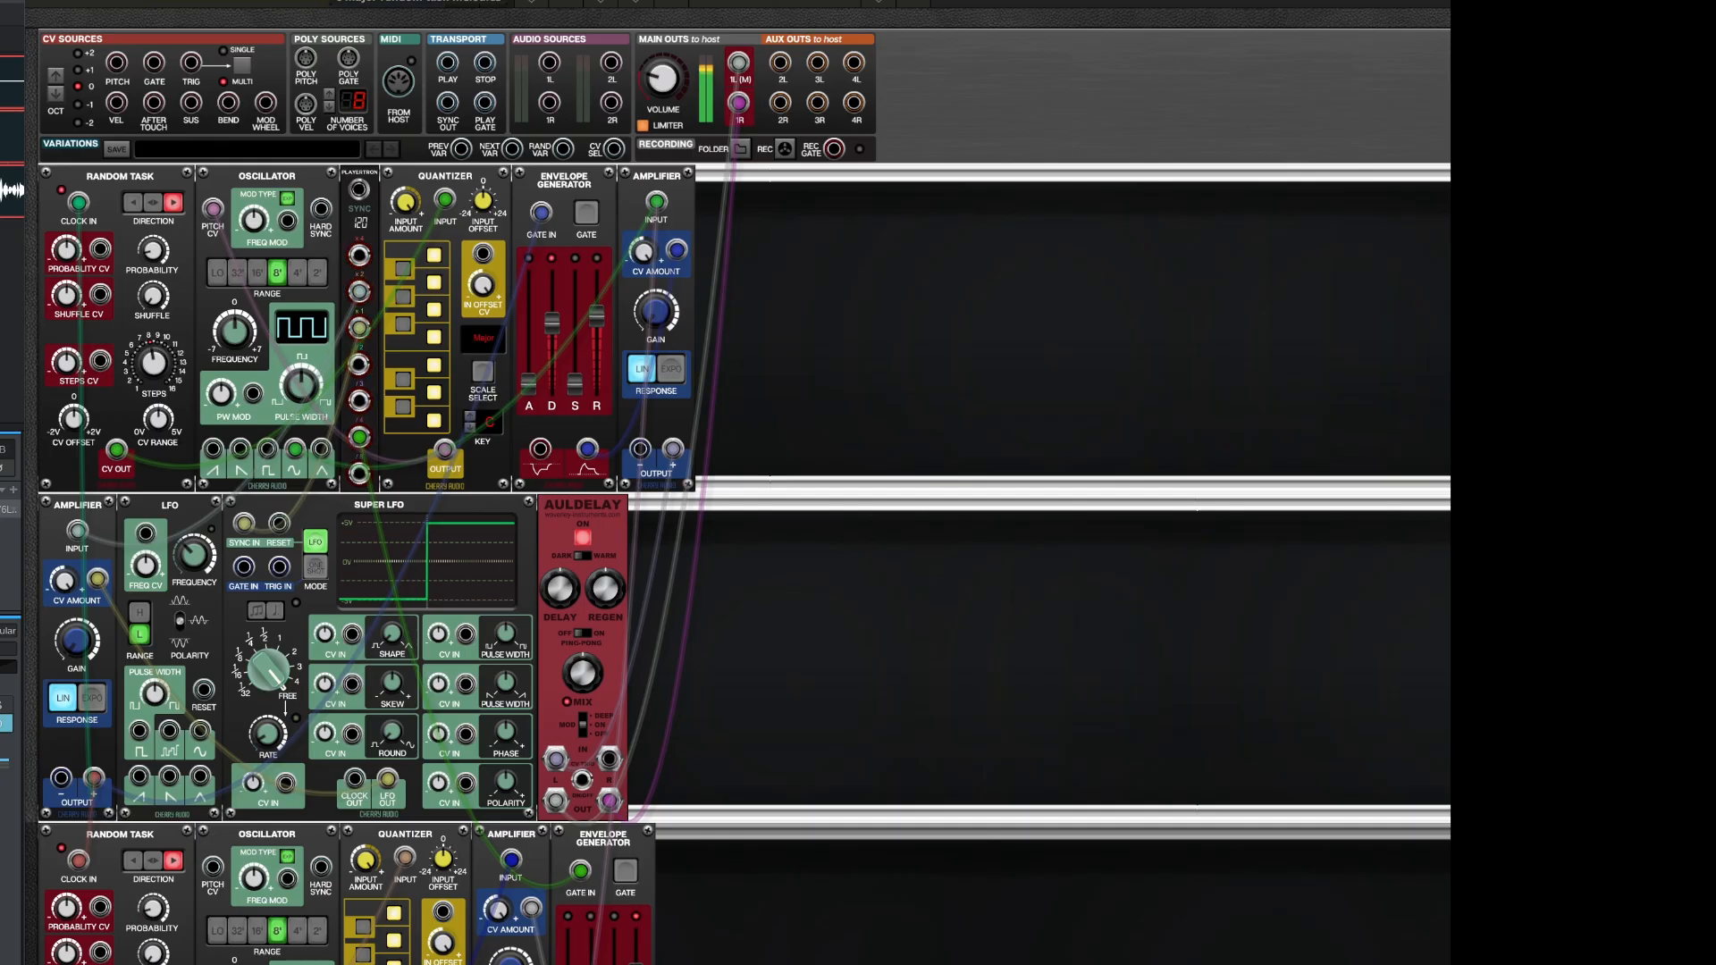
pyautogui.click(319, 3)
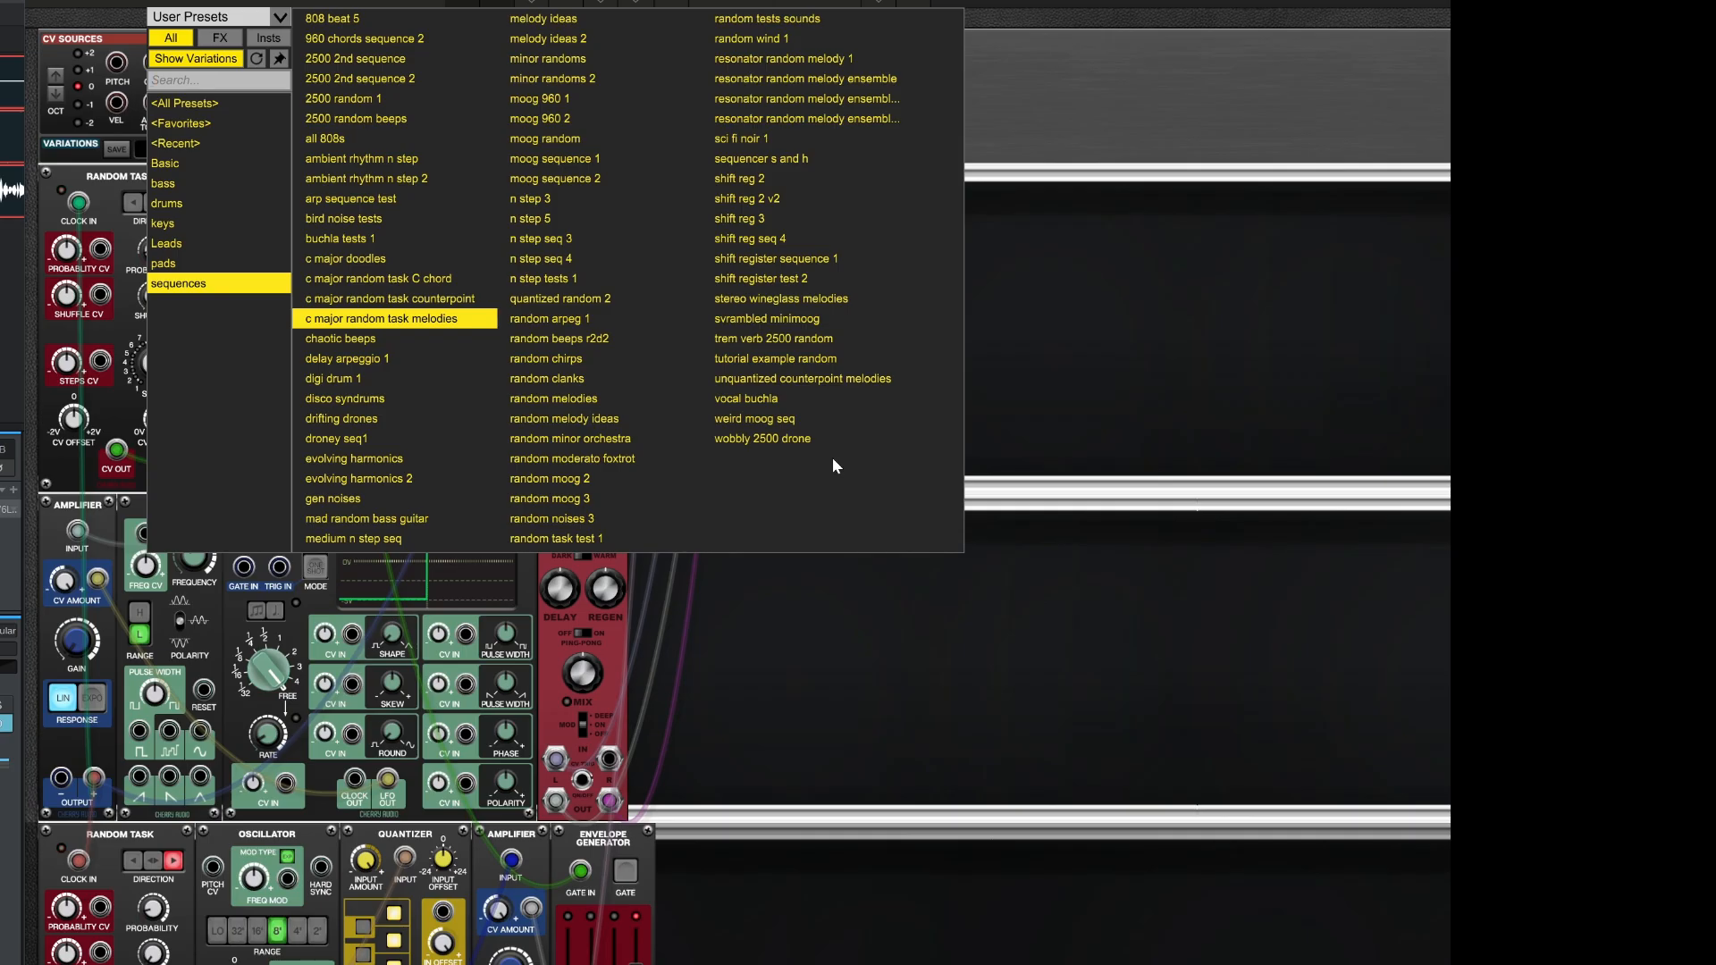
pyautogui.click(634, 440)
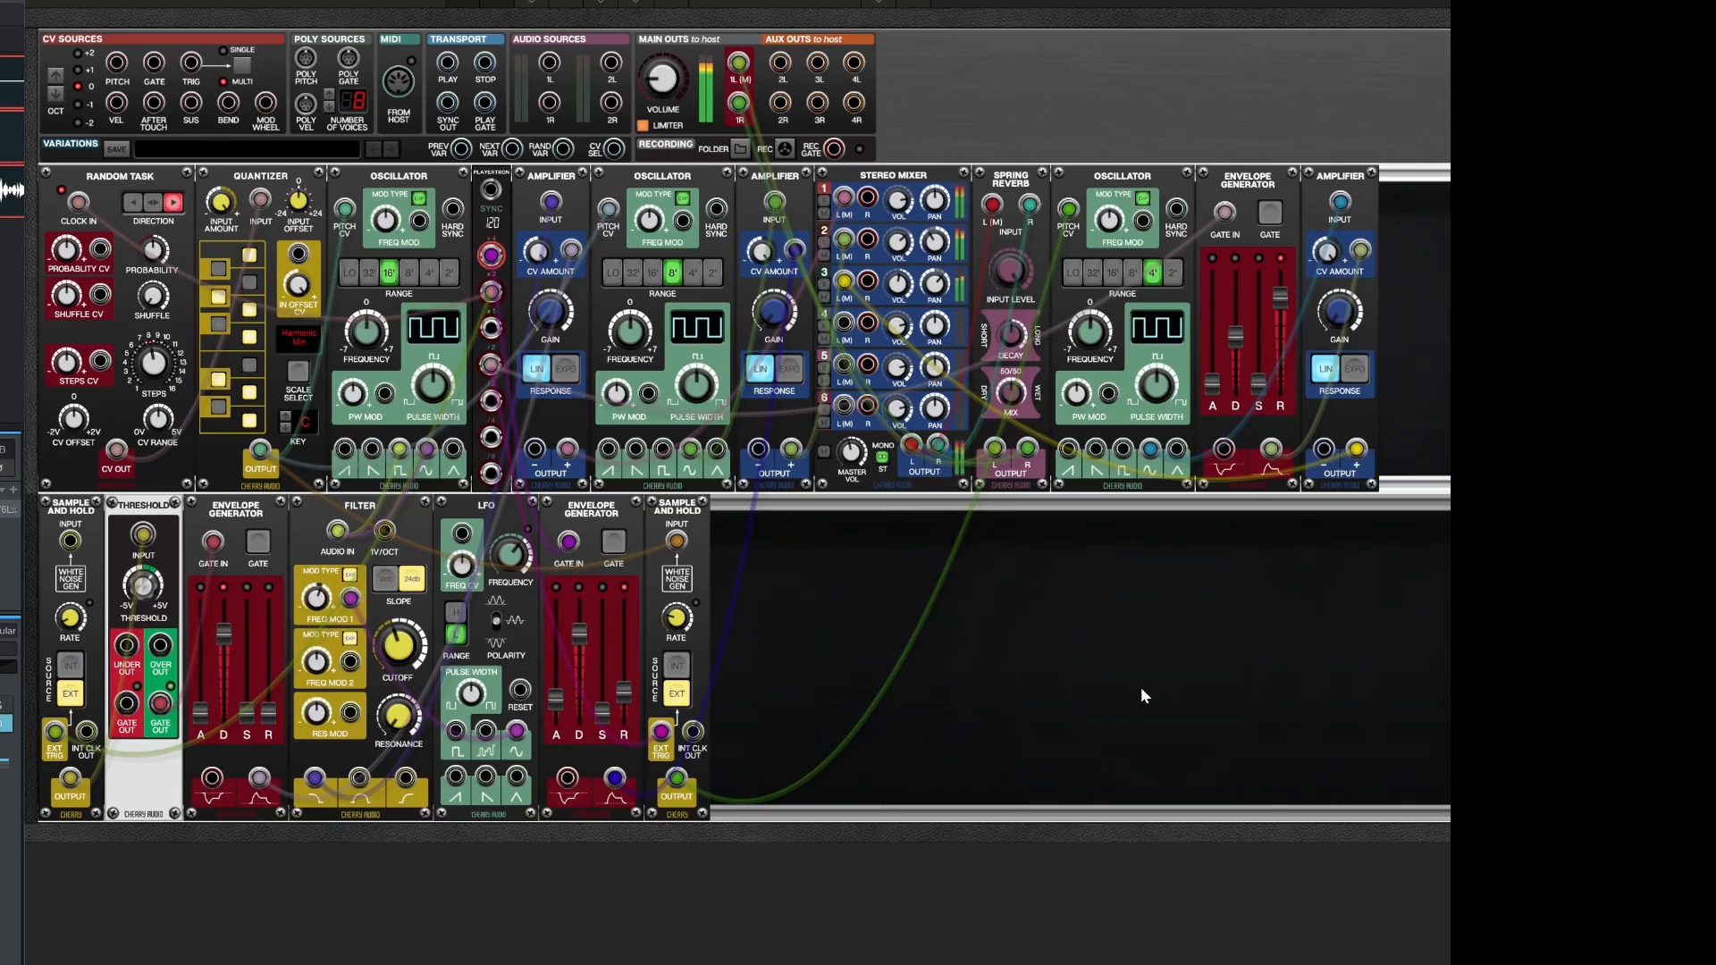